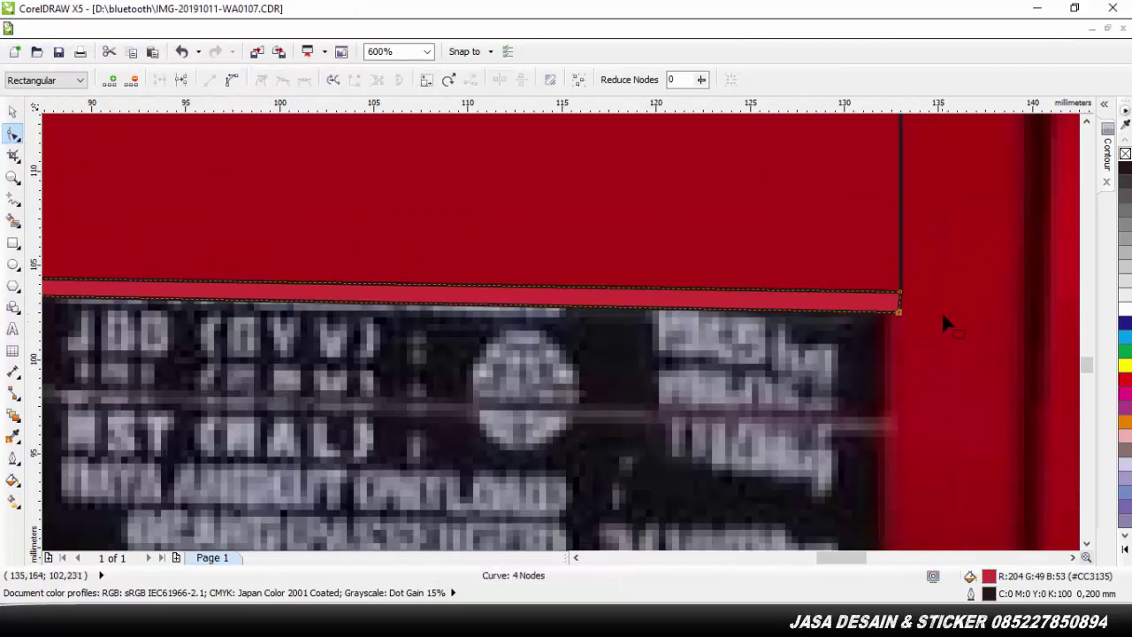
Remove the outline from the large dark red patch above the black vehicle data label
left_click(942, 314)
scroll(942, 315, "down", 1)
left_click(460, 214)
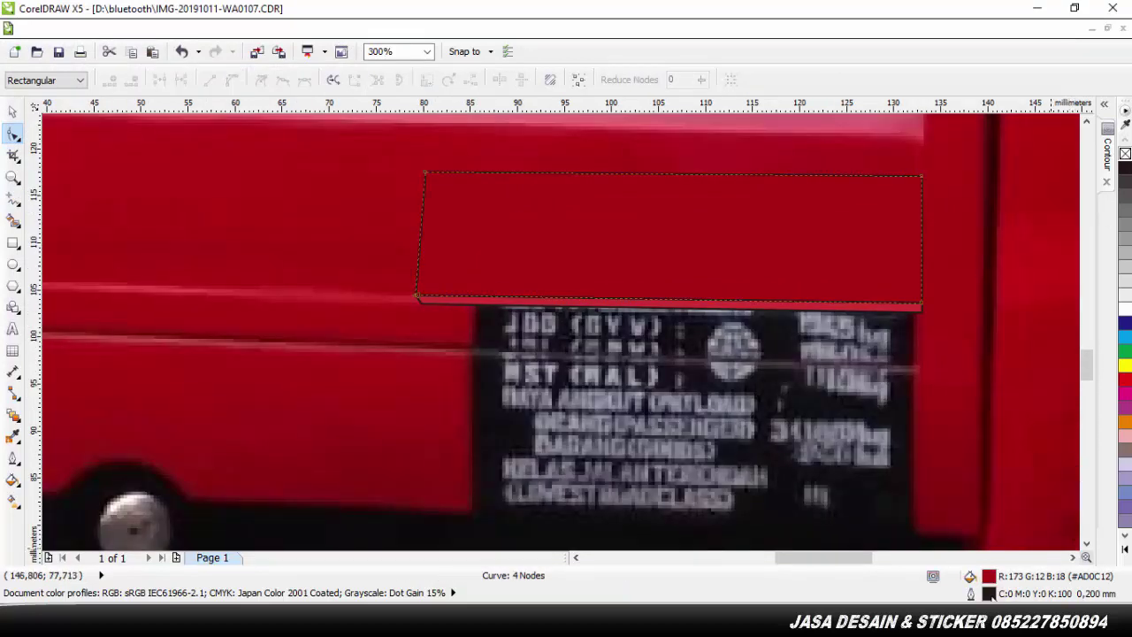
double_click(987, 593)
left_click(475, 215)
left_click(462, 230)
left_click(549, 445)
Set the outline width of the thin light red strip above the label to None
left_click(522, 302)
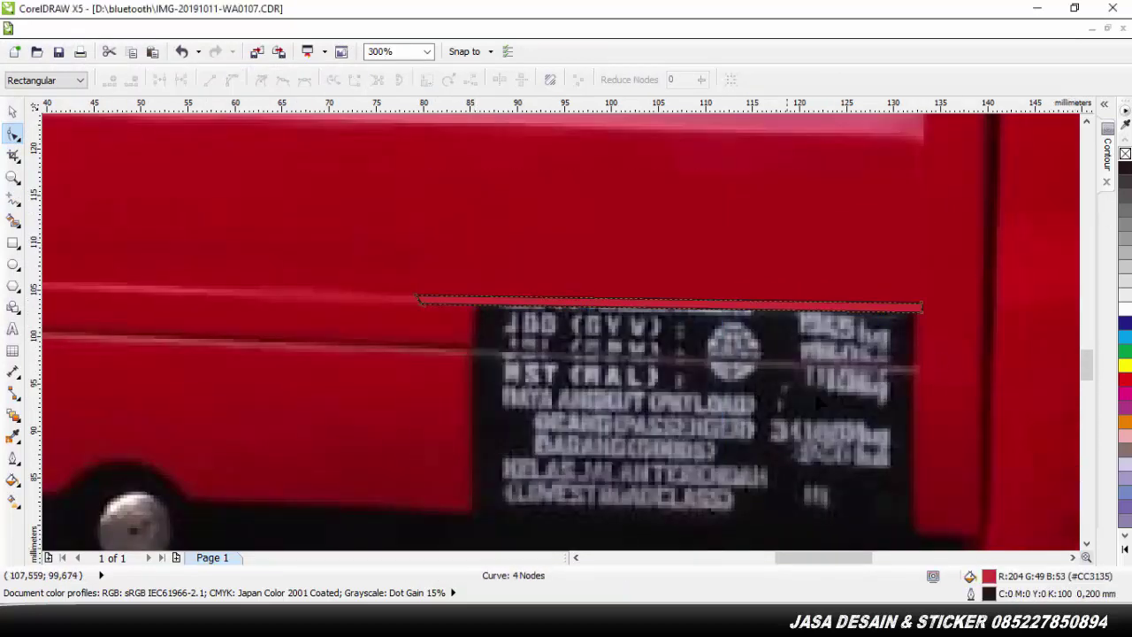
double_click(988, 594)
left_click(475, 215)
left_click(461, 230)
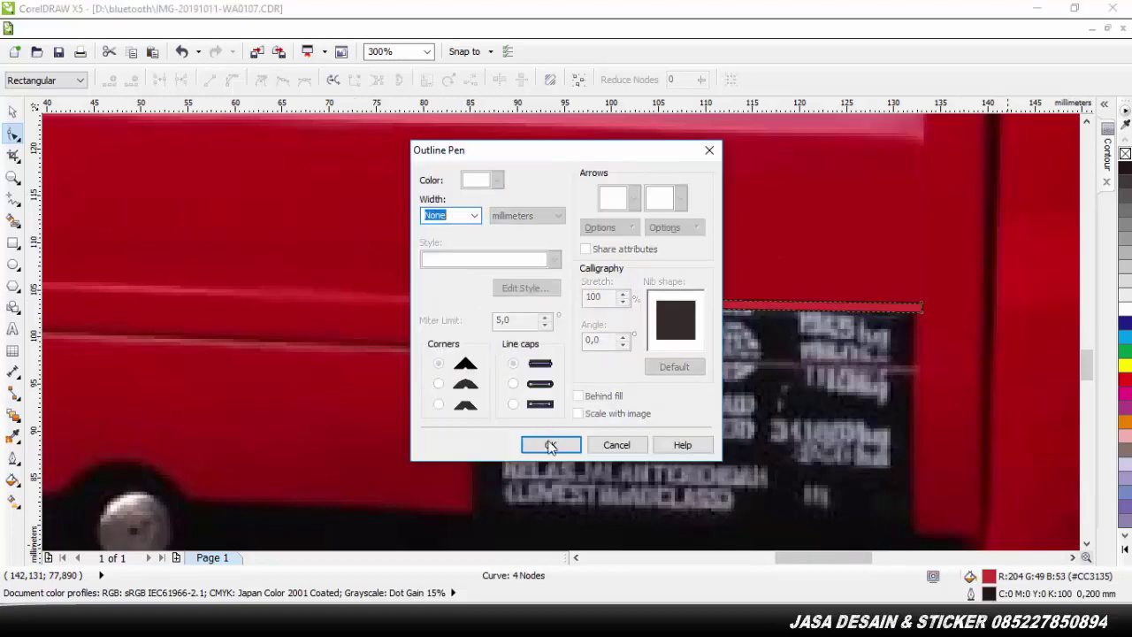
left_click(550, 445)
Give the large red patch a linear fountain fill at 90°, with both colours sampled from the surrounding bodywork
left_click(531, 251)
left_click(15, 480)
left_click(80, 379)
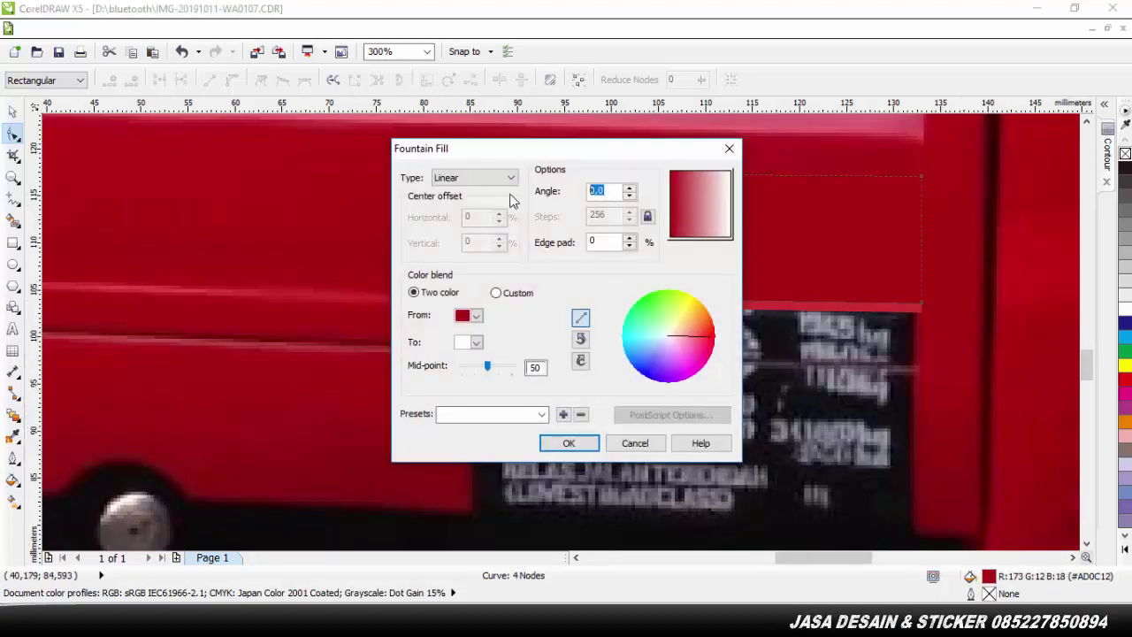
left_click(475, 343)
left_click(464, 466)
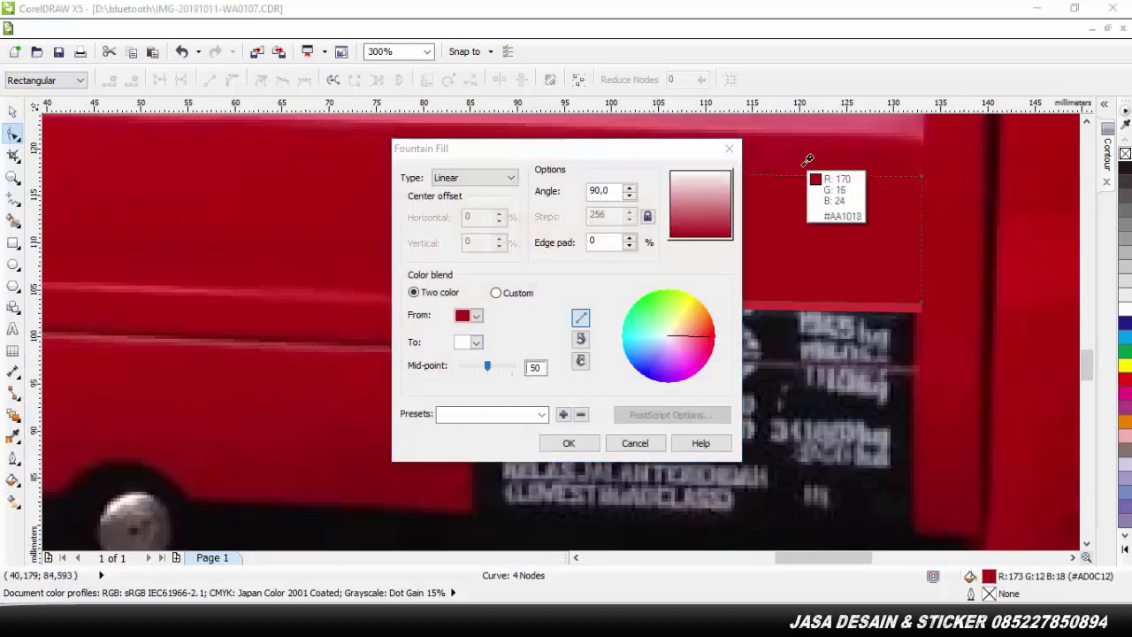
left_click(810, 172)
left_click(476, 315)
left_click(464, 442)
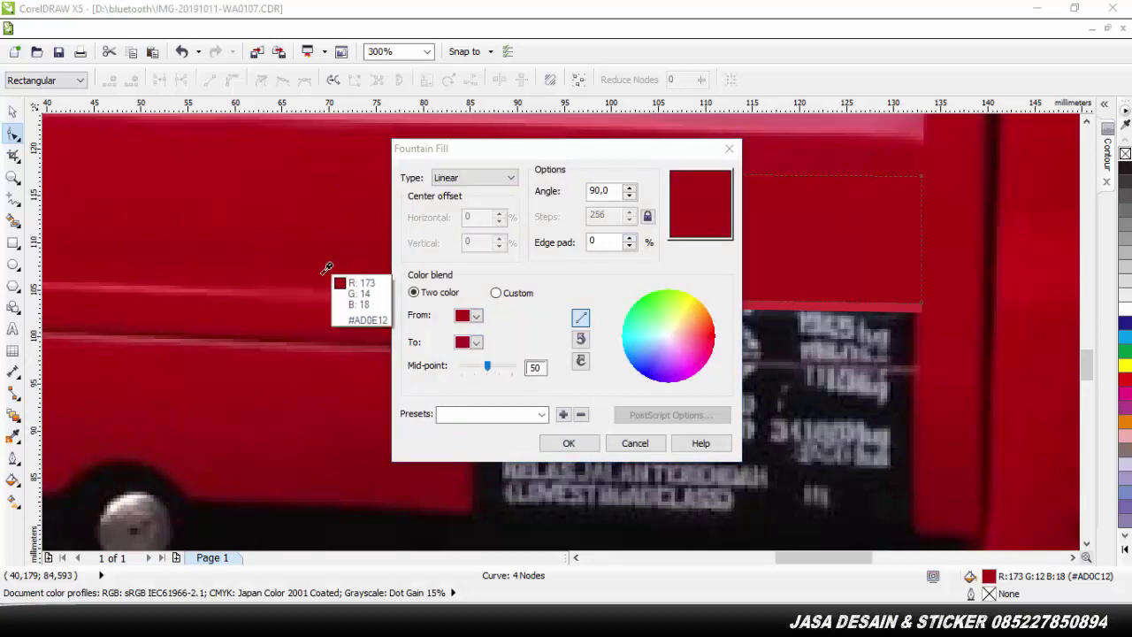
left_click(328, 263)
left_click_drag(601, 148, 713, 150)
left_click(704, 443)
Draw a closed four-sided shape about 53 mm wide over the label's upper rows, just below the light red strip
left_click(292, 207)
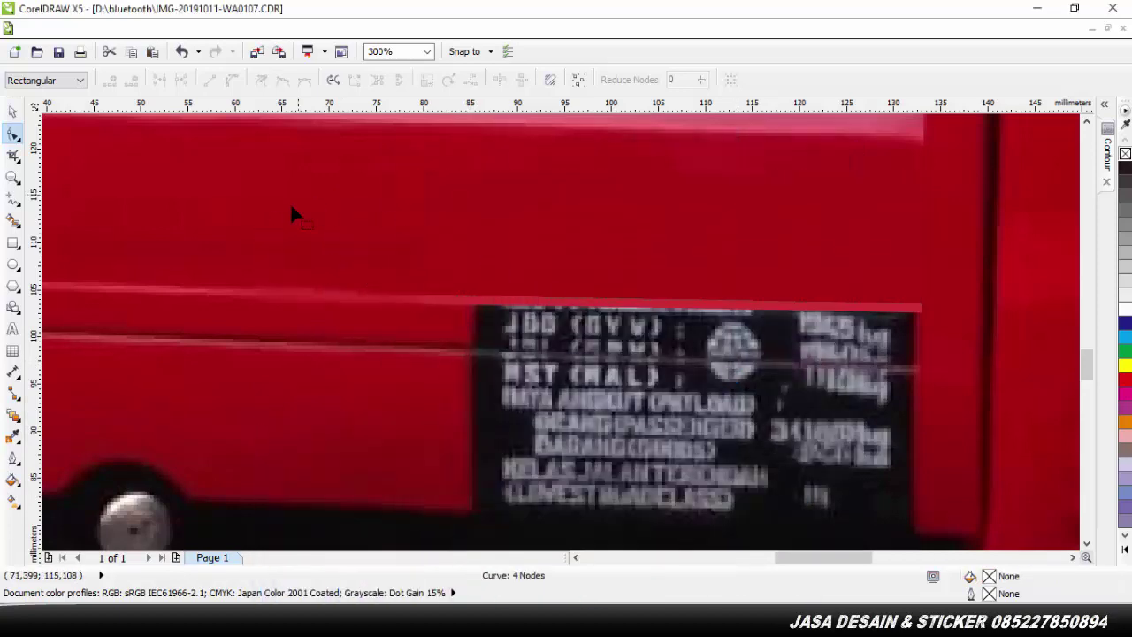
scroll(292, 207, "down", 1)
scroll(370, 215, "down", 1)
scroll(511, 279, "up", 2)
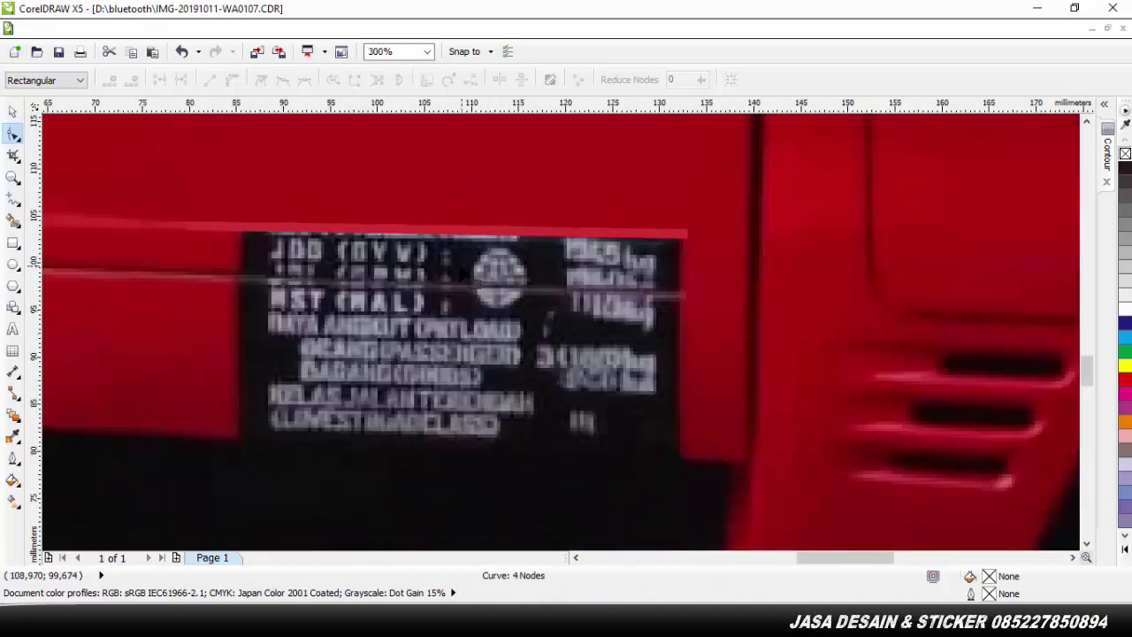
left_click(14, 200)
left_click(187, 228)
left_click(688, 237)
left_click(688, 288)
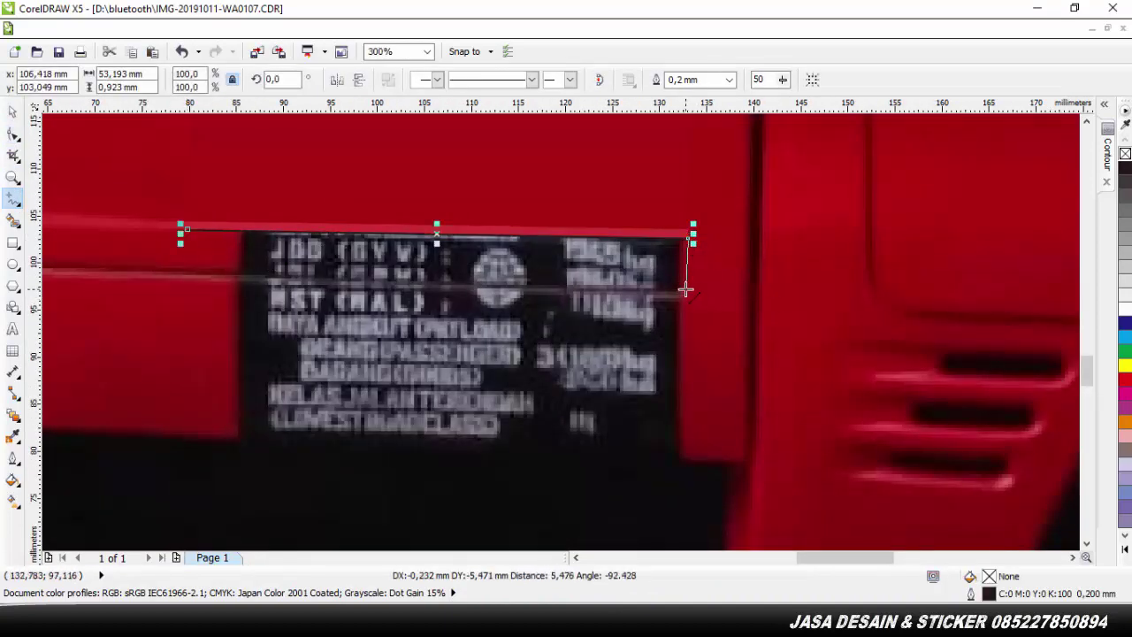
left_click(184, 266)
left_click(186, 229)
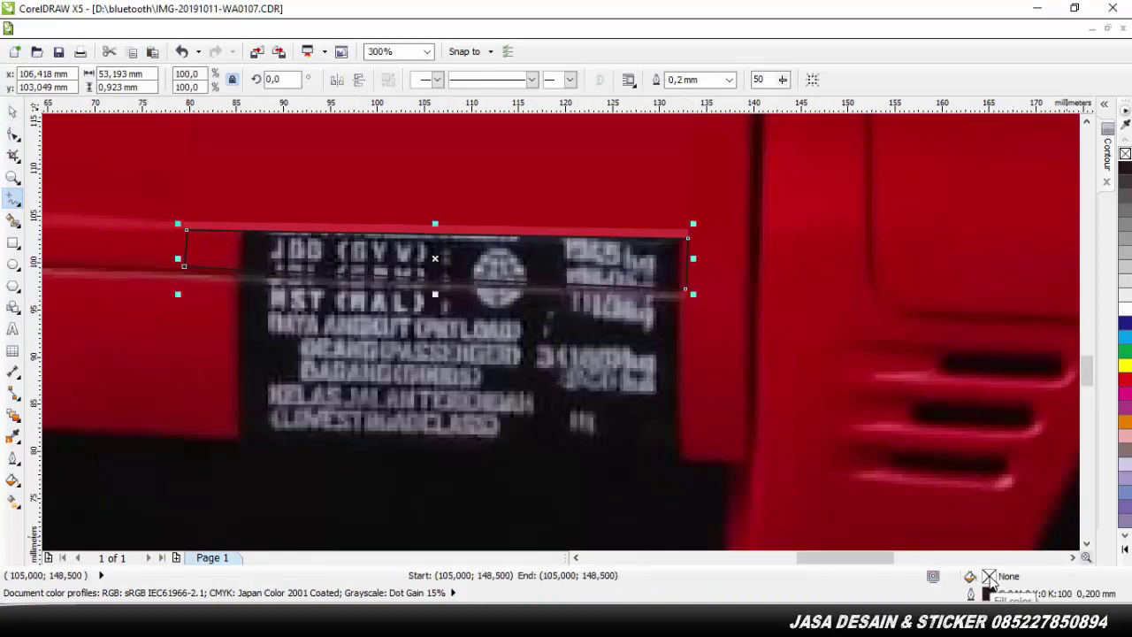
Fill the new shape with body red #A70B0C, remove its outline and adjust its lower right node
double_click(989, 576)
left_click(828, 167)
left_click(814, 422)
left_click(788, 387)
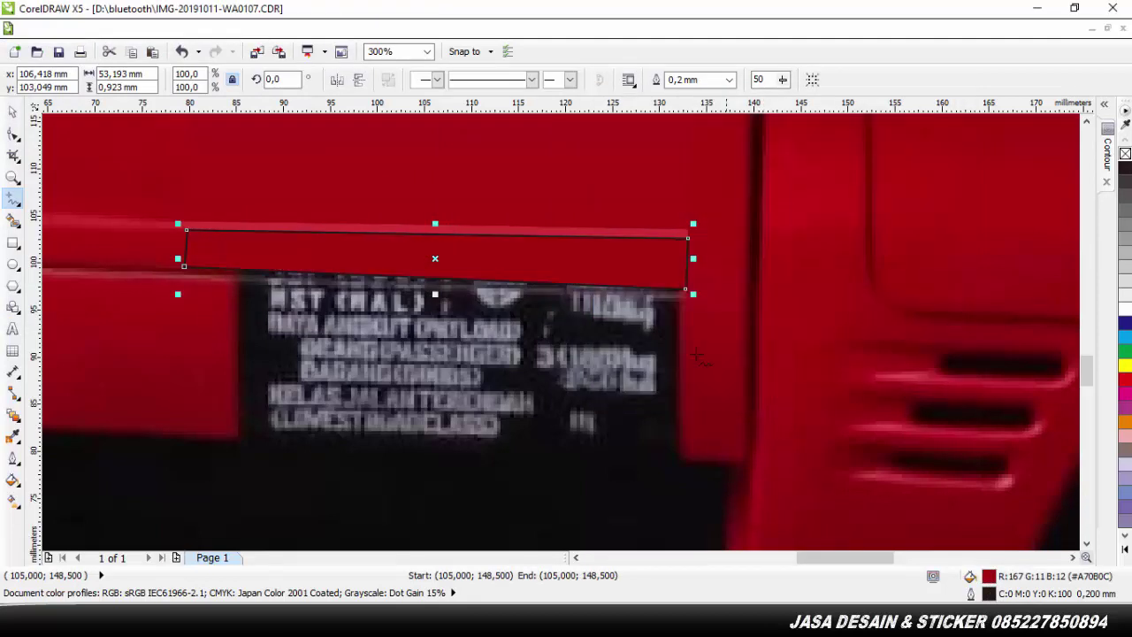
left_click(729, 79)
left_click(686, 94)
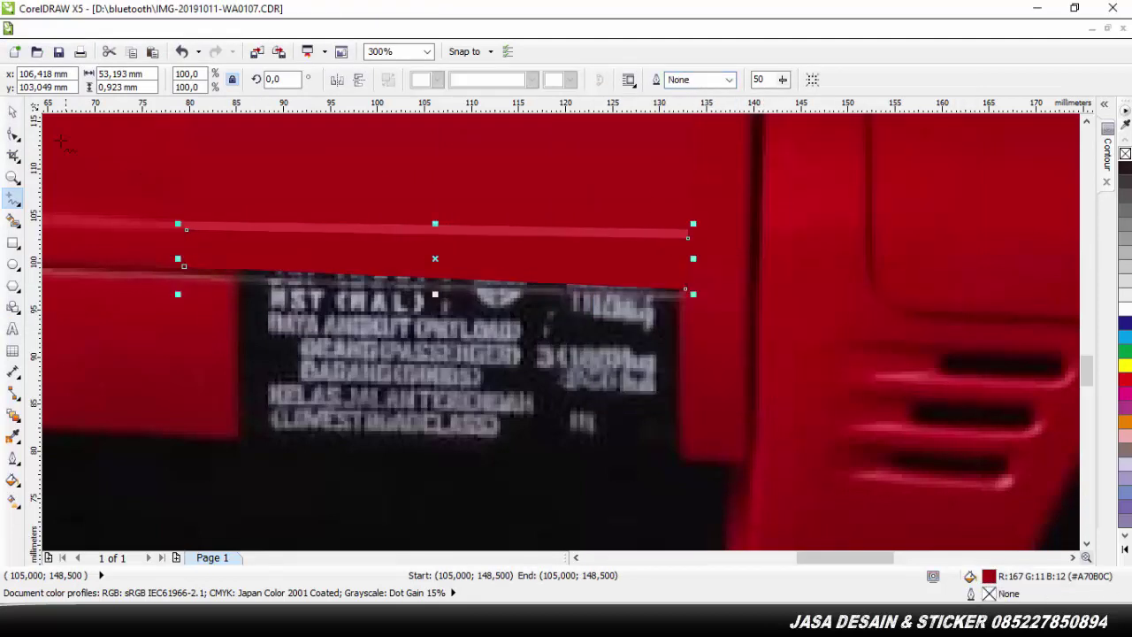
left_click(11, 136)
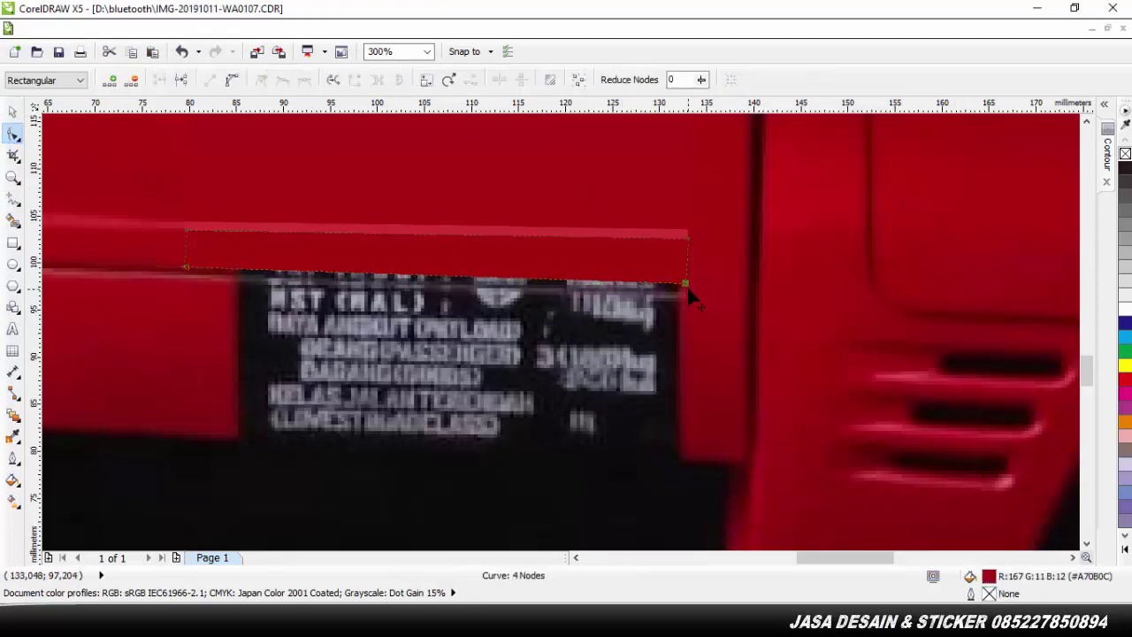
Delete the red shape covering the label's upper rows
left_click(576, 557)
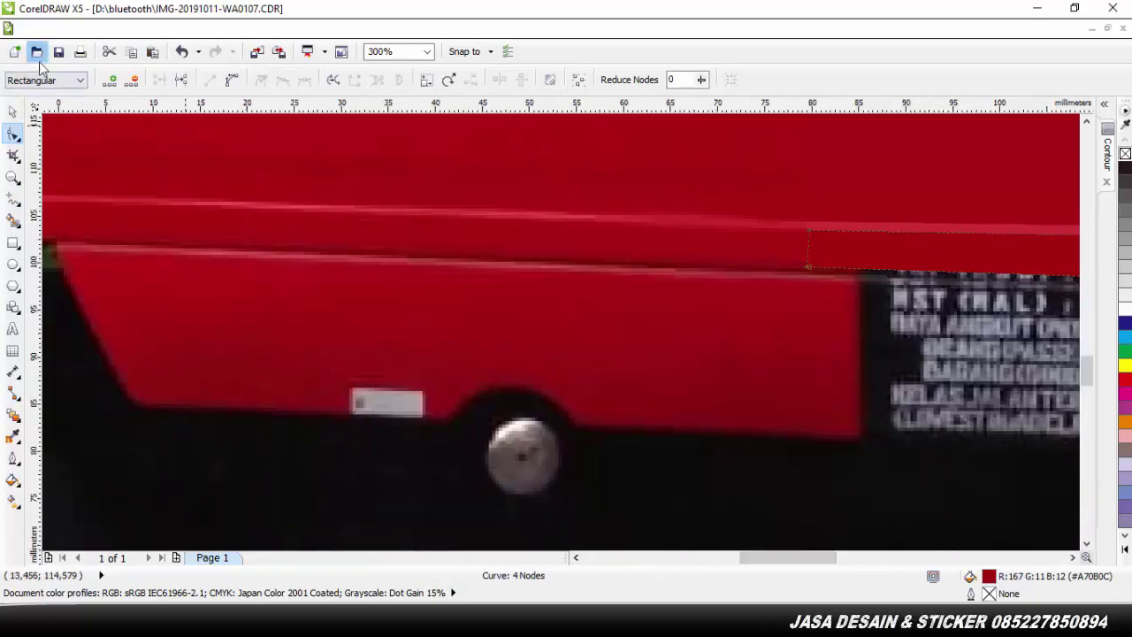
left_click(13, 112)
left_click(826, 290)
left_click(836, 254)
key("Delete")
Draw a closed outline about 41 by 17 mm around the clean trim lines above the small round cap
left_click(13, 201)
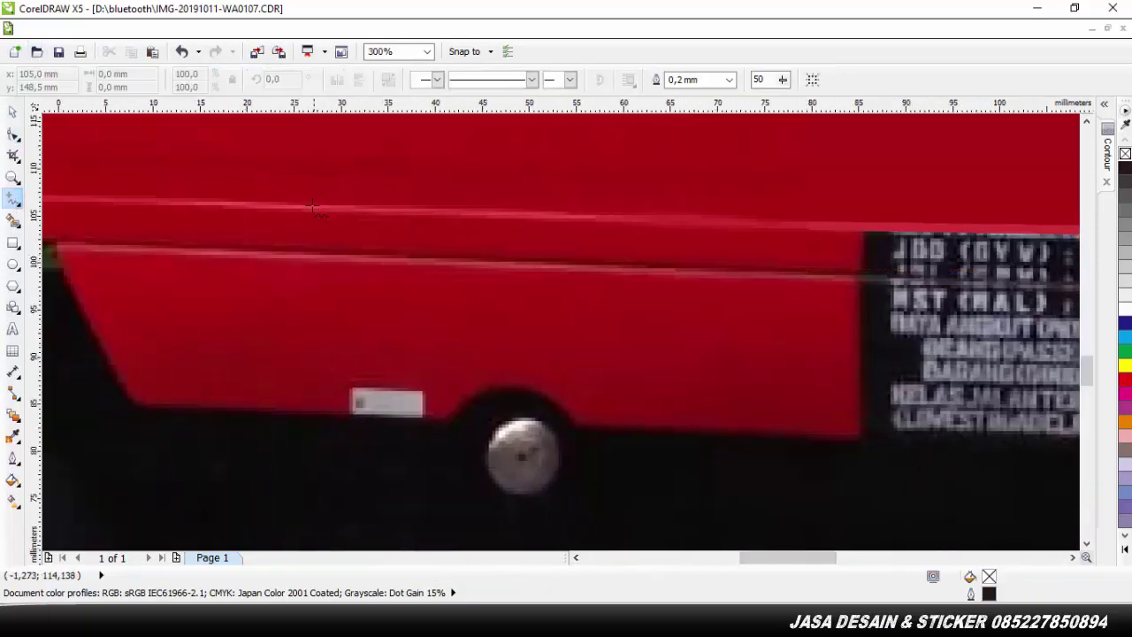
left_click(327, 210)
left_click(330, 163)
left_click(707, 176)
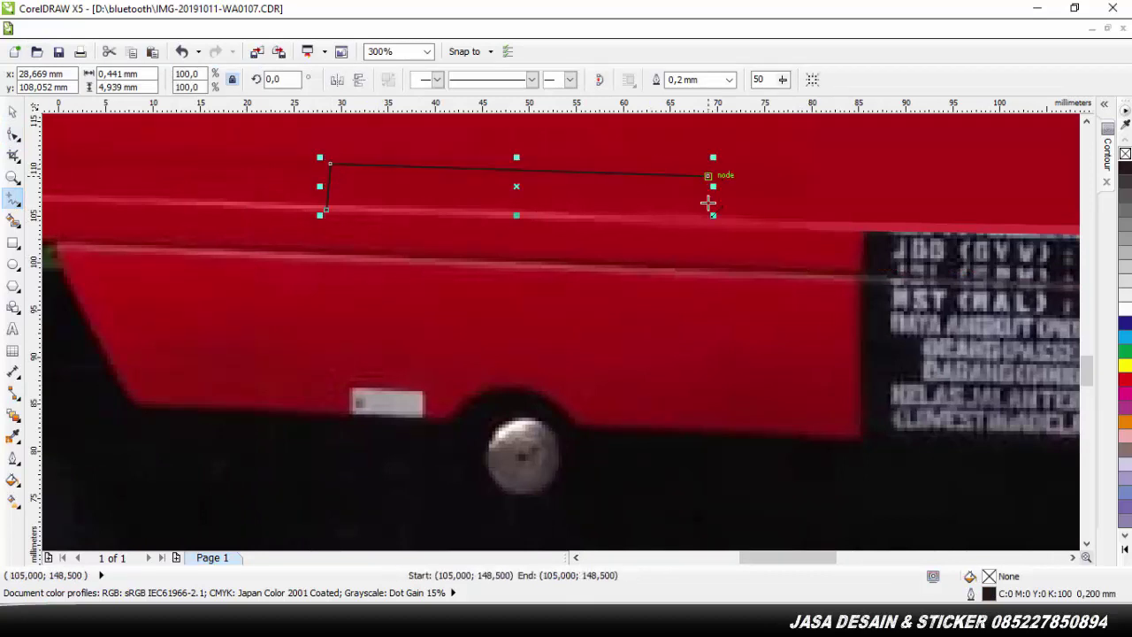
left_click(703, 319)
left_click(320, 324)
double_click(323, 302)
left_click(326, 209)
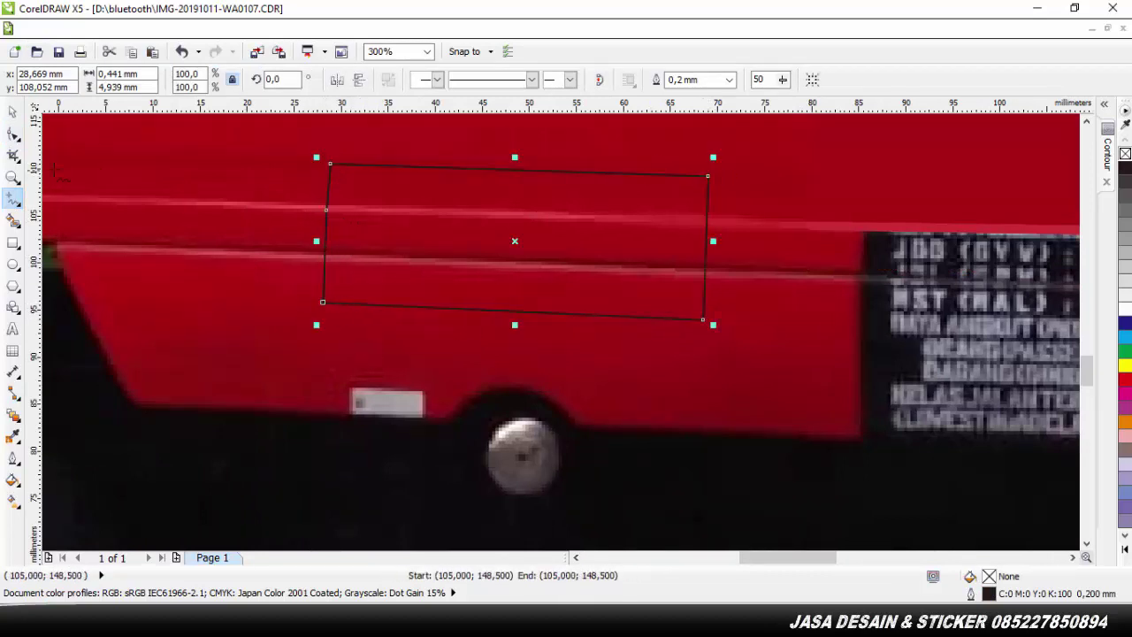
Intersect the outline with the photo to copy the enclosed piece, pull the piece free and delete the outline
left_click(12, 113)
left_click(250, 172, "shift")
left_click(532, 80)
left_click_drag(348, 165, 366, 234)
left_click_drag(468, 205, 541, 232)
left_click(364, 238)
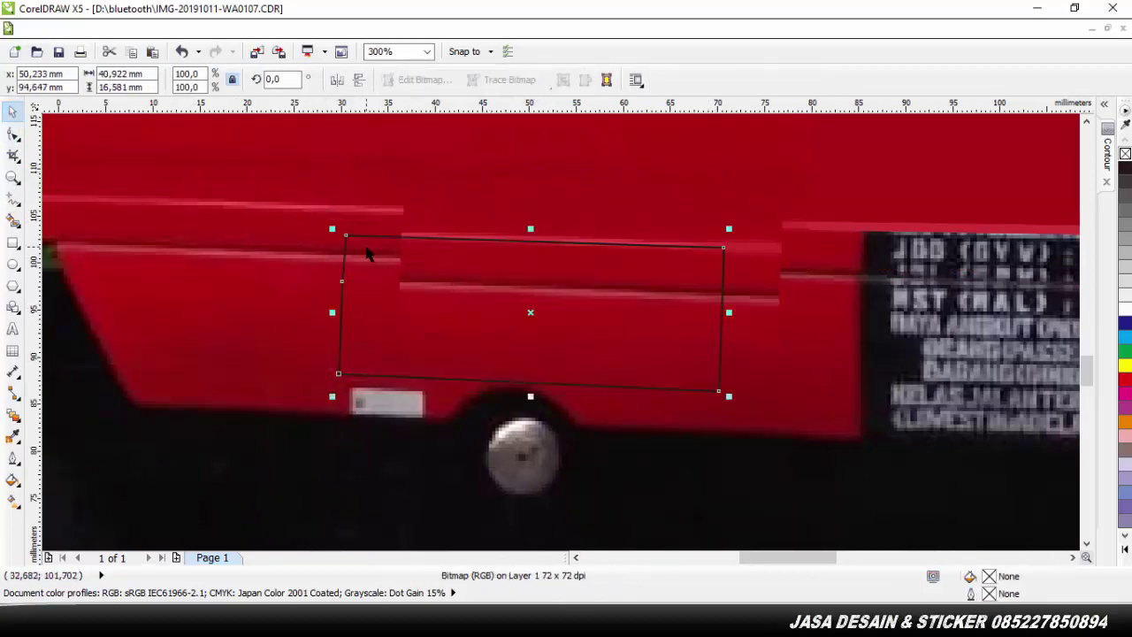
key("Delete")
Move the copied trim piece over the data label and skew it to follow the slope of the body lines
left_click(1072, 558)
left_click_drag(134, 287, 658, 267)
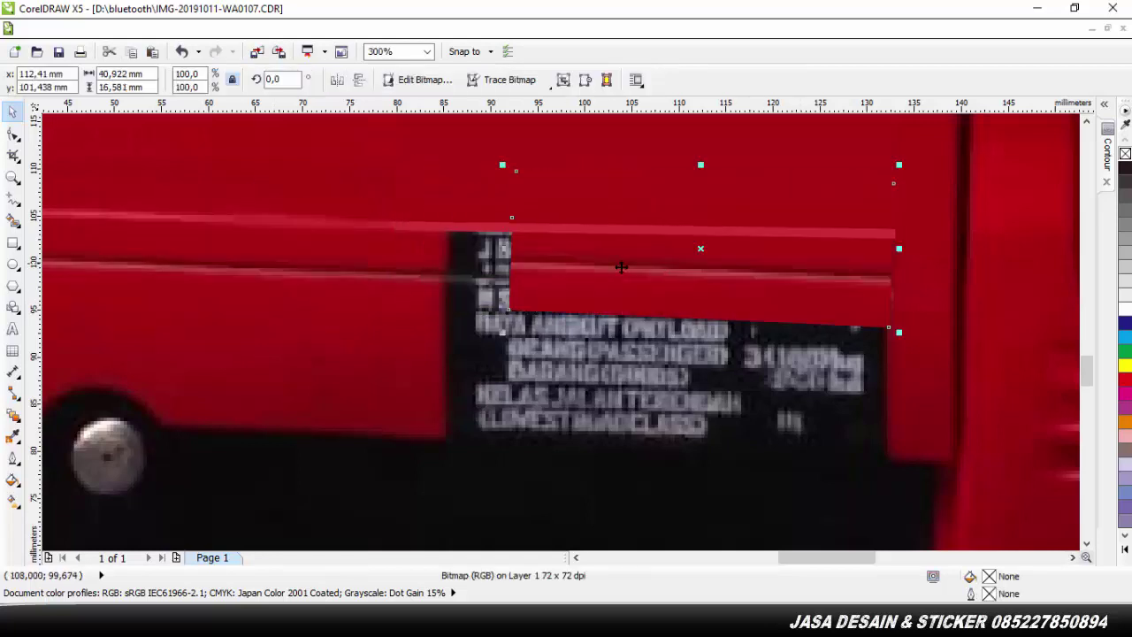
left_click_drag(513, 222, 506, 270)
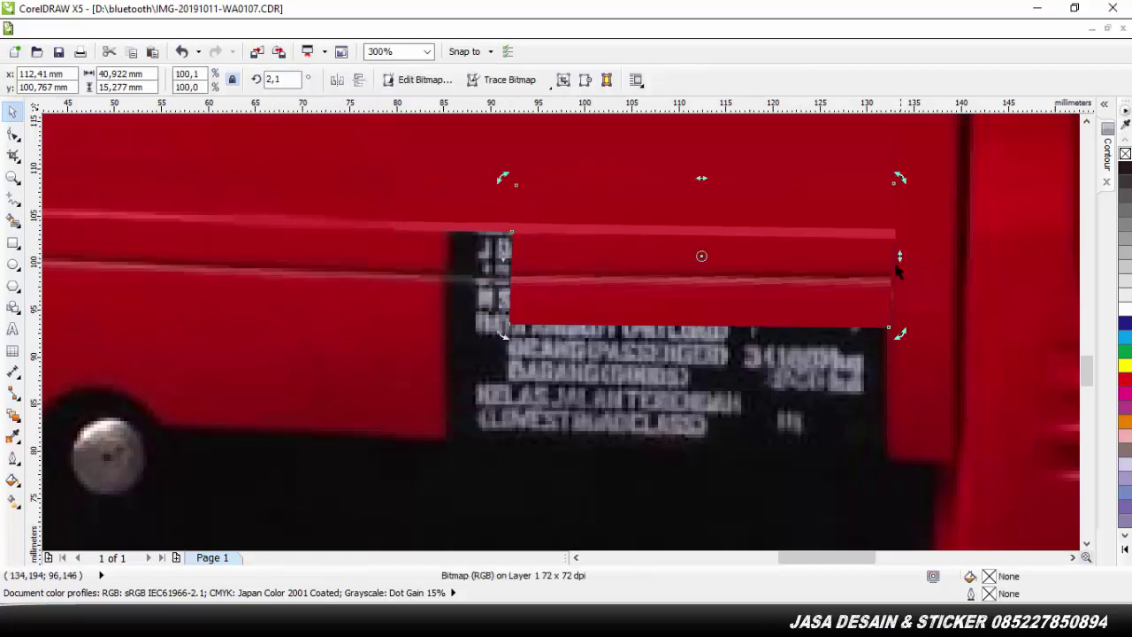
mouse_move(899, 256)
left_mouse_down()
mouse_move(900, 275)
mouse_move(900, 259)
left_mouse_up()
left_click(543, 285)
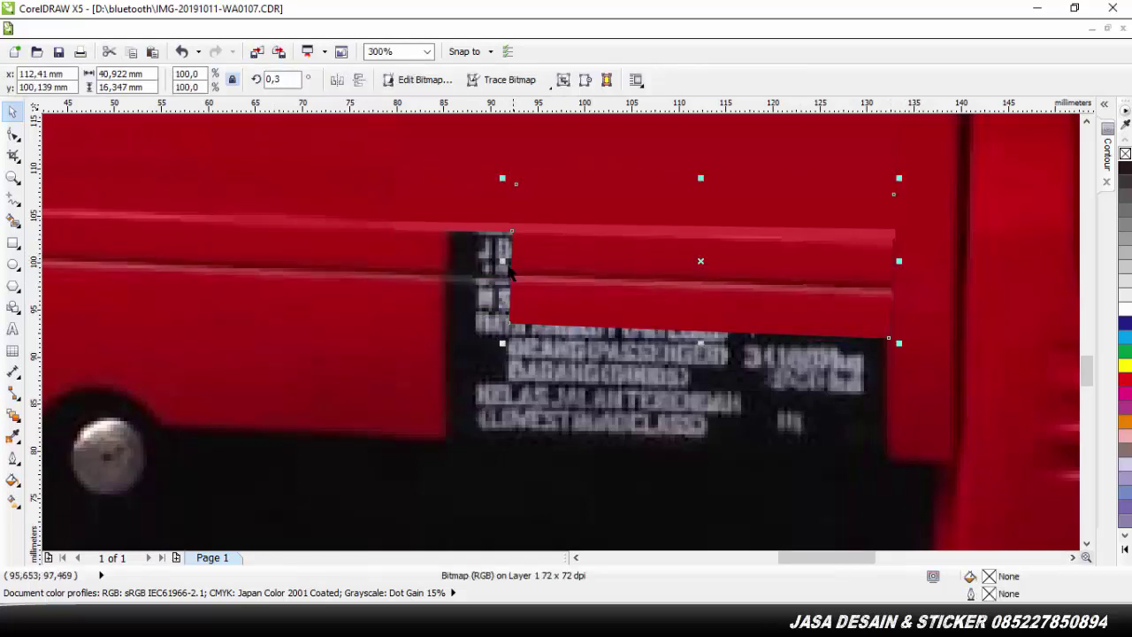
Stretch the trim piece to about 82 mm wide and skew it so its lines meet the original trim
left_click_drag(504, 264, 405, 338)
left_click_drag(294, 264, 294, 256)
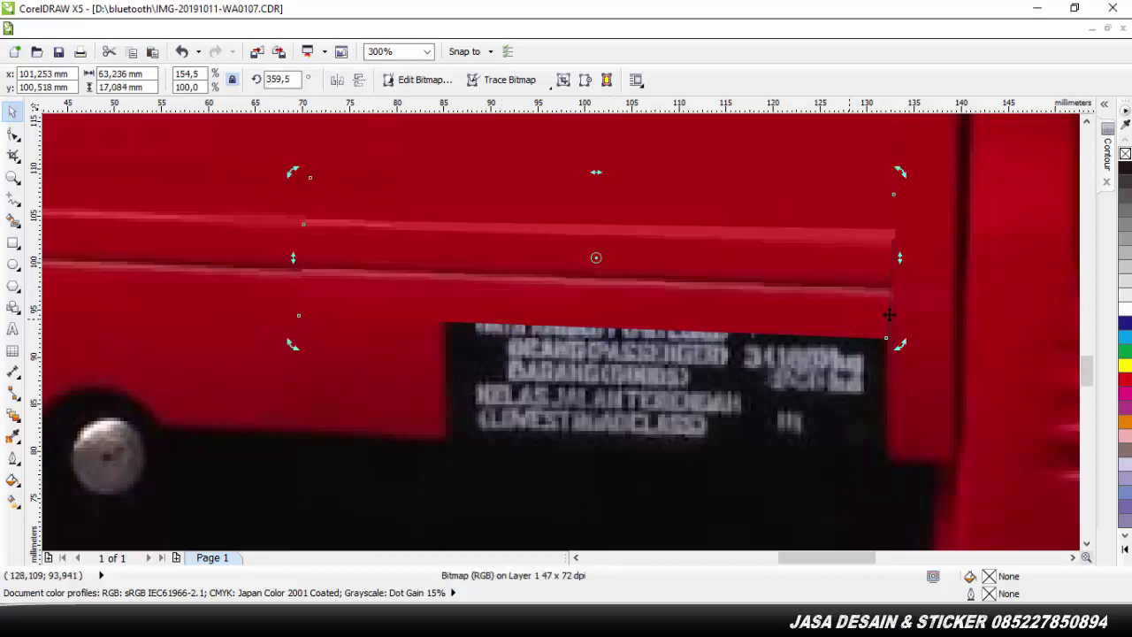
left_click(336, 258)
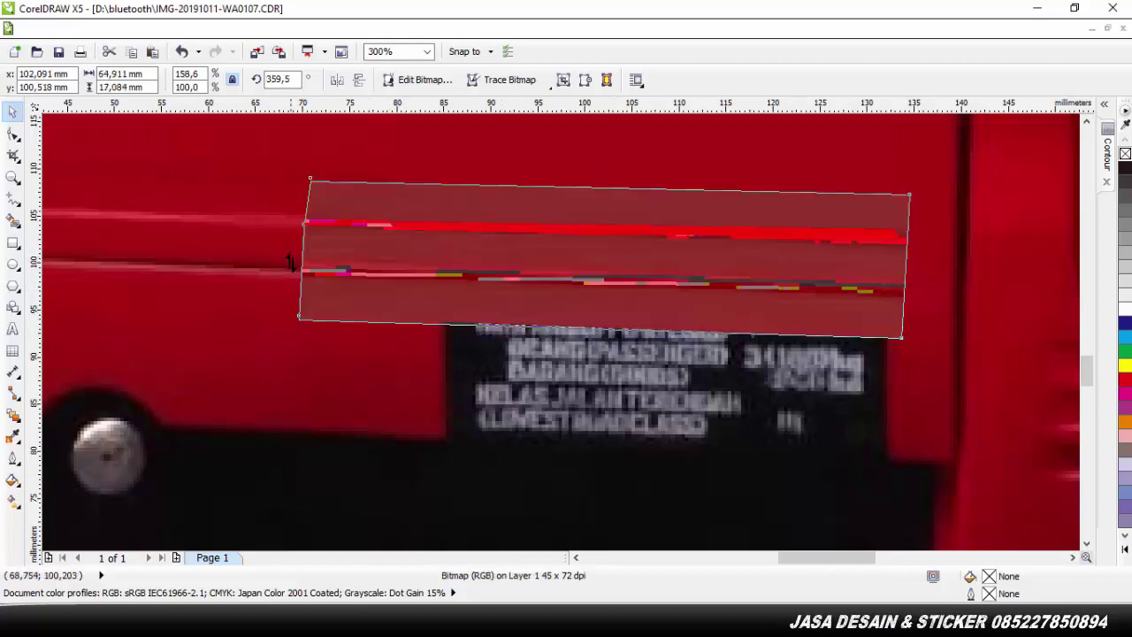
left_click(181, 247)
left_click_drag(289, 259, 124, 252)
Delete the fountain-filled patch above the trim lines
left_click(348, 364)
scroll(876, 373, "down", 1)
left_click(795, 270)
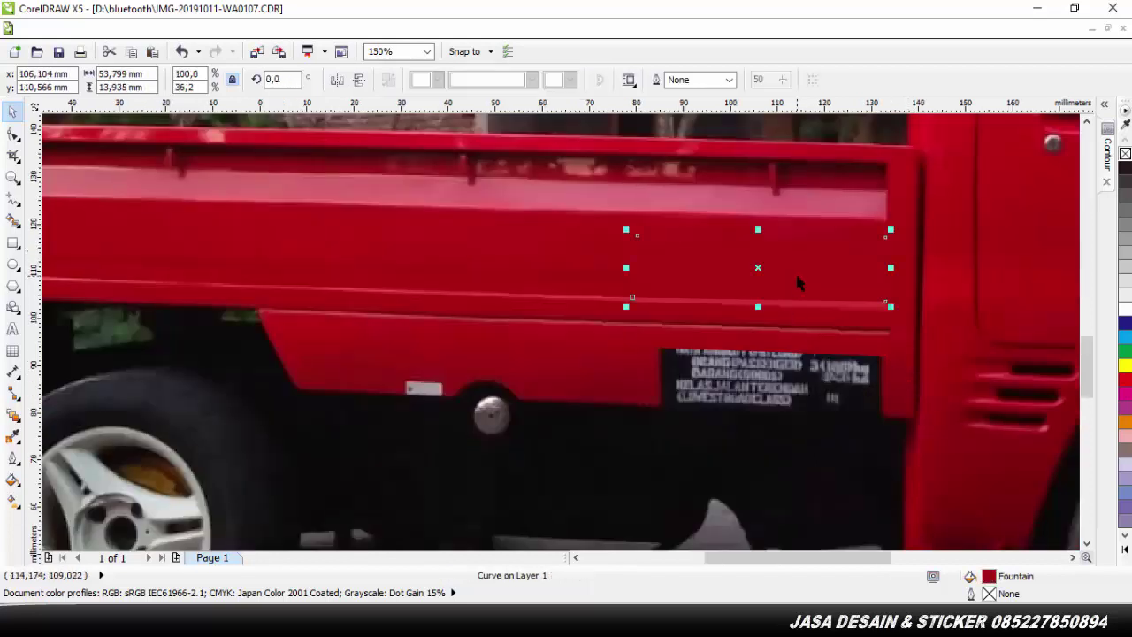
key("Delete")
Move the light red strip away from the trim line and delete it
left_click_drag(851, 307, 818, 222)
key("ctrl+z")
left_click_drag(875, 302, 692, 228)
left_click(890, 298)
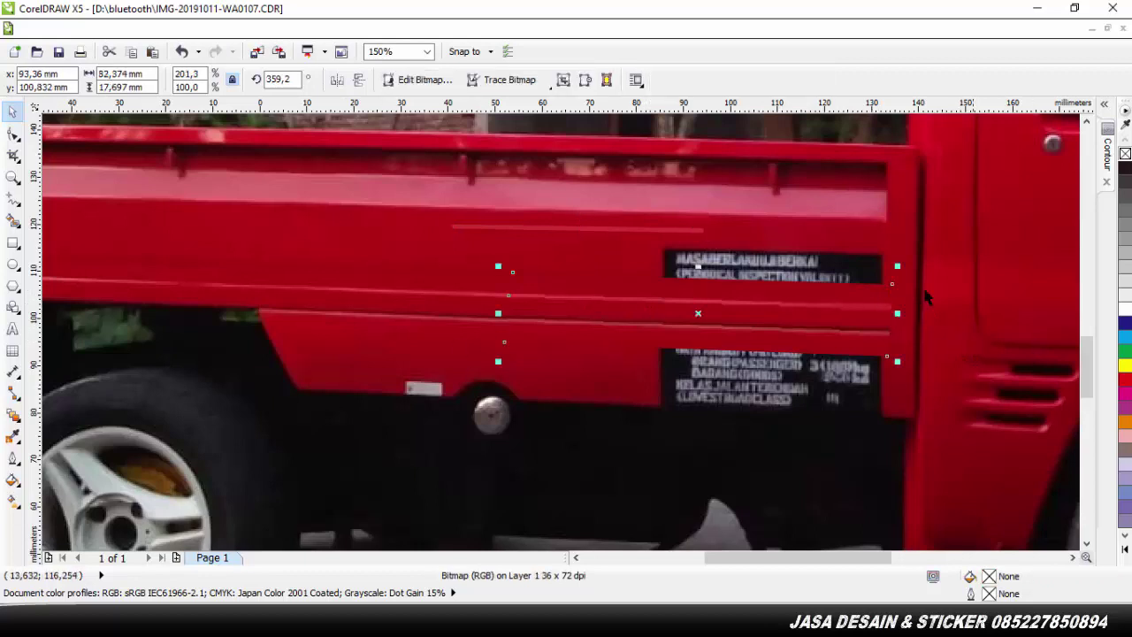
left_click(551, 229)
key("Delete")
Raise the two upper corner nodes of the trim piece to cover the label's exposed upper rows
double_click(745, 290)
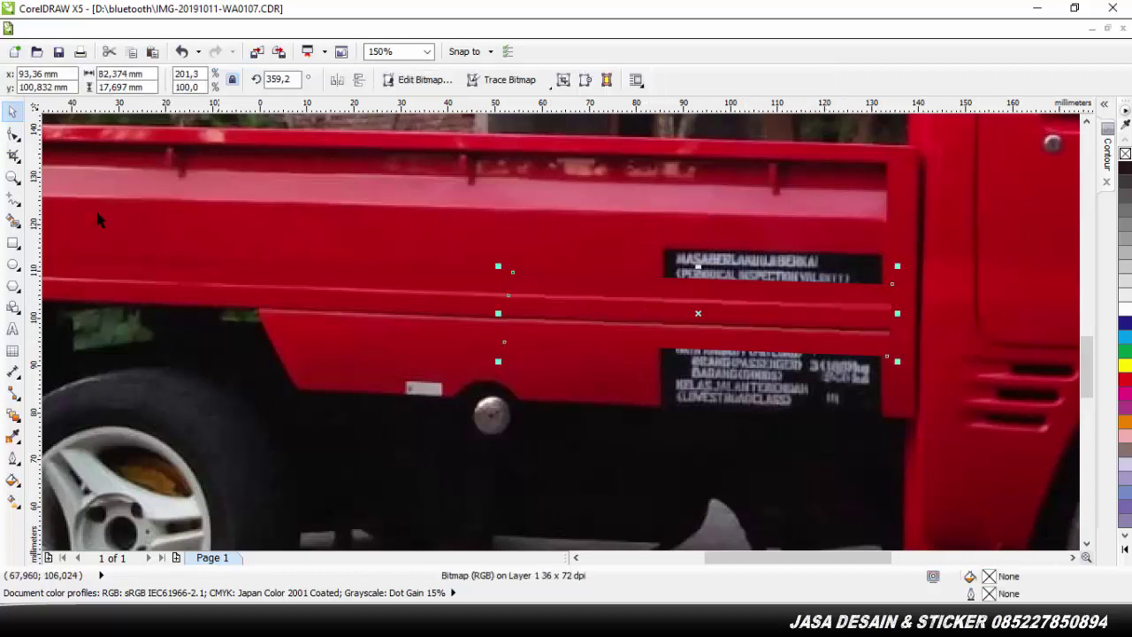
key("F10")
left_click_drag(890, 281, 882, 236)
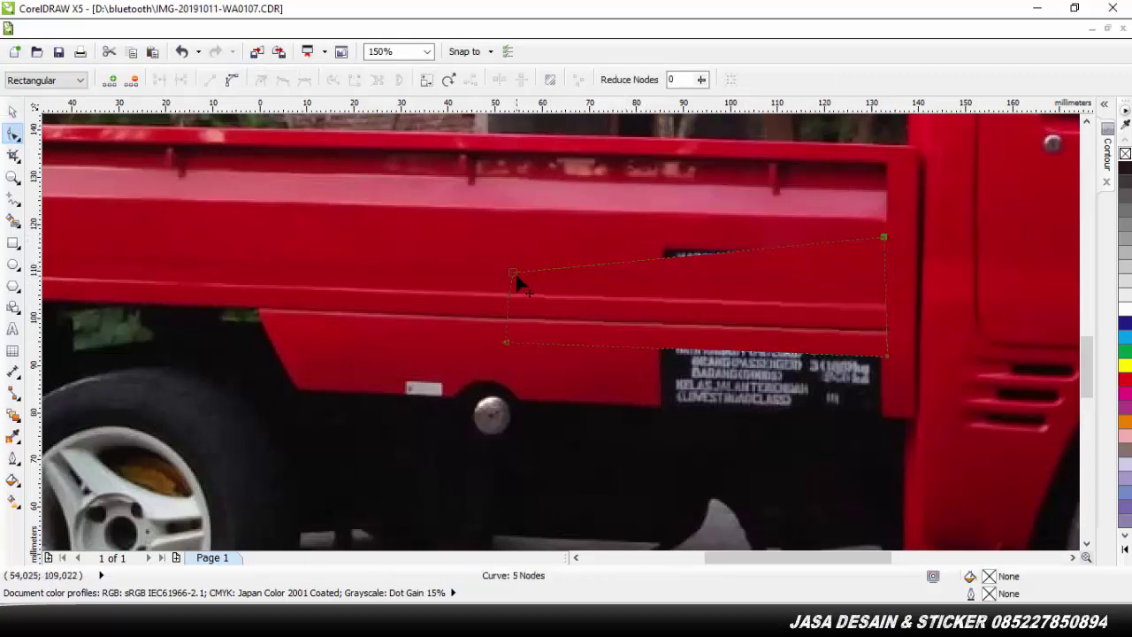
left_click_drag(516, 276, 519, 244)
Add a node to the trim piece's lower edge and lower its right corner to cover more label rows
left_click_drag(879, 356, 882, 416)
double_click(648, 370)
left_click_drag(648, 370, 674, 366)
left_click_drag(883, 416, 881, 375)
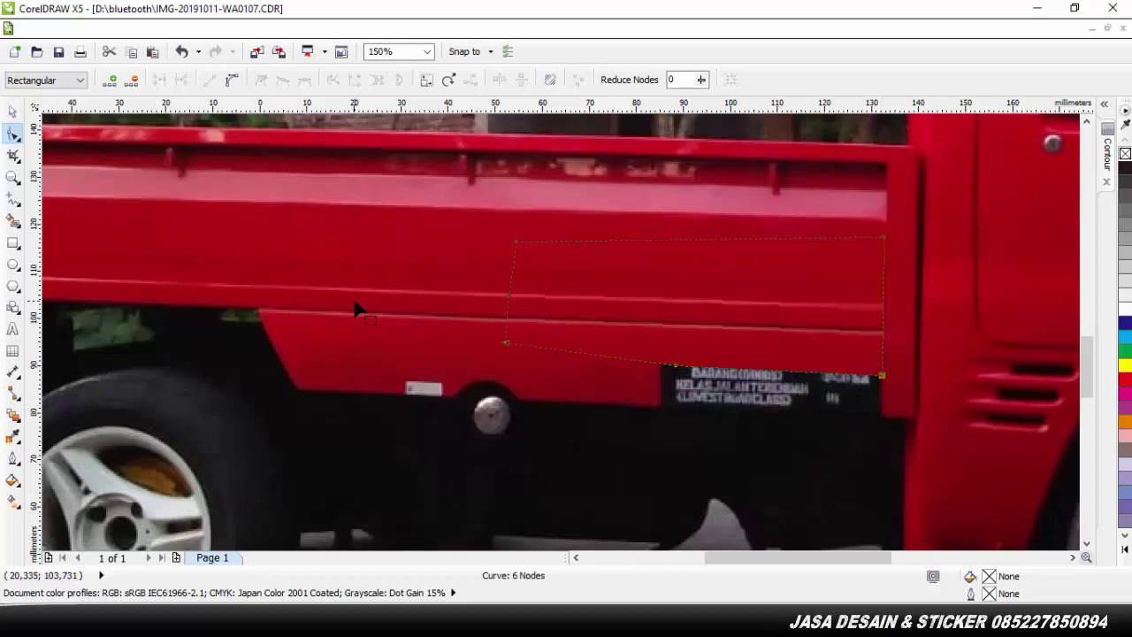
Draw a closed four-sided shape about 65 by 17 mm over the remaining label, following the panel's lower edge
left_click(14, 200)
left_click(571, 403)
left_click(886, 416)
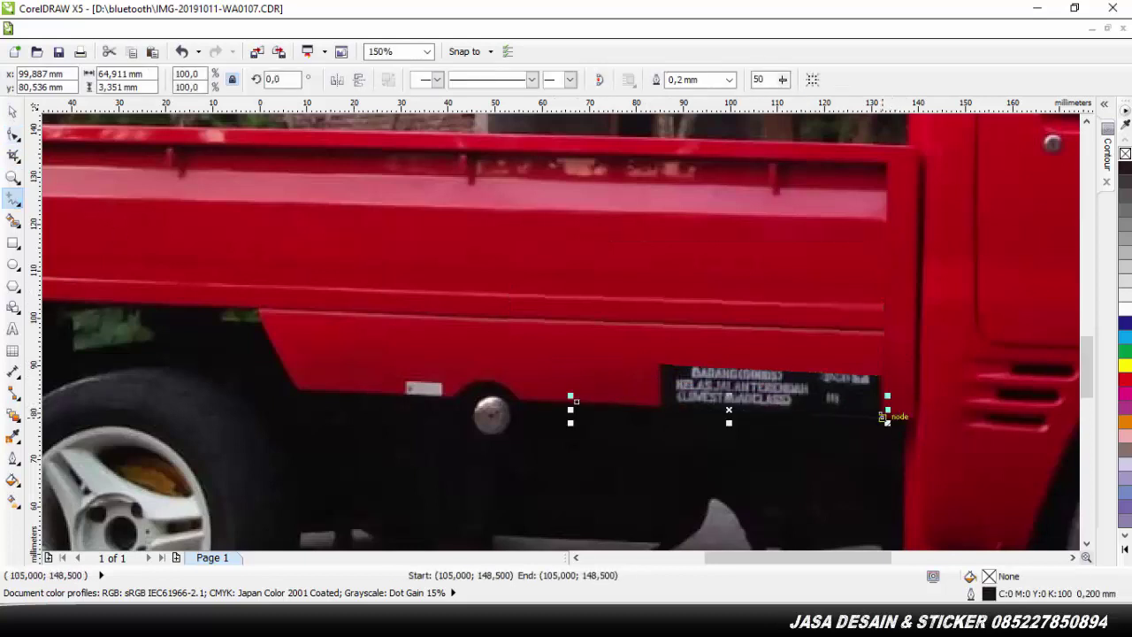
left_click(882, 419)
left_click(883, 342)
left_click(595, 337)
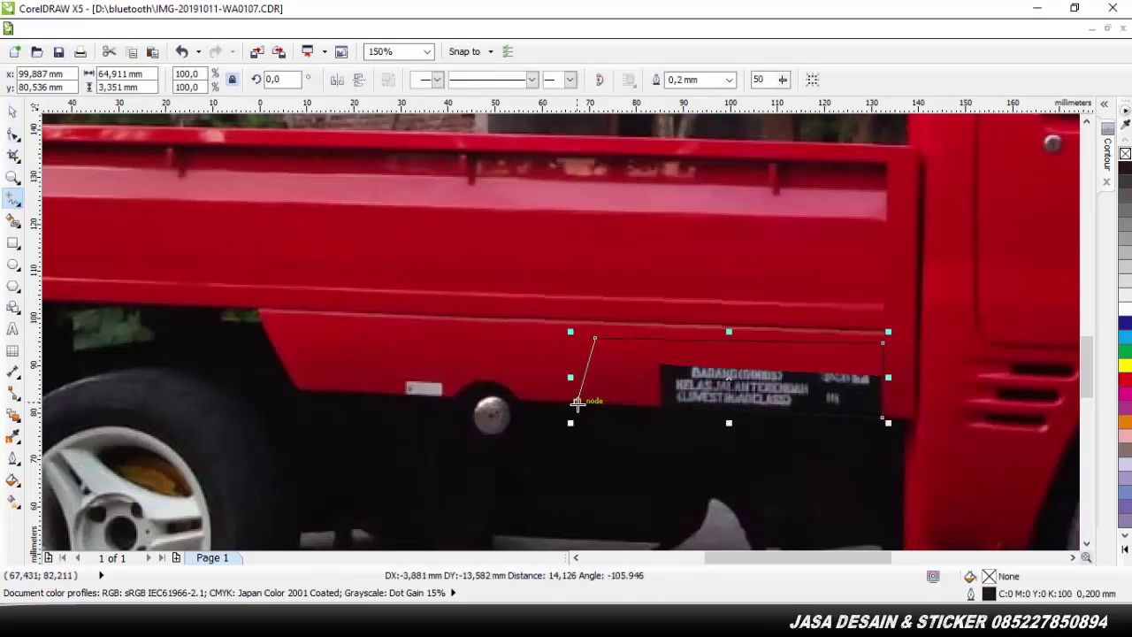
left_click(576, 401)
Fill the lower shape with red #A50C0F sampled from the adjacent panel
double_click(989, 579)
left_click_drag(707, 102, 200, 16)
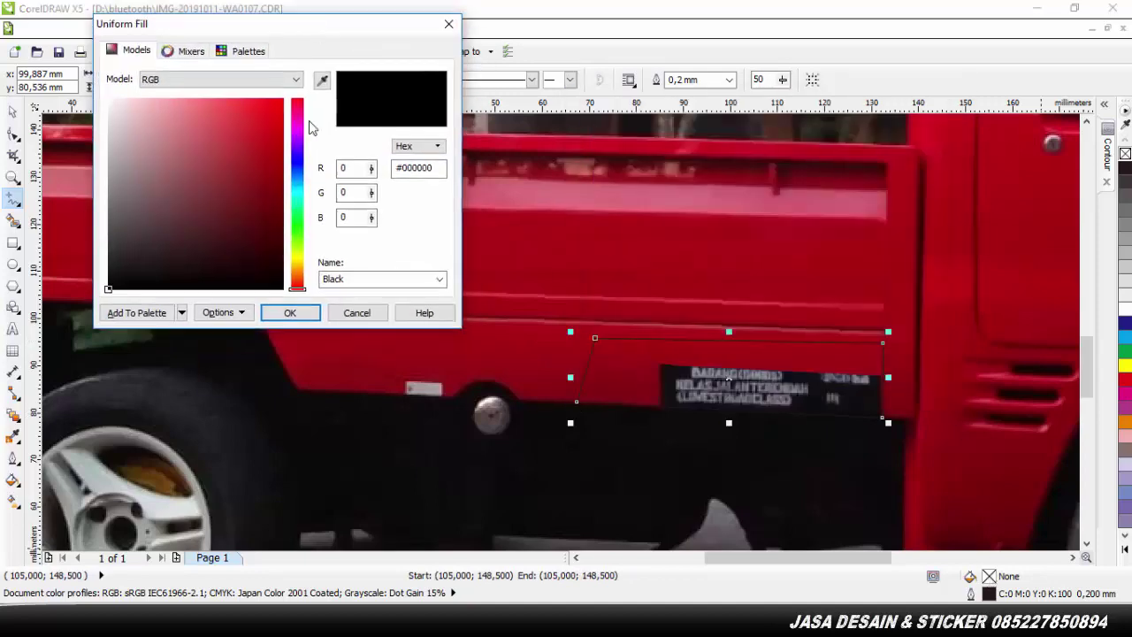
left_click(321, 80)
left_click(616, 339)
left_click(291, 312)
left_click(638, 455)
left_click(701, 476)
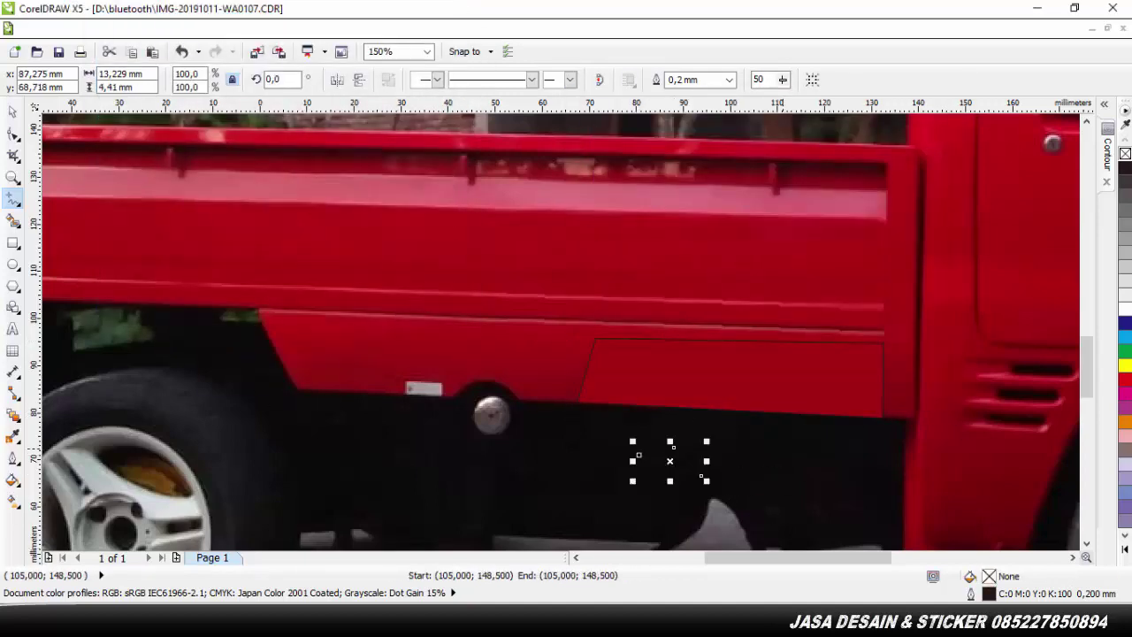
key("Delete")
Refill the lower shape with the darker red #9D1016 sampled from the panel beside it
left_click(12, 111)
left_click(743, 381)
double_click(989, 575)
left_click(321, 80)
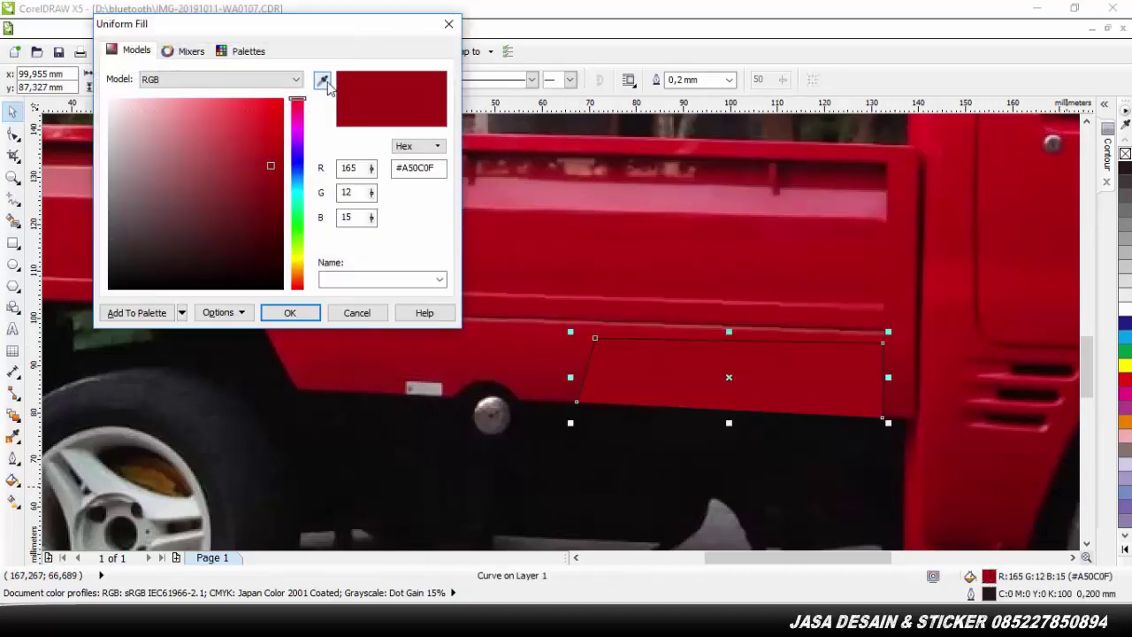
left_click(577, 356)
left_click(291, 311)
Set the lower red shape's outline to None and open its nodes for editing
left_click(729, 80)
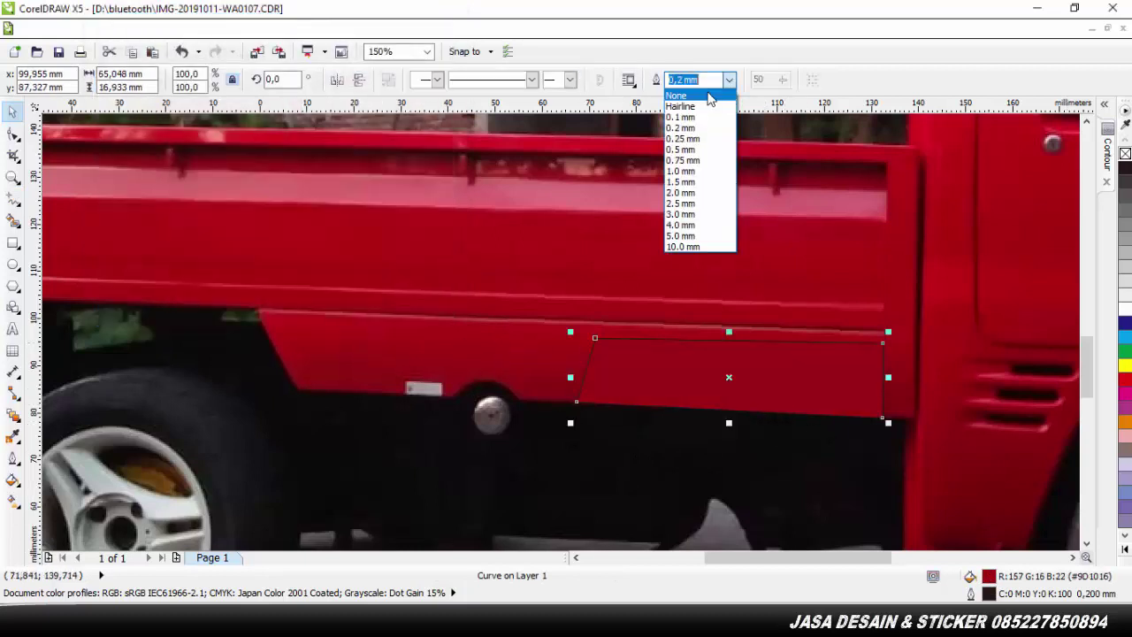
left_click(694, 92)
left_click(12, 134)
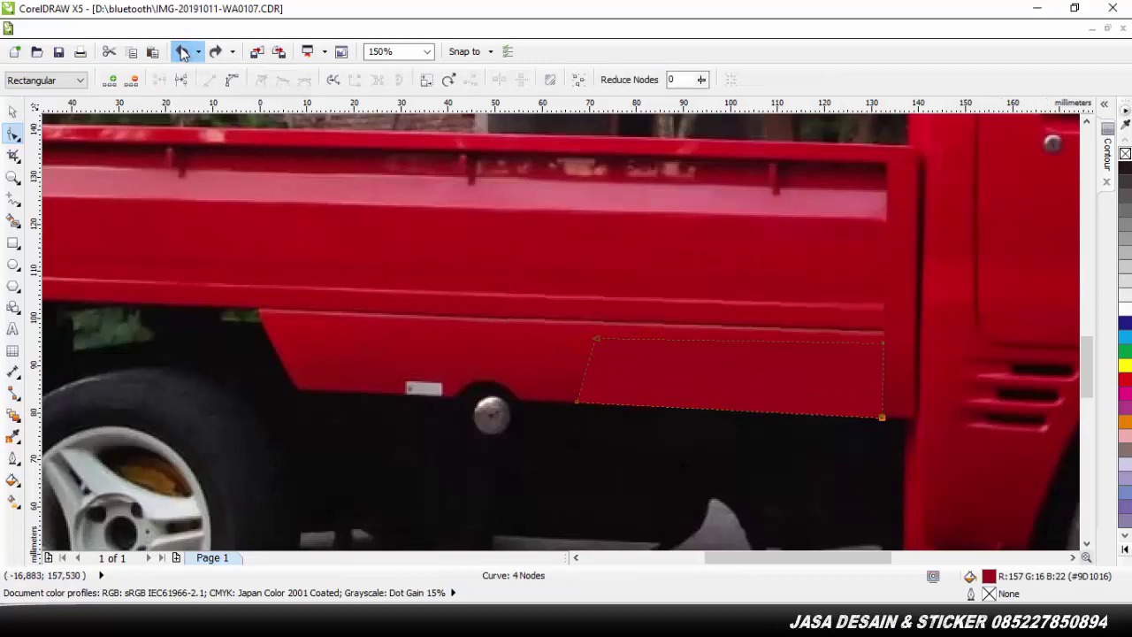
Undo the last outline and refill changes on the lower red shape, and set its outline to None
key("ctrl+z")
key("ctrl+z")
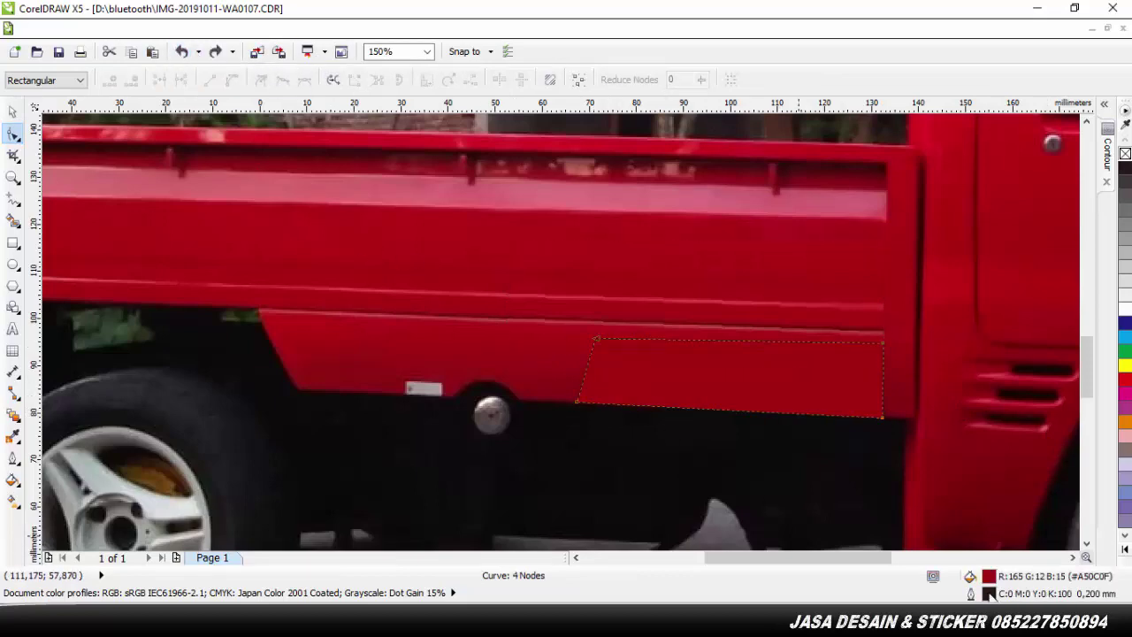
double_click(989, 595)
left_click(474, 215)
scroll(451, 257, "up", 5)
left_click(440, 231)
left_click(548, 445)
Apply linear transparency to the upper and lower red patches so each fades out towards its rear end
scroll(935, 436, "down", 4)
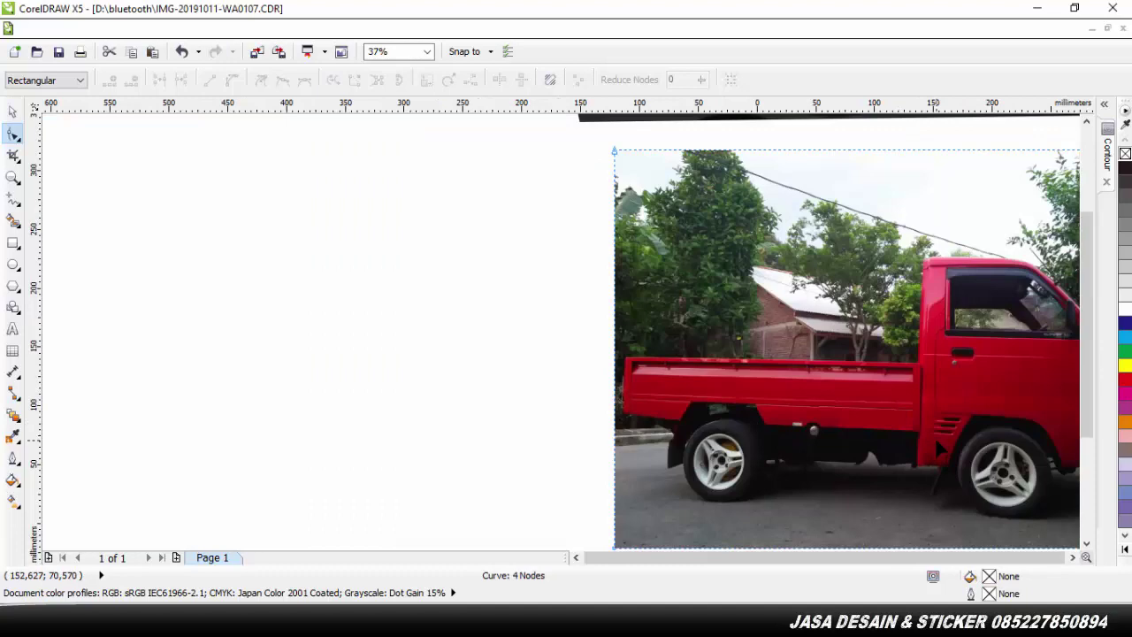
scroll(858, 426, "up", 3)
scroll(771, 323, "down", 2)
left_click(821, 342)
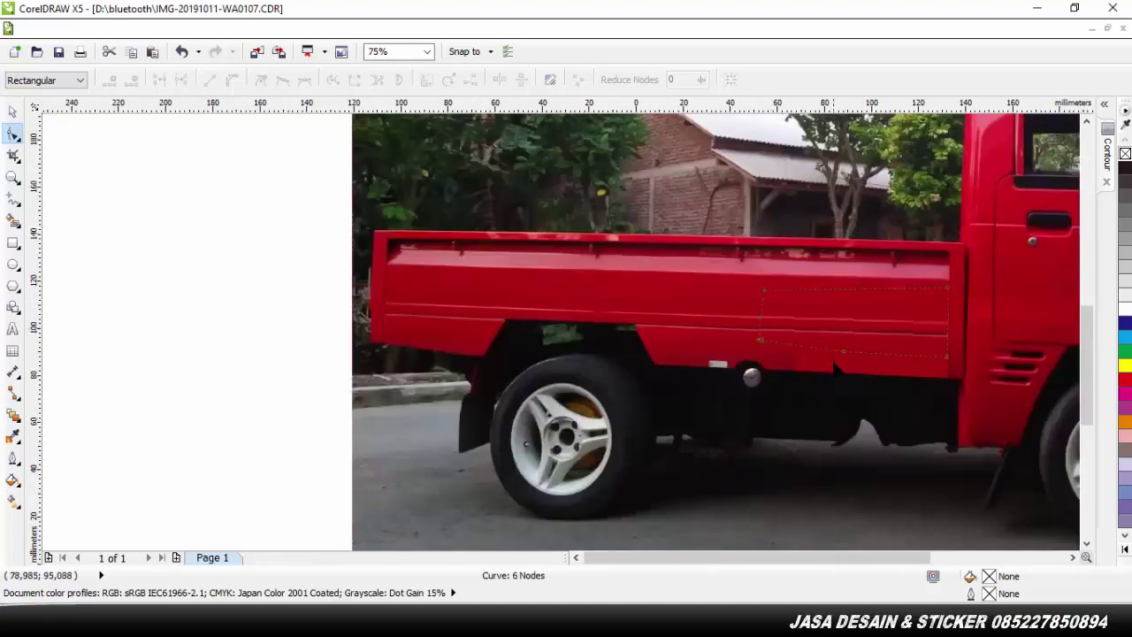
left_click(21, 424)
left_click(82, 468)
left_click_drag(815, 311, 750, 316)
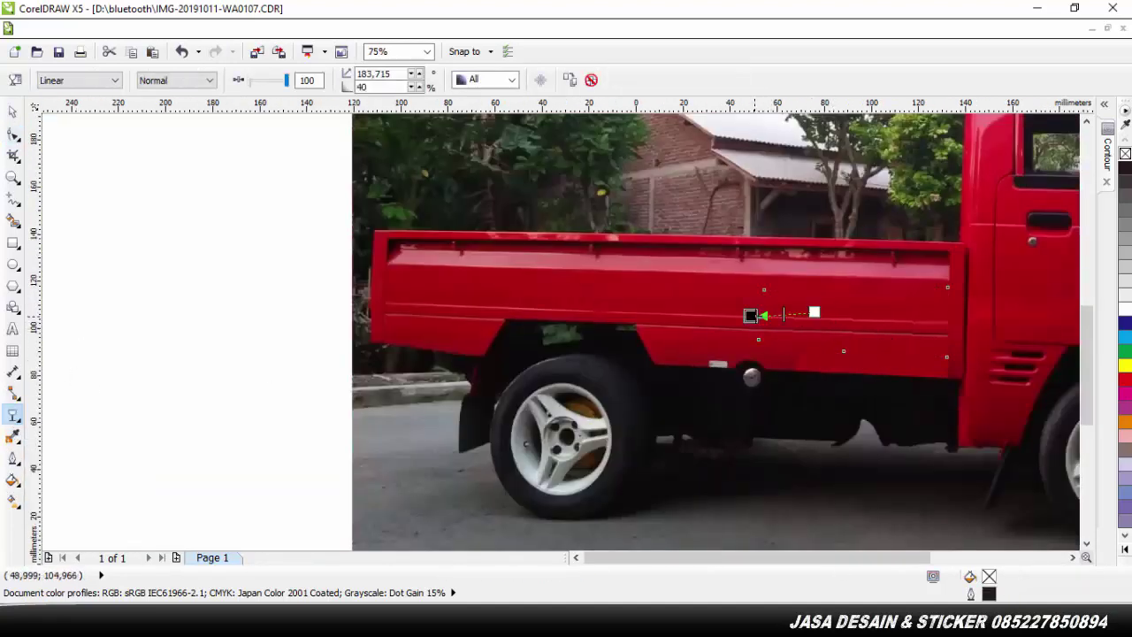
left_click_drag(824, 357, 770, 351)
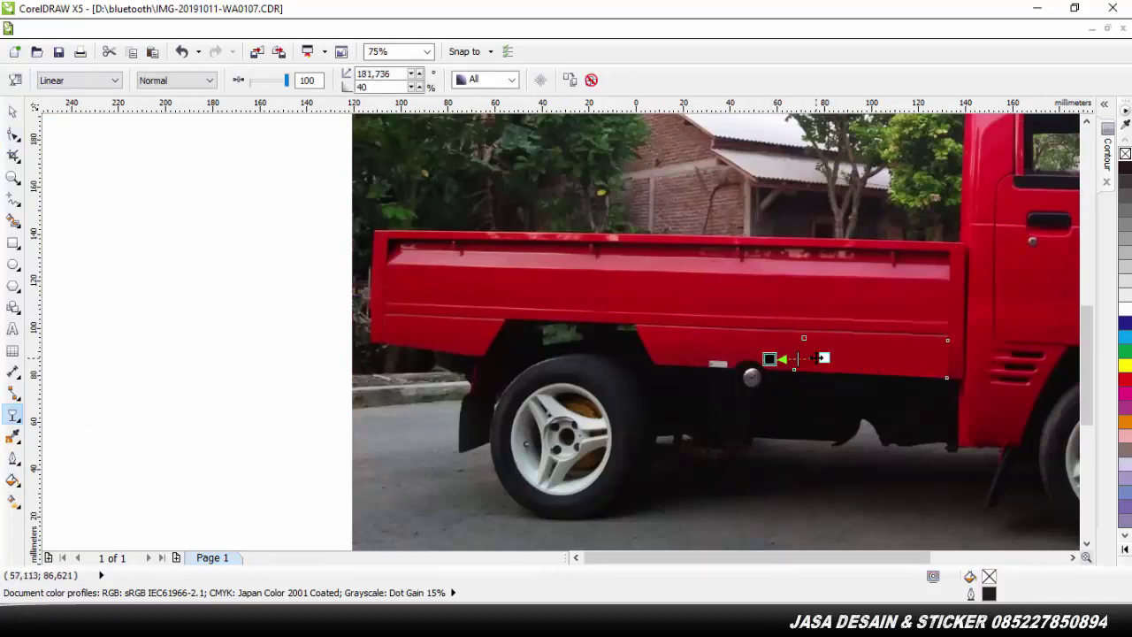
left_click(12, 112)
left_click(239, 229)
key("F4")
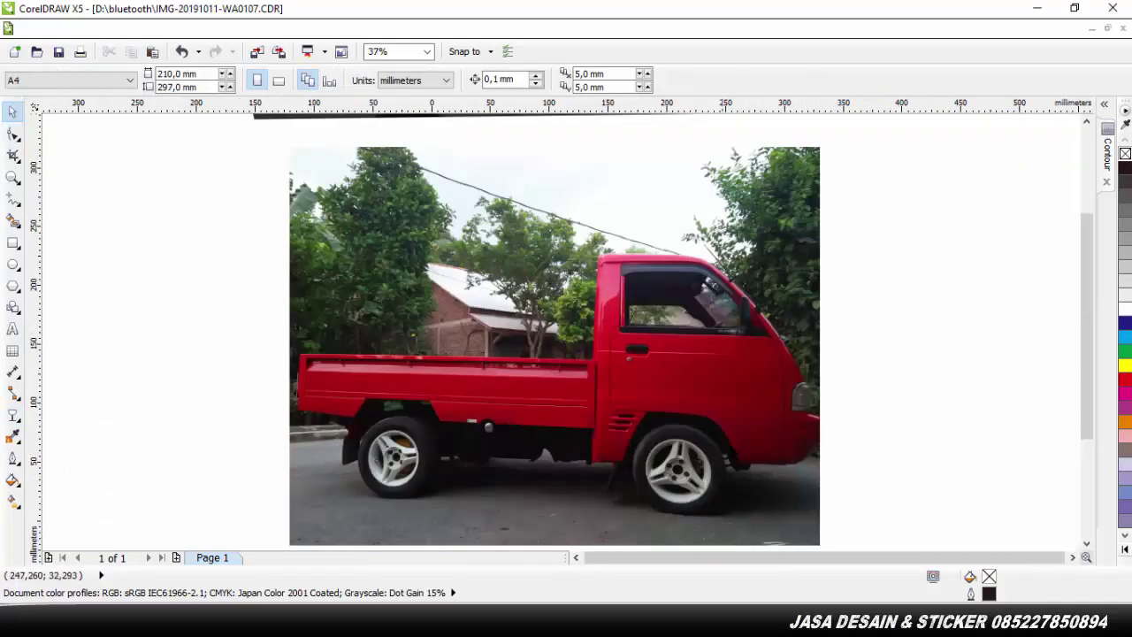
Trace the grey stripe of the decal picture with a closed eight-point straight-line outline, ending at the decal's far right edge
scroll(548, 336, "up", 3)
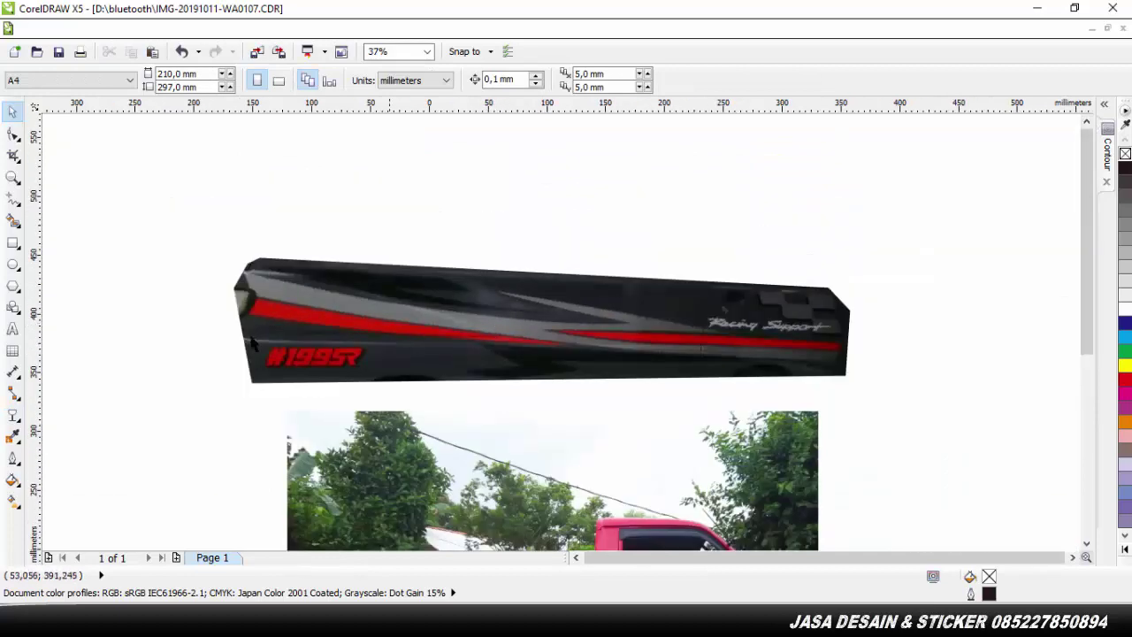
key("space")
left_click(241, 276)
double_click(630, 323)
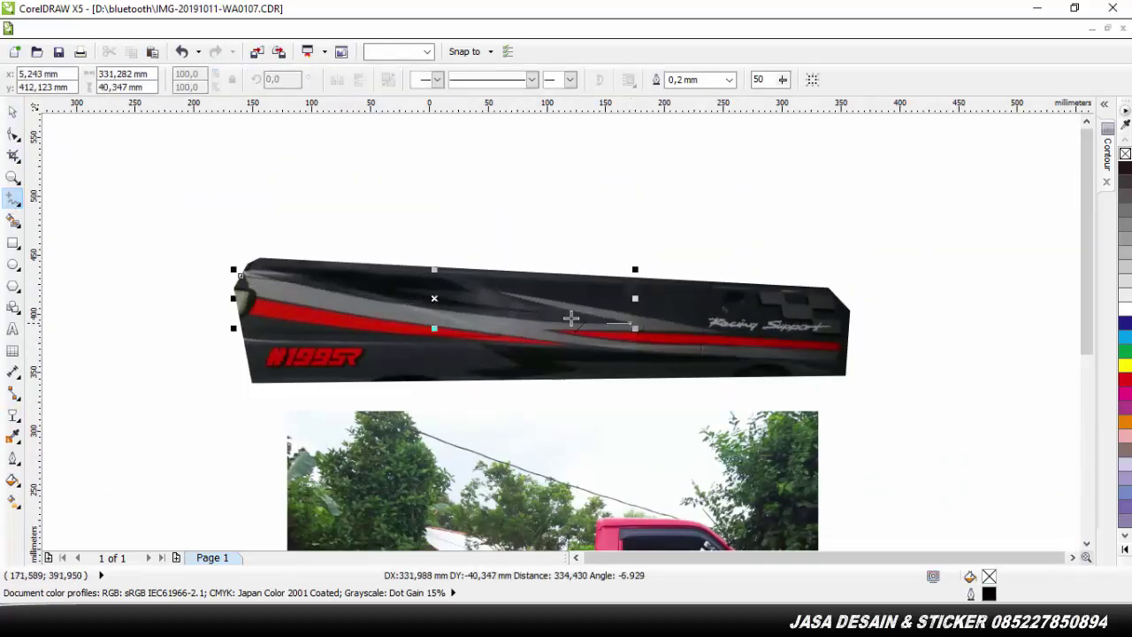
double_click(499, 292)
double_click(726, 329)
double_click(542, 329)
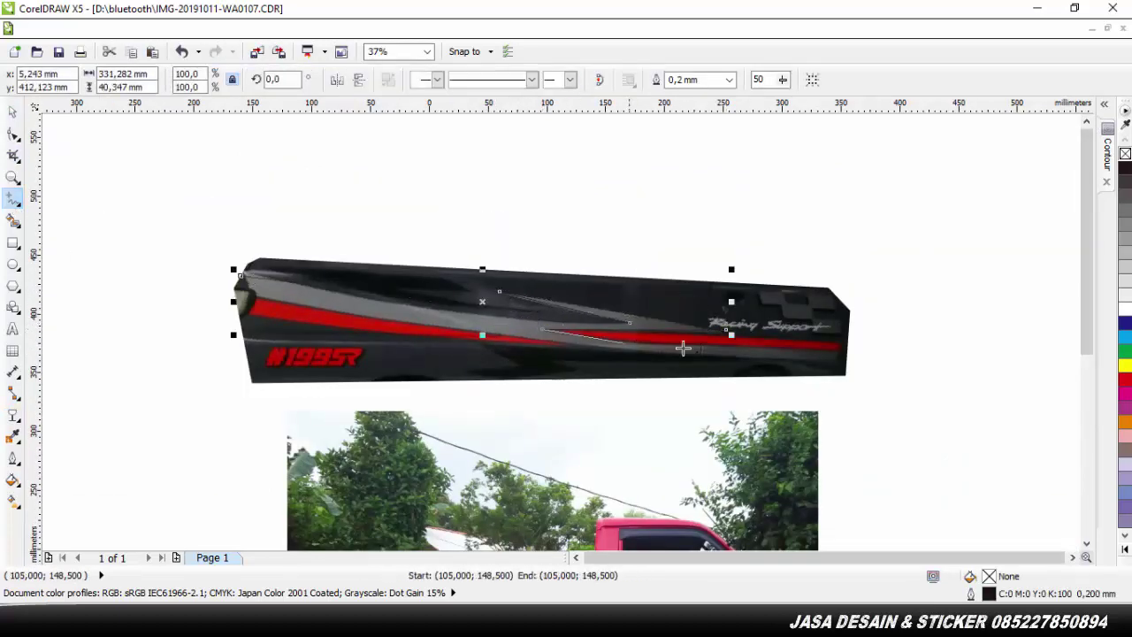
double_click(846, 357)
double_click(637, 354)
left_click_drag(257, 298, 256, 297)
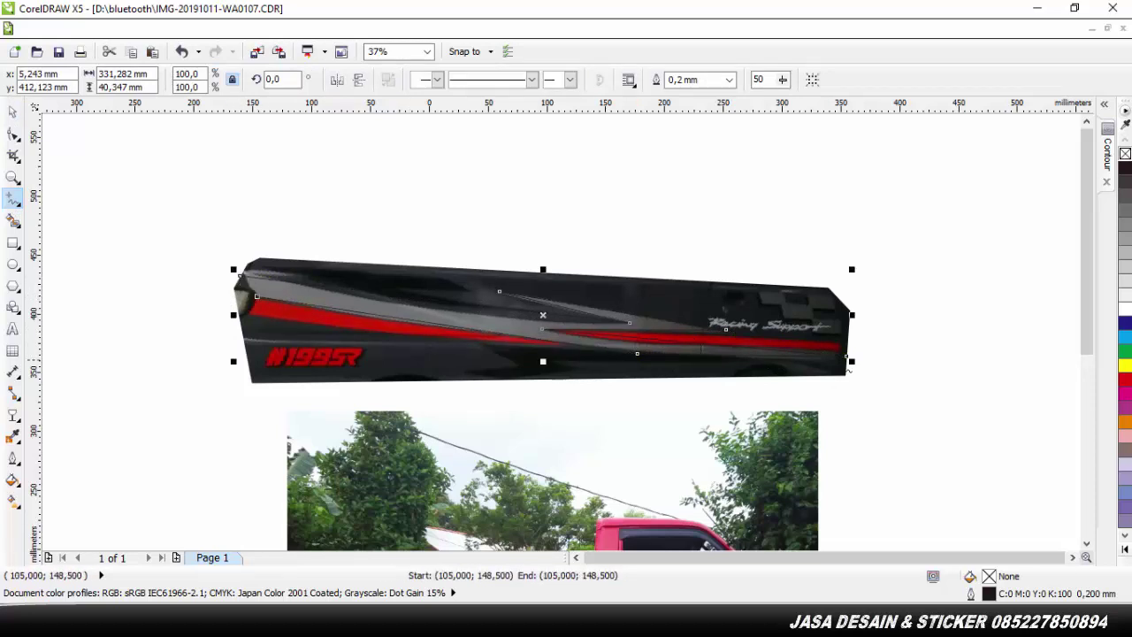
Curve the outline's upper-left edge along the grey stripe and replace the lower edge's middle node with a corner at the right end
key("F10")
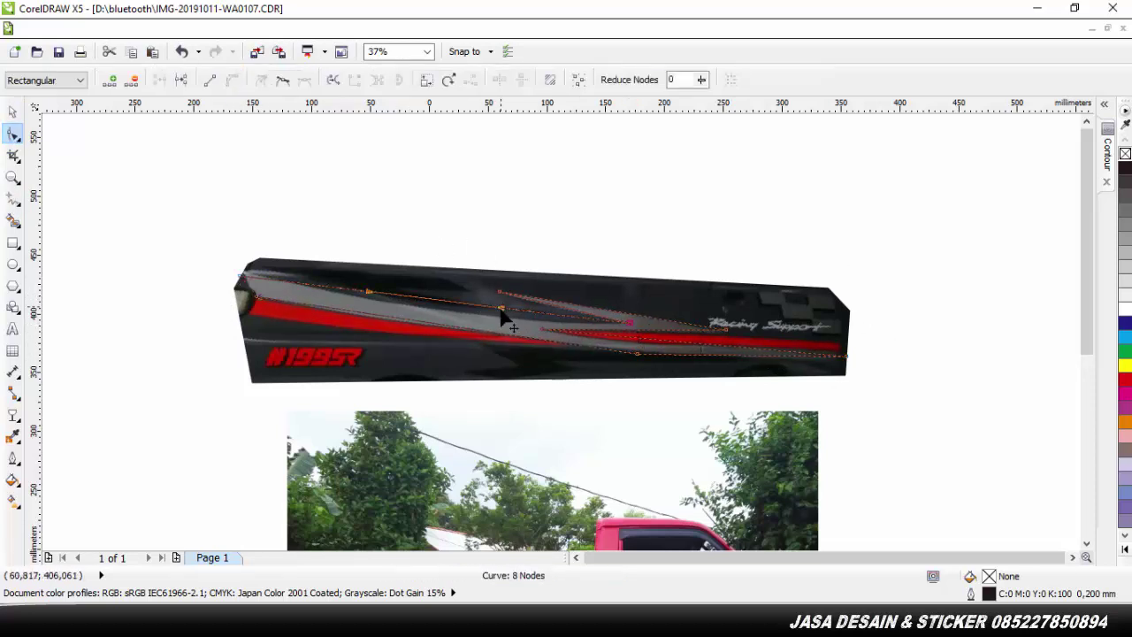
left_click_drag(501, 308, 500, 322)
left_click_drag(369, 292, 370, 302)
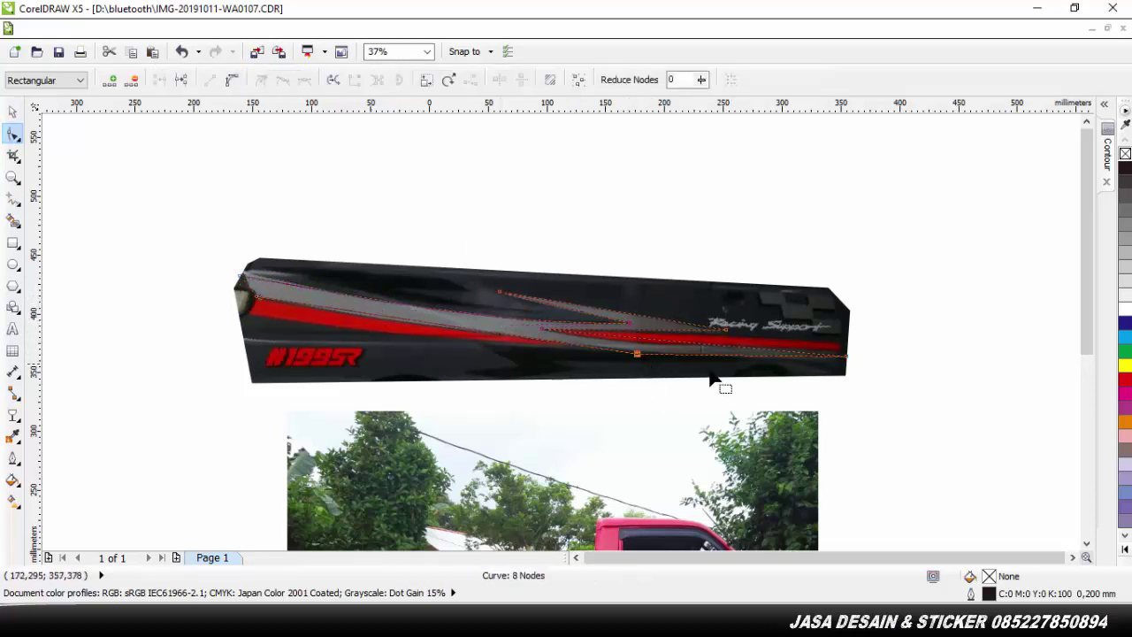
left_click_drag(803, 356, 849, 368)
double_click(637, 355)
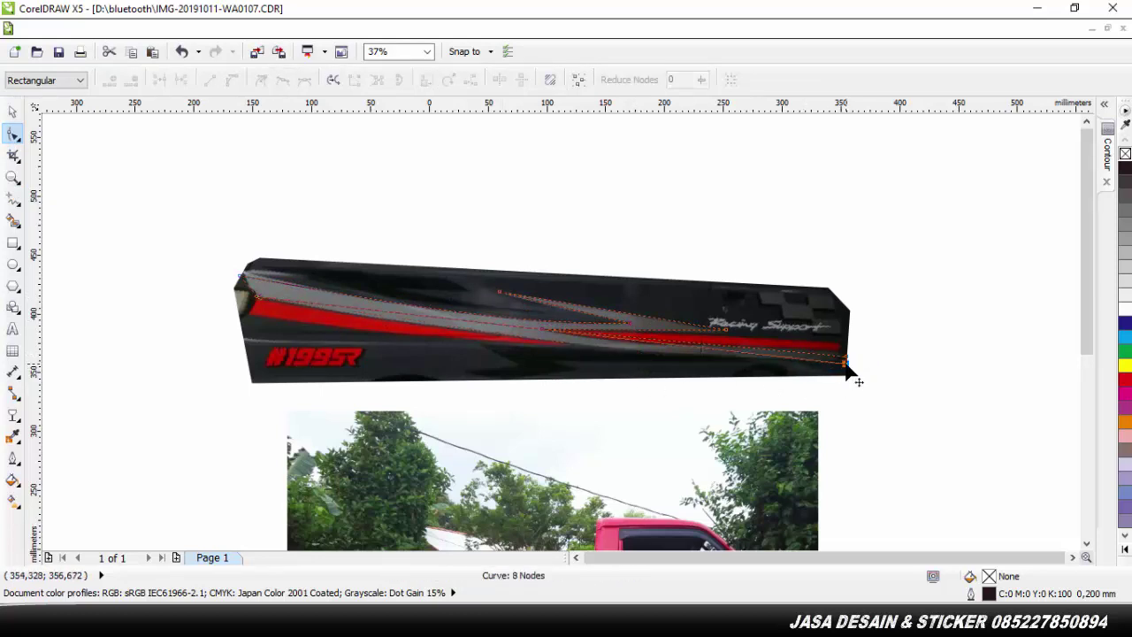
left_click(848, 367)
Convert the remaining long edges of the grey-stripe outline to curves and bend them to follow the stripe
left_click(232, 80)
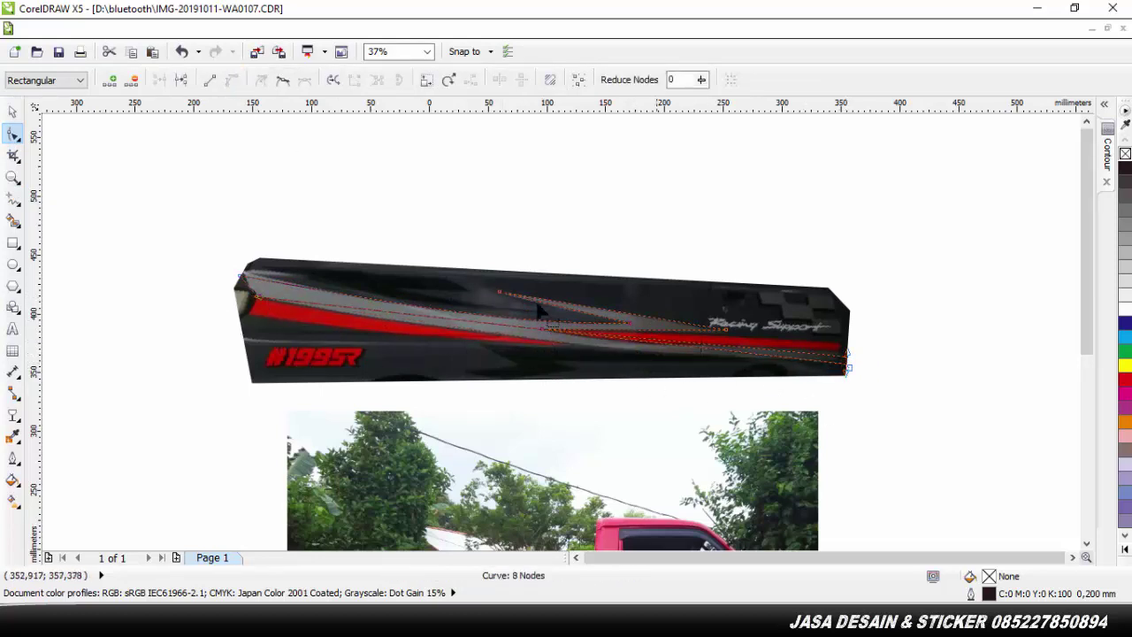
left_click_drag(453, 337, 463, 335)
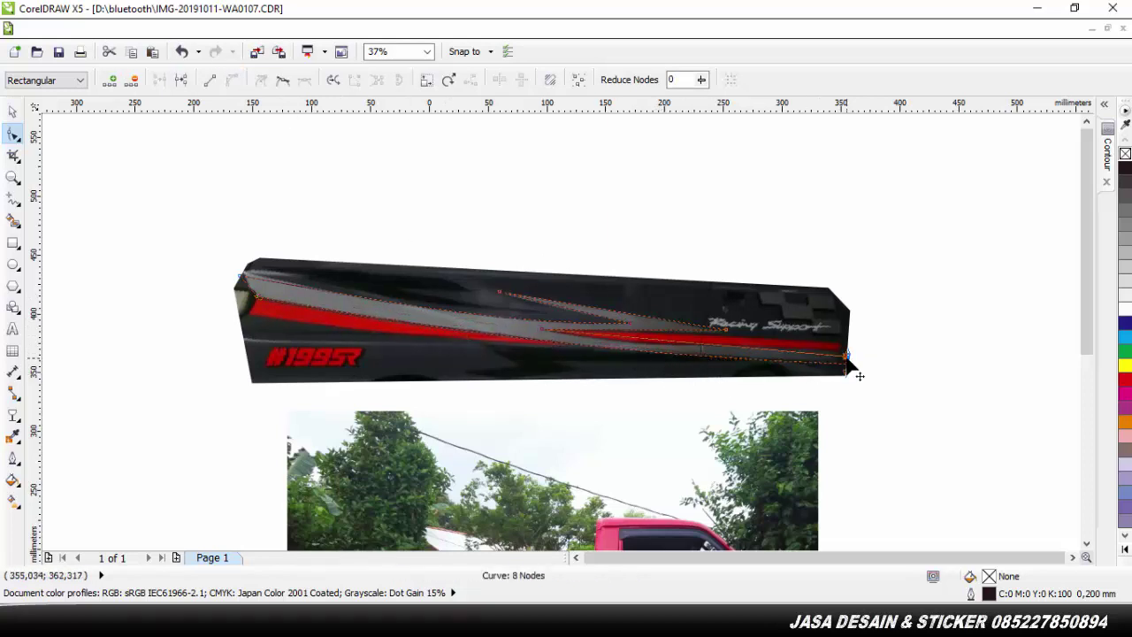
scroll(583, 354, "up", 2)
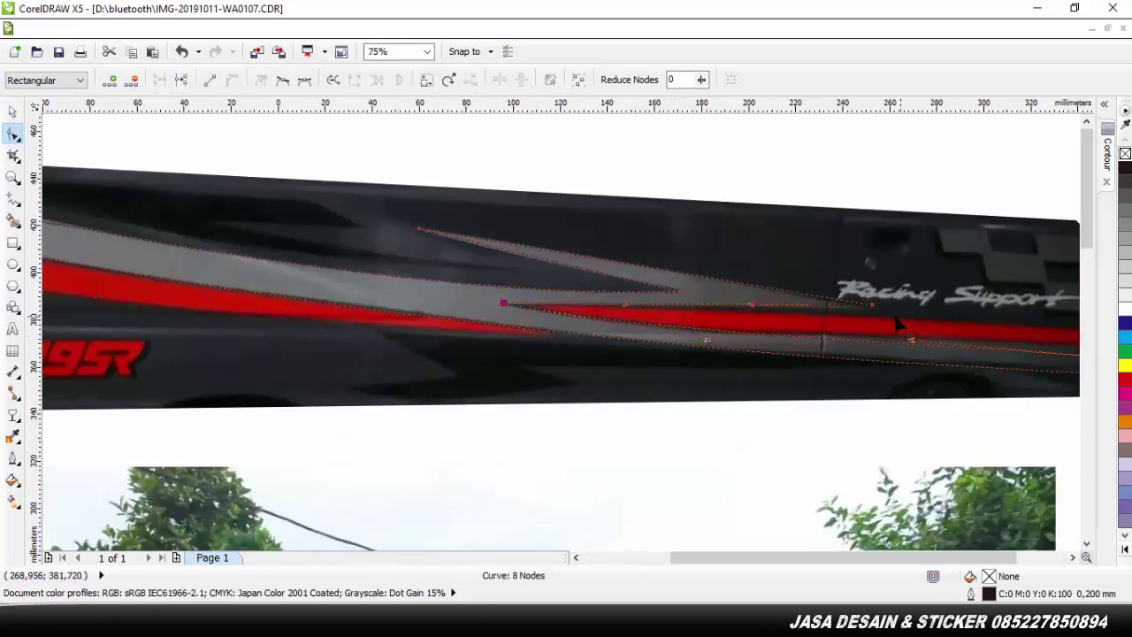
left_click(1074, 558)
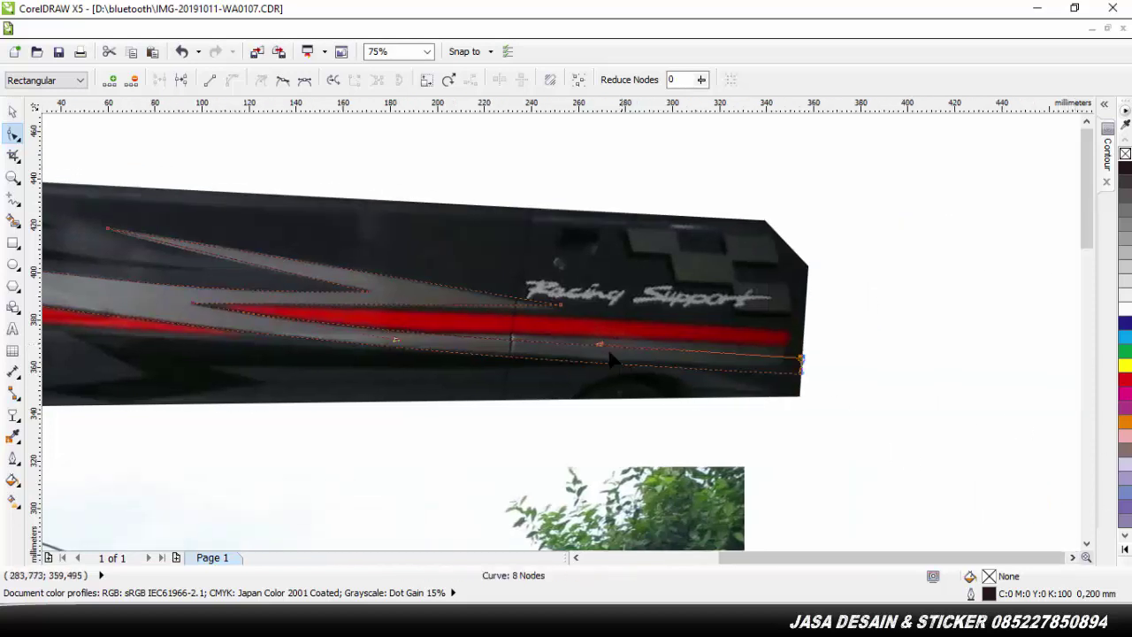
left_click_drag(602, 345, 607, 345)
left_click(1007, 321)
Trace the jagged black accent below the stripes as a separate straight-line outline
left_click(577, 558)
left_click(11, 201)
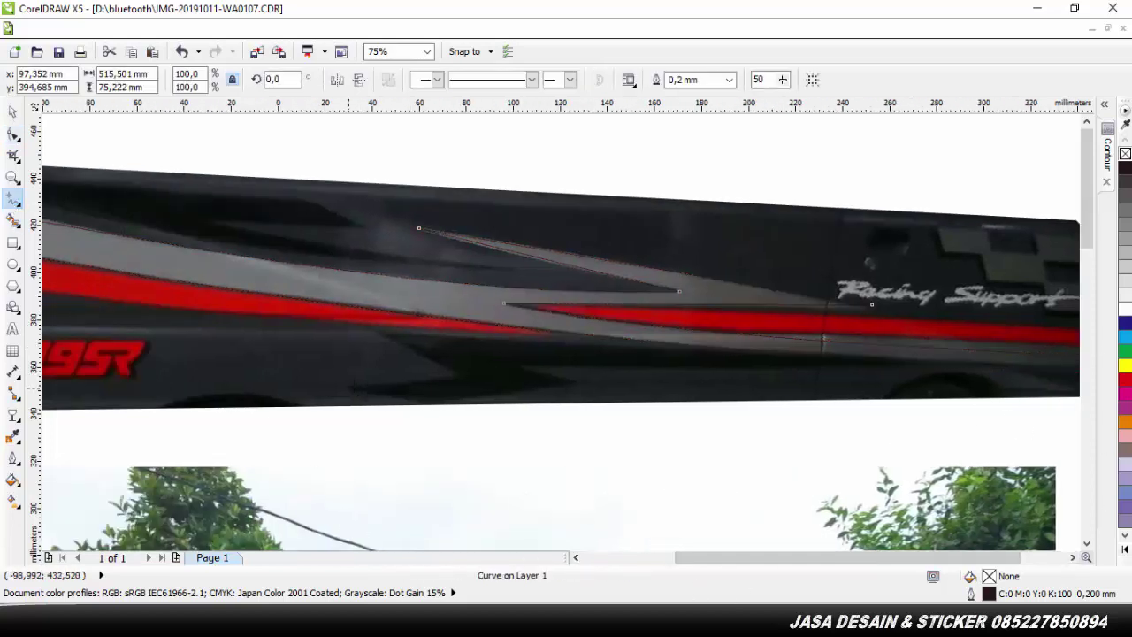
left_click(348, 387)
left_click(454, 376)
left_click(368, 331)
left_click(872, 364)
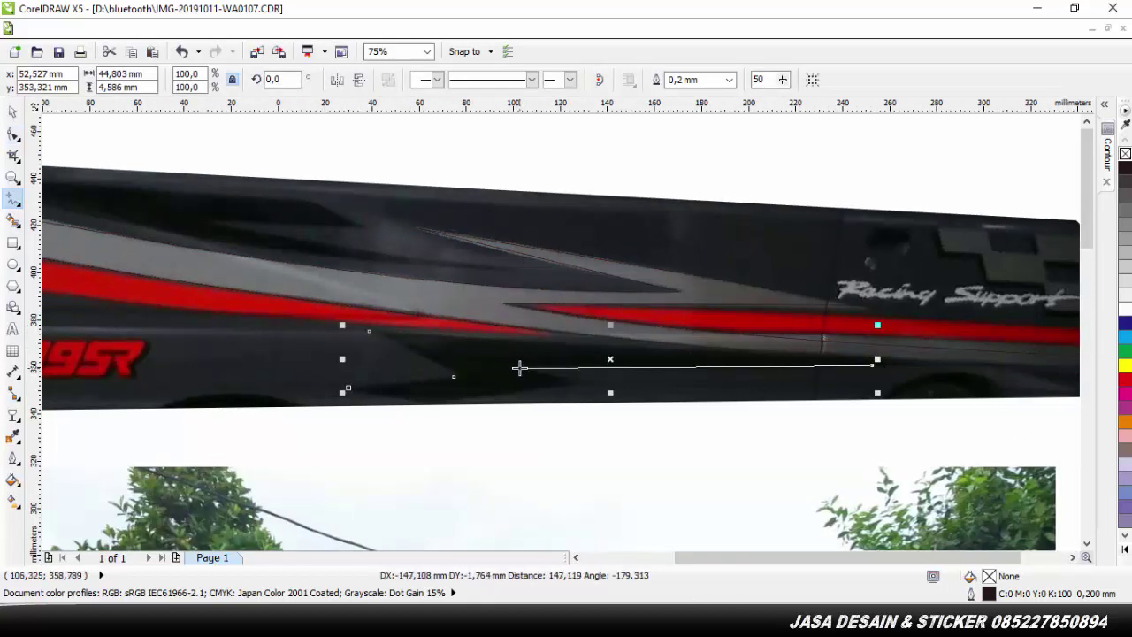
Trace the black accent above the grey stripe with a closed five-point outline reaching the decal's upper-left corner
left_click_drag(726, 564, 677, 564)
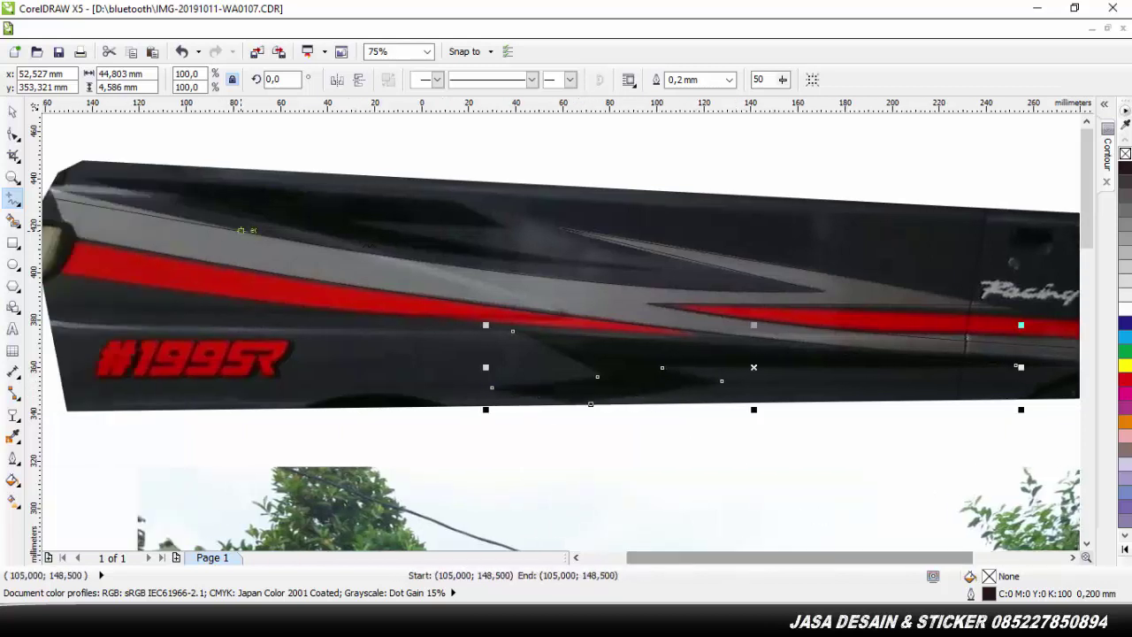
left_click(449, 200)
left_click(500, 224)
left_click(354, 221)
left_click(668, 269)
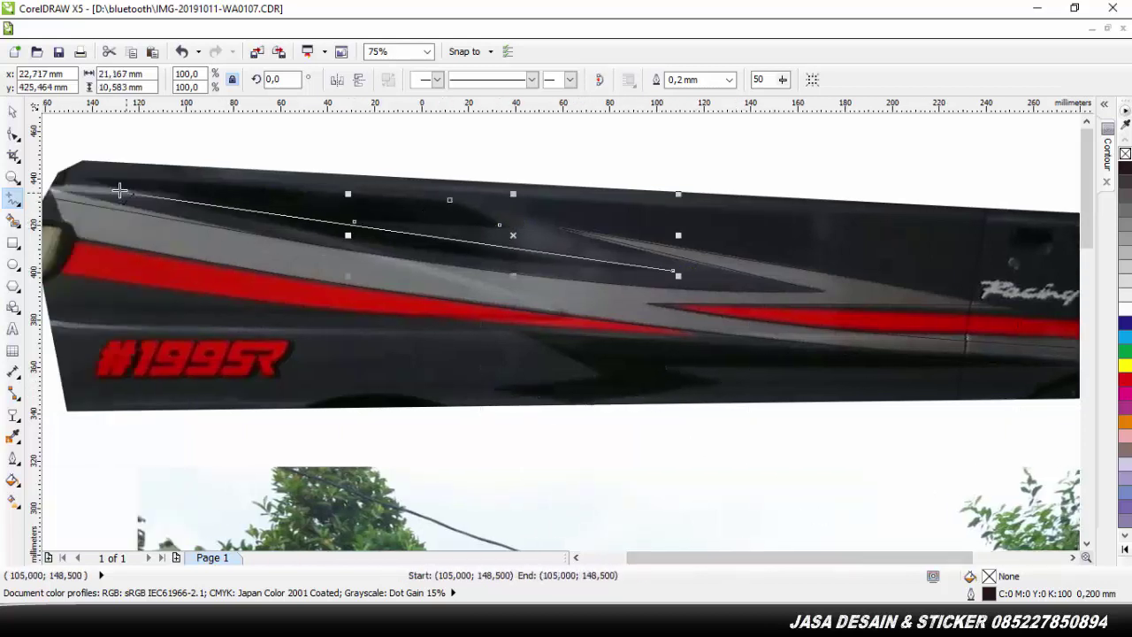
left_click(78, 175)
Convert the two lower edges of the five-point outline to curves and bend them along the black accent
left_click(17, 134)
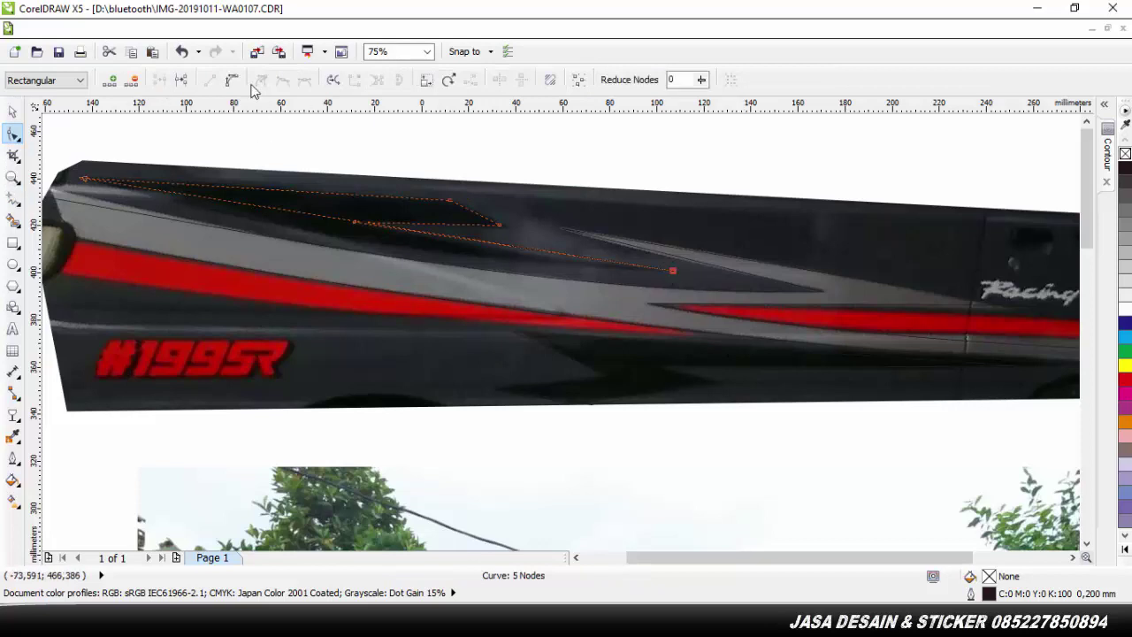
left_click_drag(466, 246, 469, 241)
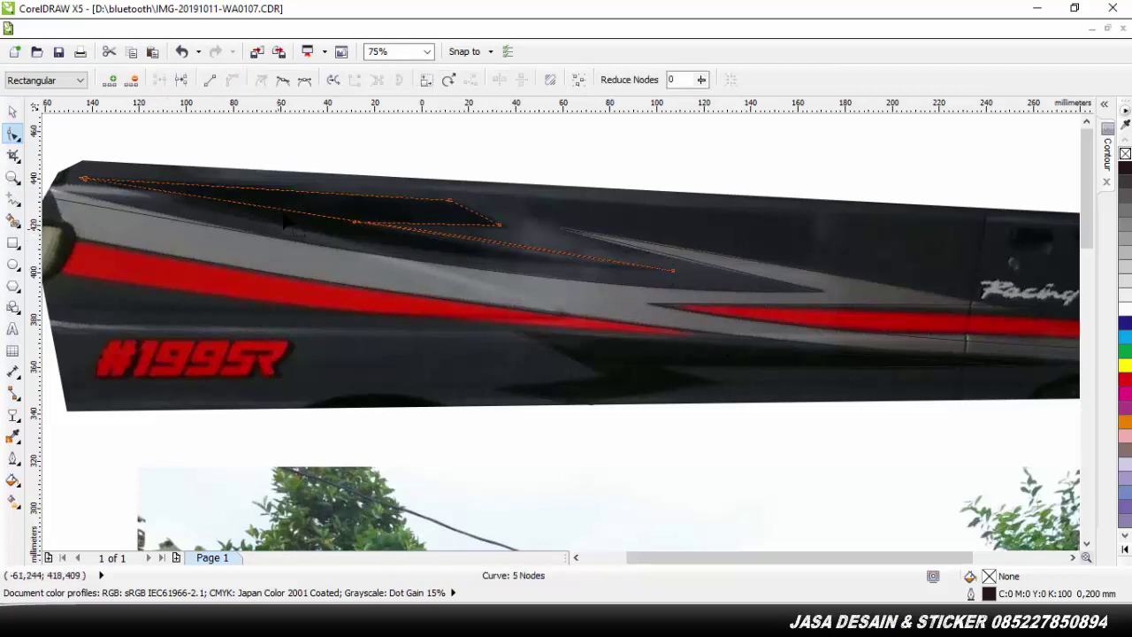
left_click_drag(282, 221, 489, 272)
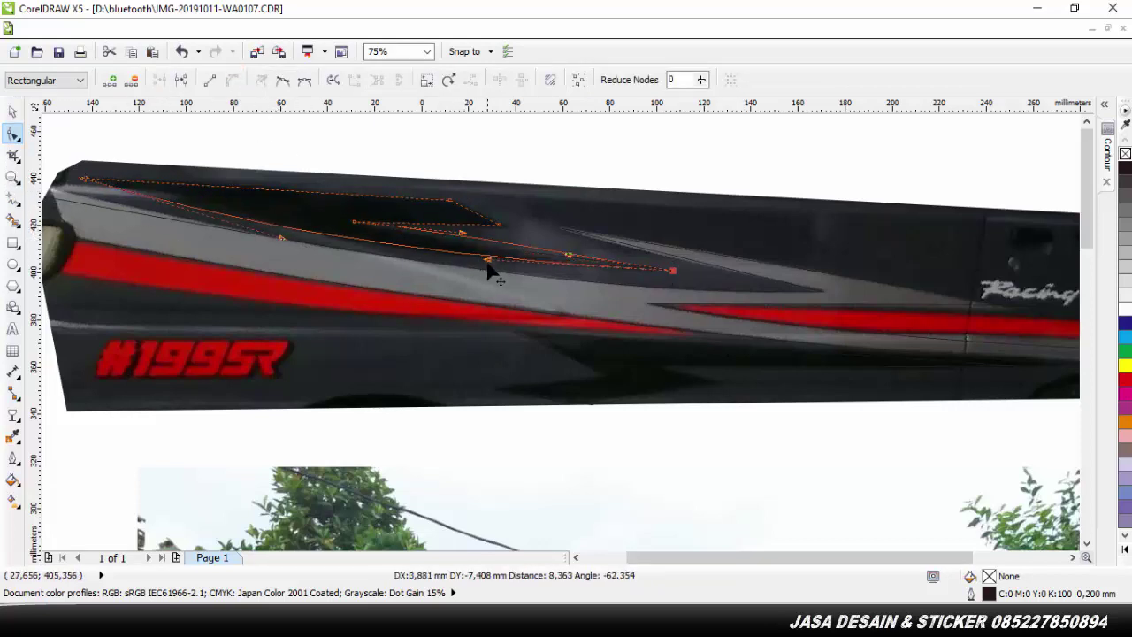
key("Escape")
left_click(354, 222)
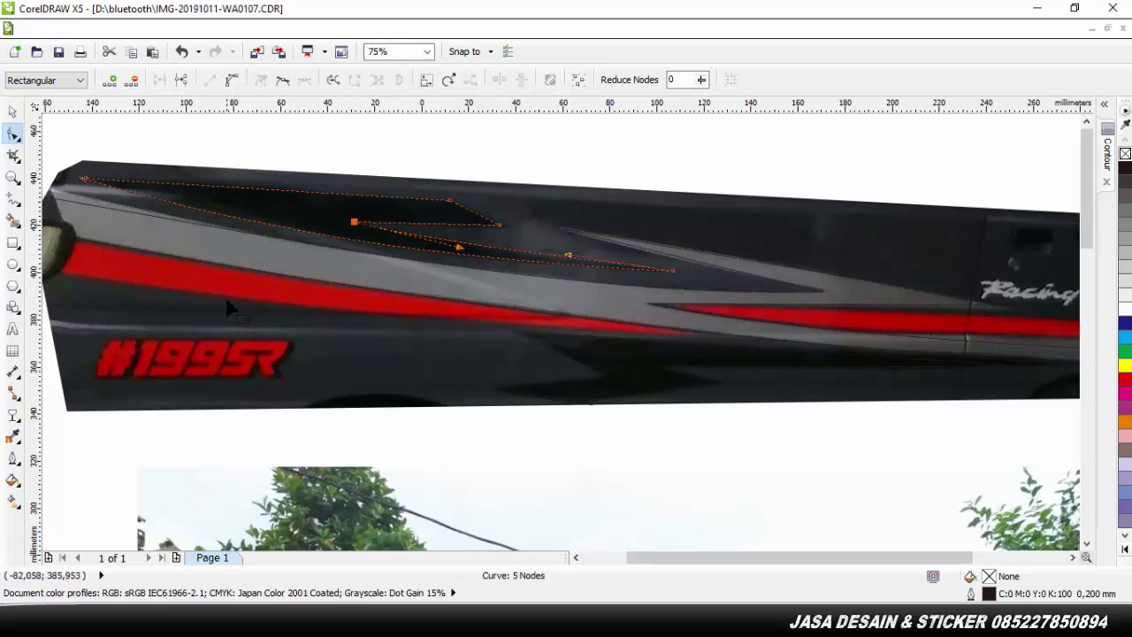
Trace the left red stripe with a closed three-point outline about 265 by 40 mm
key("F5")
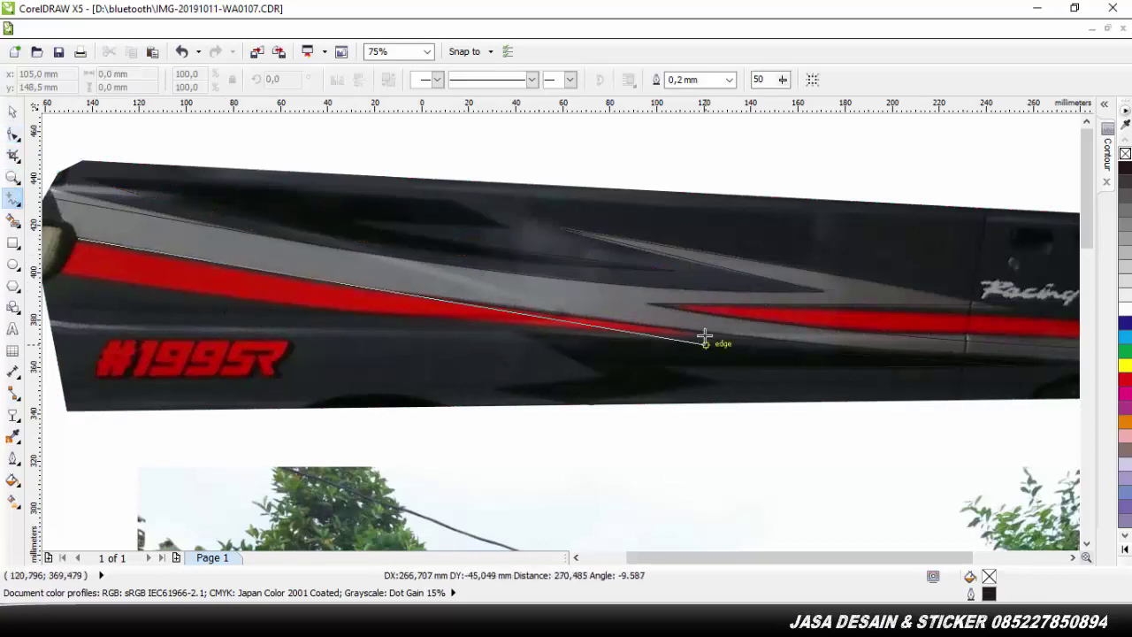
left_click(705, 336)
left_click(104, 279)
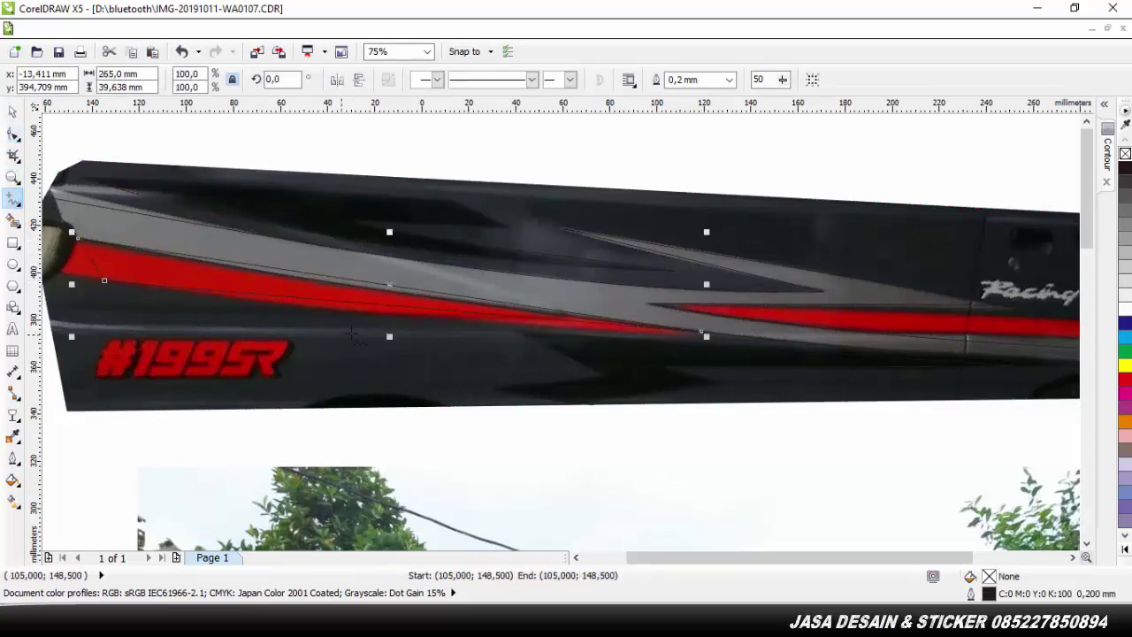
Curve the long edges of the left red stripe's outline and adjust its tip node to match the stripe
key("F10")
left_click_drag(285, 269, 308, 312)
left_click(233, 80)
left_click_drag(500, 310, 512, 324)
left_click_drag(514, 320, 505, 327)
left_click(681, 345)
left_click_drag(701, 333, 703, 335)
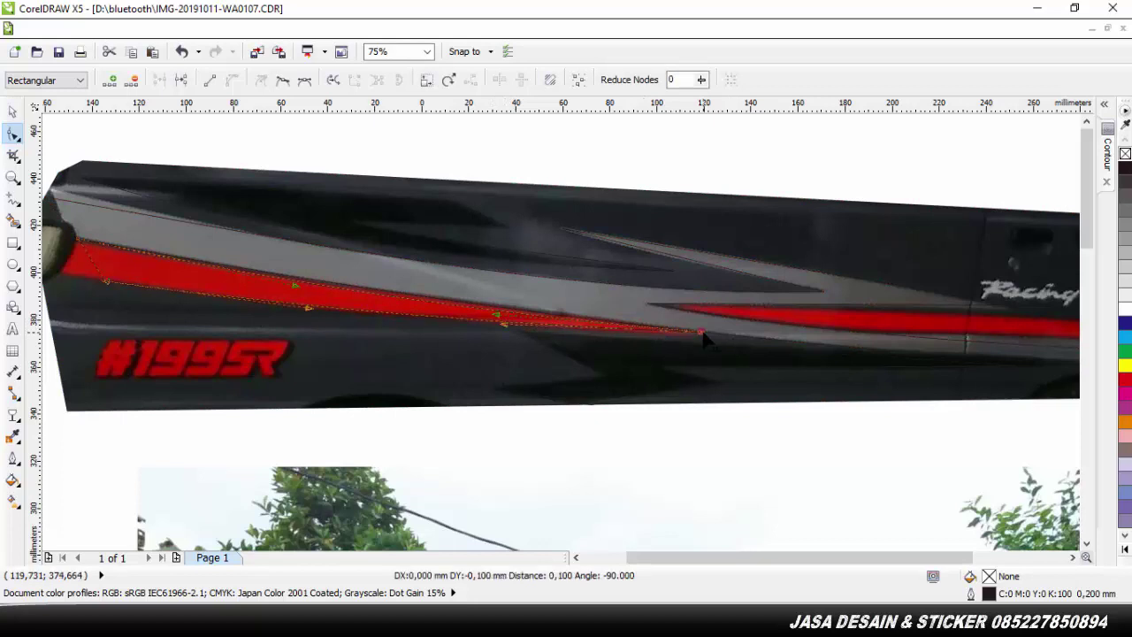
left_click_drag(496, 319, 498, 317)
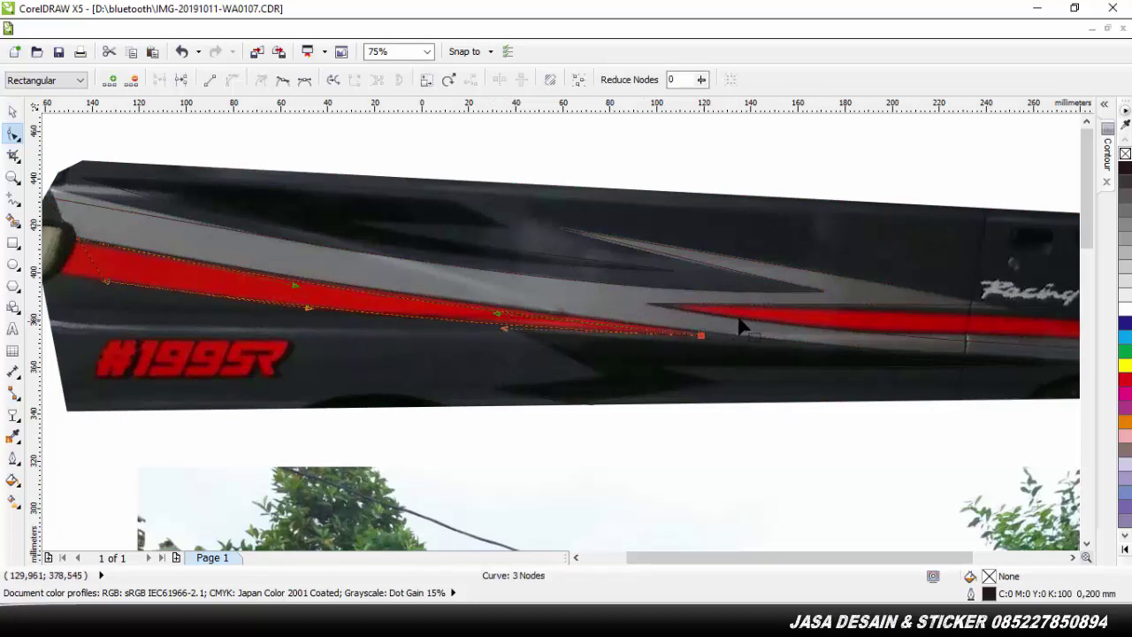
Trace the right red stripe with a closed three-point outline about 222 mm long
left_click(740, 323)
left_click(1073, 557)
left_click(12, 199)
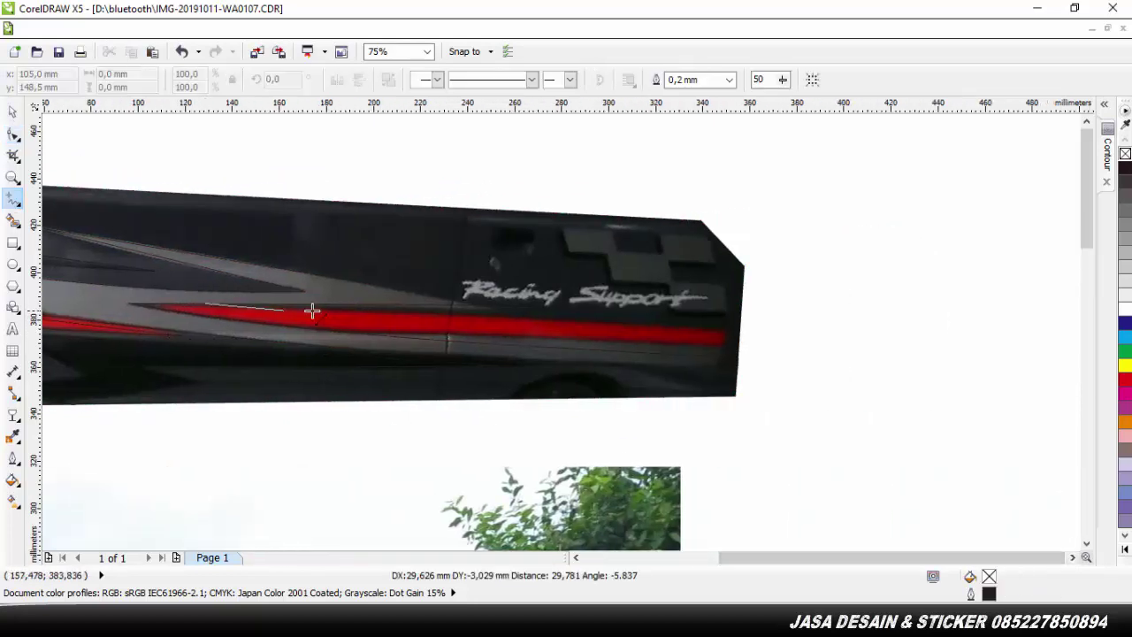
left_click(727, 332)
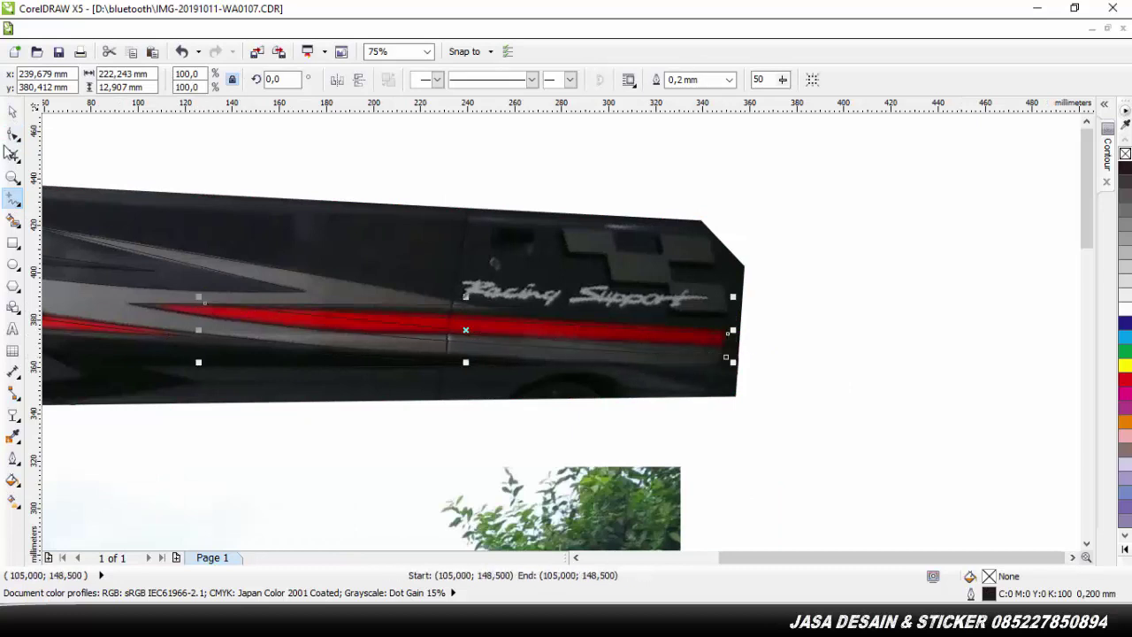
Convert the long edges of the right red stripe's outline to curves and bend them to fit the stripe
left_click(13, 133)
left_click_drag(371, 325, 386, 340)
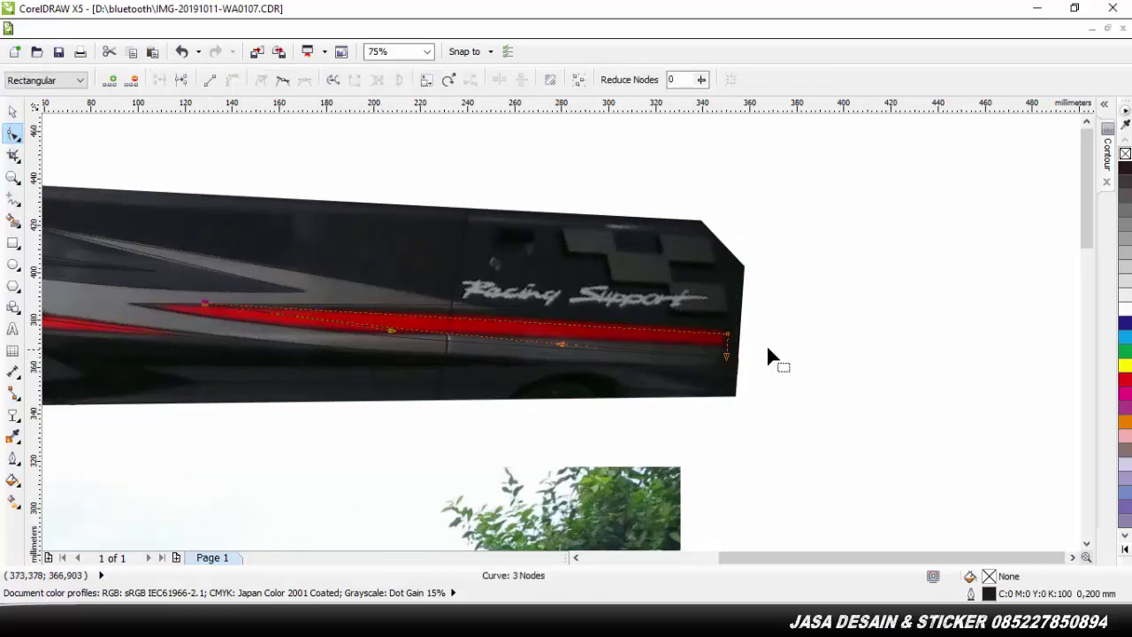
left_click(228, 87)
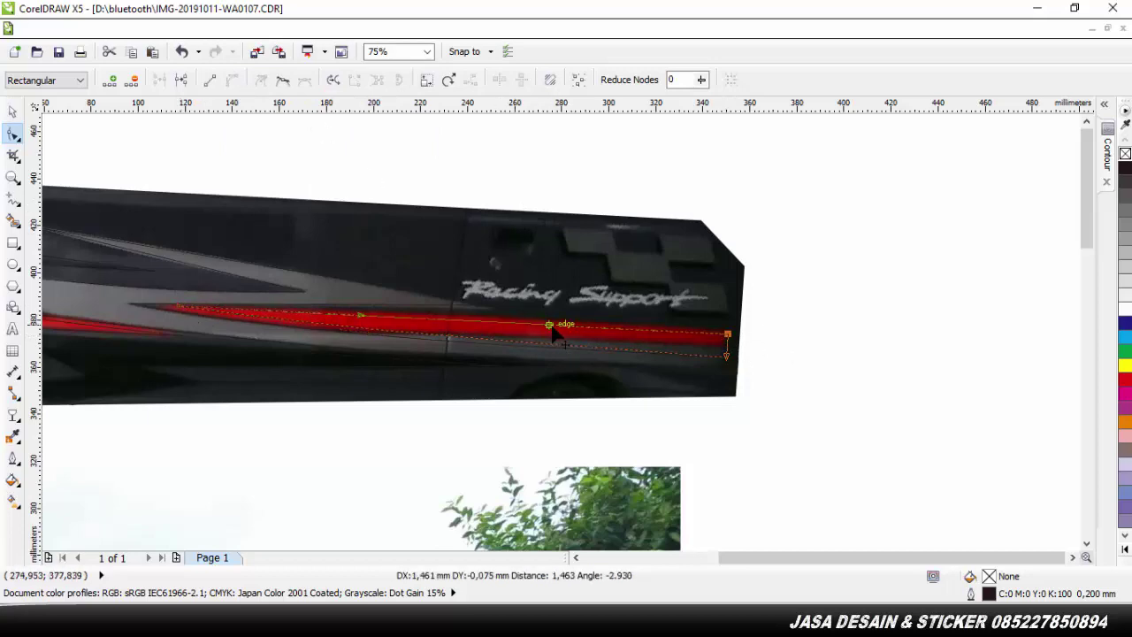
left_click_drag(550, 326, 552, 325)
Move the decal picture away from the traced outlines
scroll(826, 300, "down", 1)
left_click(12, 111)
mouse_move(369, 302)
left_mouse_down()
mouse_move(614, 152)
mouse_move(650, 114)
left_mouse_up()
Select all five traced outlines and move them down together onto the side of the pickup in the photo
left_click(103, 215)
left_click_drag(103, 214, 848, 371)
left_click_drag(1089, 347, 1089, 395)
left_click_drag(467, 212, 489, 505)
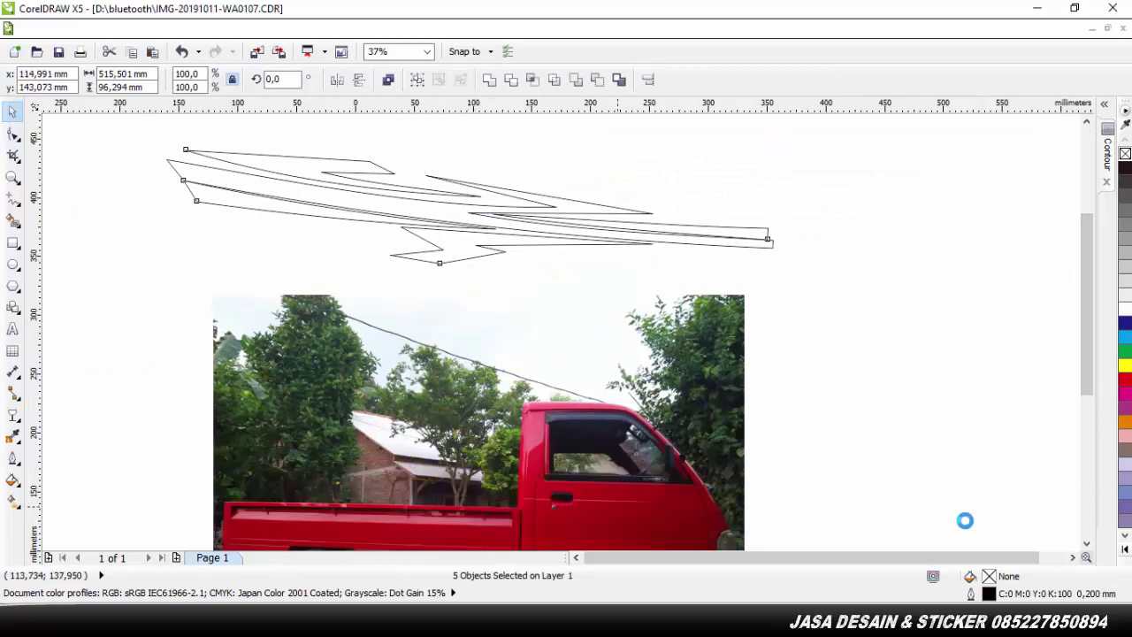
left_click_drag(1088, 373, 1089, 481)
left_click(833, 328)
left_click(789, 326)
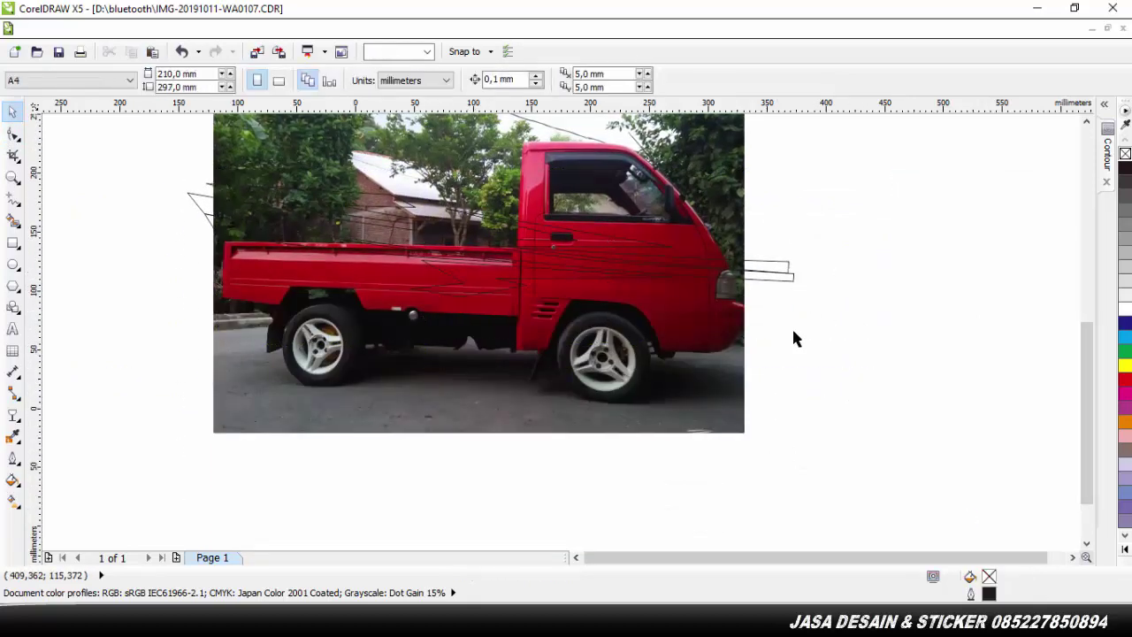
Undo the last move of the traced outlines and clear the selection
key("ctrl+z")
left_click(846, 298)
left_click_drag(832, 237, 281, 433)
left_click(624, 388, "shift")
left_click(777, 381)
scroll(777, 381, "down", 1)
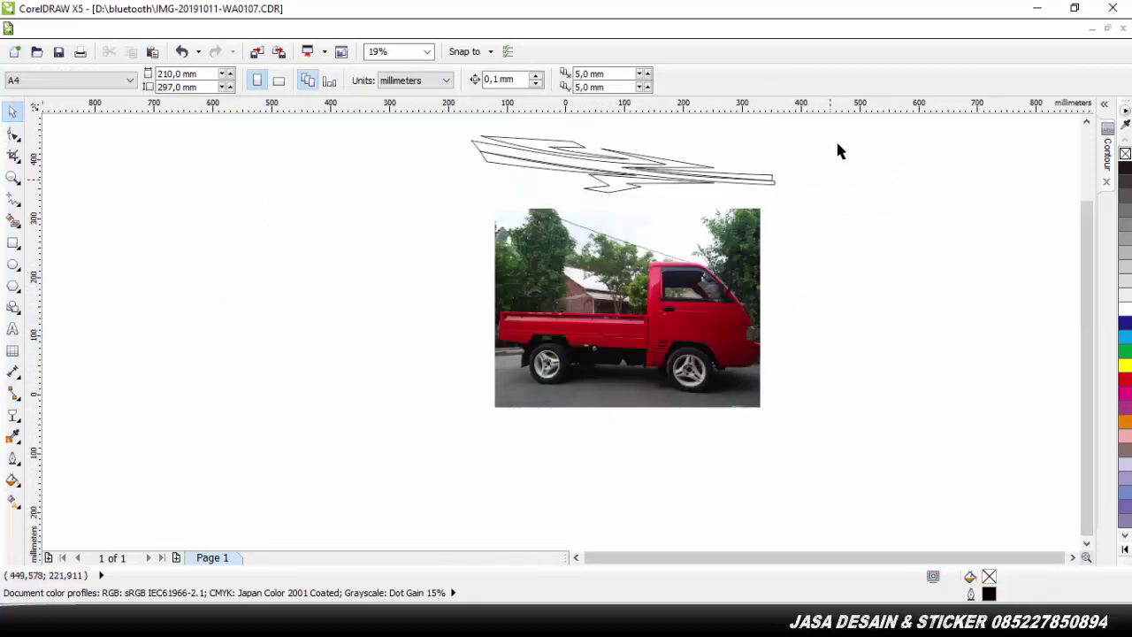
Move all five outlines onto the pickup's side and scale them proportionally to about 365 mm wide and 68 mm tall
left_click_drag(837, 125, 443, 212)
left_click_drag(598, 161, 604, 304)
scroll(662, 329, "up", 1)
left_click_drag(905, 355, 806, 337)
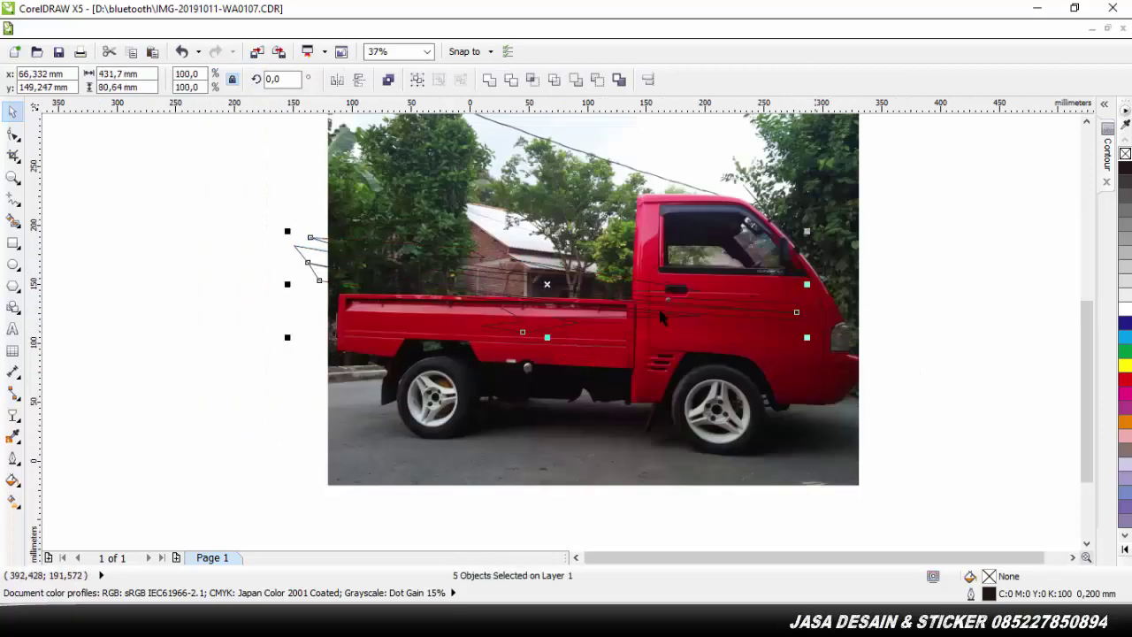
left_click_drag(547, 284, 572, 318)
left_click_drag(830, 373, 753, 358)
left_click_drag(559, 332, 657, 332)
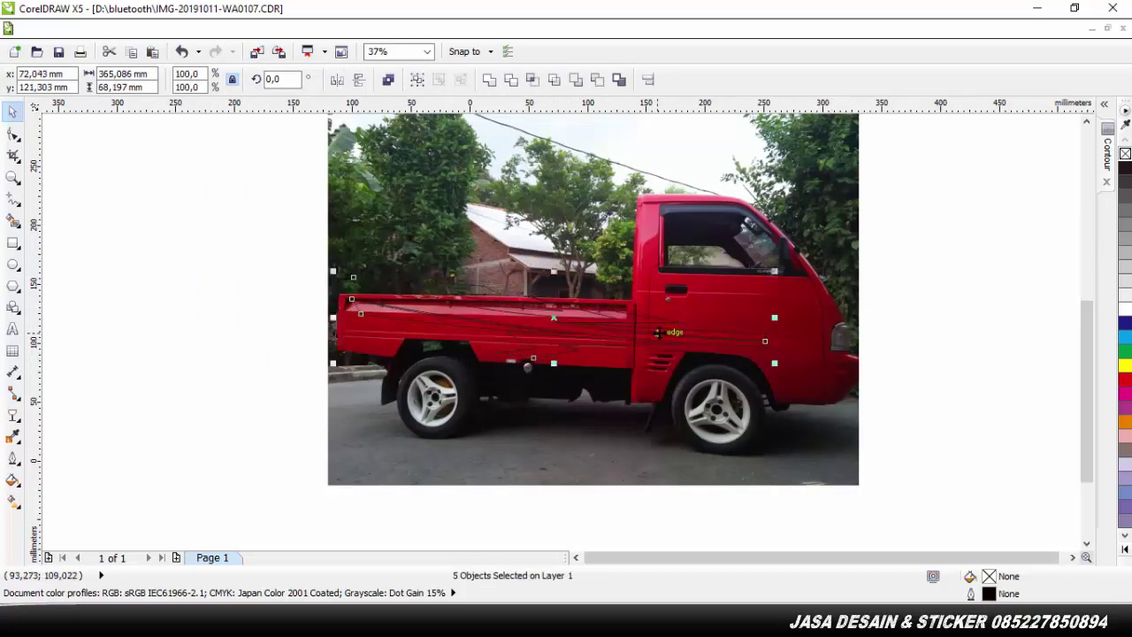
Flatten the five outlines to about 41 mm tall and stretch them forward to about 415 mm long
left_click_drag(554, 272, 554, 302)
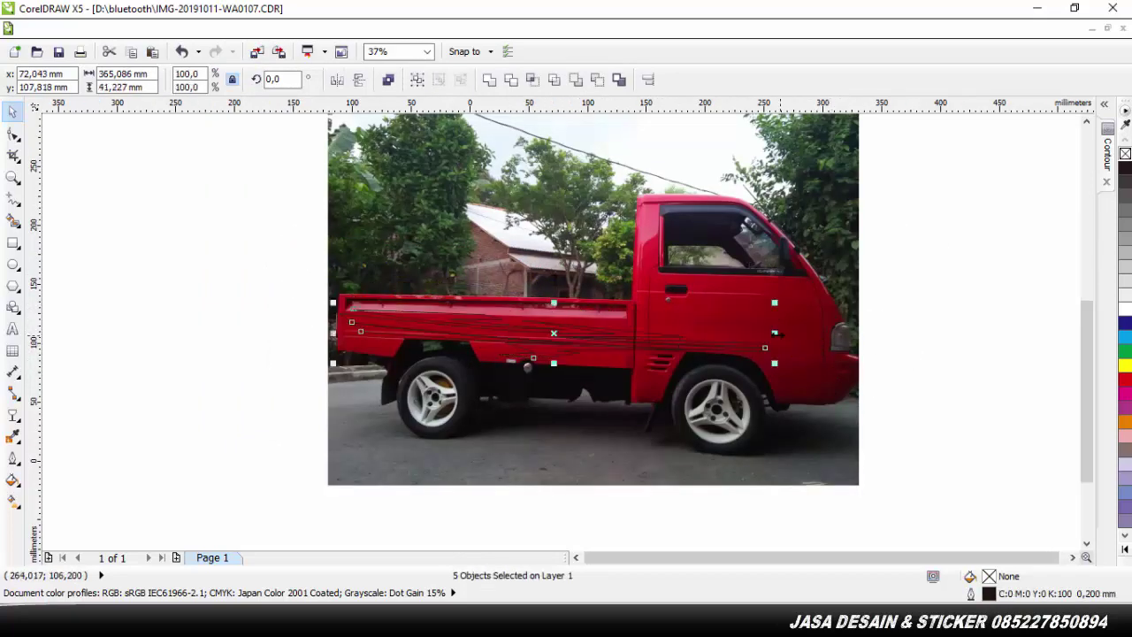
left_click_drag(774, 333, 835, 334)
left_click(907, 305)
Fill the long main stripe with 50% black and the rear lower stripe with white
right_click(370, 316)
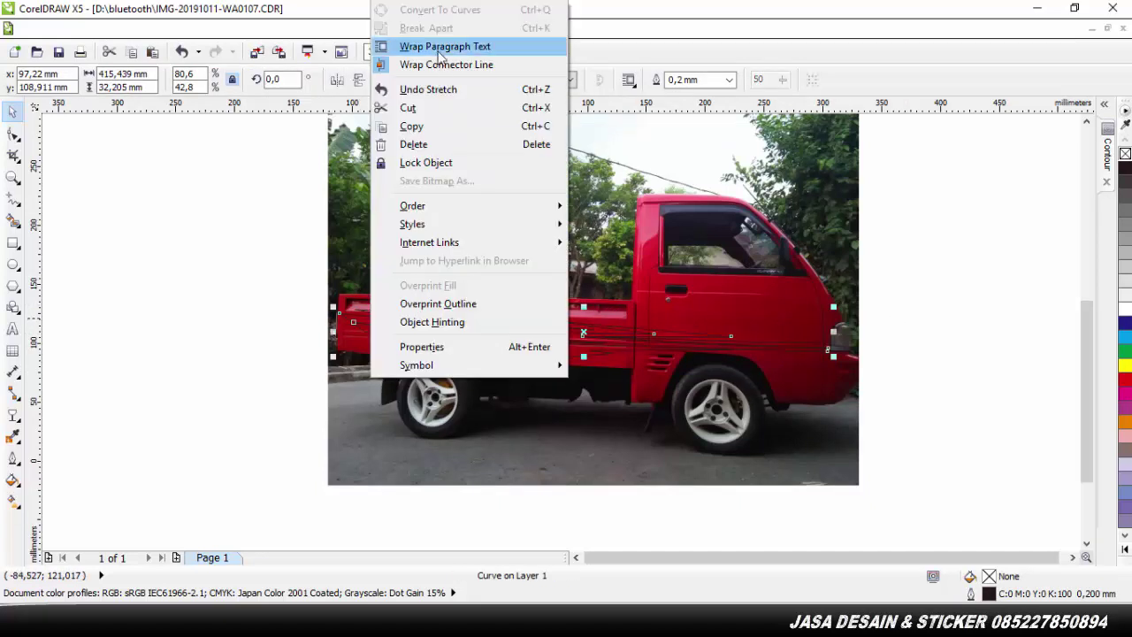
left_click(345, 302)
left_click(348, 313)
left_click(1125, 237)
left_click(400, 329)
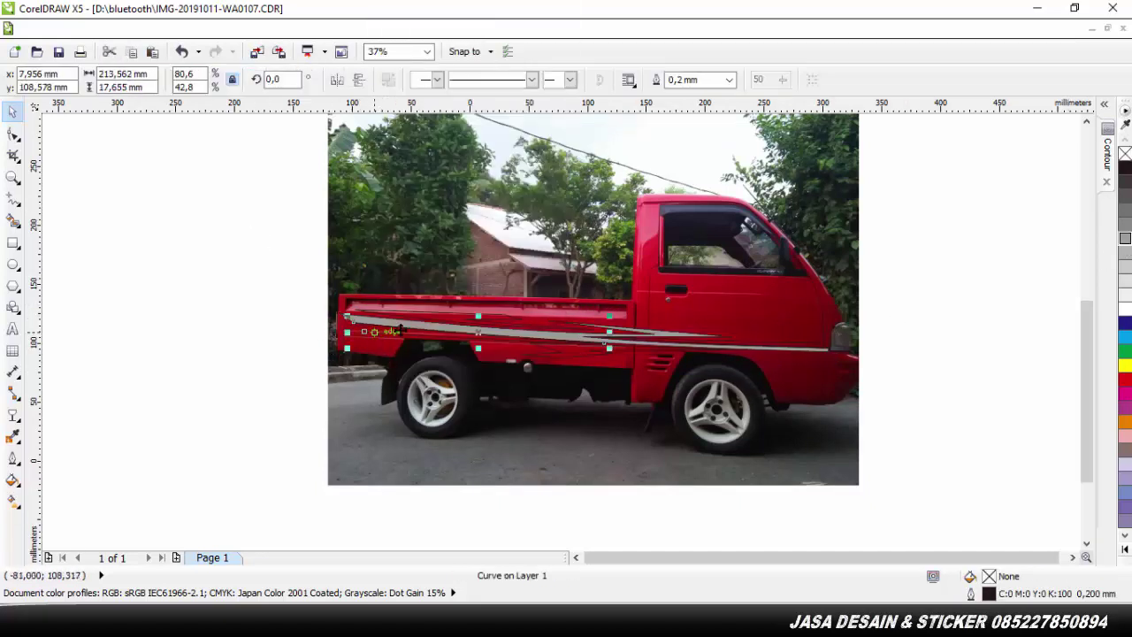
left_click(1124, 282)
Change the long main stripe's fill to 90% black
left_click(271, 328)
left_click(367, 323)
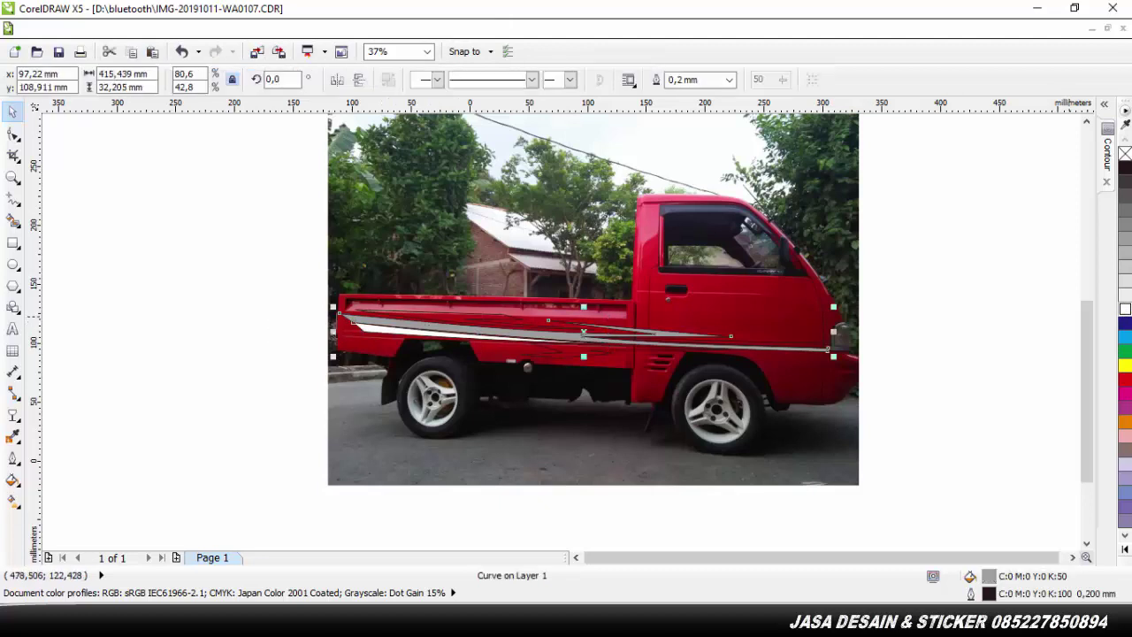
left_click(1124, 183)
Fill the upper and lower jagged stripe shapes with yellow
left_click(498, 317)
left_click(498, 316)
left_click(1125, 365)
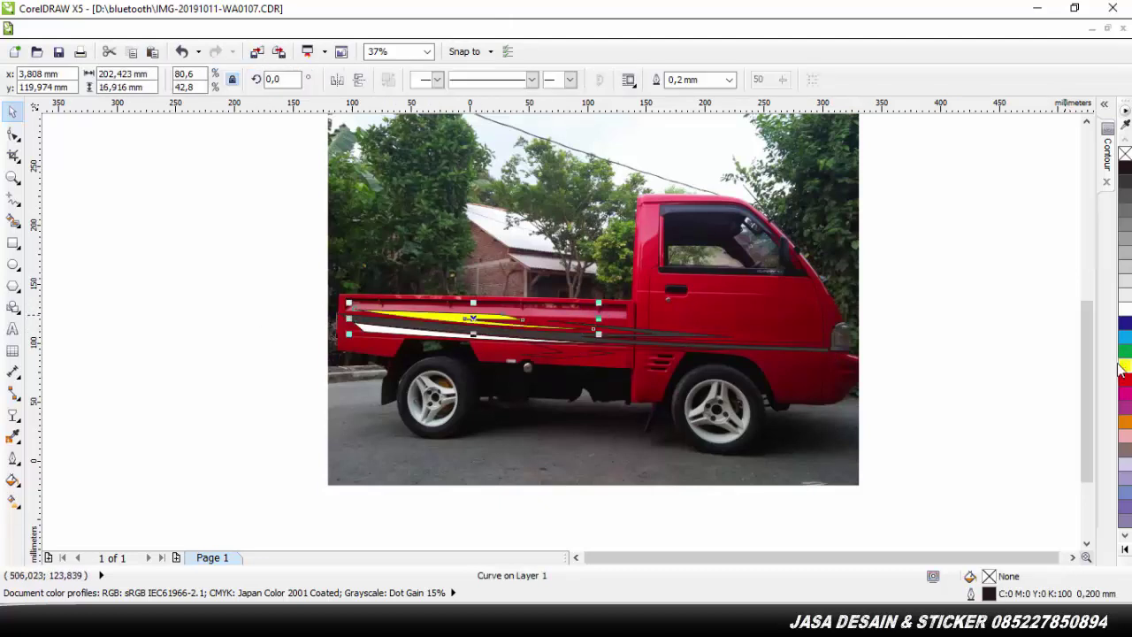
left_click(566, 351)
left_click(1125, 366)
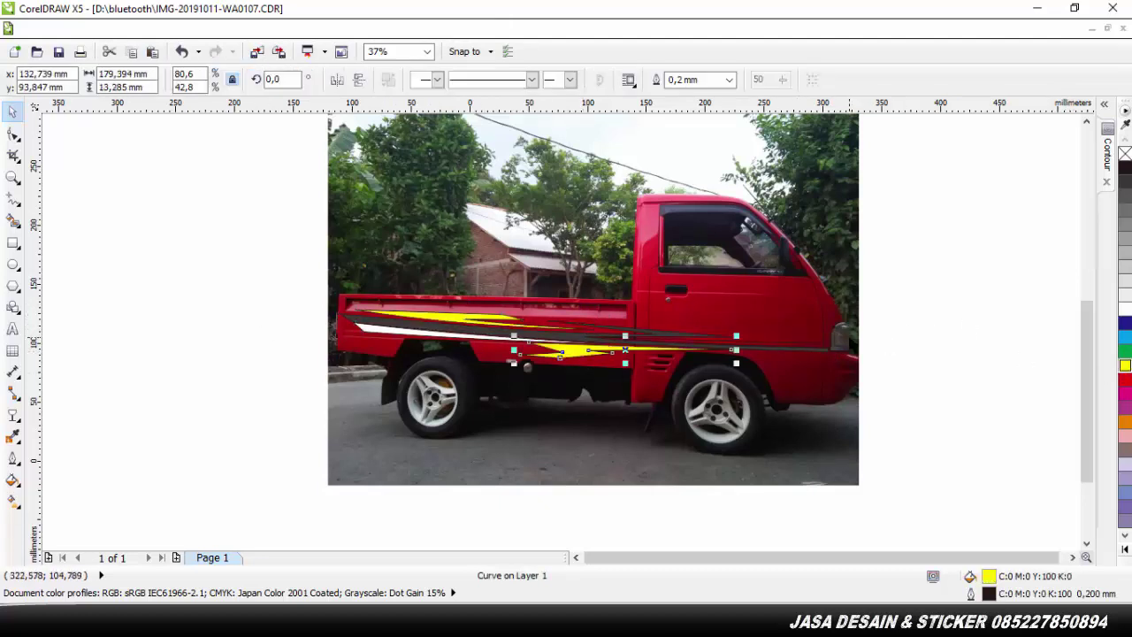
left_click(943, 404)
Shorten the five stripe shapes together to about 292 mm long and rotate them to 358.4 degrees
scroll(916, 350, "down", 1)
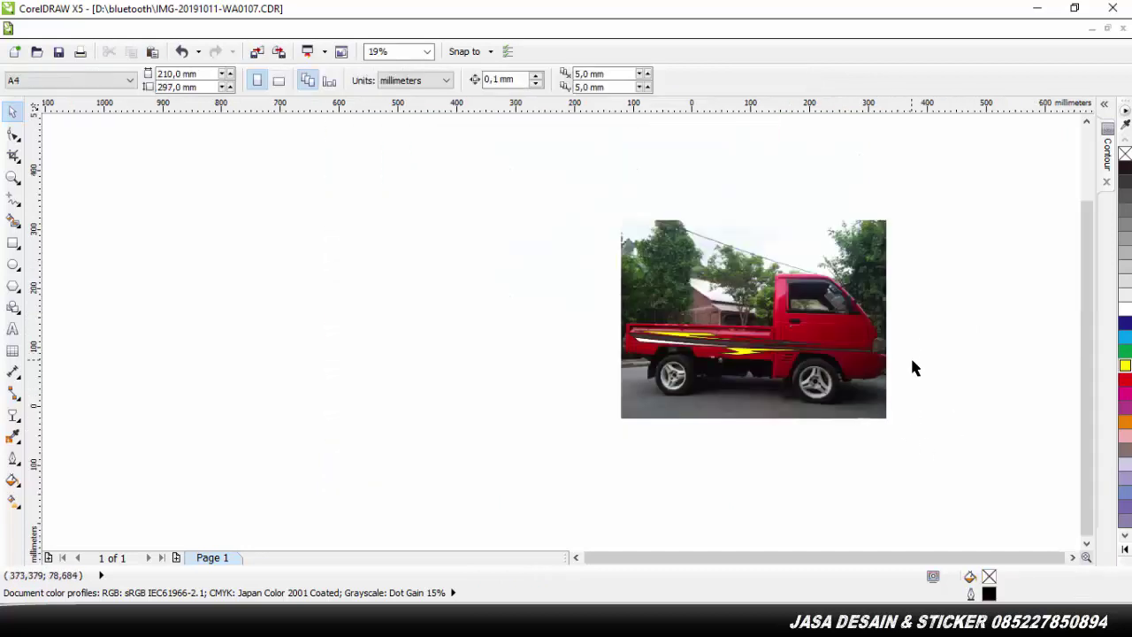
scroll(916, 354, "up", 1)
left_click_drag(947, 257, 221, 429)
left_click_drag(829, 331, 699, 343)
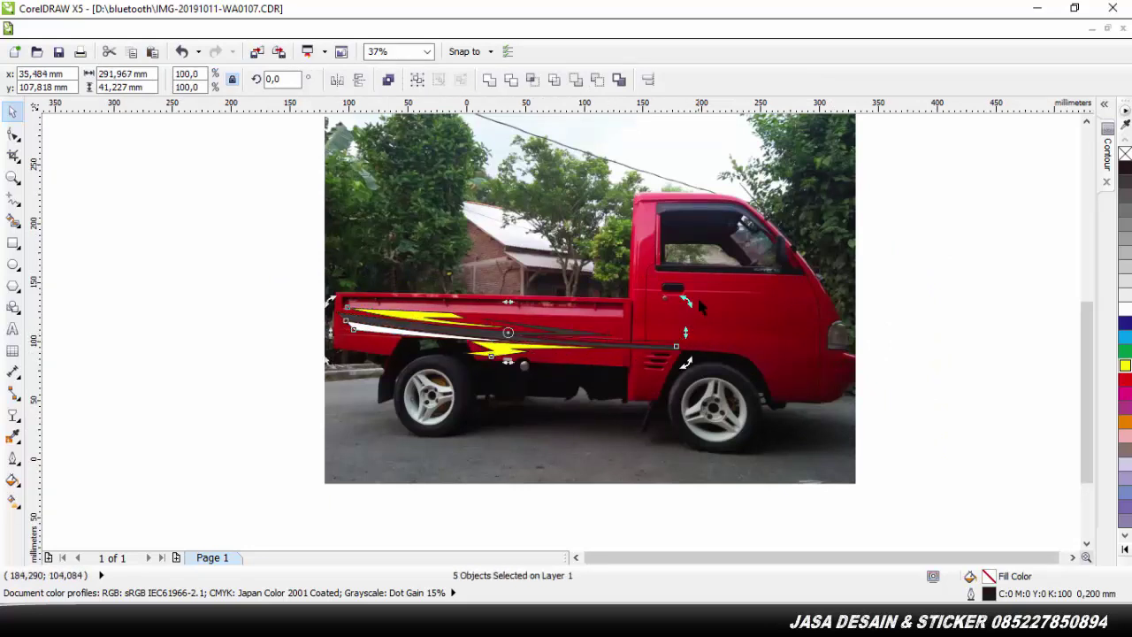
left_click_drag(688, 304, 685, 297)
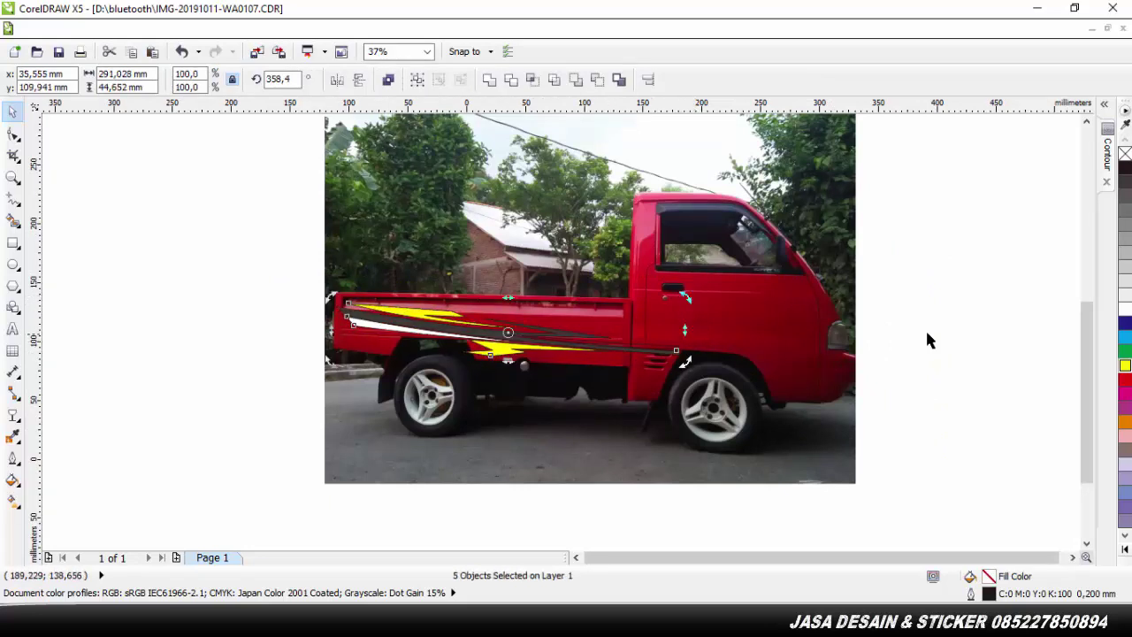
left_click(925, 329)
left_click_drag(193, 245, 731, 389)
left_click(969, 330)
Move the lower yellow shape slightly down, away from the dark main stripe
scroll(370, 378, "up", 1)
left_click(624, 326)
mouse_move(624, 327)
left_mouse_down()
mouse_move(657, 335)
mouse_move(645, 332)
left_mouse_up()
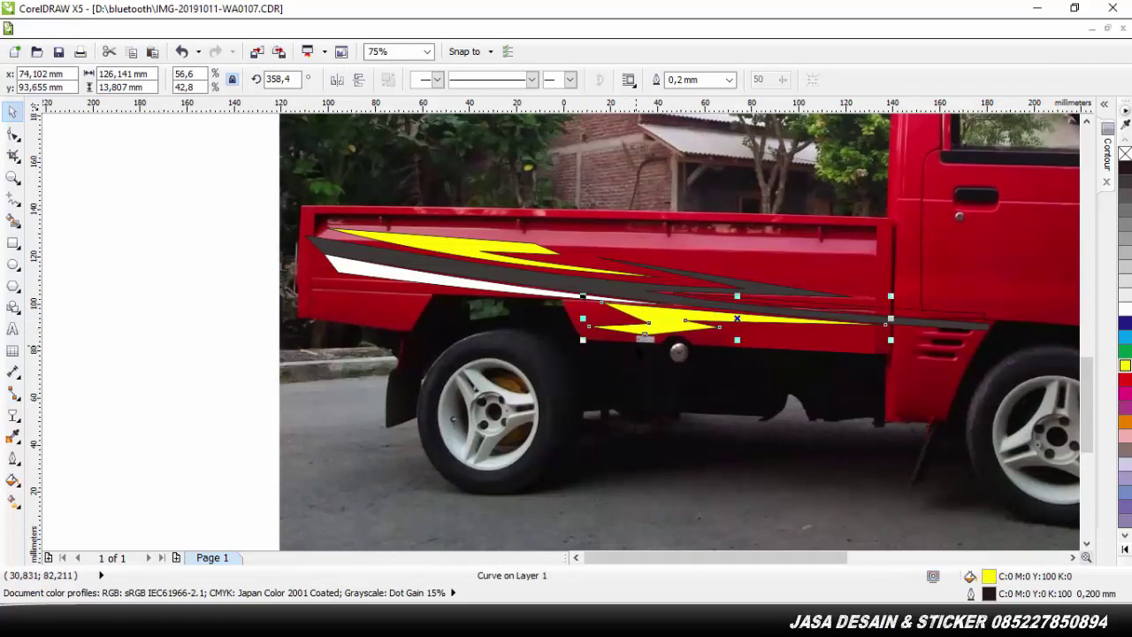
left_click(135, 227)
left_click_drag(150, 190, 1033, 377)
left_click(80, 308)
Fill the front upper stripe with white and remove the outlines from all five stripe shapes
left_click(820, 313)
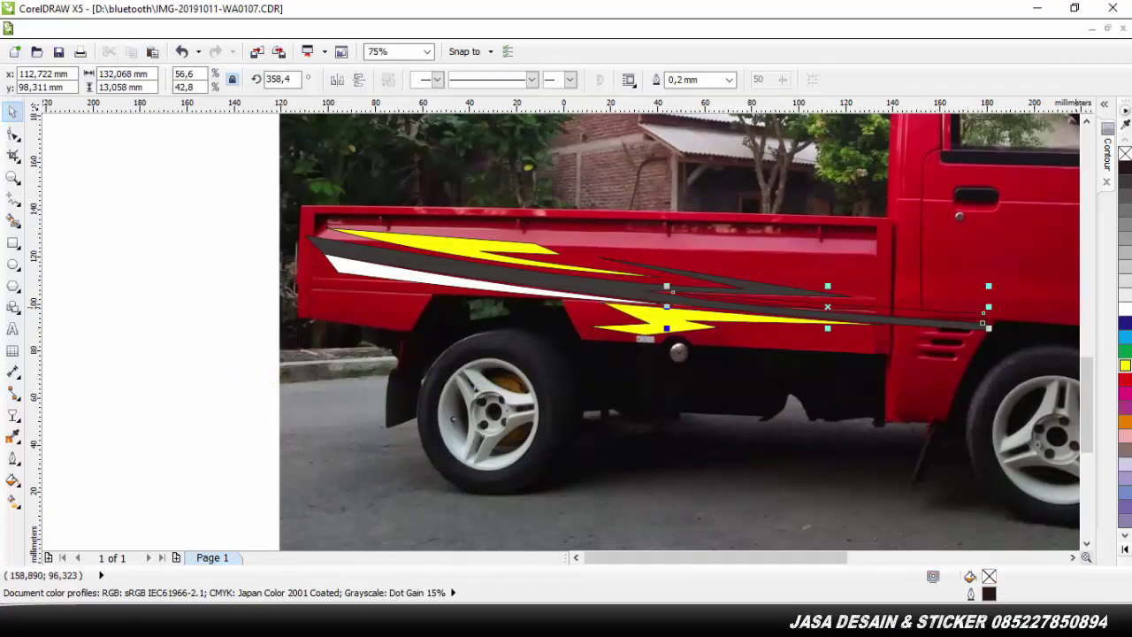
left_click(1125, 308)
left_click(136, 331)
left_click(389, 257)
left_click(84, 204)
left_click_drag(83, 203, 1040, 418)
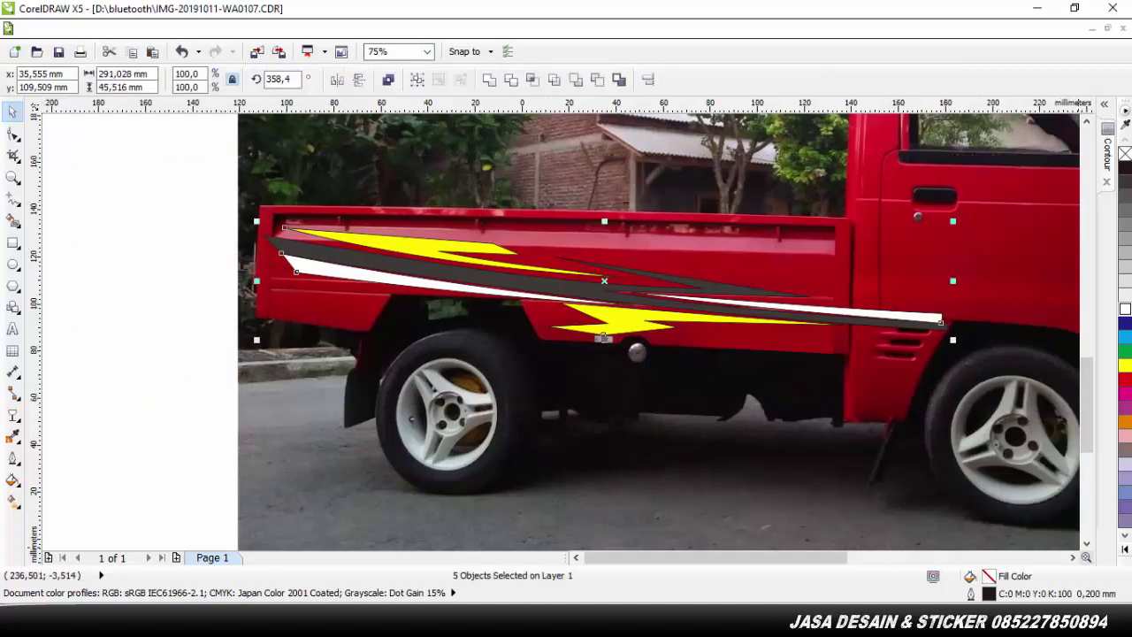
key("F12")
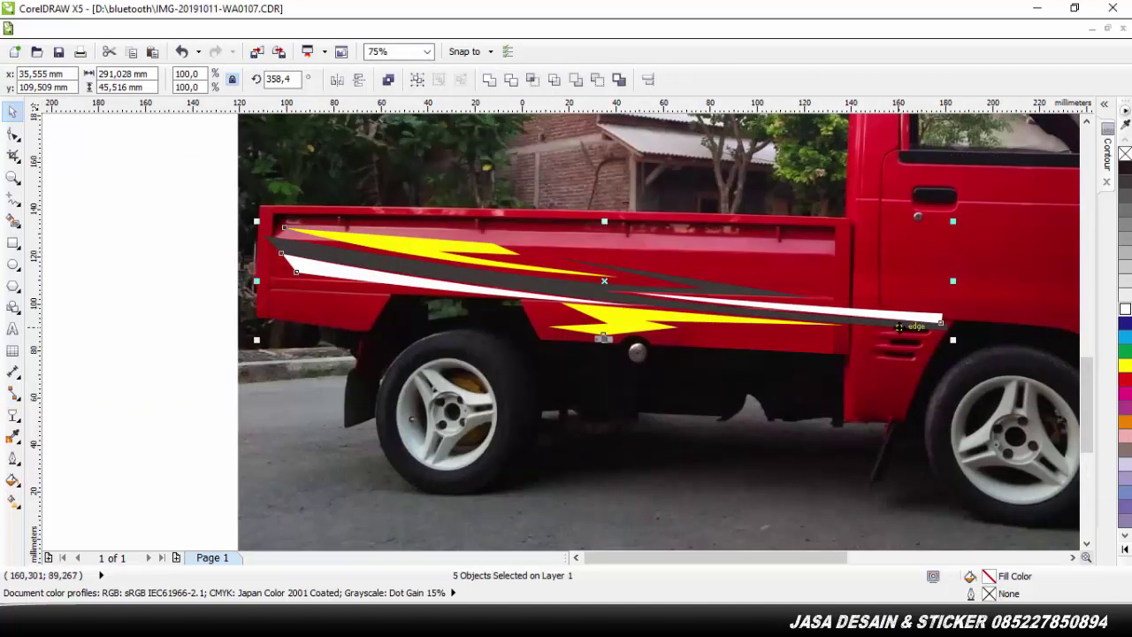
Skew all five stripe shapes slightly down at the front and stretch them a little longer
left_click_drag(955, 281, 955, 292)
left_click_drag(166, 213, 999, 366)
left_click_drag(957, 284, 967, 284)
left_click(980, 325)
Add nodes just behind the dark stripe's front end and delete its original end corner nodes
scroll(967, 335, "up", 2)
left_click(896, 298)
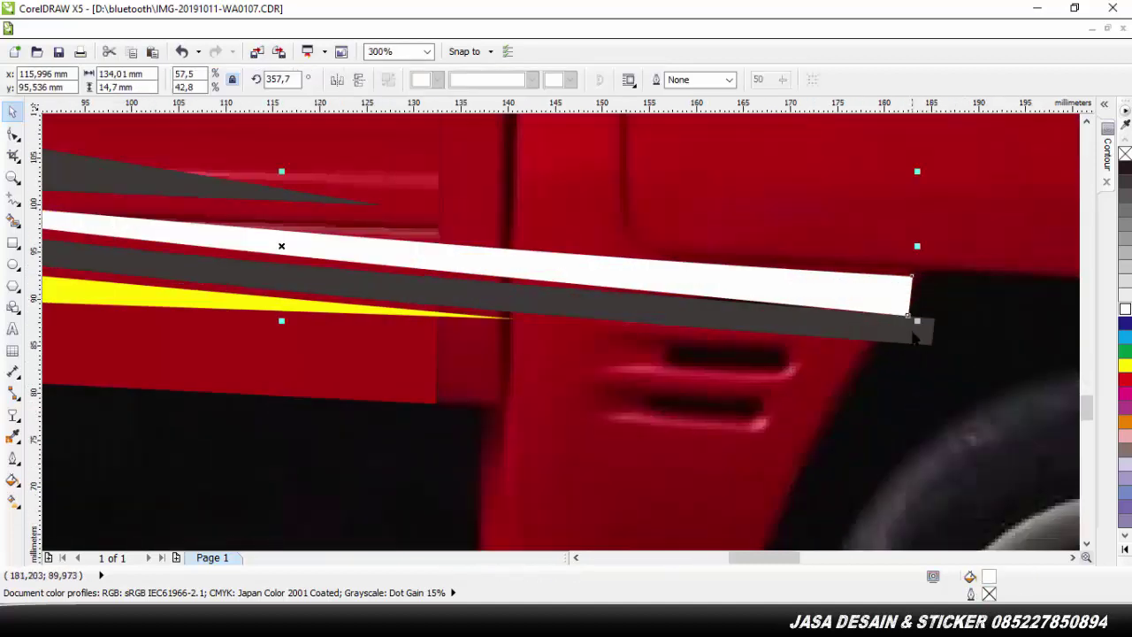
left_click(915, 329)
double_click(887, 286)
left_click(12, 133)
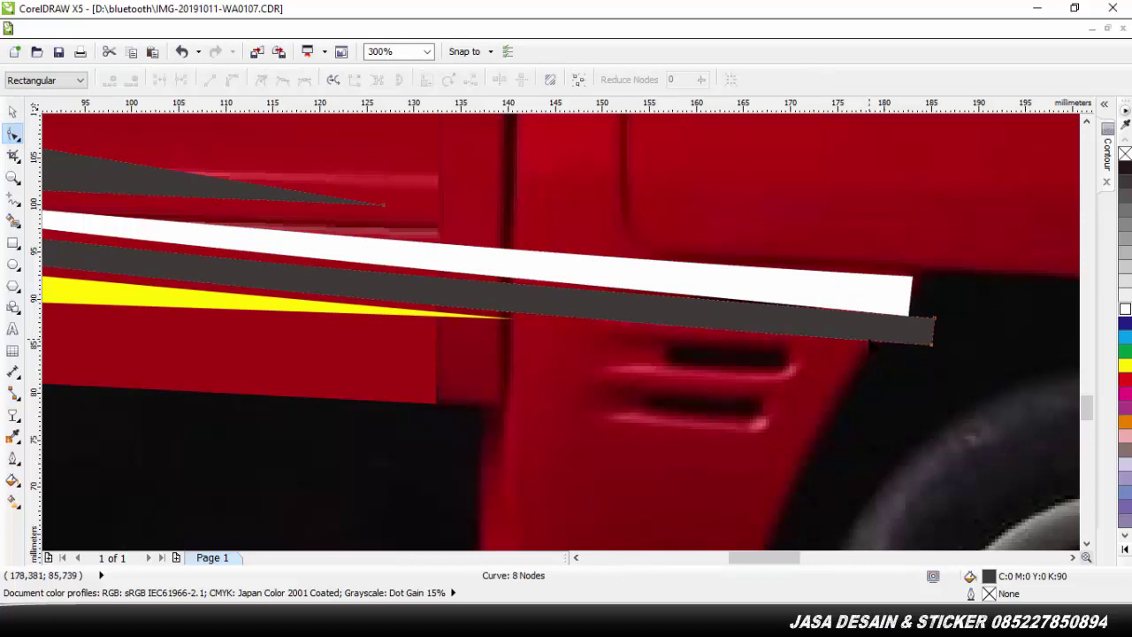
double_click(878, 314)
double_click(935, 318)
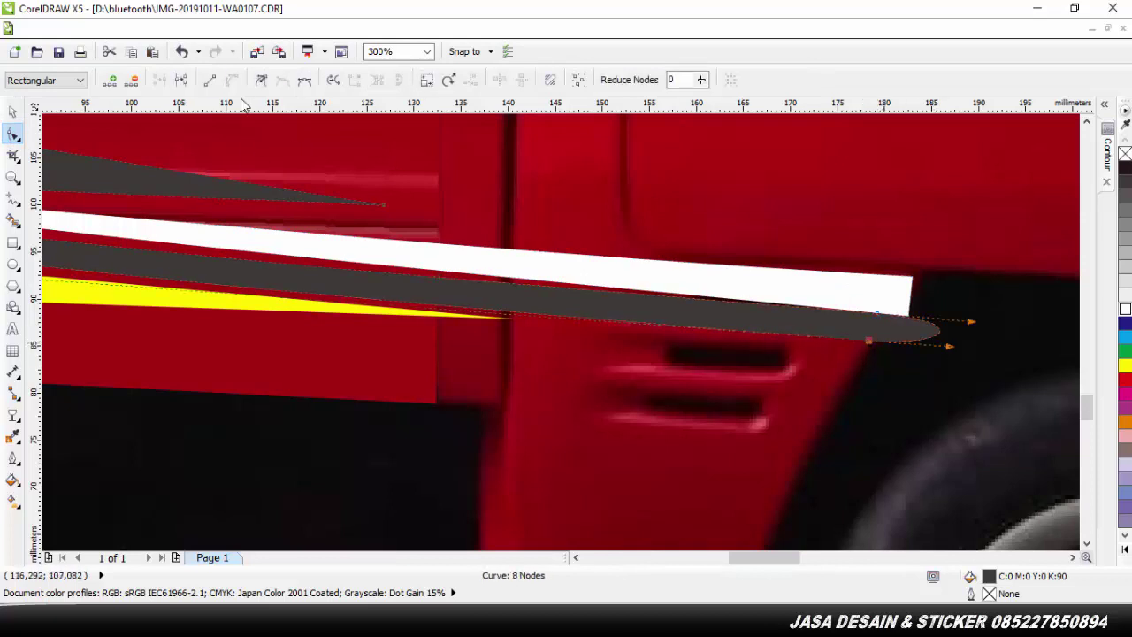
left_click(210, 80)
key("ctrl+z")
left_click(260, 79)
left_click(209, 80)
key("ctrl+z")
Convert the dark stripe's rounded front end to a straight slanted line
left_click(878, 313)
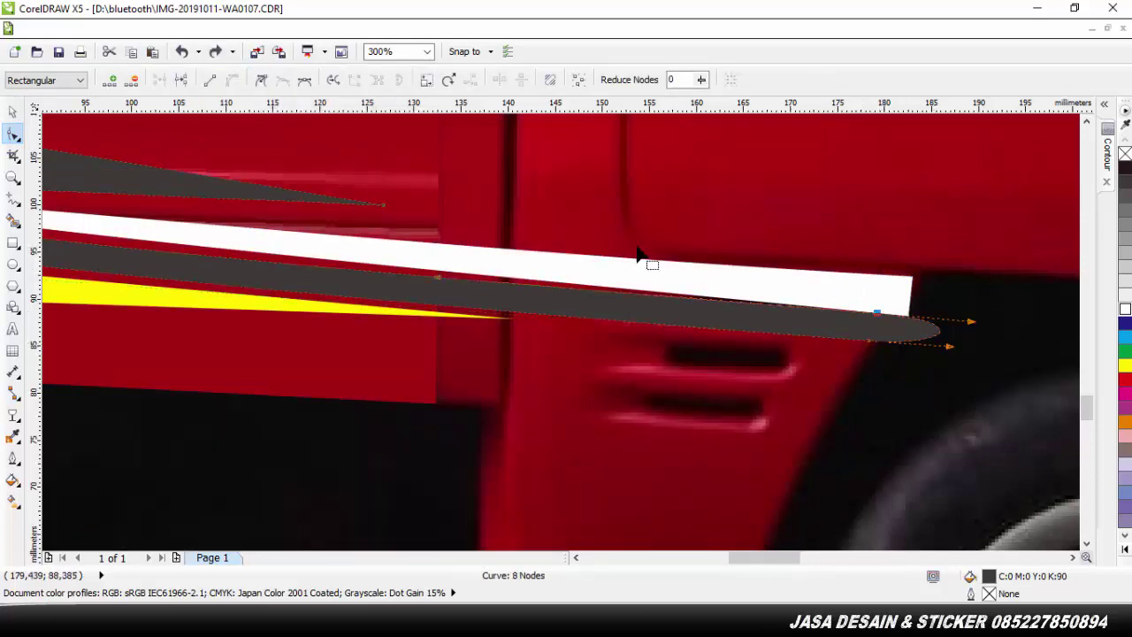
left_click(210, 80)
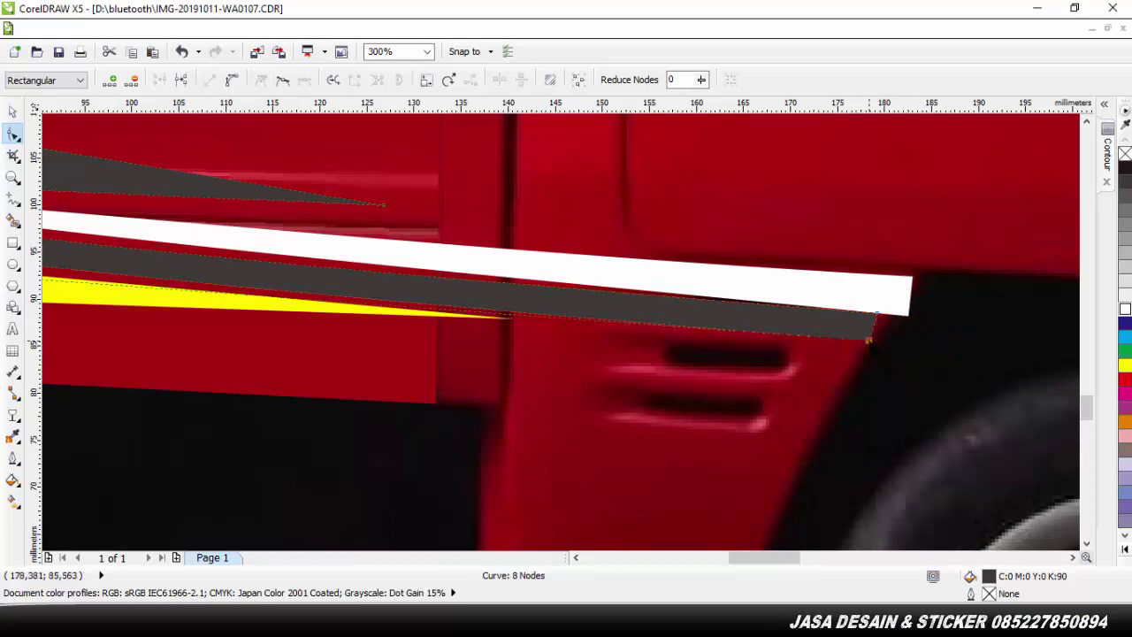
Trim the front end of the white stripe to a slant along the wheel arch, in line with the dark stripe
left_click(901, 309)
double_click(882, 313)
double_click(906, 312)
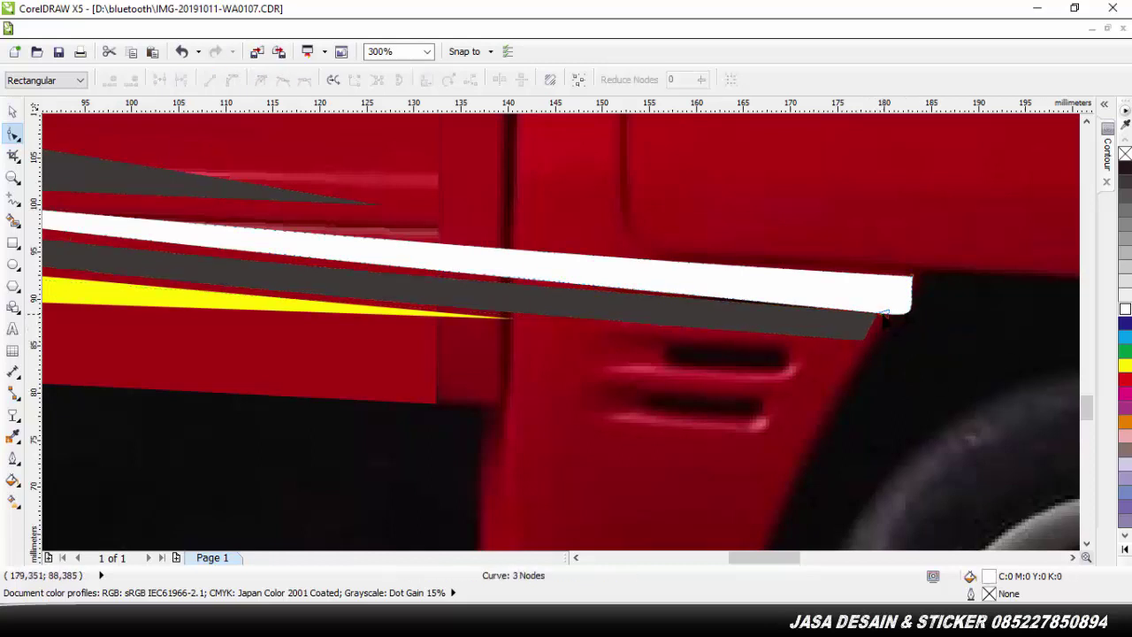
left_click(885, 314)
scroll(953, 351, "up", 1)
left_click_drag(814, 273, 803, 275)
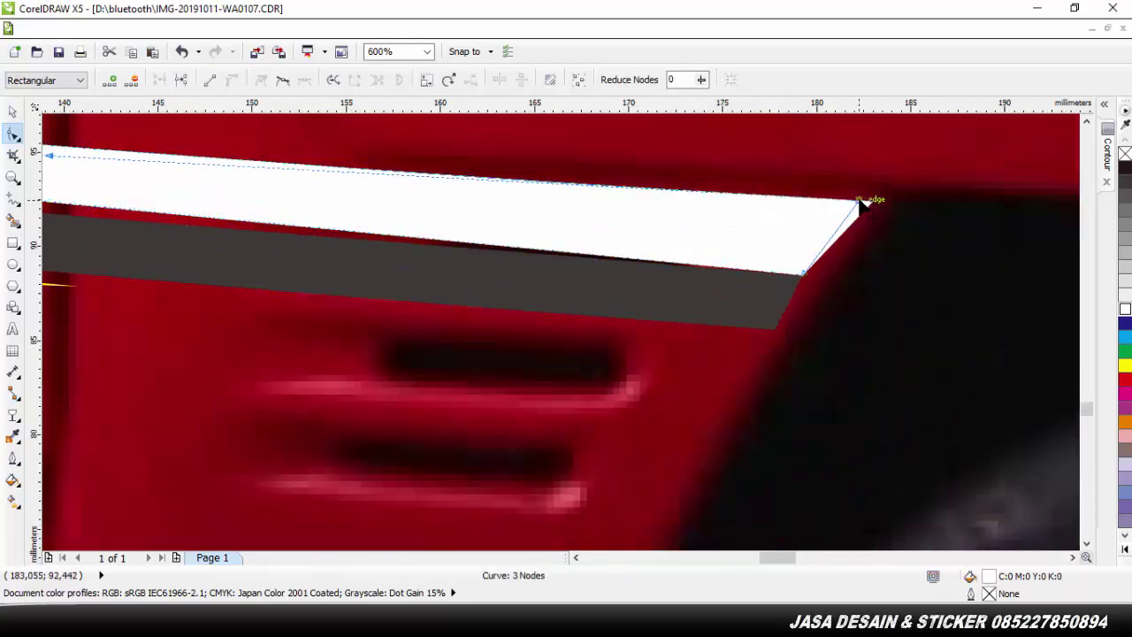
left_click_drag(872, 201, 846, 200)
Shift the dark stripe's two rear corner nodes slightly forward on the truck bed
scroll(835, 287, "down", 4)
scroll(510, 210, "up", 1)
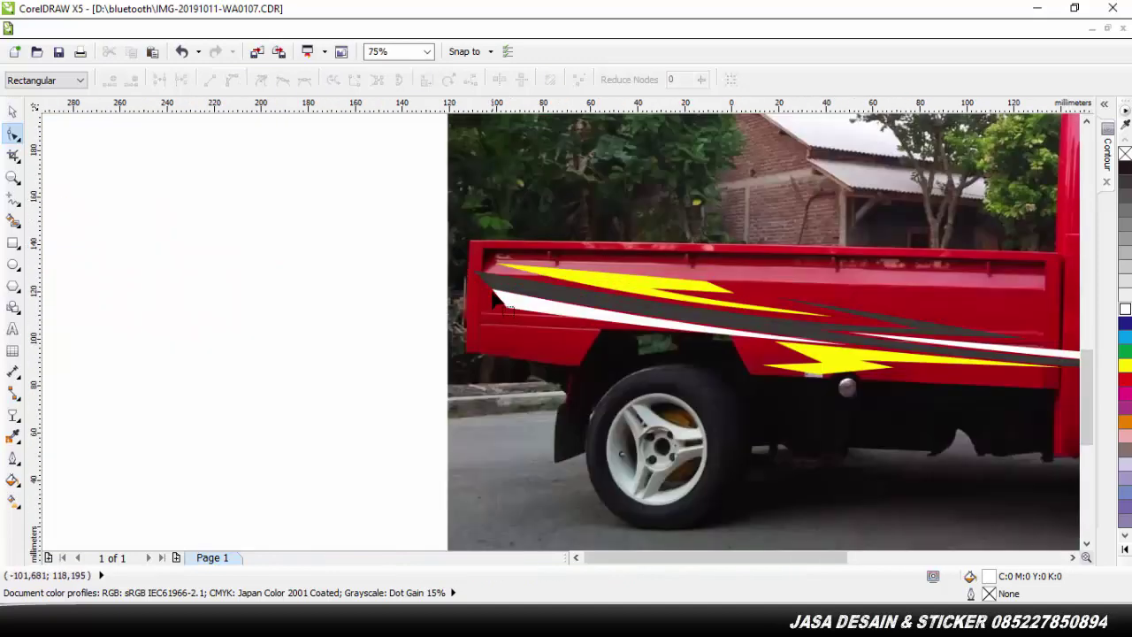
left_click(488, 286)
scroll(446, 284, "up", 2)
left_click_drag(662, 315, 673, 309)
left_click_drag(584, 242, 620, 237)
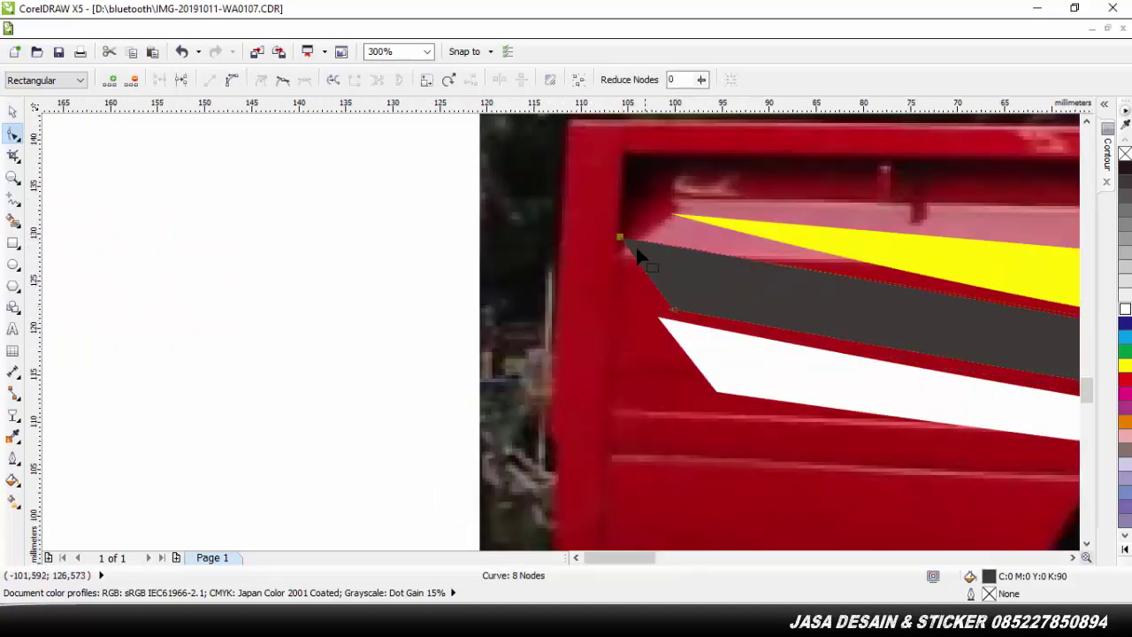
left_click(450, 298)
Stretch the dark stripe backward so its tip meets the rear edge of the truck bed
scroll(449, 298, "down", 4)
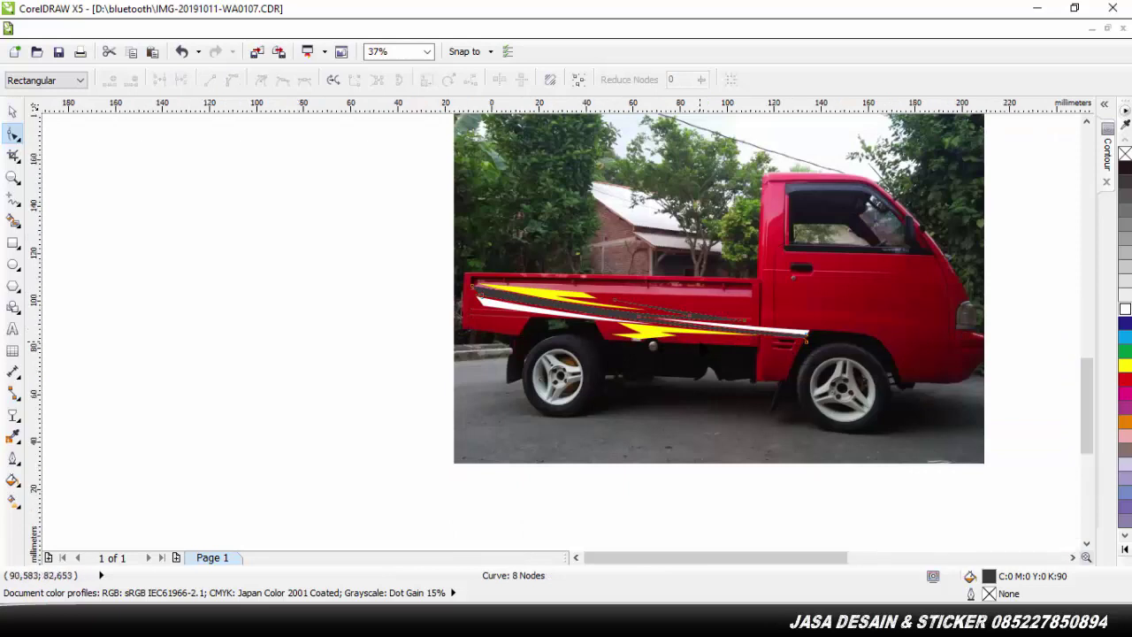
scroll(696, 345, "up", 1)
left_click(12, 112)
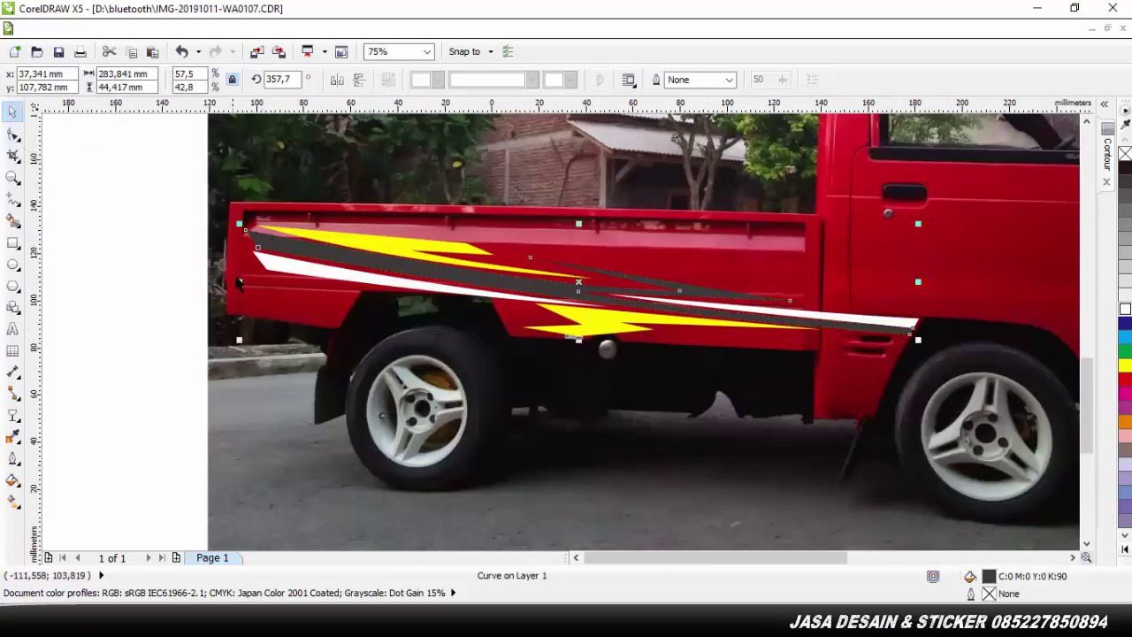
left_click_drag(239, 282, 222, 282)
left_click(121, 200)
Skew the rear lower white stripe slightly and nudge it up close against the dark stripe
left_click(281, 262)
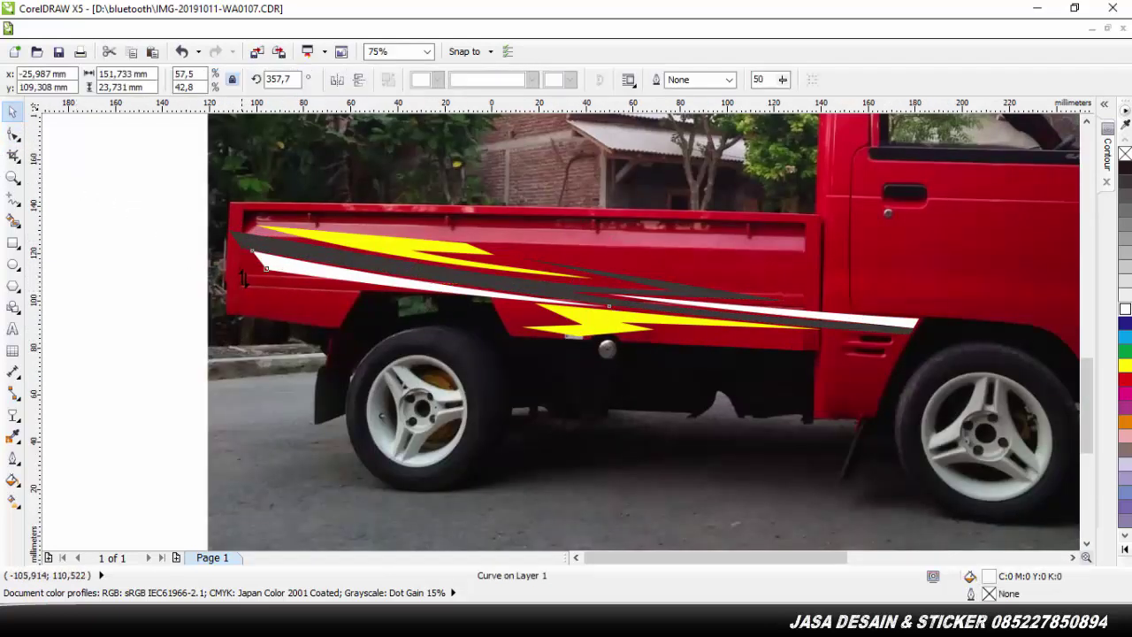
key("Escape")
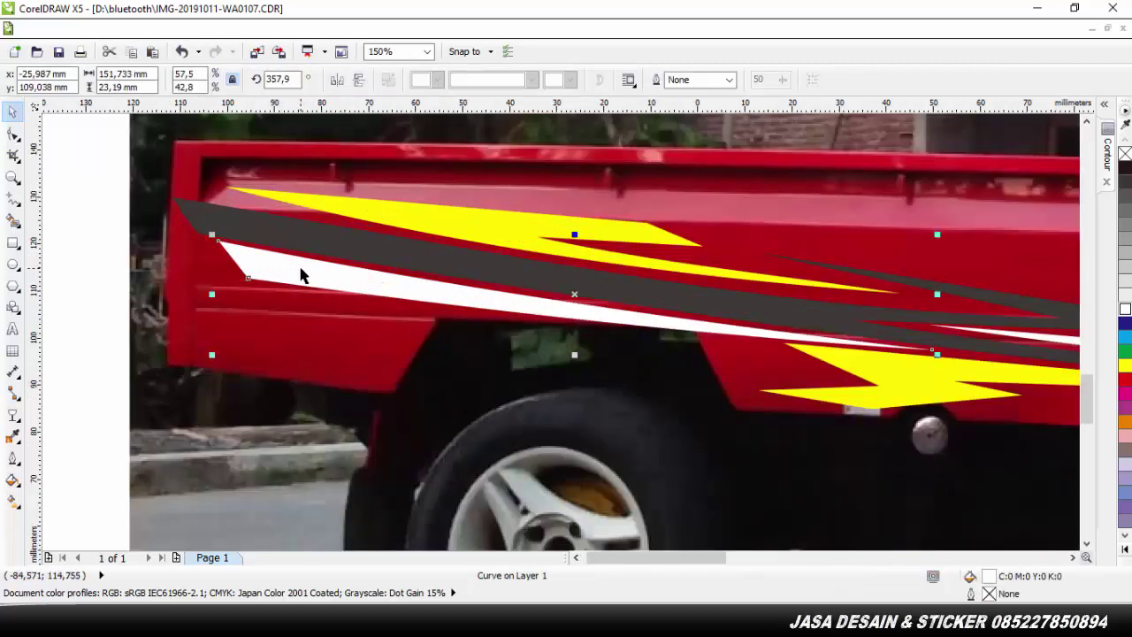
key("Up")
key("Up")
key("Up")
key("Up")
key("Up")
key("Up")
key("Up")
key("Up")
key("Up")
key("Up")
key("Up")
key("Up")
key("Up")
key("Up")
left_click(146, 201)
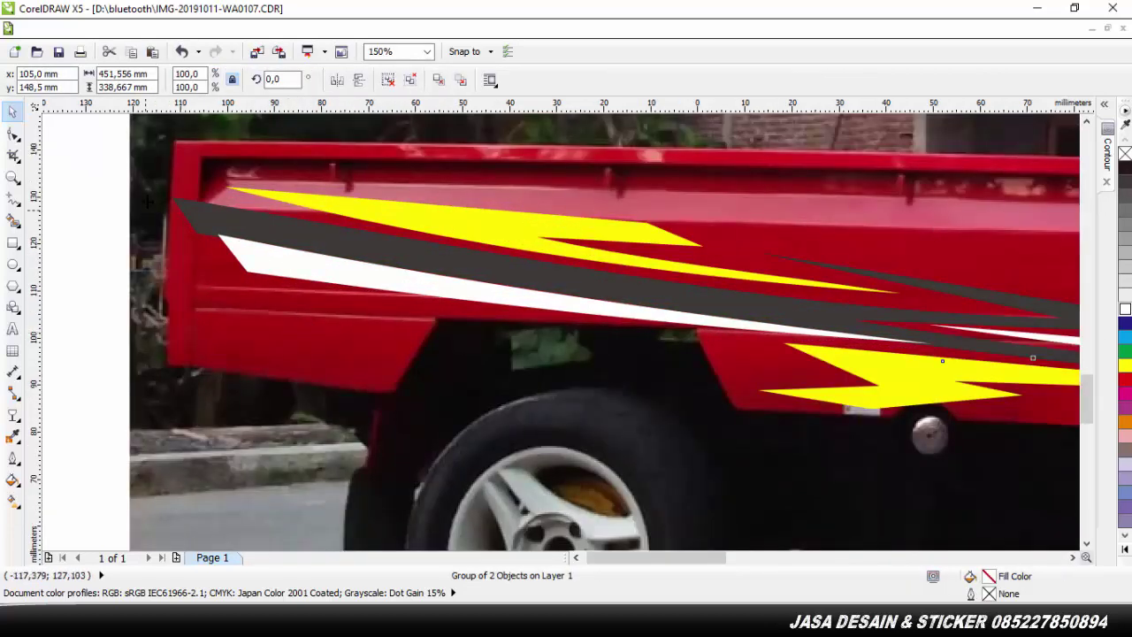
Start a straight-segment outline at the dark stripe's rear tip and trace below the stripes to their front end
left_click(12, 199)
double_click(195, 234)
double_click(217, 234)
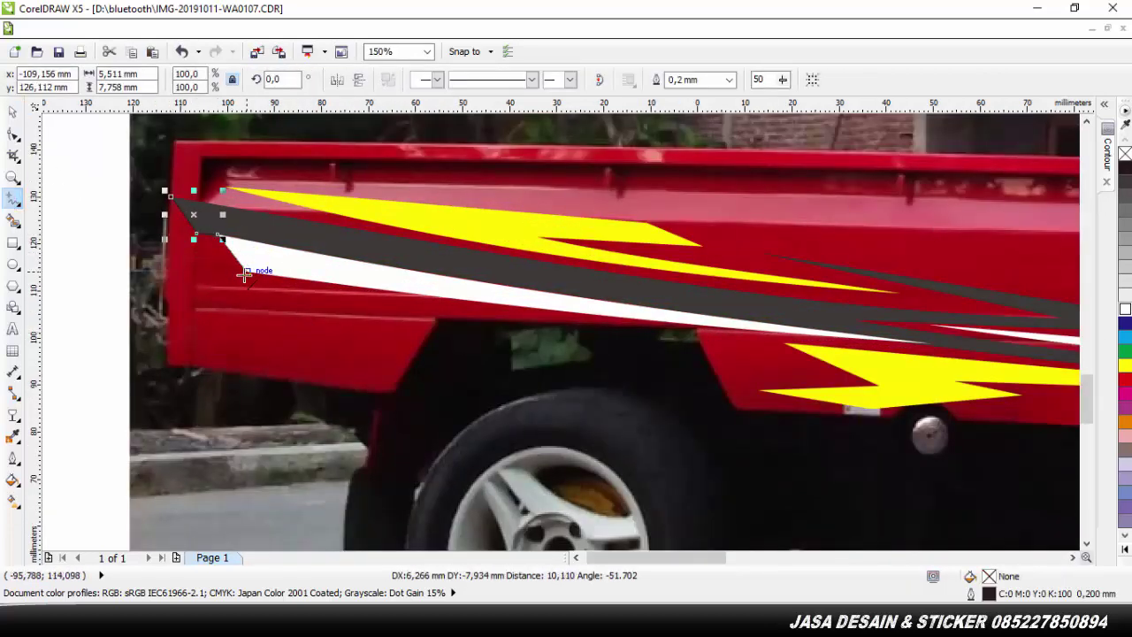
double_click(246, 271)
double_click(731, 327)
scroll(731, 329, "right", 5)
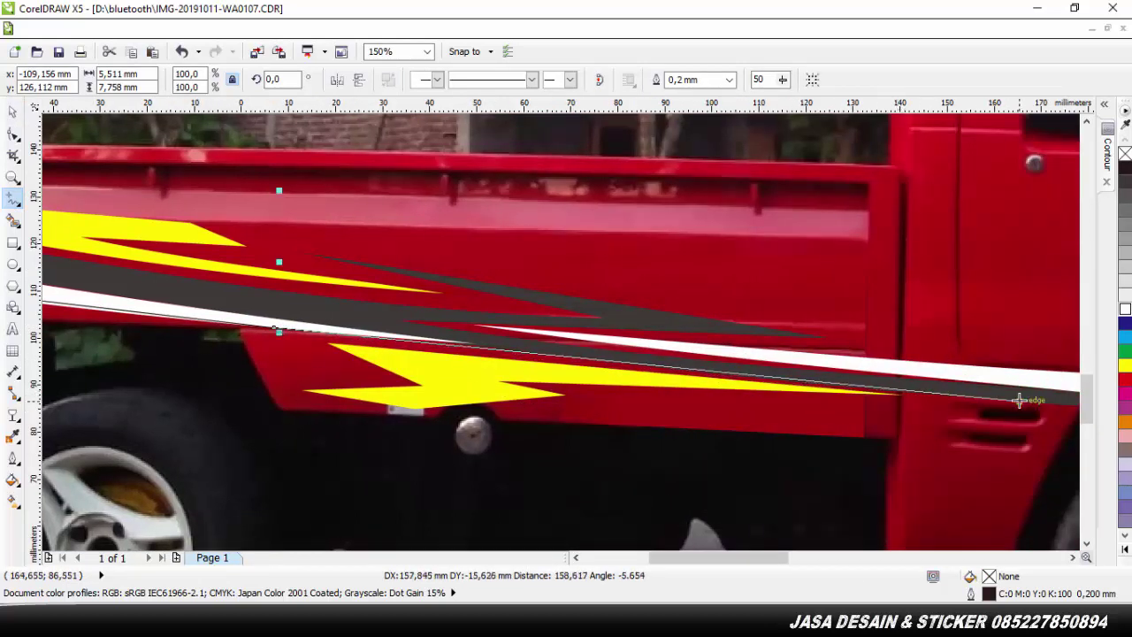
scroll(1020, 397, "right", 3)
left_click(931, 405)
Continue the outline down the cab's front wheel-arch edge, across the cab's bottom and up its rear edge to the bed's lower edge
left_click(921, 433)
scroll(921, 433, "down", 3)
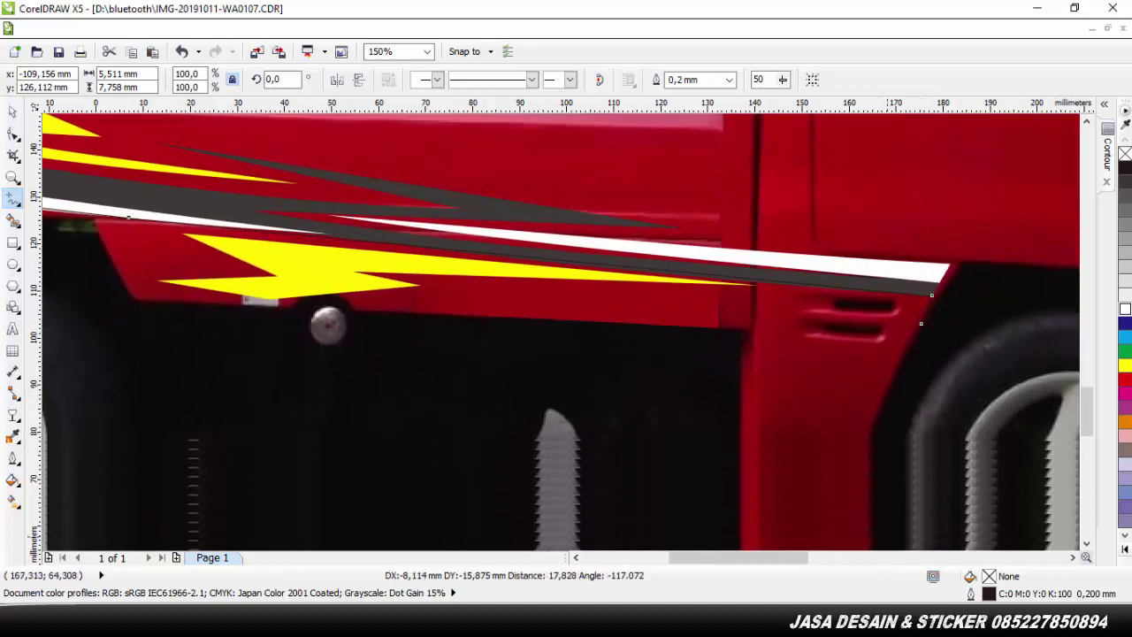
left_click(864, 408)
left_click(737, 407)
left_click(741, 274)
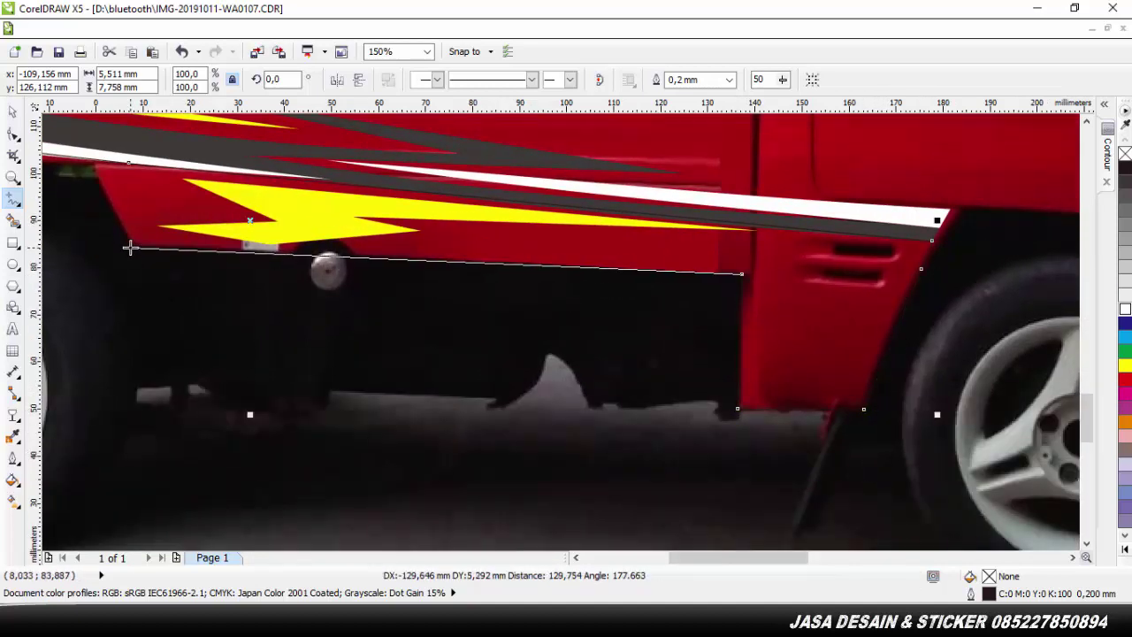
Trace the outline along the truck bed's lower edge and over the rear wheel arch
left_click(128, 242)
left_click(90, 166)
scroll(90, 166, "left", 5)
left_click(104, 223)
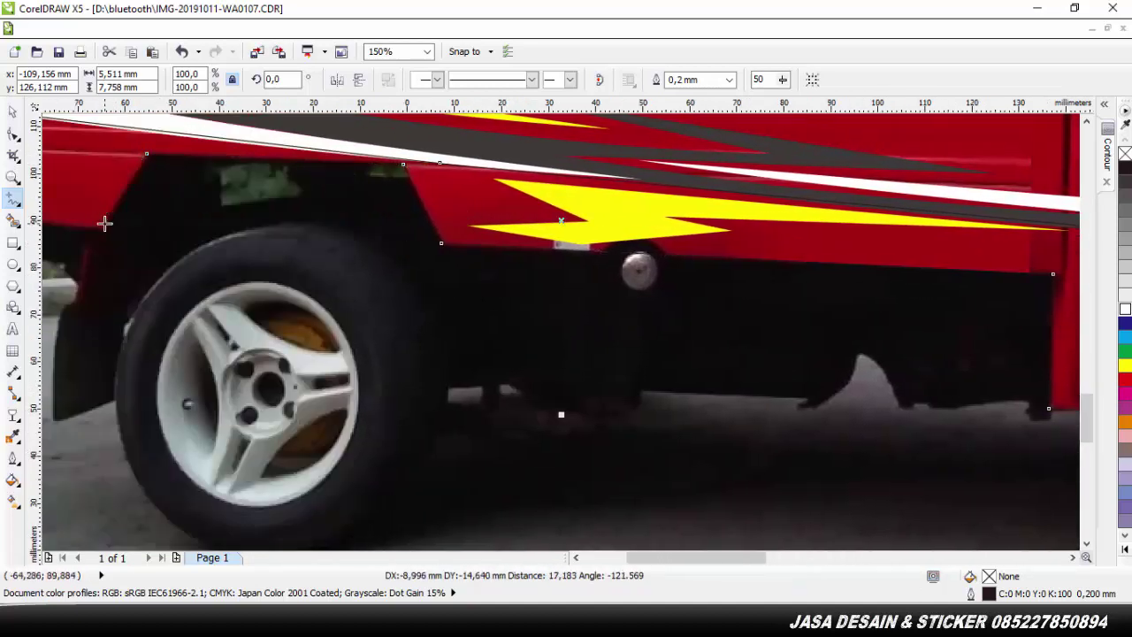
Trace the bed's rear lower edge and tailgate corner, closing the outline at the dark stripe's rear tip
scroll(106, 222, "left", 4)
left_click(94, 228)
left_click(153, 199)
left_click(125, 199)
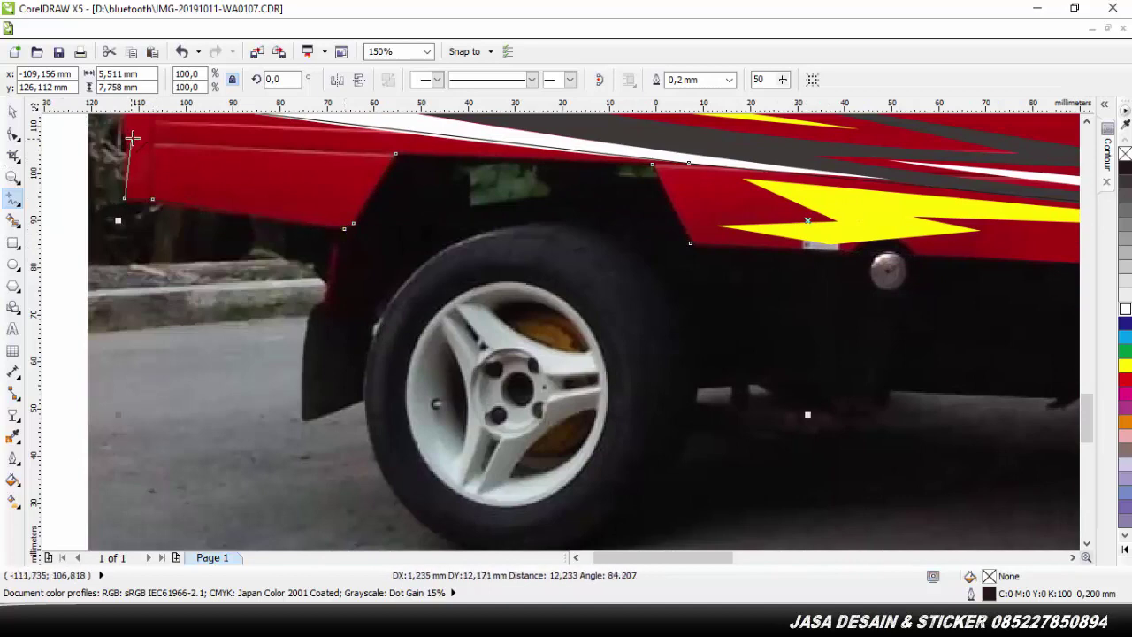
scroll(124, 142, "up", 3)
left_click(129, 133)
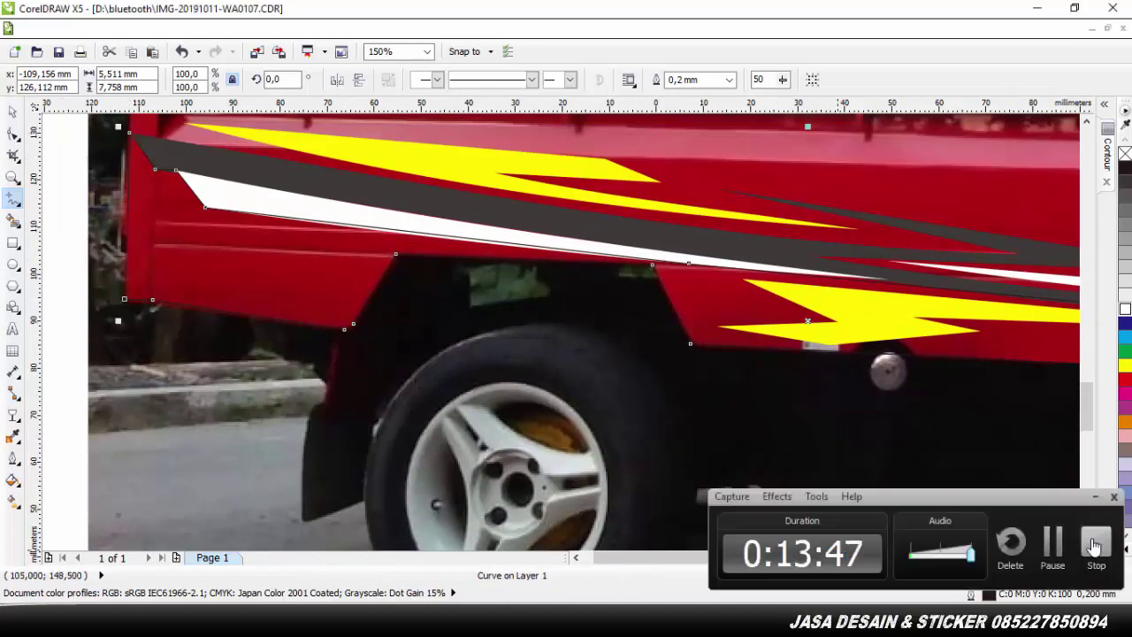
Intersect the closed outline with the truck photo to cut out the lower body section, and delete the outline
key("space")
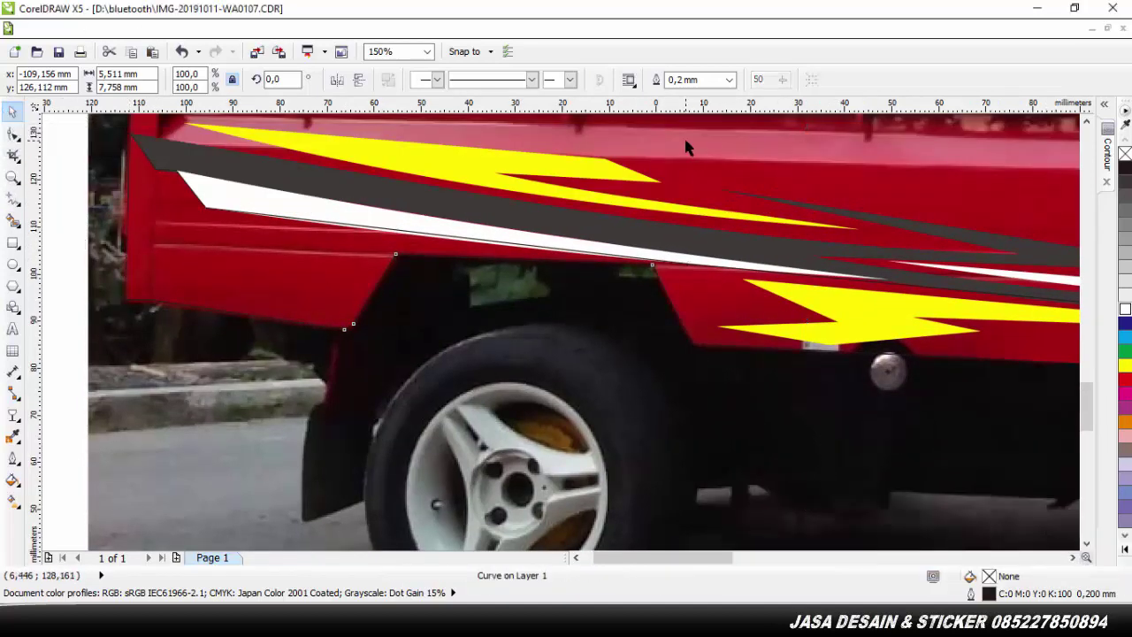
left_click(686, 142, "shift")
left_click(552, 81)
left_click(59, 167)
left_click(130, 213)
key("Delete")
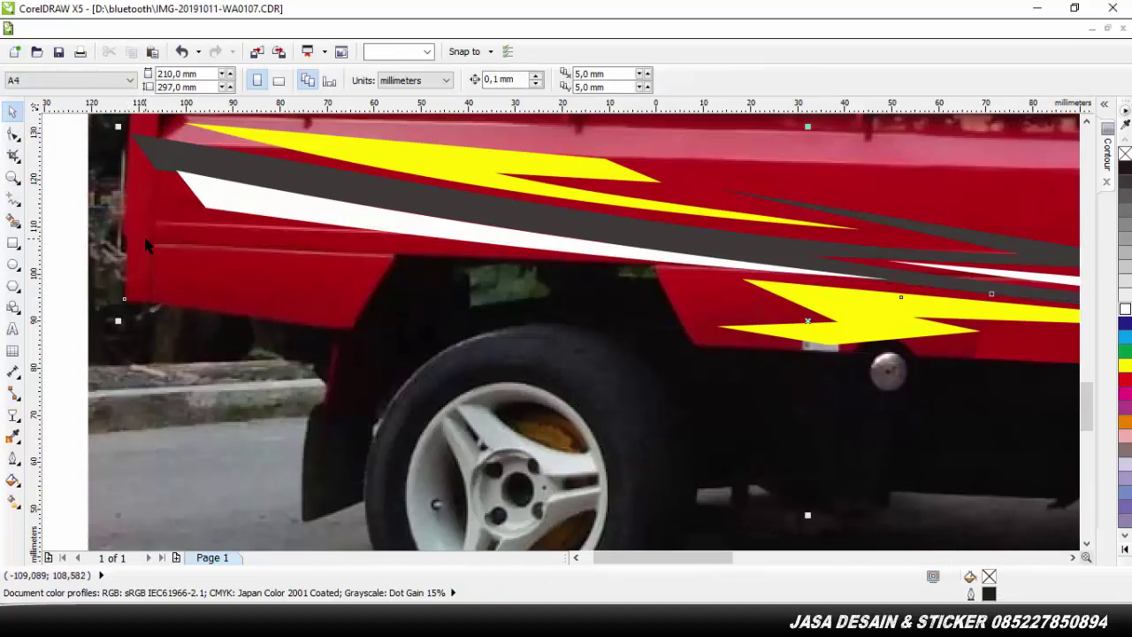
Try a brightness of 51 on the cut-out lower body section and preview it
left_click(68, 30)
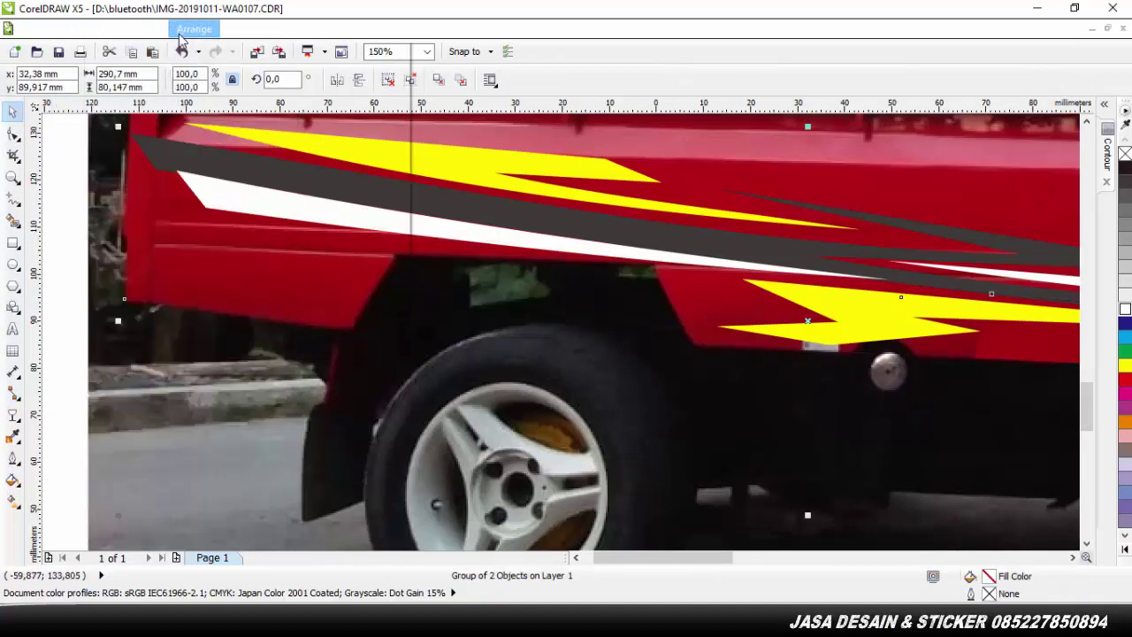
left_click(183, 31)
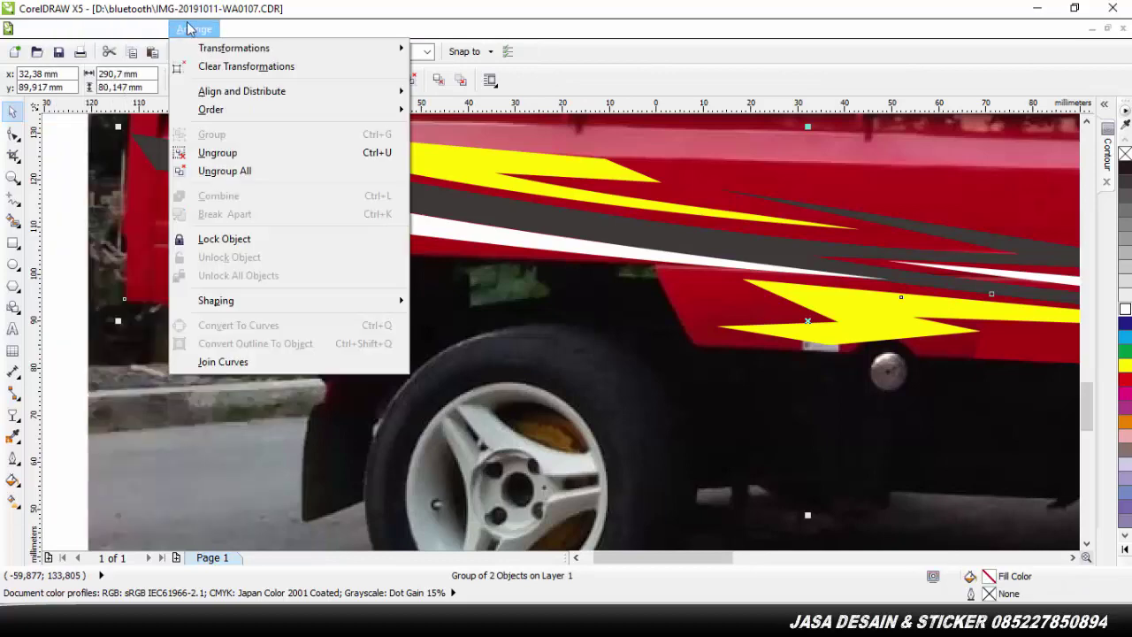
mouse_move(263, 46)
left_click(442, 129)
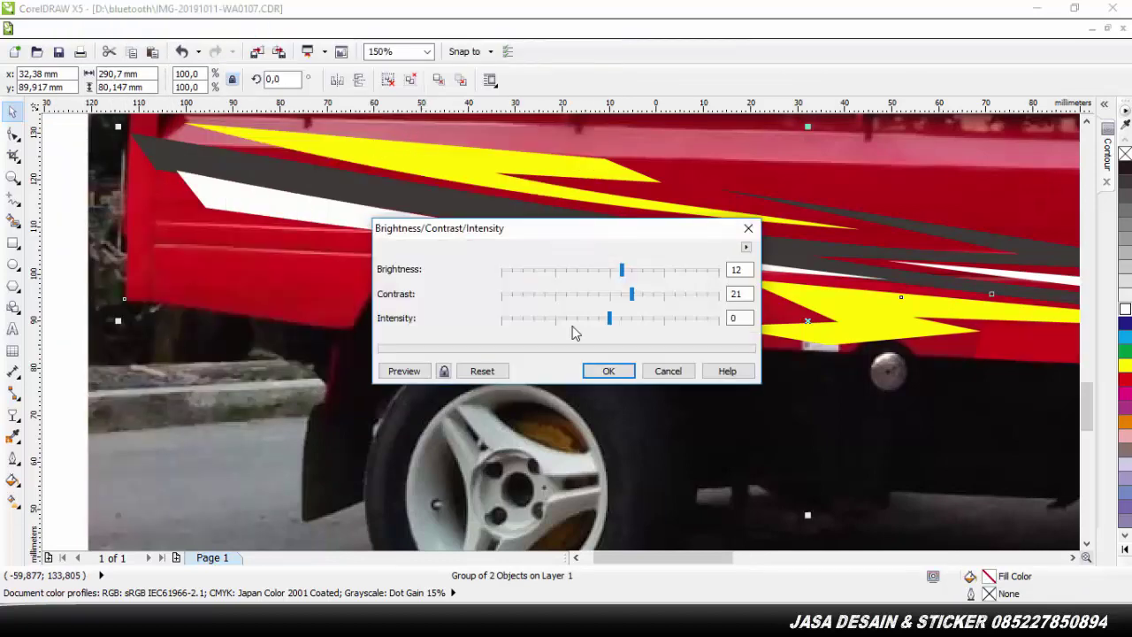
left_click_drag(622, 271, 664, 271)
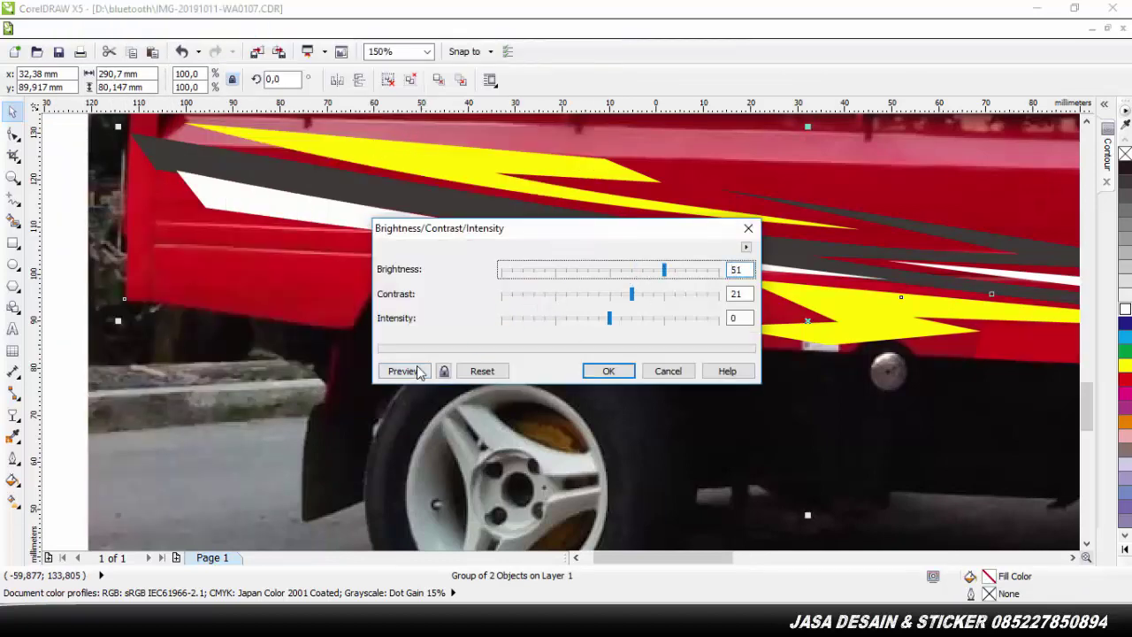
left_click(421, 372)
Try a brightness of -21 and a contrast of 59 on the cut-out lower body section
left_click(575, 280)
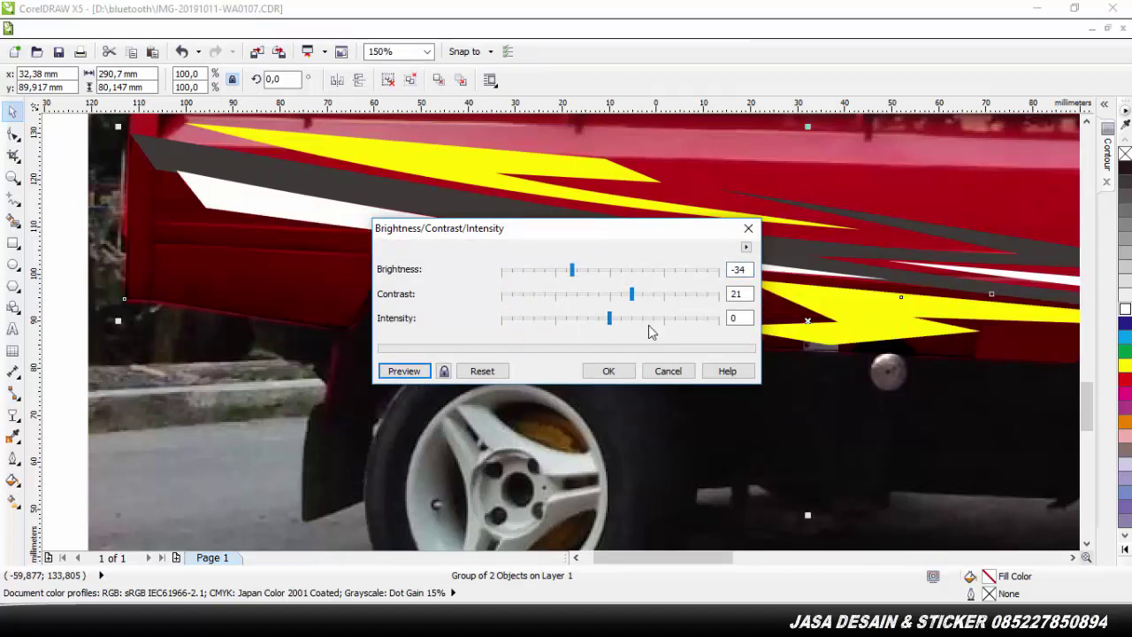
left_click_drag(576, 277, 585, 274)
left_click(645, 301)
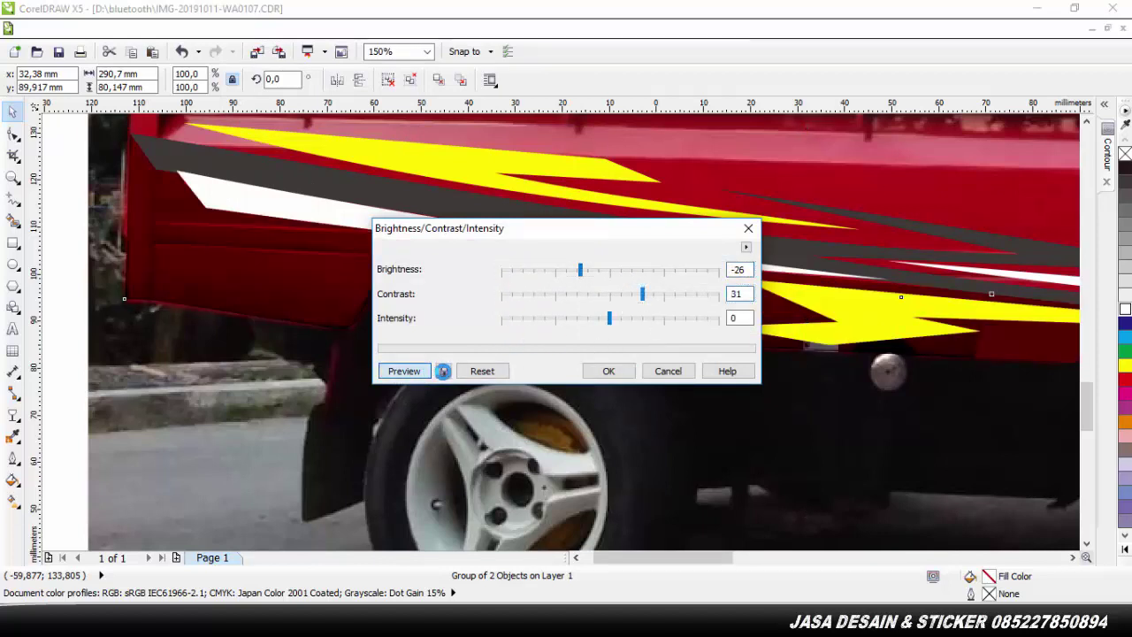
left_click(655, 298)
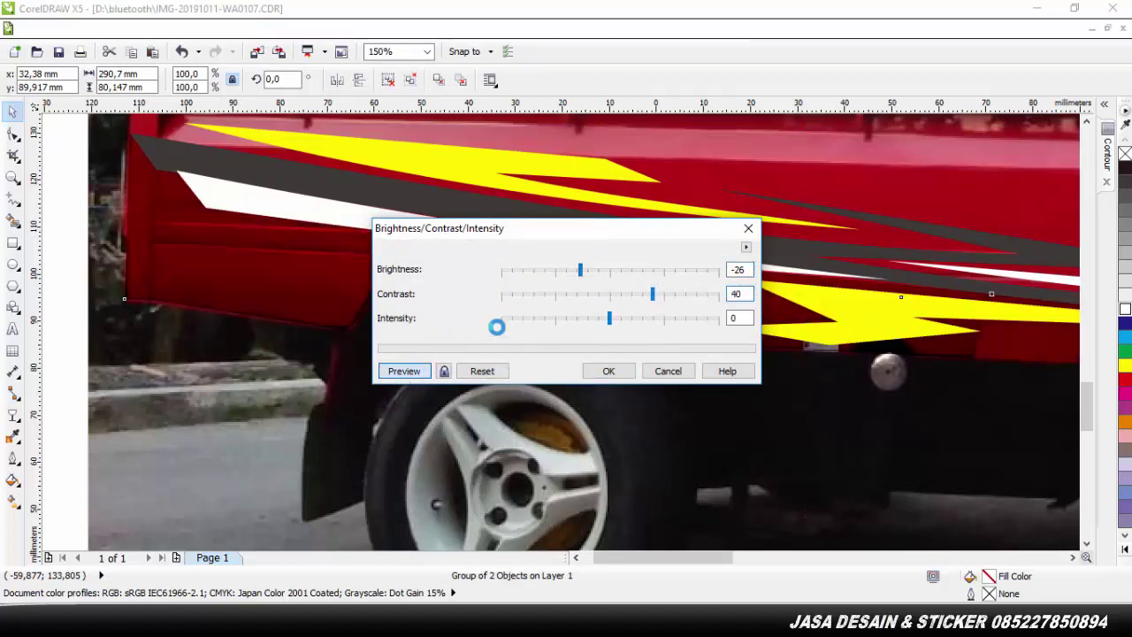
left_click_drag(623, 231, 824, 119)
left_click_drag(853, 182, 856, 183)
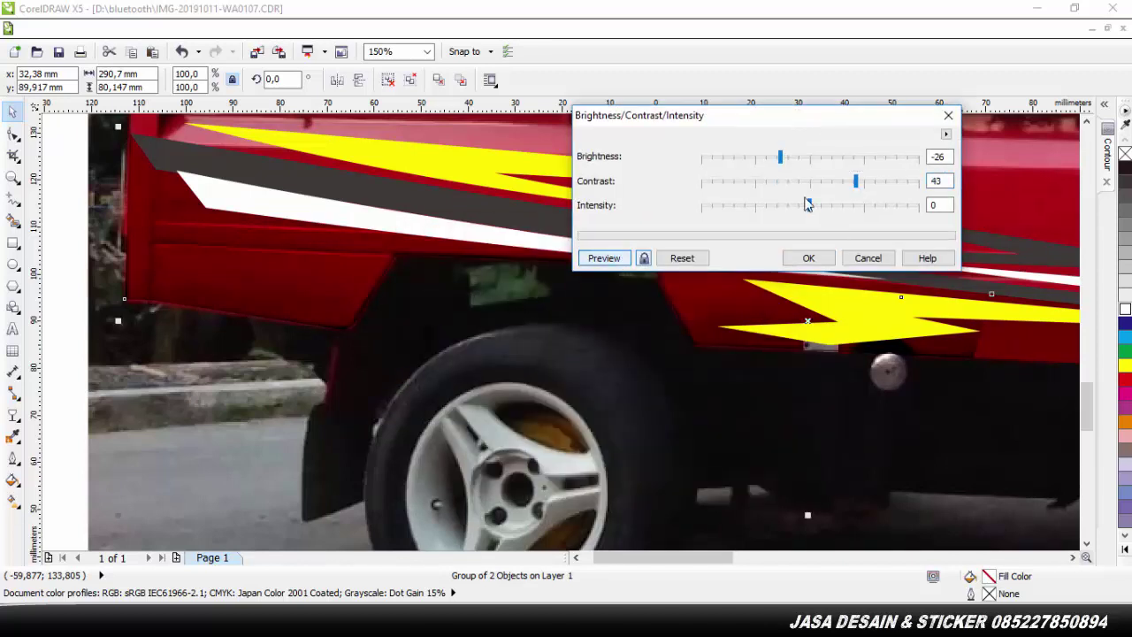
left_click(876, 182)
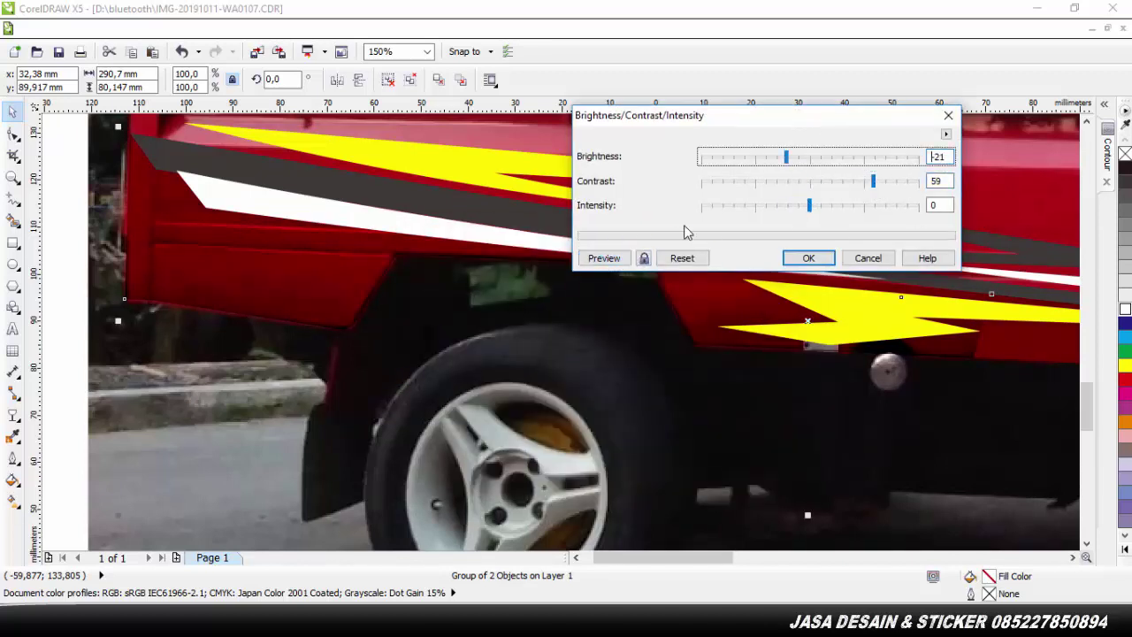
left_click(808, 257)
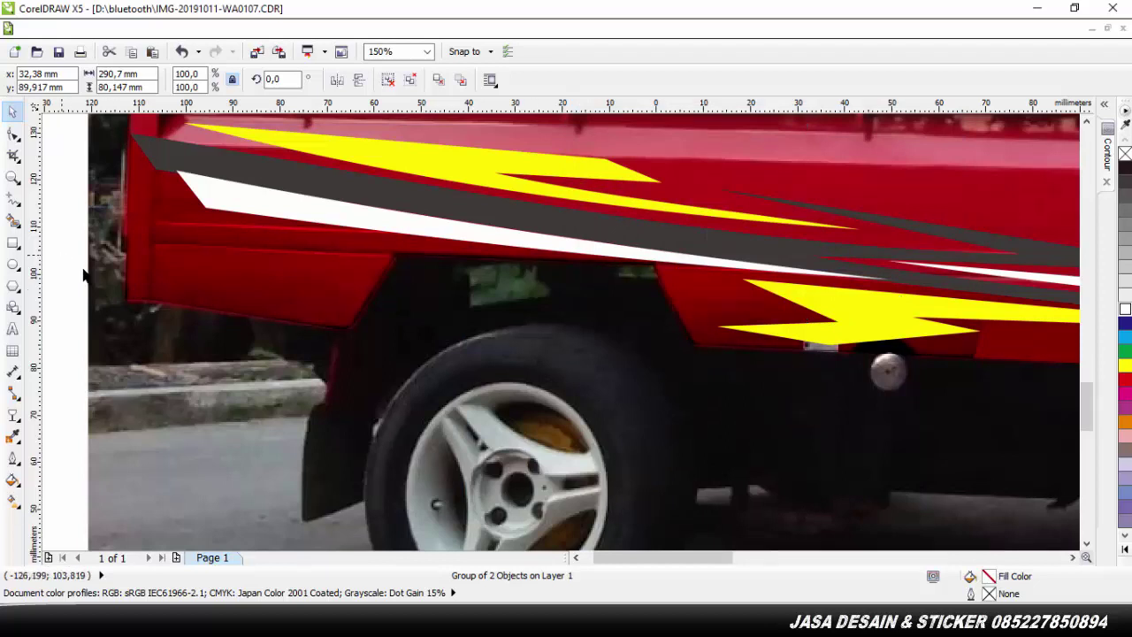
Undo the brightness and contrast adjustment and the outline's deletion
left_click(13, 133)
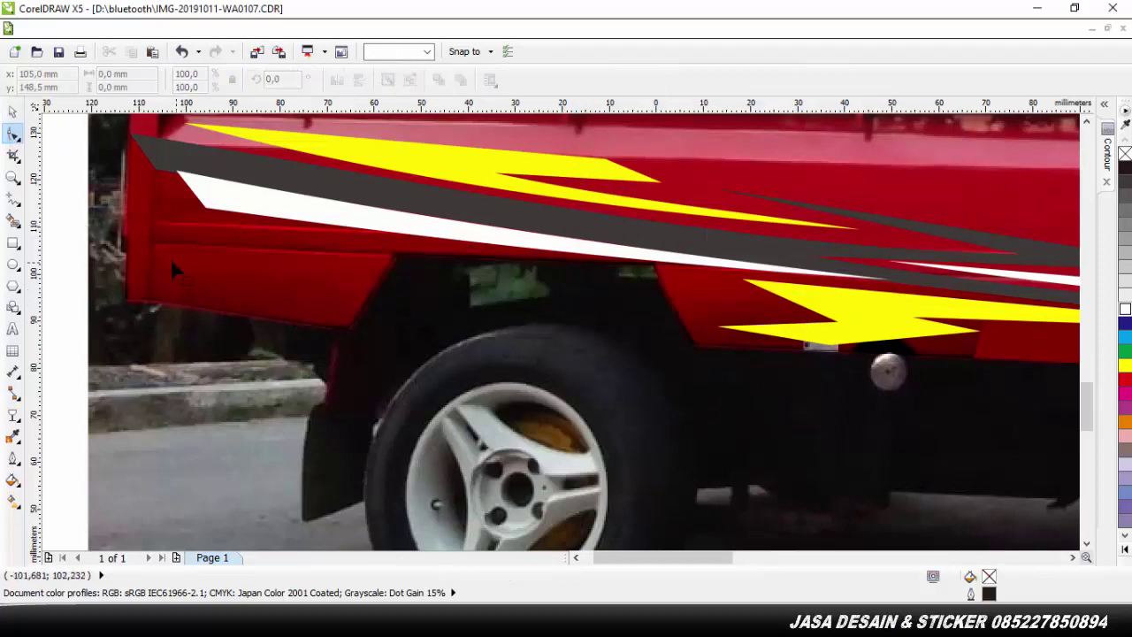
scroll(177, 261, "down", 2)
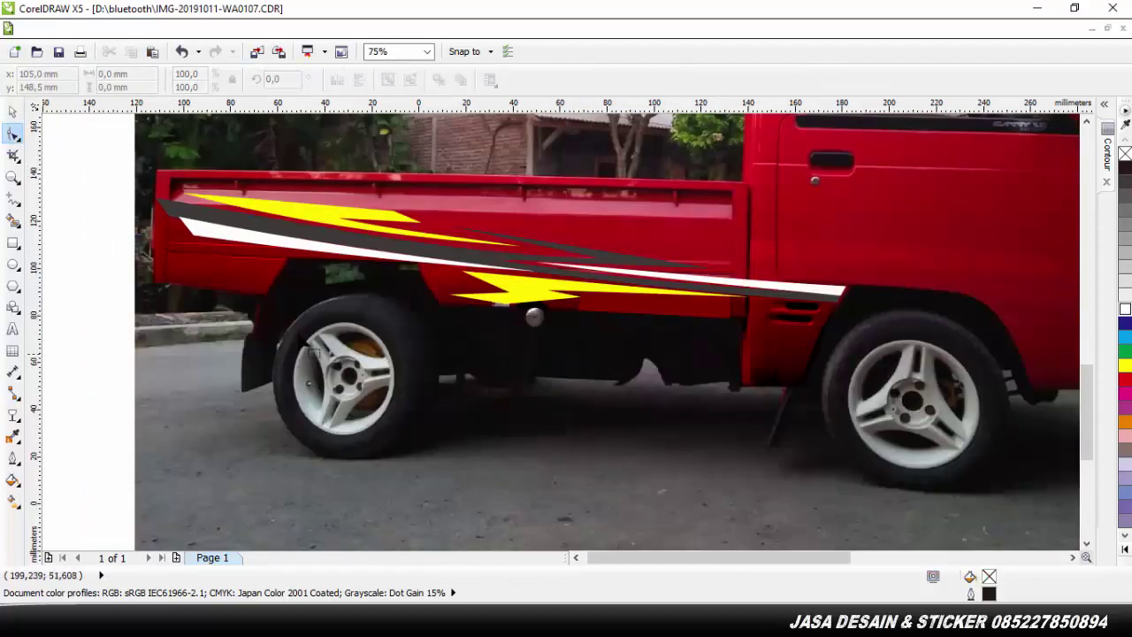
left_click(182, 53)
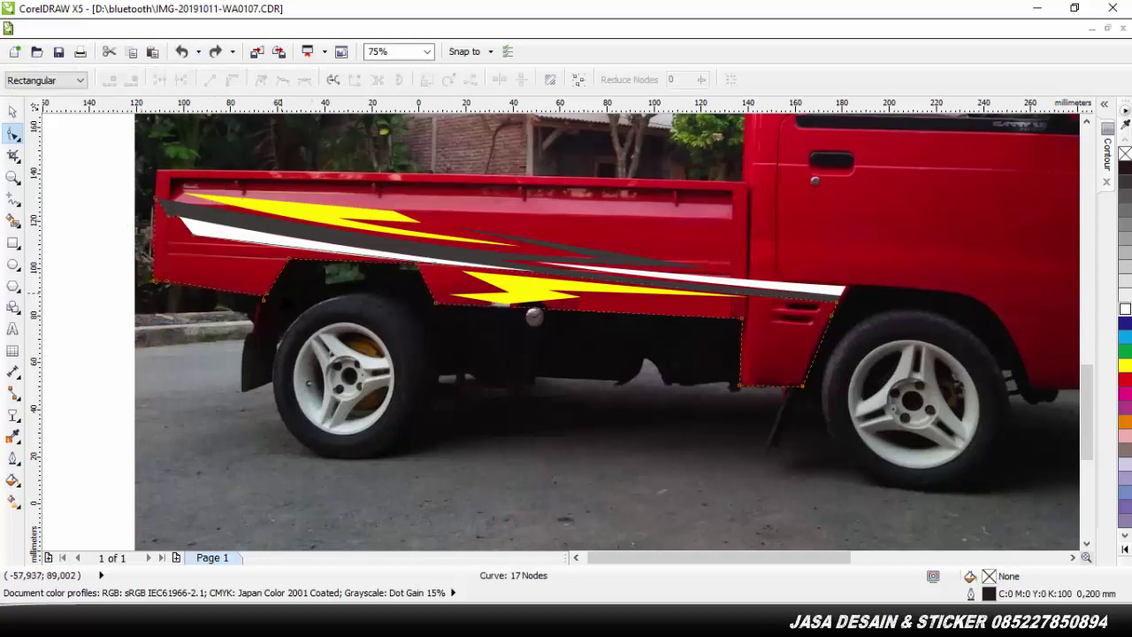
Try a color balance of 25 for cyan-red and -66 for magenta-green with the outline selected
left_click(243, 30)
mouse_move(267, 46)
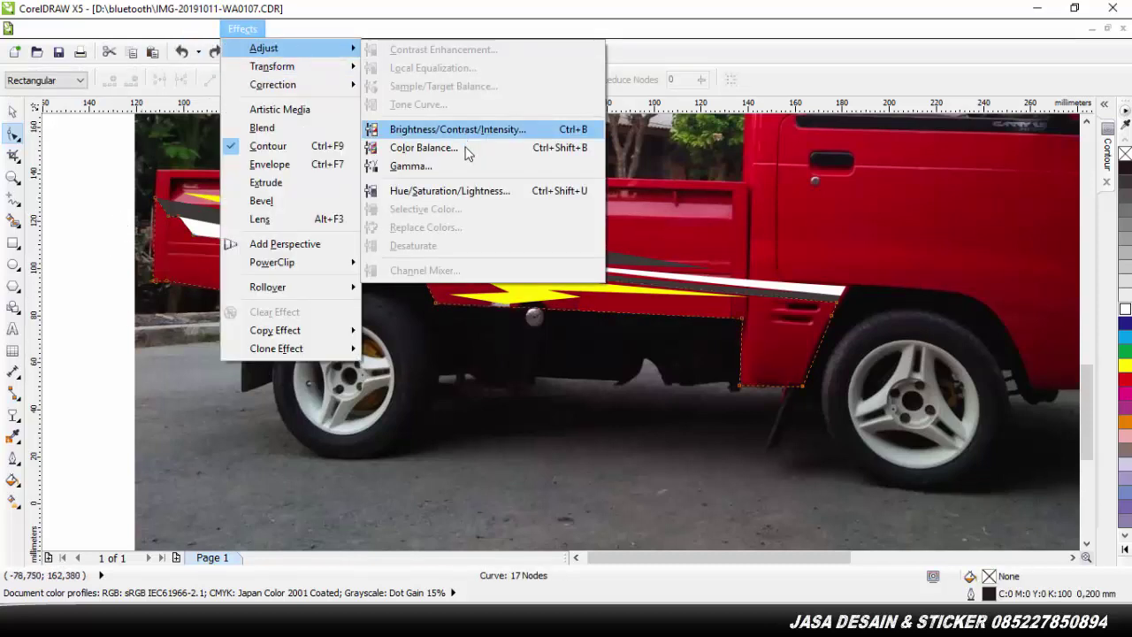
left_click(416, 147)
left_click_drag(558, 231, 755, 131)
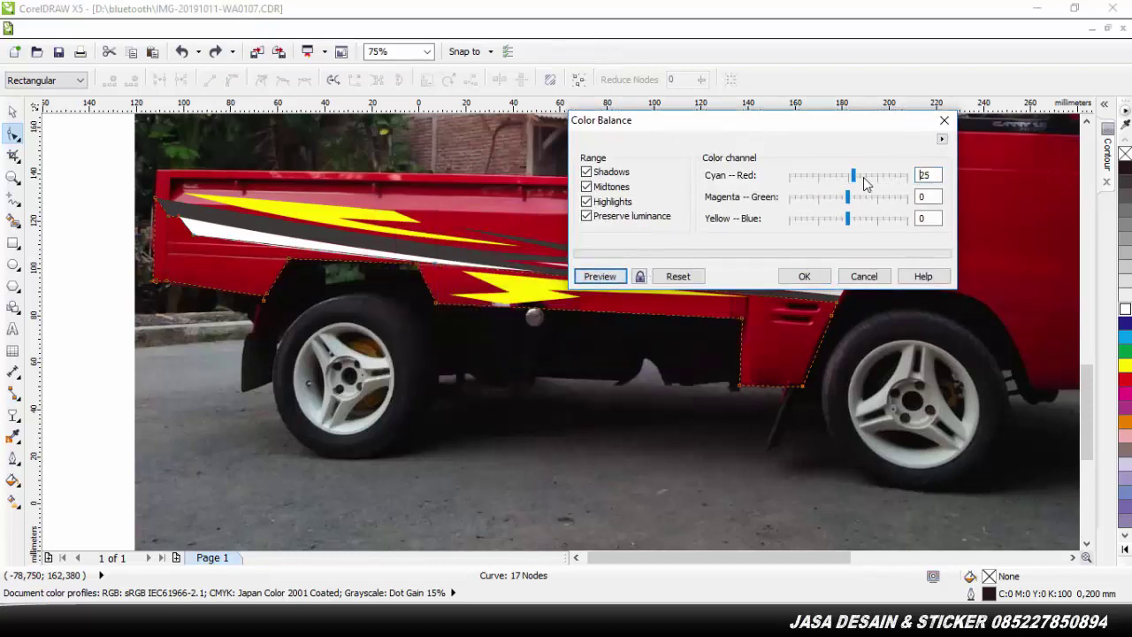
left_click(600, 269)
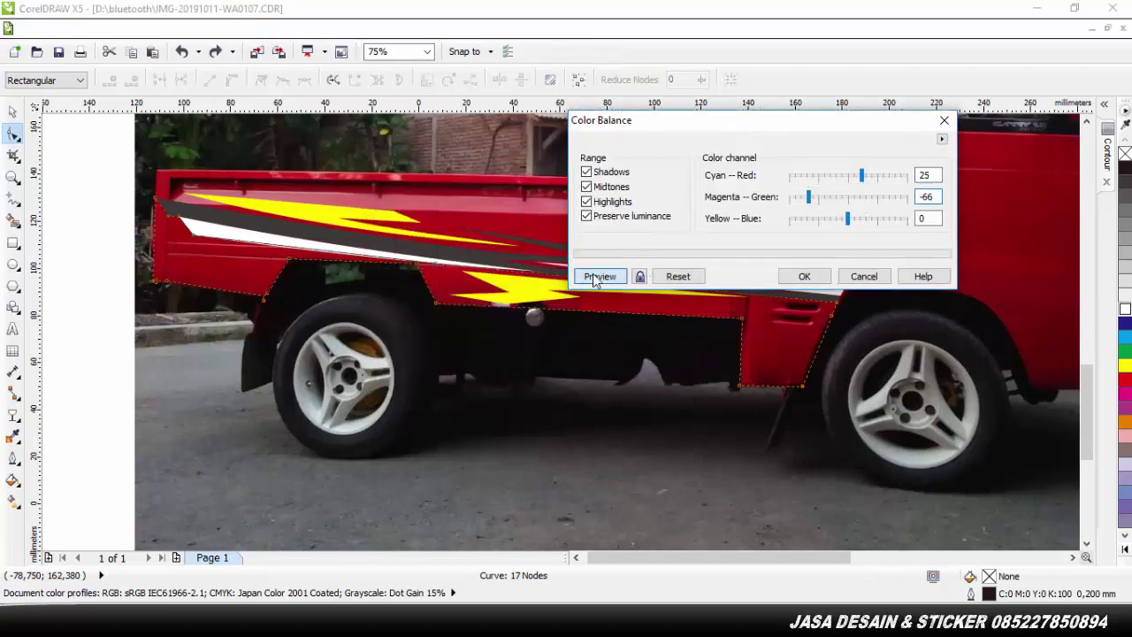
left_click(855, 278)
Try a master hue shift of 83 with the outline selected for node editing
left_click(243, 29)
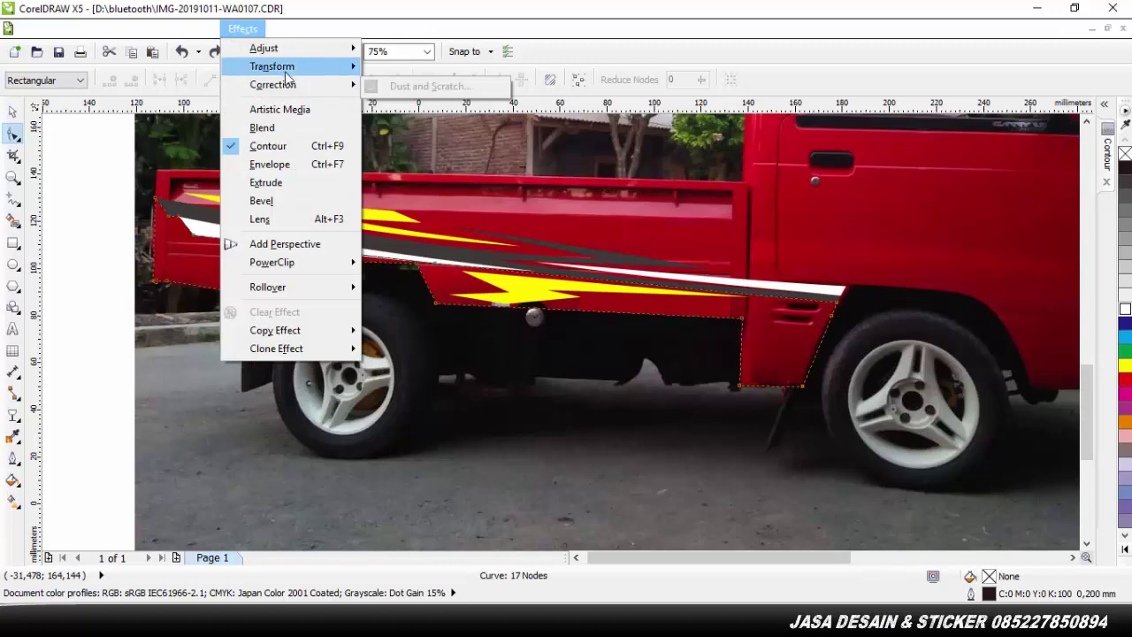
mouse_move(287, 53)
left_click(451, 190)
left_click_drag(580, 204, 770, 116)
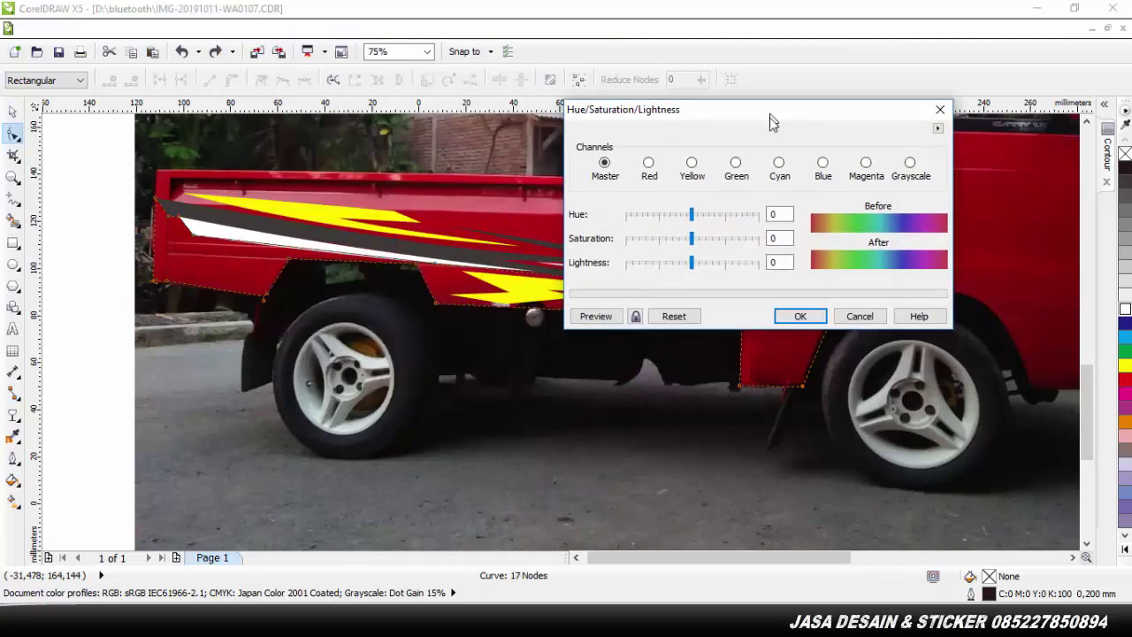
left_click_drag(703, 214, 704, 215)
left_click(726, 217)
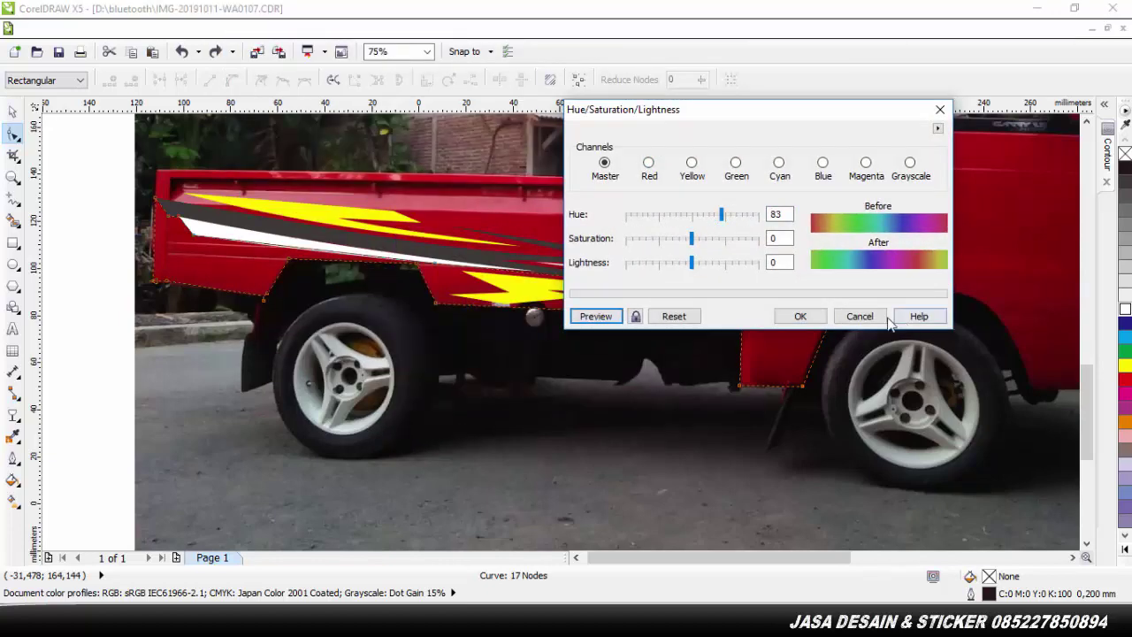
left_click(871, 318)
Reselect the outline as an object and try several master hue shifts on it, including 126
left_click(14, 113)
left_click(243, 30)
mouse_move(270, 48)
left_click(450, 190)
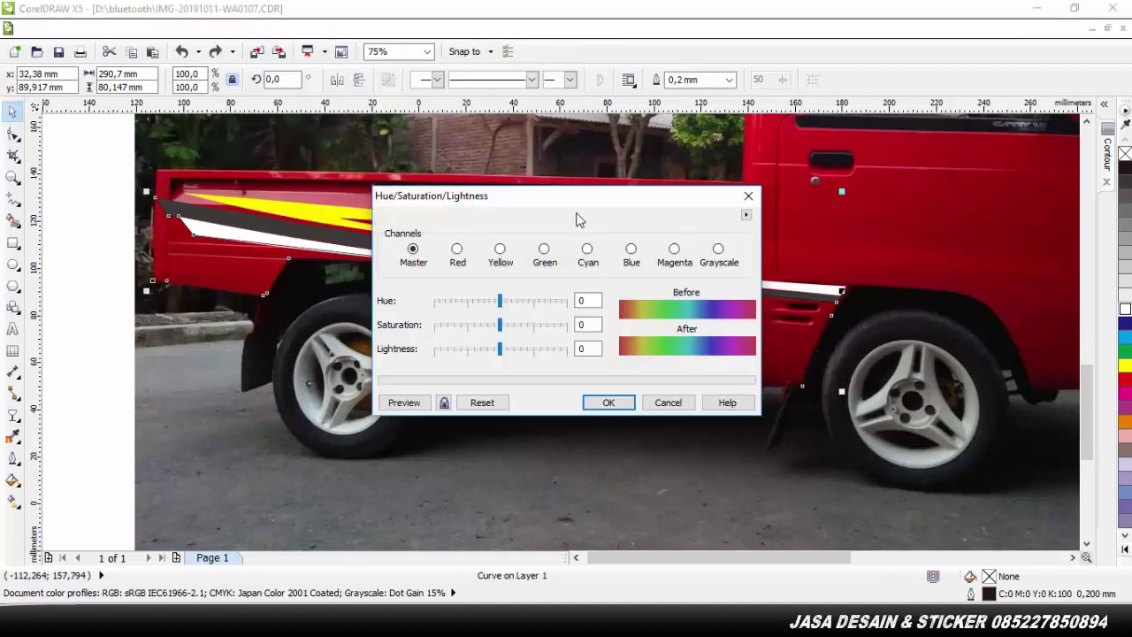
left_click_drag(576, 197, 738, 180)
left_click(674, 284)
left_click(568, 387)
left_click(688, 284)
left_click(575, 386)
left_click(709, 284)
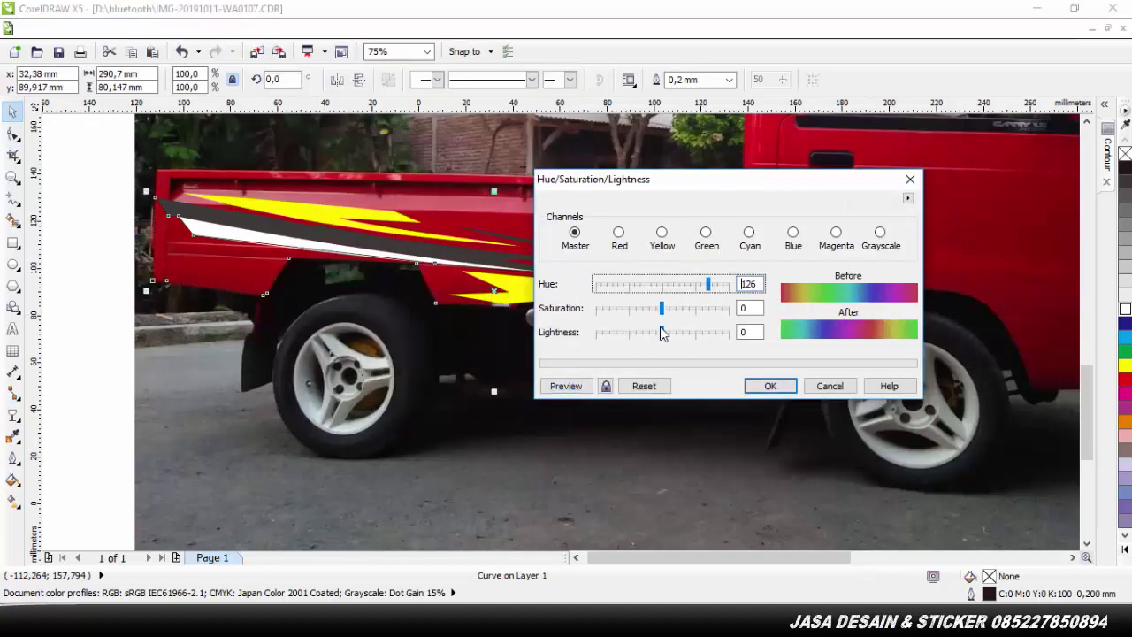
left_click(614, 284)
left_click(560, 387)
Try a hue shift of 47 and a higher one on the red channel only
left_click(618, 232)
left_click(677, 285)
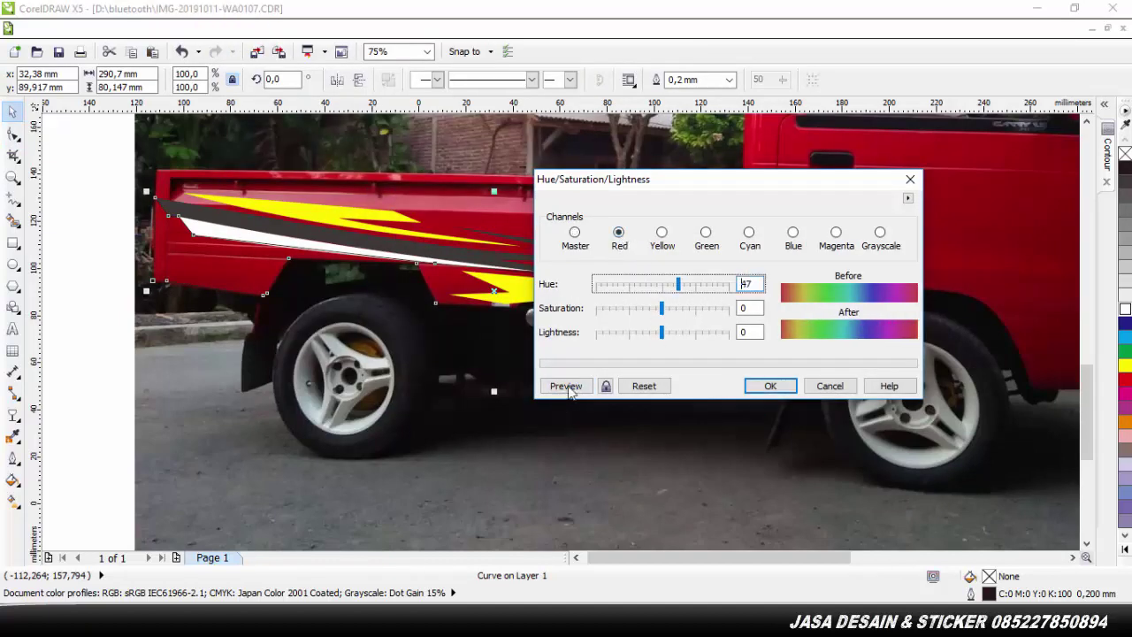
left_click(569, 388)
left_click(697, 284)
left_click(828, 386)
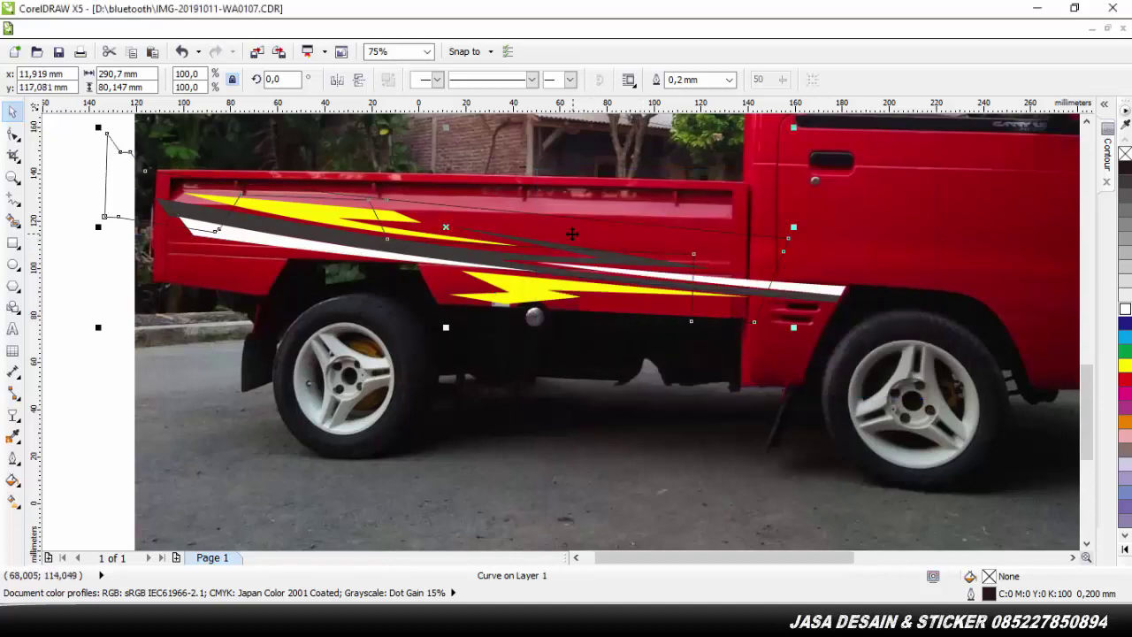
Move the outline clear of the cut-out lower body section and remove it, keeping the section in its original place
left_click_drag(580, 281, 640, 187)
left_click_drag(189, 242, 166, 271)
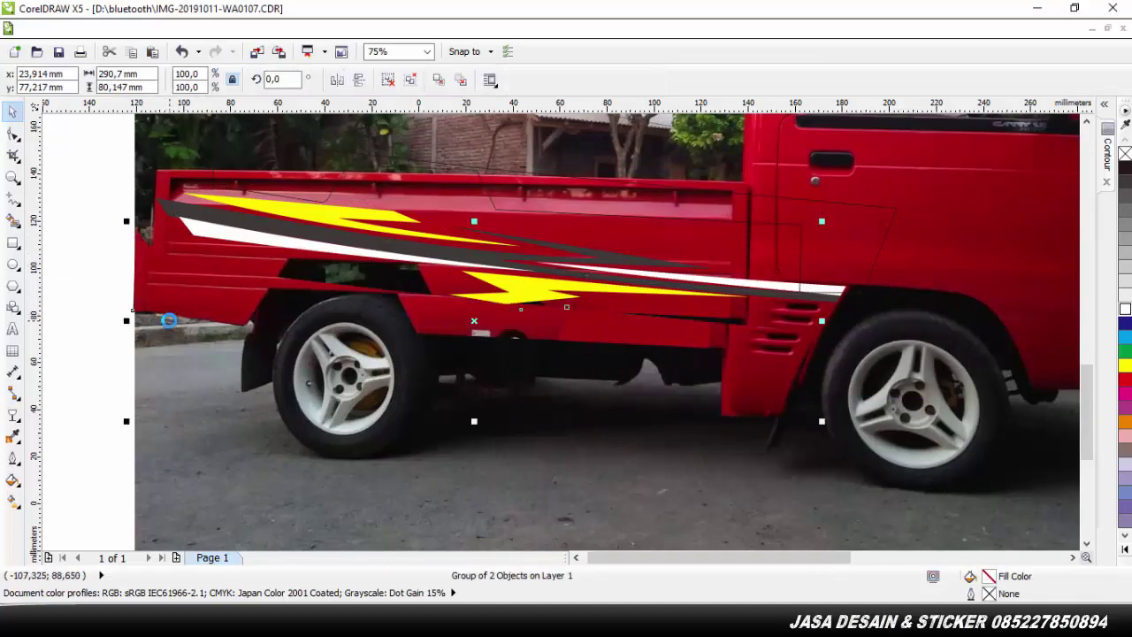
key("ctrl+z")
left_click(367, 165)
left_click(367, 164)
Open the Hue/Saturation/Lightness adjustment for the cut-out lower body section, preview a master hue of 43, and move the dialog clear of the stripes
left_click(256, 28)
mouse_move(270, 45)
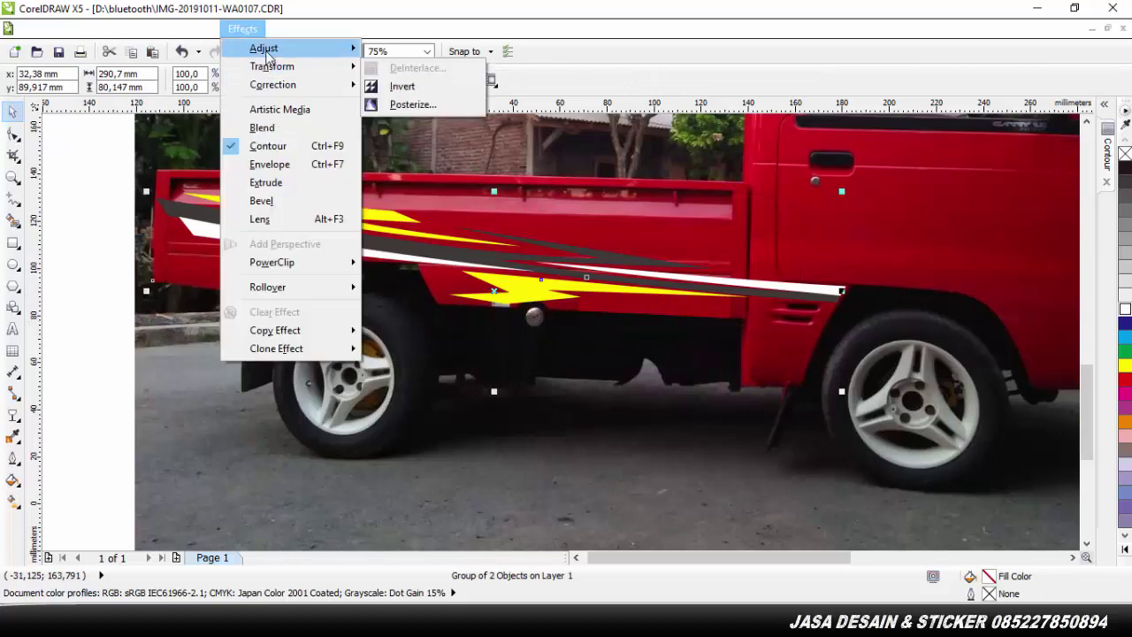
left_click(453, 189)
left_click(548, 306)
left_click(404, 403)
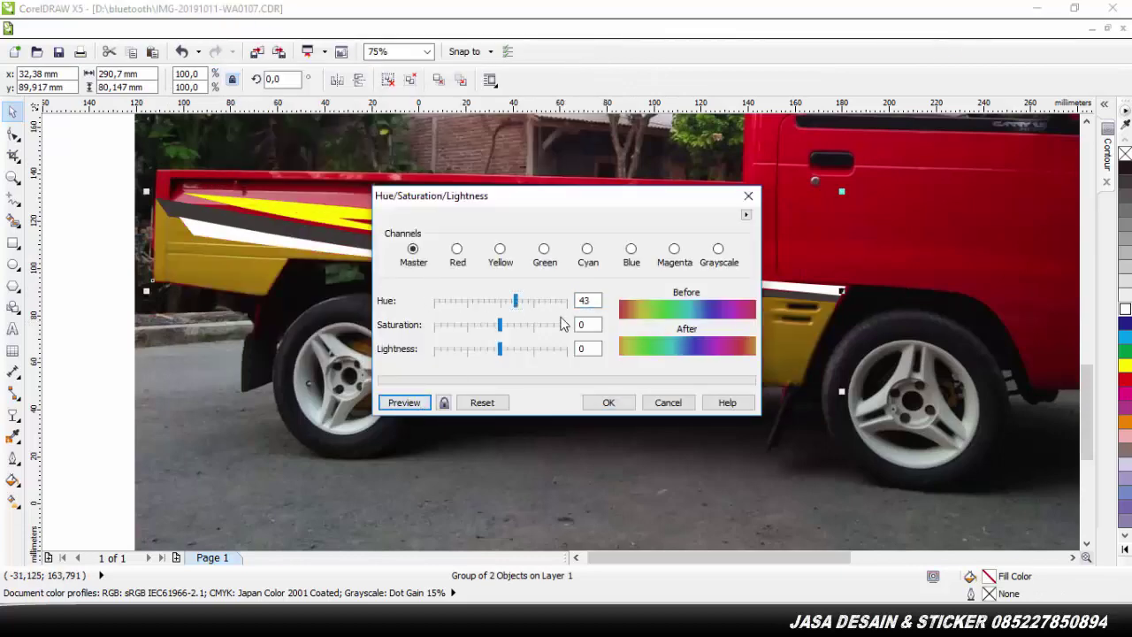
left_click_drag(616, 201, 900, 80)
Try master hue shifts of -27, -81, 178 and 108 on the lower body section
left_click(777, 180)
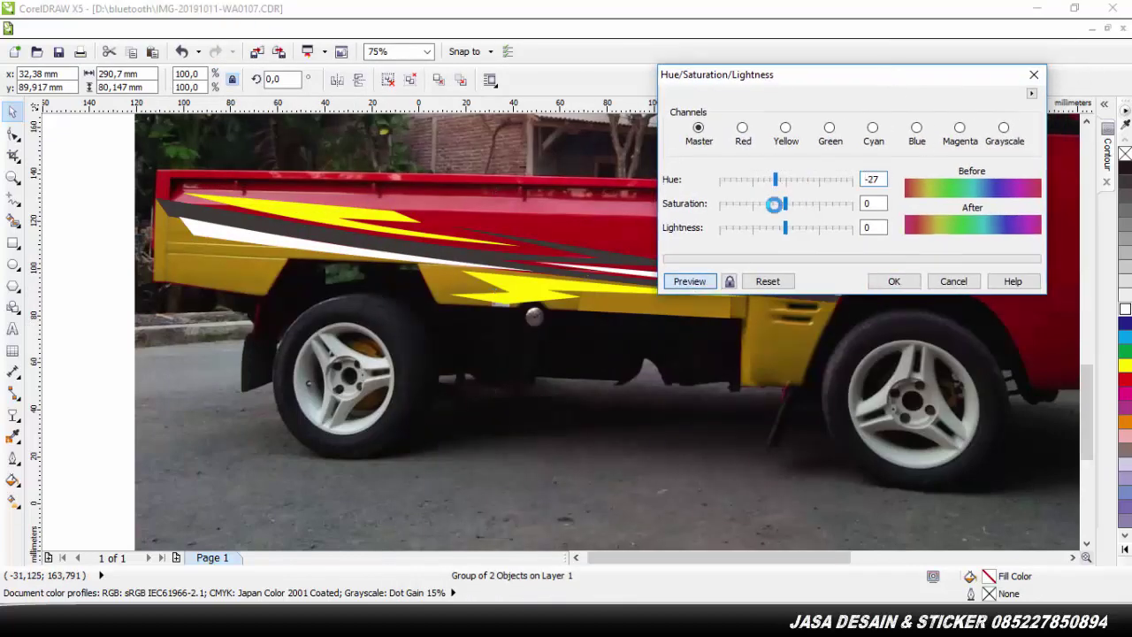
left_click_drag(773, 181, 755, 181)
left_click(695, 281)
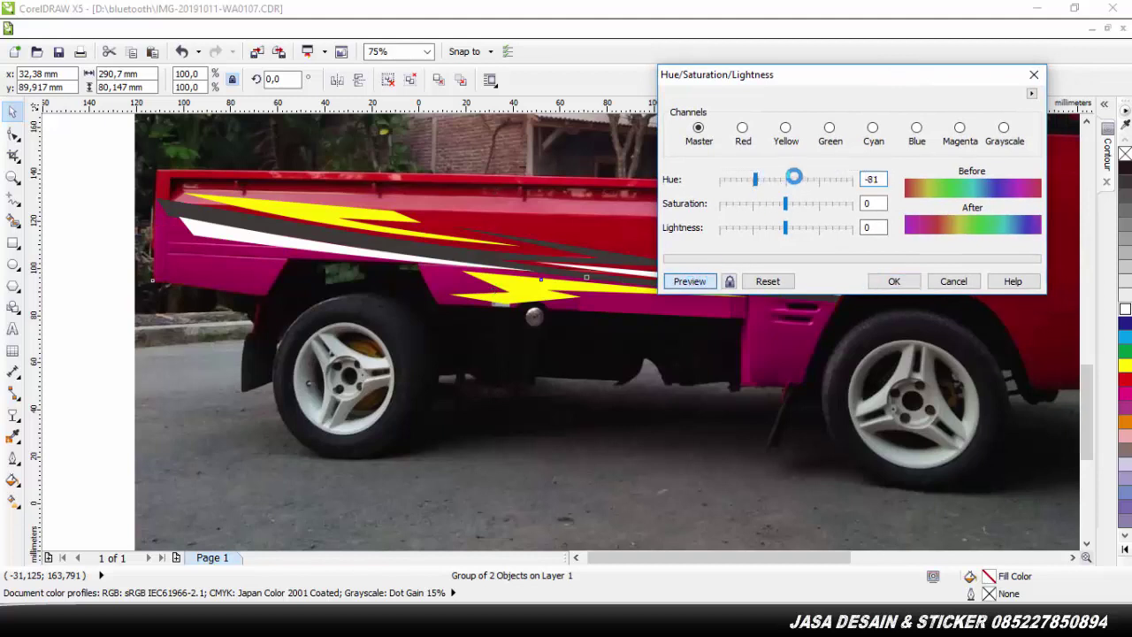
left_click(719, 179)
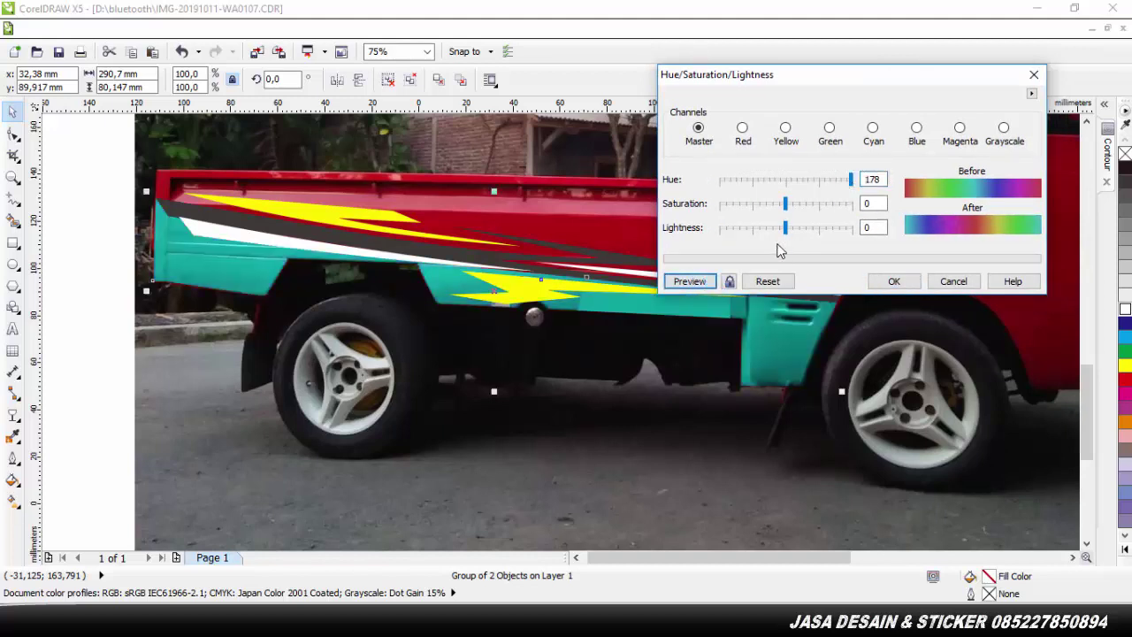
left_click(826, 180)
left_click(698, 281)
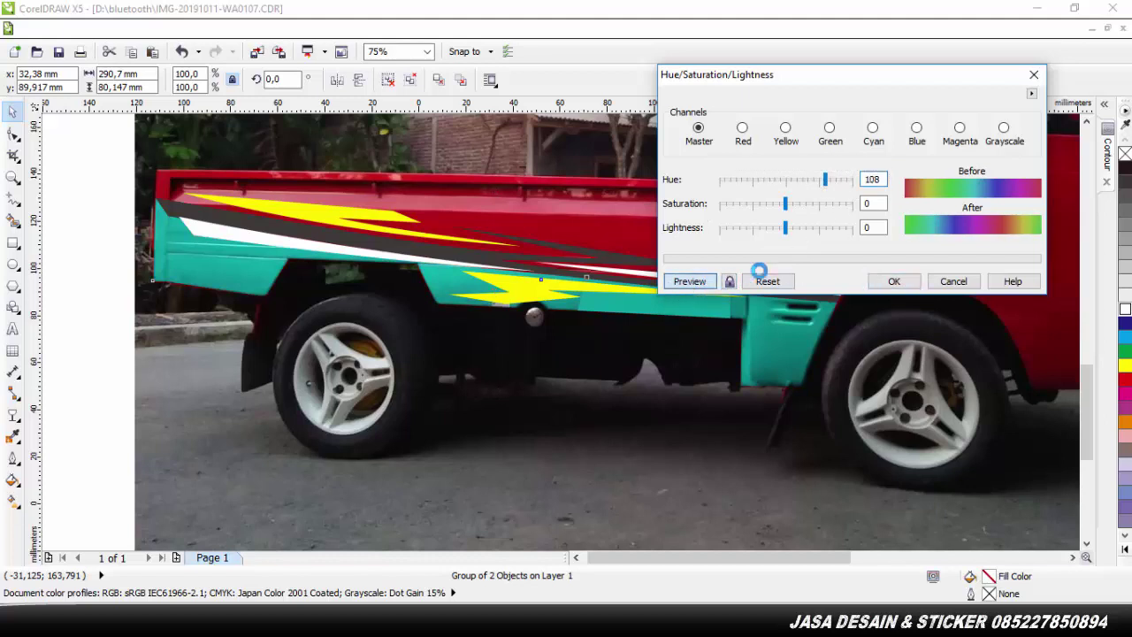
Compare lower hue shifts on the section, including 18, -56 and -83
left_click(707, 280)
left_click_drag(826, 184, 803, 183)
left_click(703, 281)
left_click(794, 179)
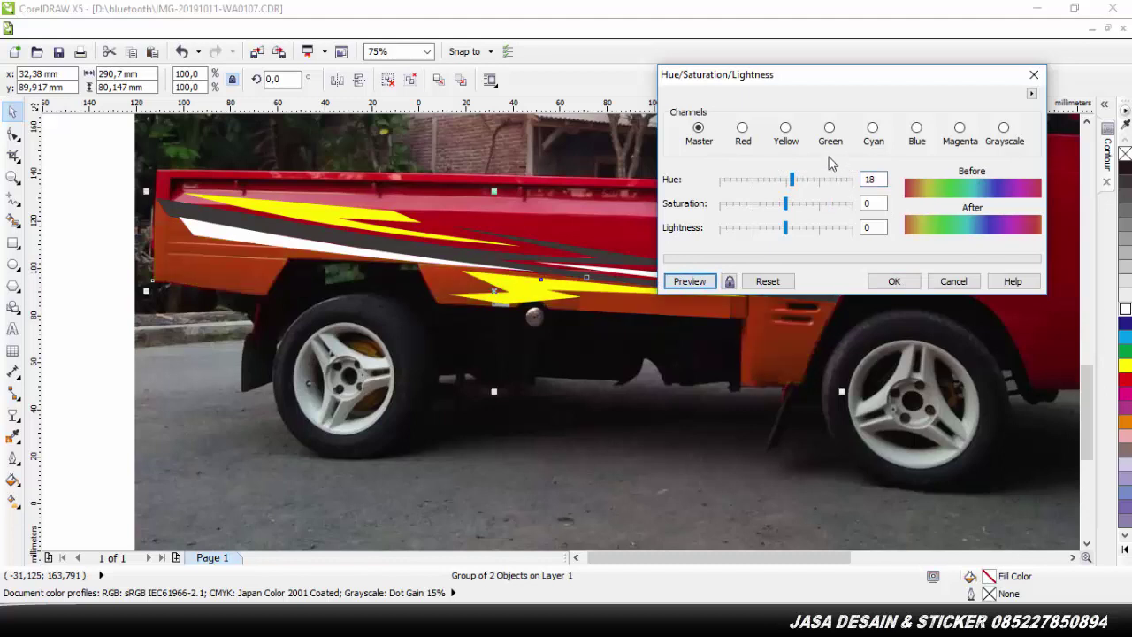
left_click(777, 180)
left_click(766, 181)
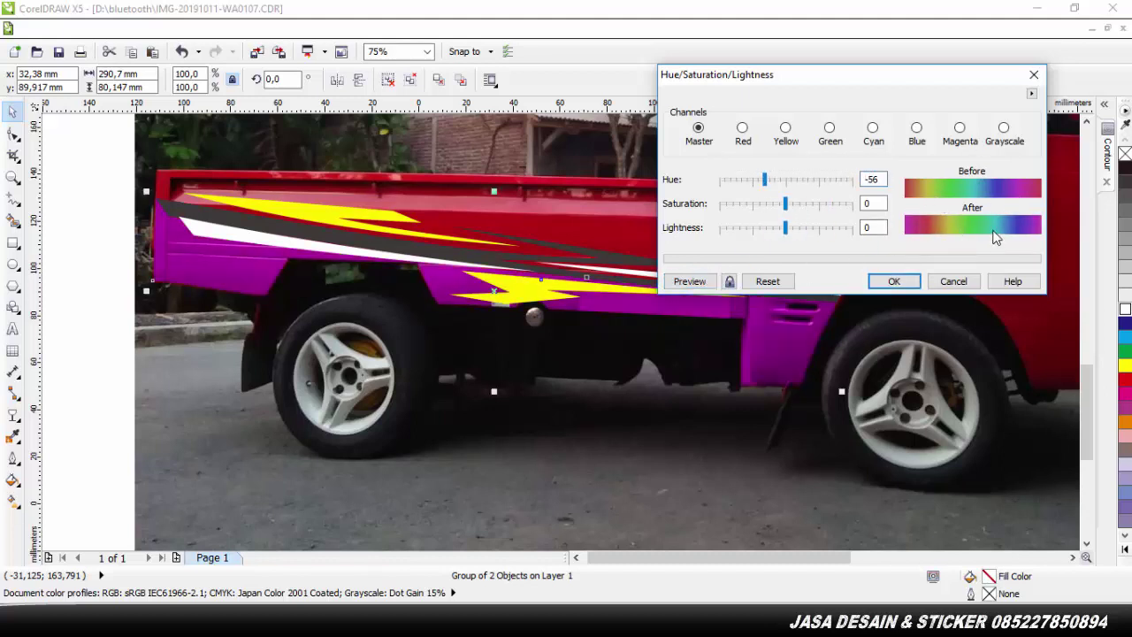
left_click(759, 181)
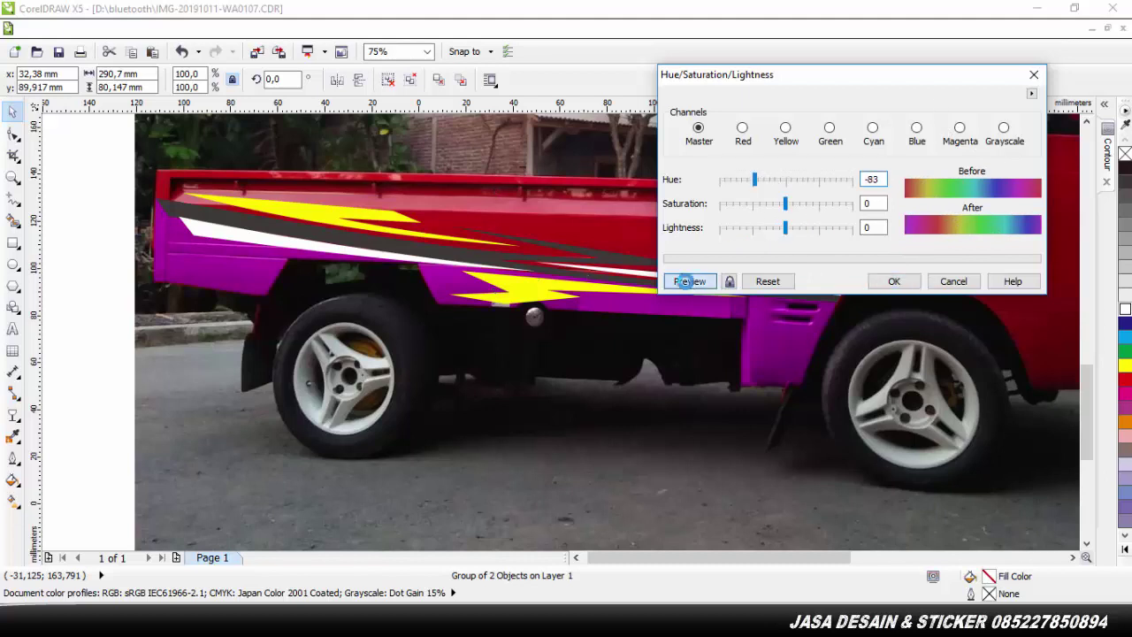
left_click(689, 281)
Set the lower body section's hue to -97 and saturation to -97, and apply the adjustment
left_click(748, 180)
left_click(699, 283)
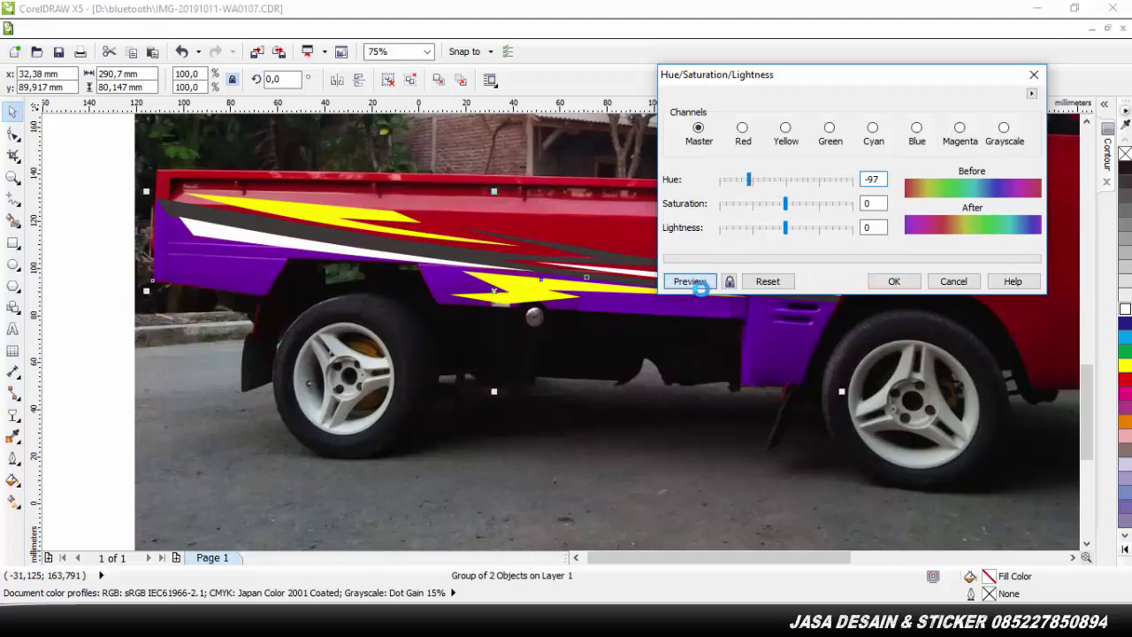
left_click(718, 204)
left_click(689, 282)
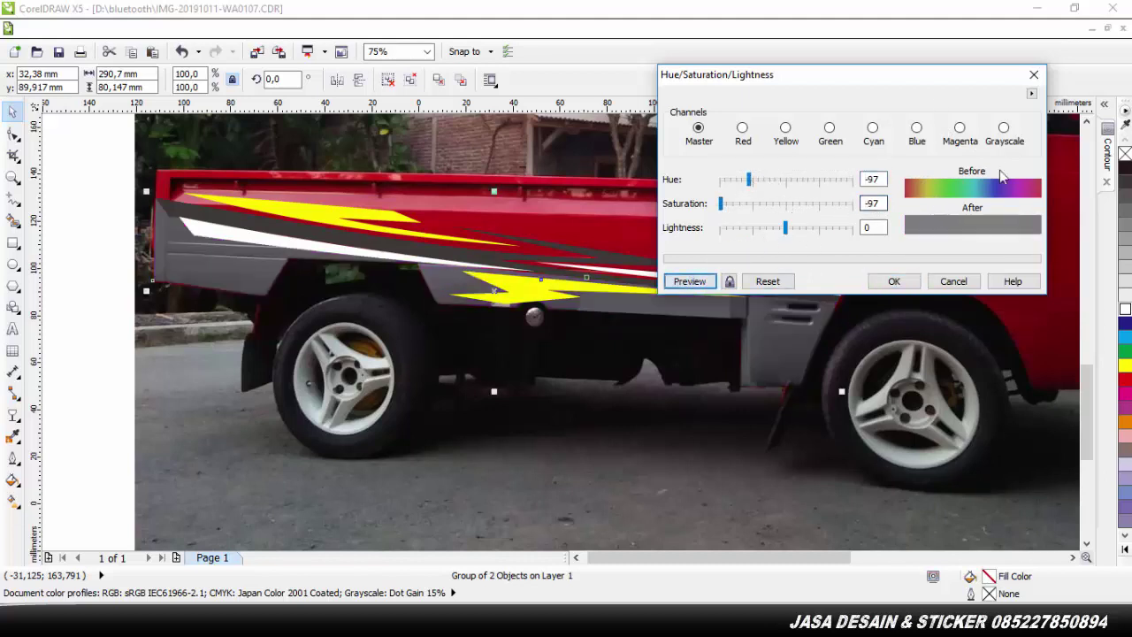
left_click(894, 281)
left_click(102, 231)
left_click(181, 258)
left_click(78, 230)
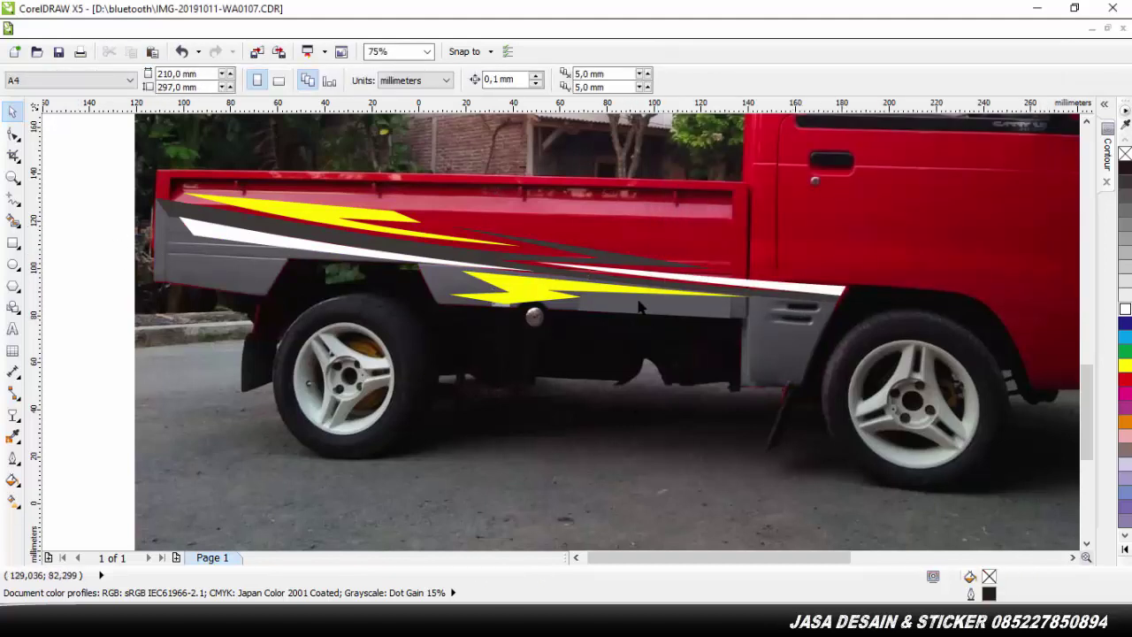
Ungroup all objects of the dark gray strip beneath the lower yellow stripe, keeping it in its original place
left_click(627, 305)
right_click(625, 305)
left_click(686, 28)
left_click(116, 320)
left_click(589, 307)
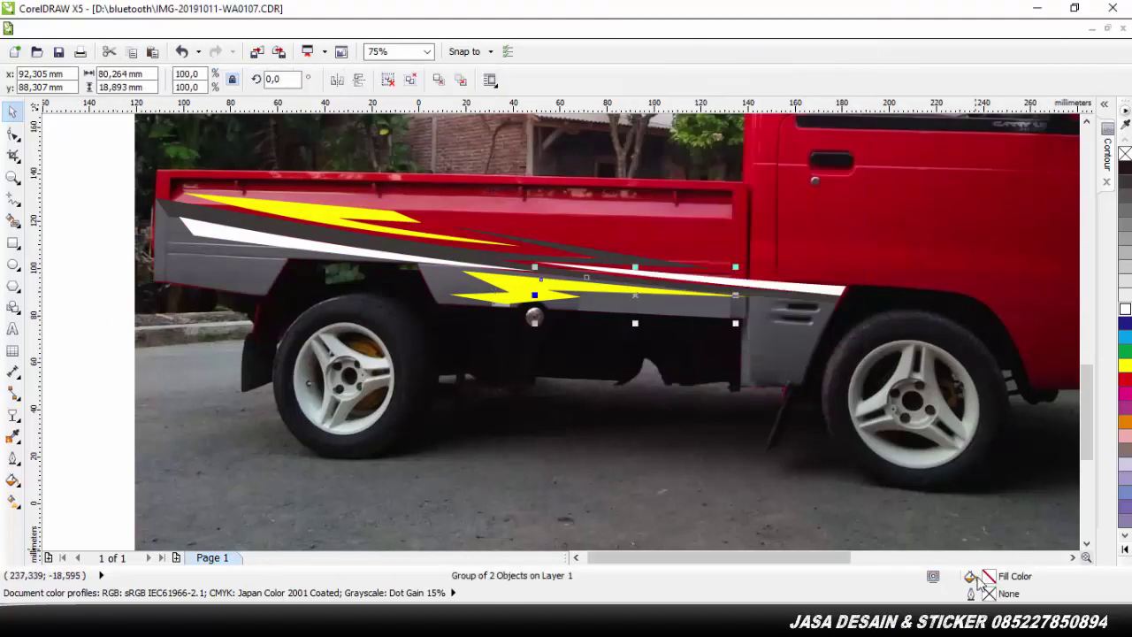
left_click_drag(681, 307, 695, 360)
key("ctrl+z")
right_click(636, 310)
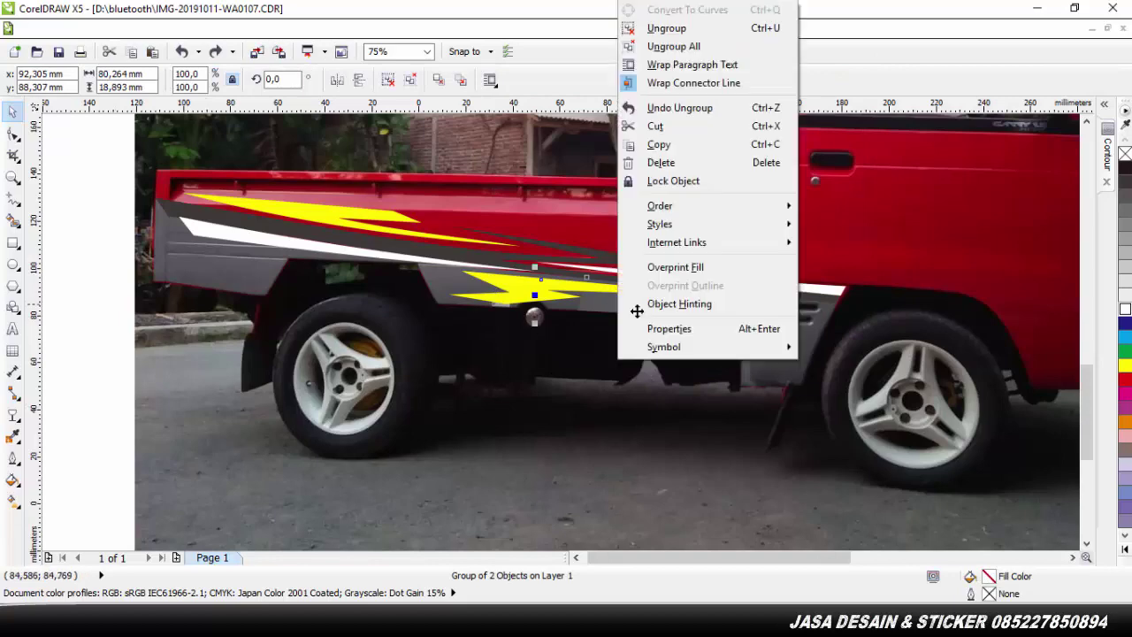
left_click(681, 45)
left_click(93, 301)
Give the dark gray strip piece a linear two-color fountain fill at 90 degrees, with its end color sampled from the adjacent gray body
left_click(612, 308)
left_click(13, 482)
left_click(100, 380)
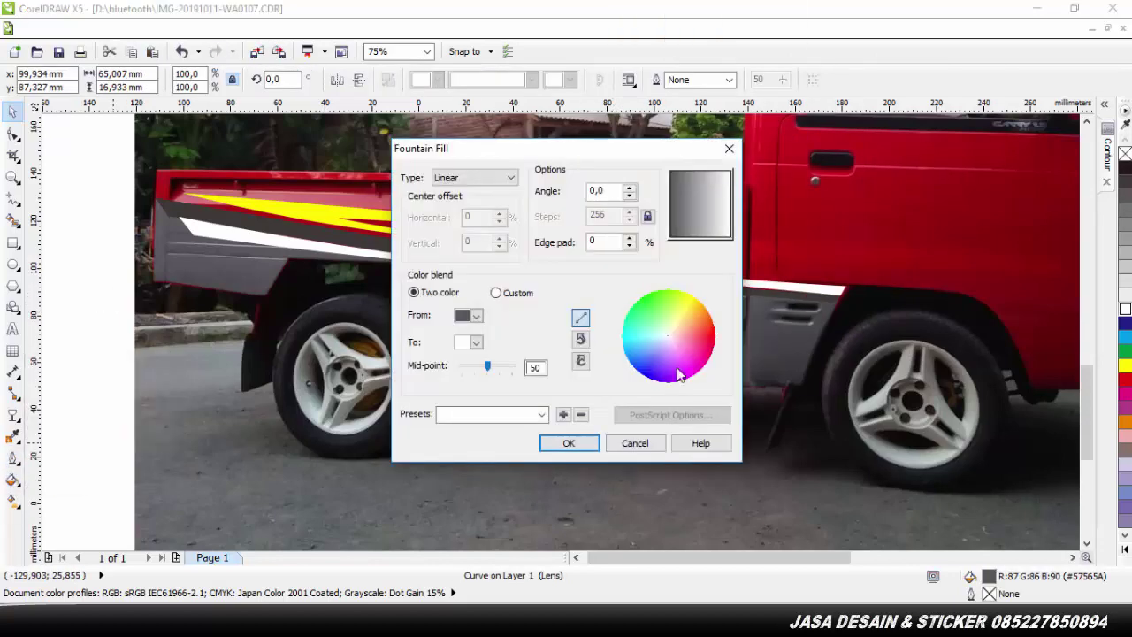
left_click_drag(574, 149, 285, 97)
type("90")
left_click(188, 264)
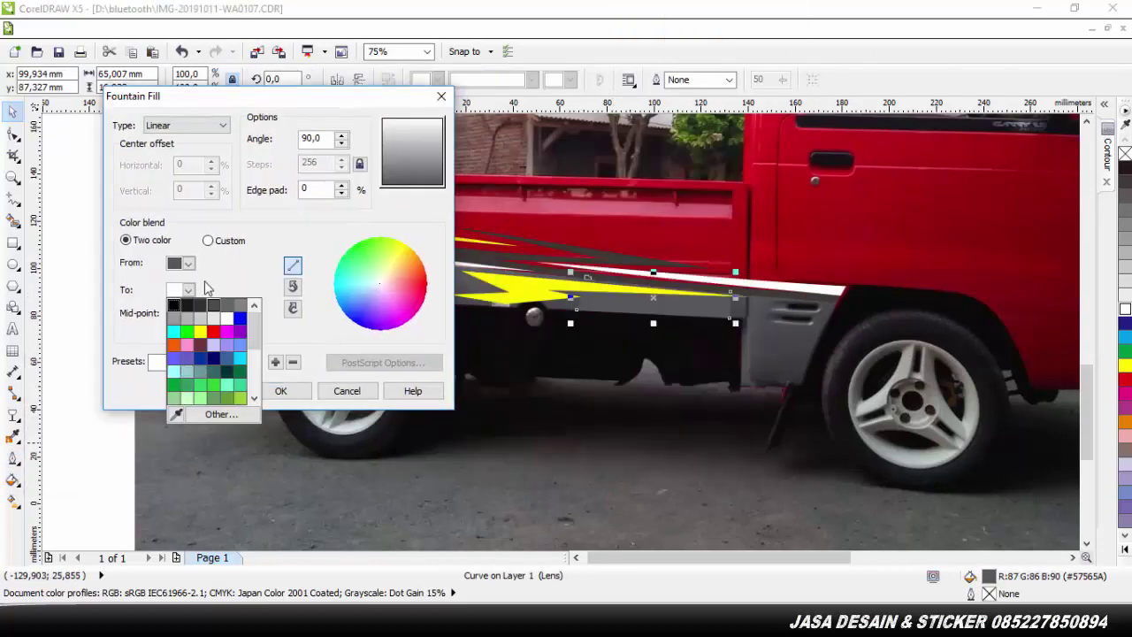
left_click(191, 267)
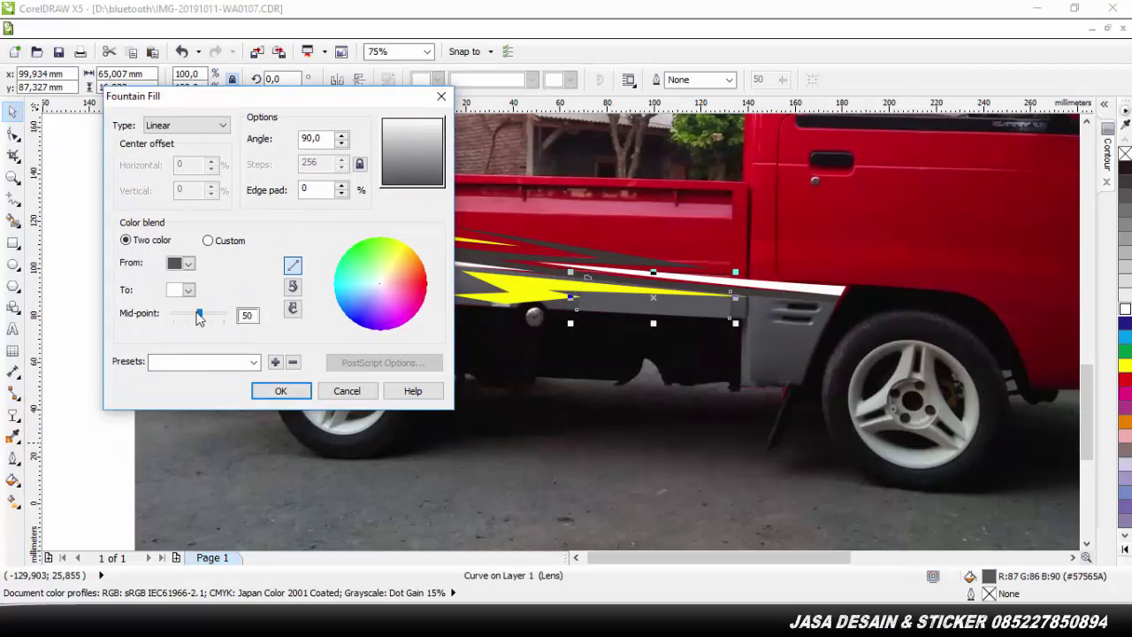
left_click(188, 290)
left_click(176, 414)
left_click(564, 306)
left_click(291, 391)
left_click(116, 382)
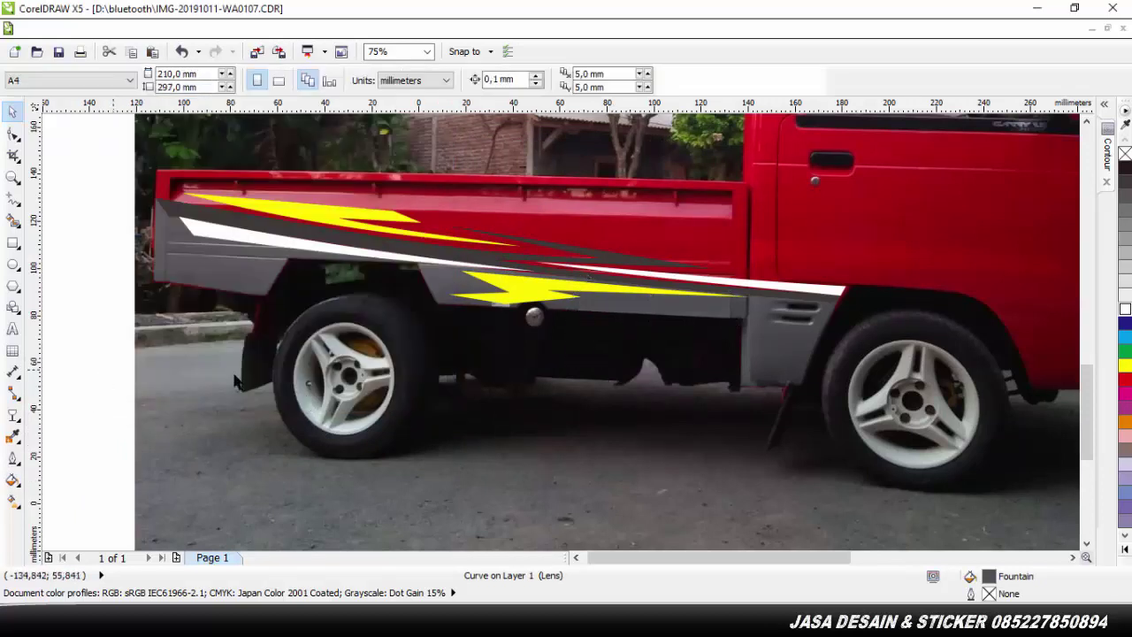
left_click(643, 306)
left_click(125, 316)
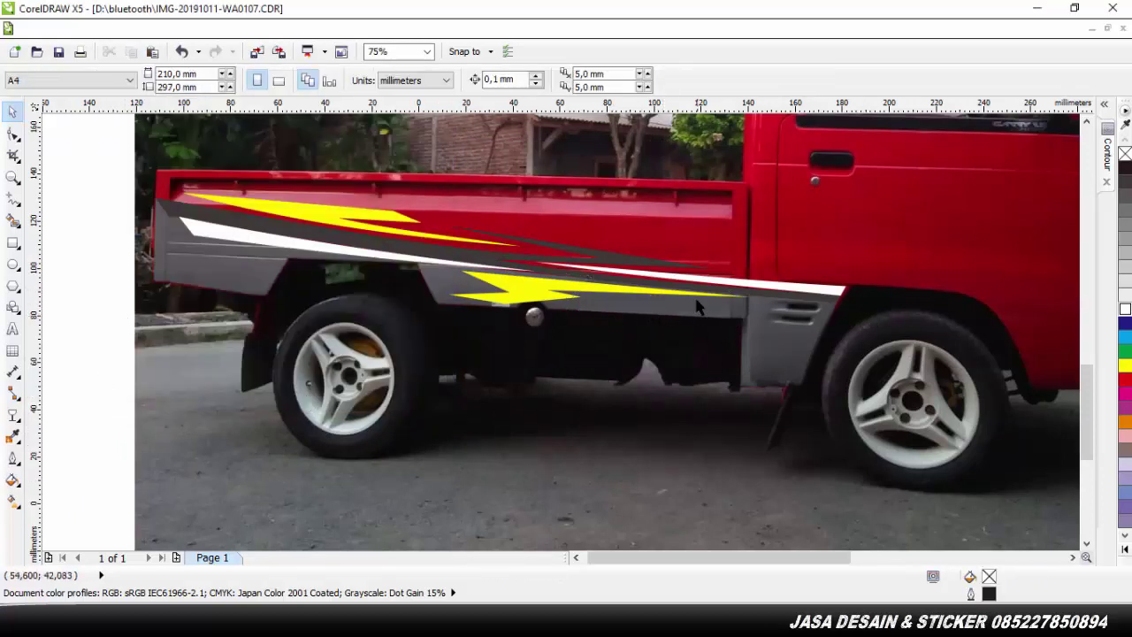
left_click(695, 302)
left_click(122, 308)
key("F10")
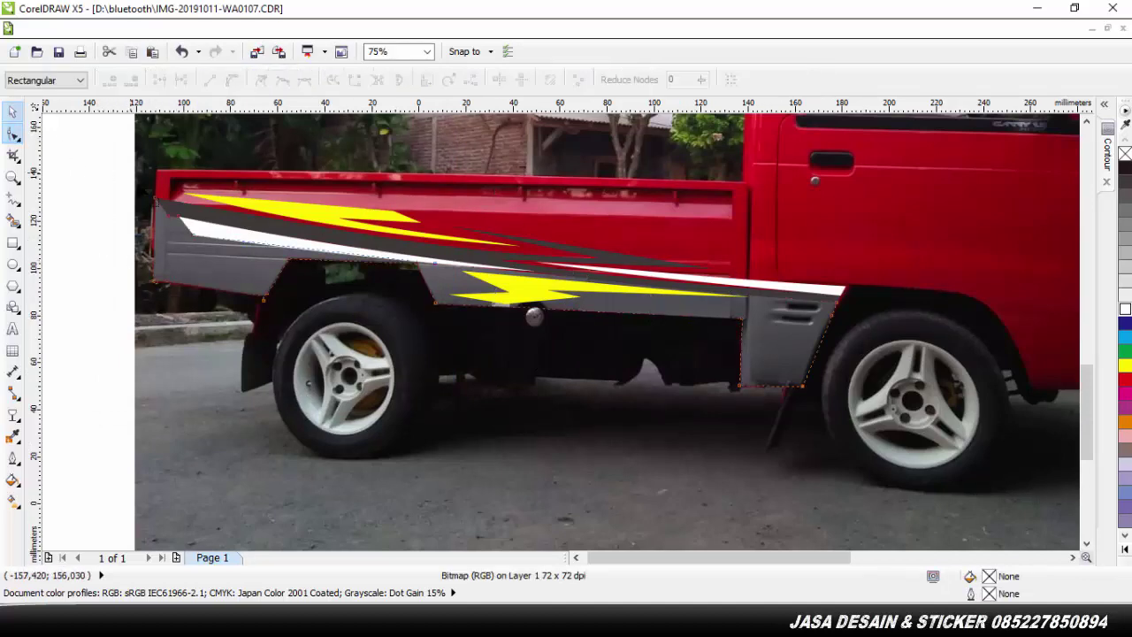
left_click(156, 282)
left_click(499, 619)
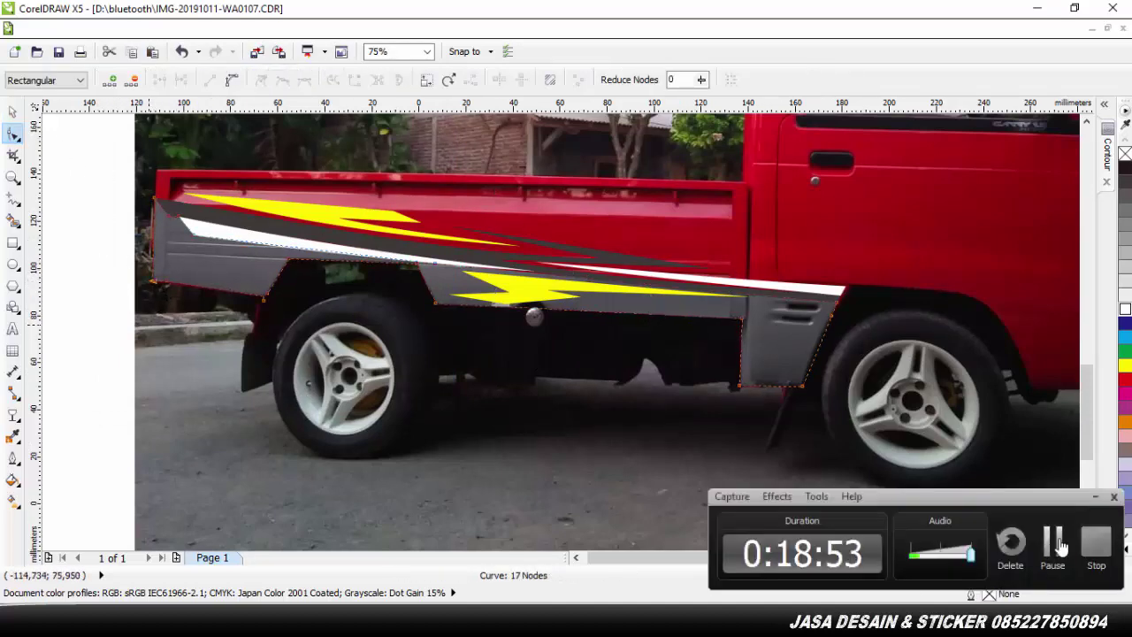
Draw a closed outline around the cab's lower front section, from the front wheel arch to the bumper and along the underside
left_click_drag(641, 558, 834, 562)
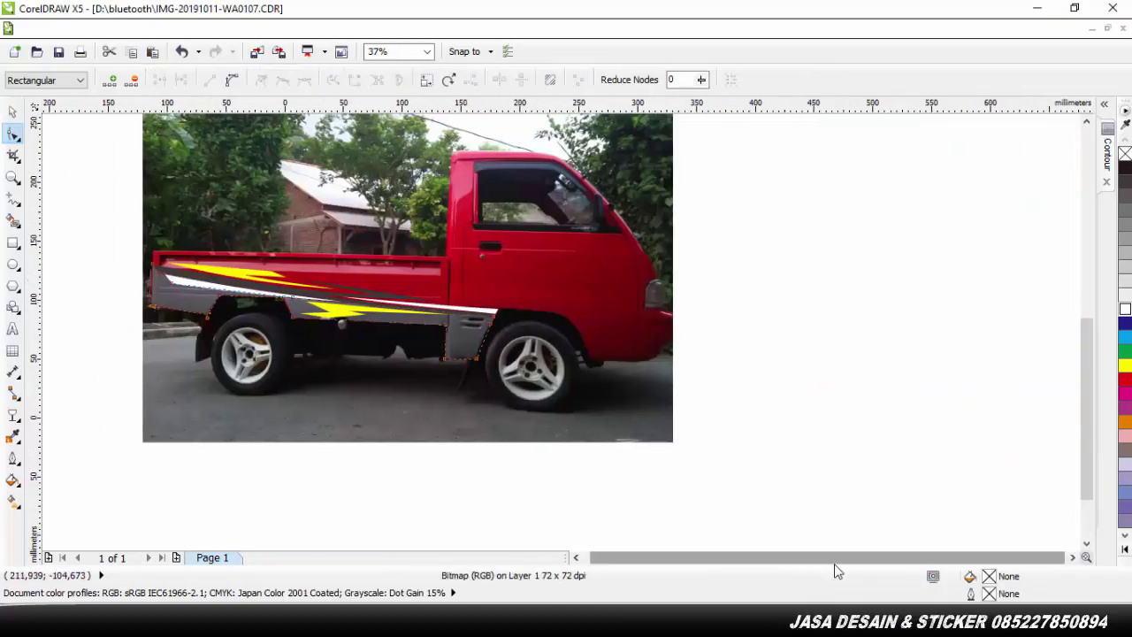
scroll(580, 322, "up", 1)
left_click(12, 200)
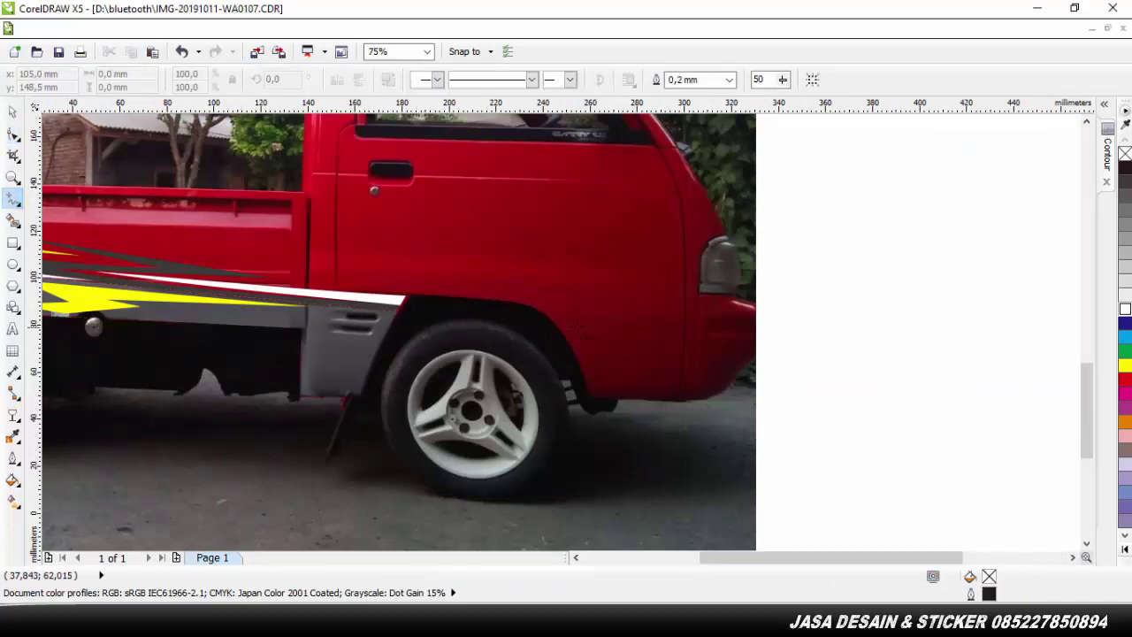
left_click(553, 325)
left_click(756, 355)
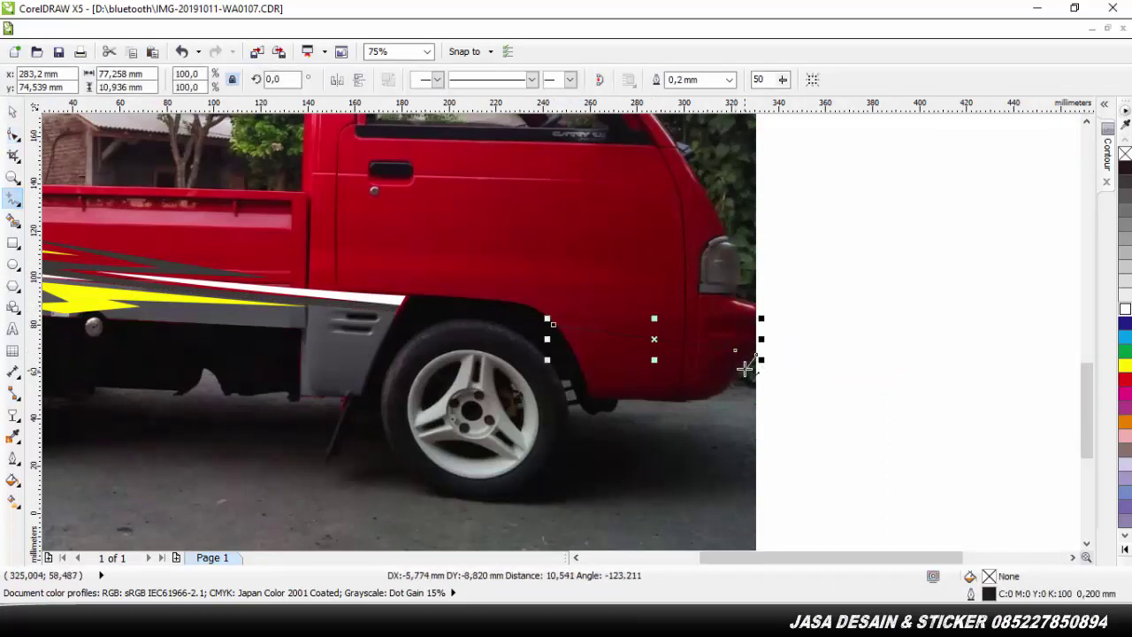
left_click(738, 407)
left_click(588, 400)
left_click(553, 325)
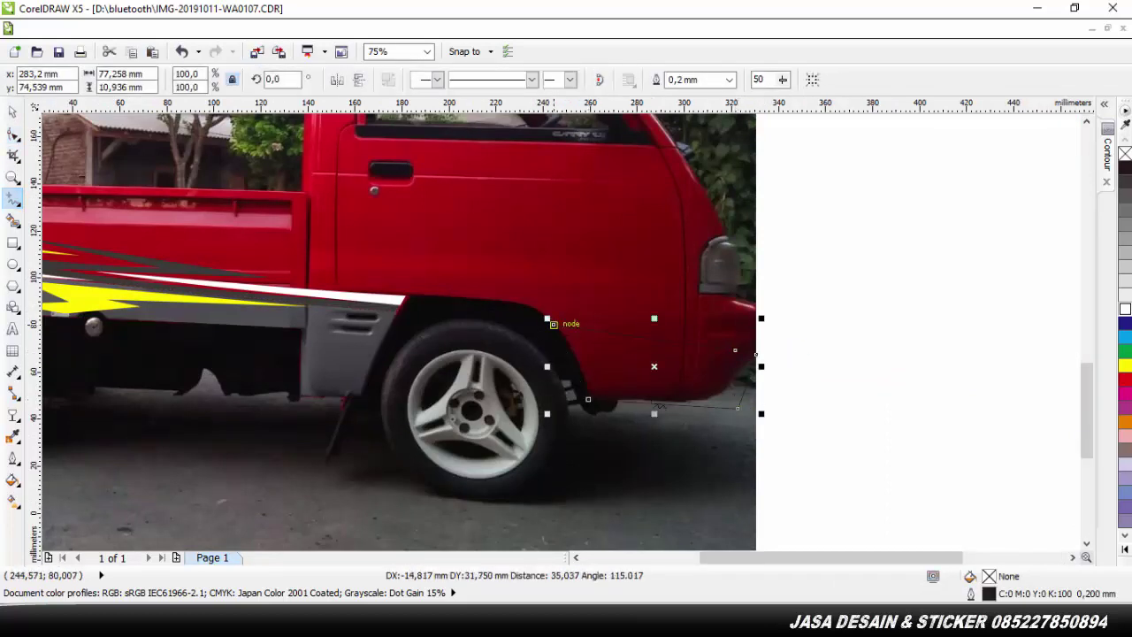
Reshape the outline's rear edge to follow the front wheel arch and lower its upper rear corner
key("F10")
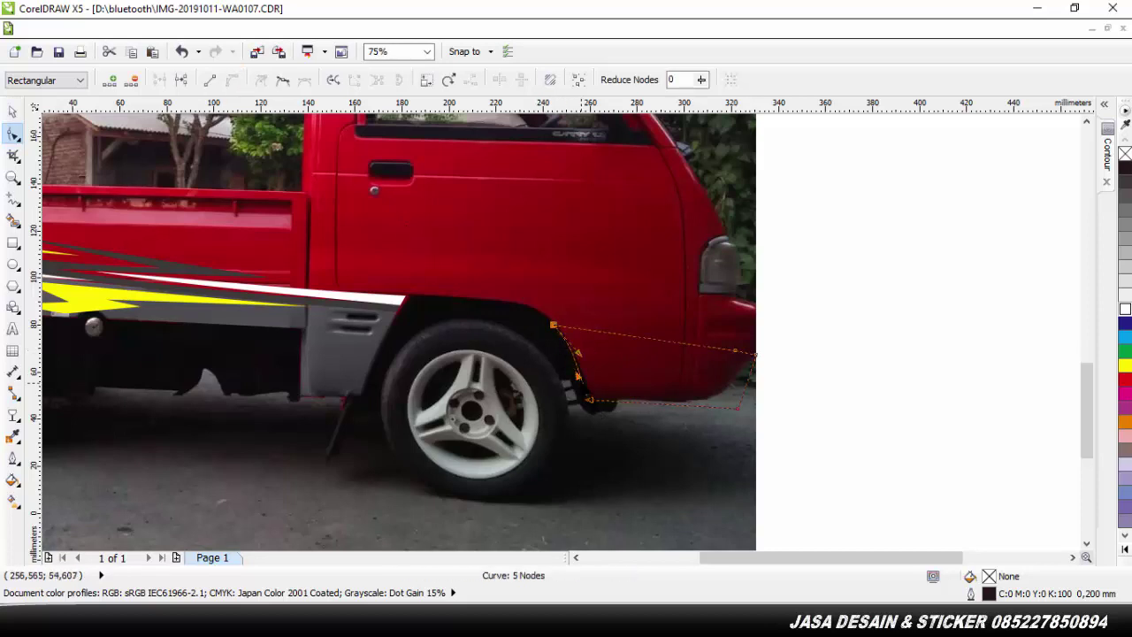
left_click_drag(578, 378, 581, 379)
left_click_drag(554, 324, 563, 338)
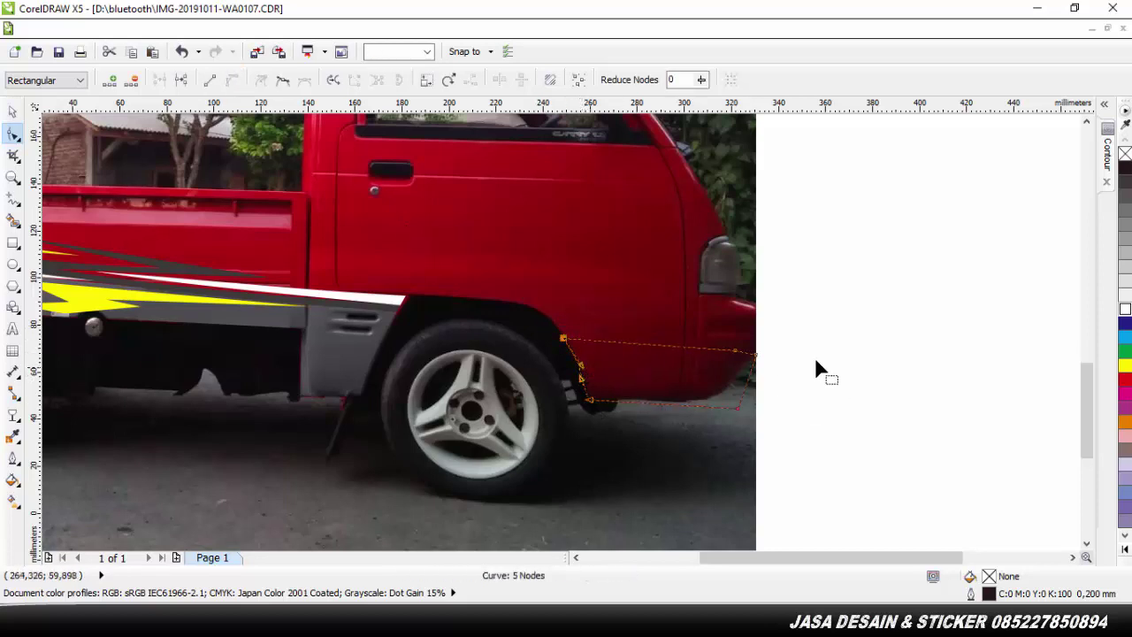
Intersect the outline with the pickup photo to cut out the cab's lower section, and delete the outline
key("space")
left_click(704, 250, "shift")
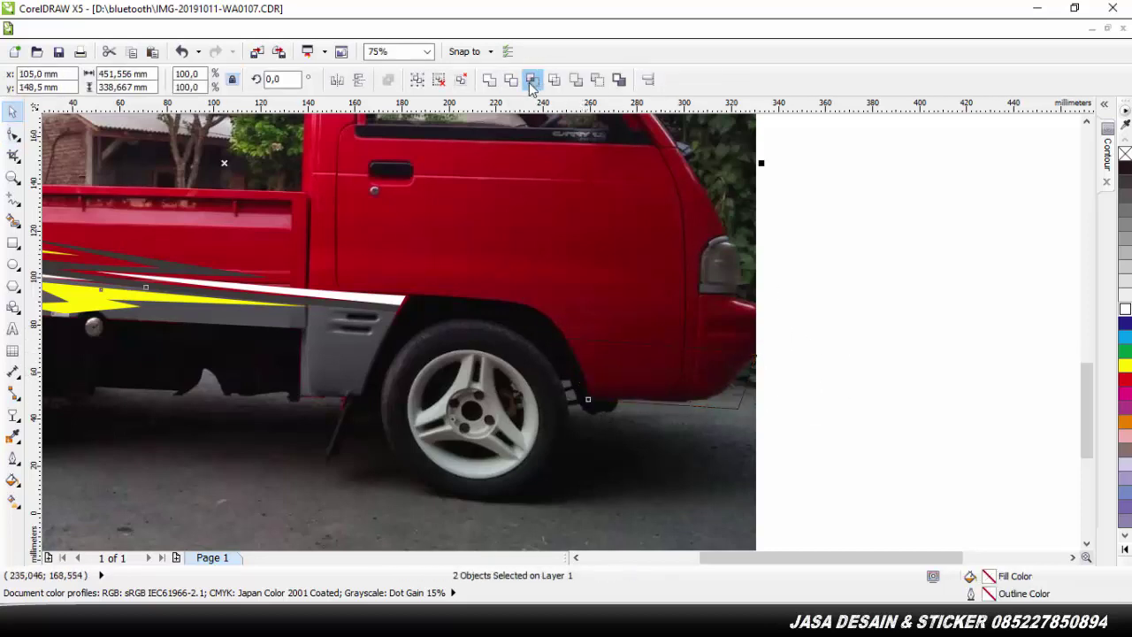
left_click(531, 80)
left_click(884, 380)
left_click(658, 382)
key("Delete")
Recolor the cab's lower cut-out gray with a master hue of -178 and saturation of -100
key("Tab")
left_click(222, 26)
mouse_move(260, 48)
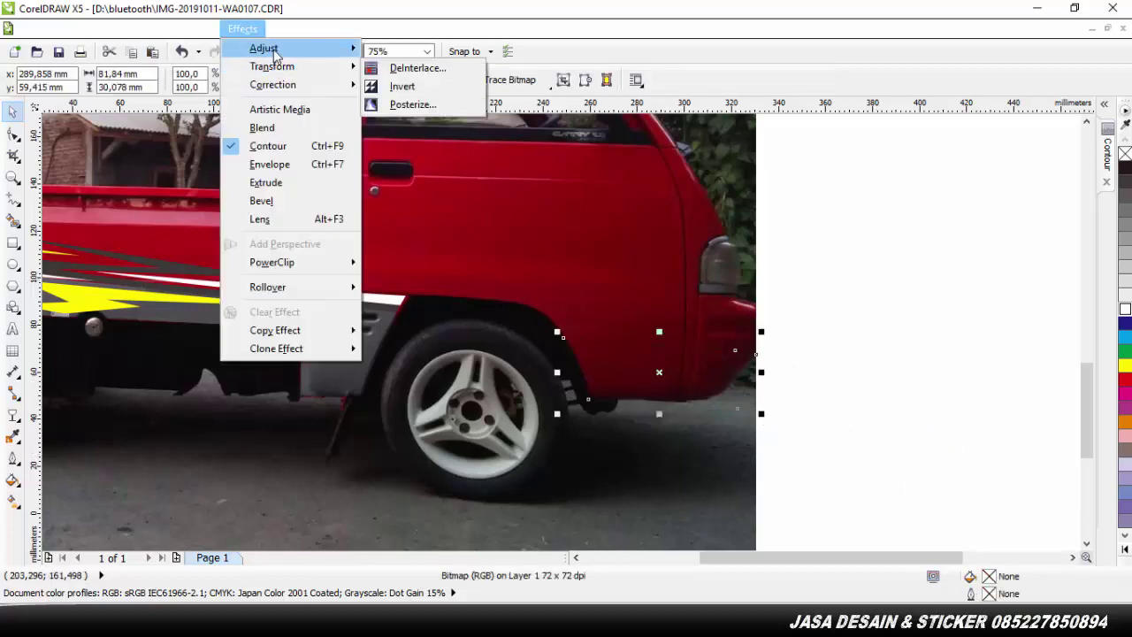
left_click(430, 187)
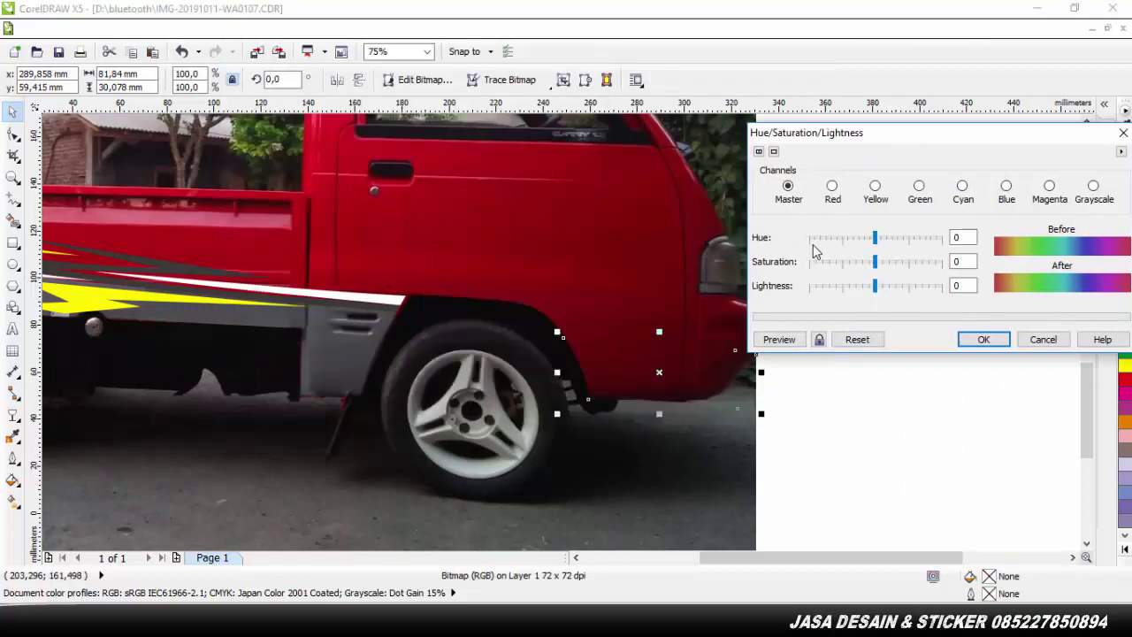
left_click(809, 237)
left_click(809, 261)
left_click(778, 336)
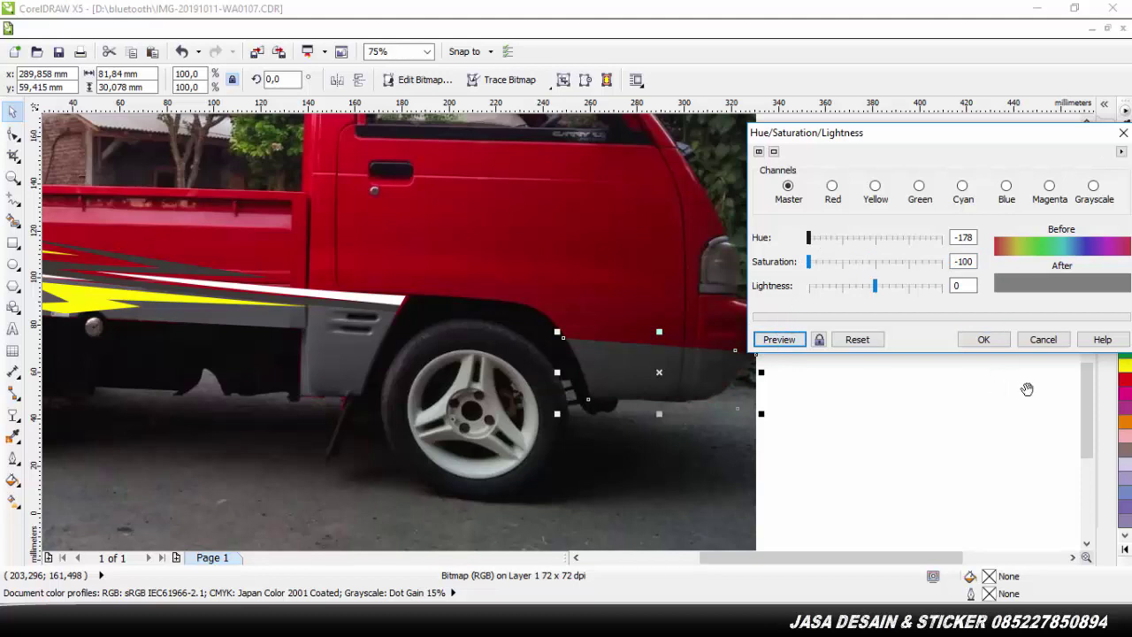
left_click(983, 339)
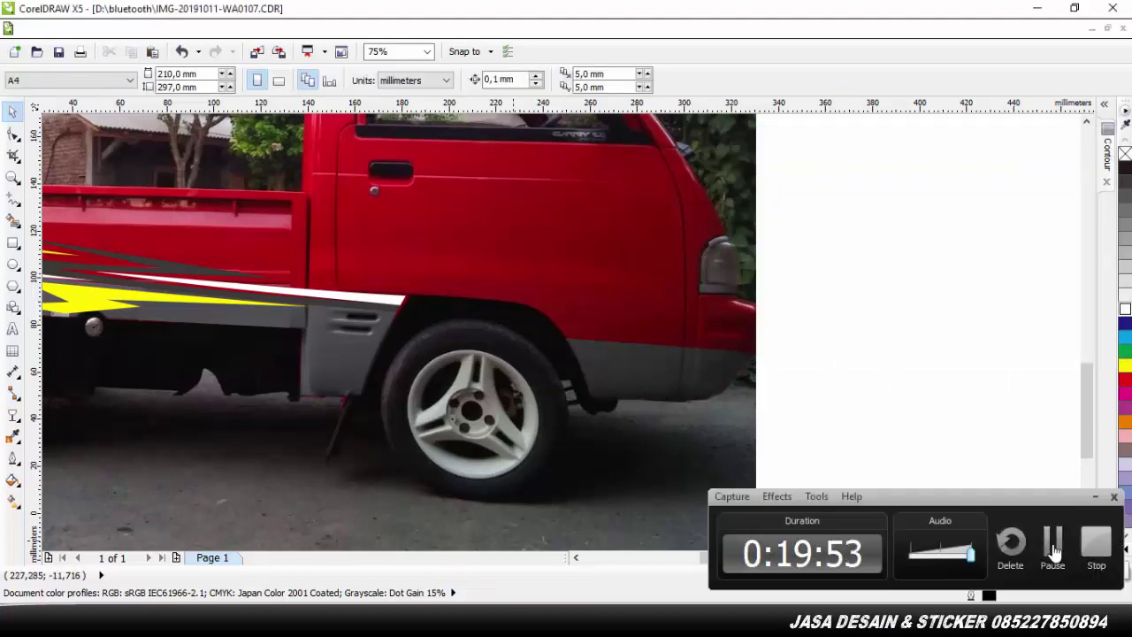
scroll(606, 329, "up", 1)
left_click_drag(881, 559, 888, 560)
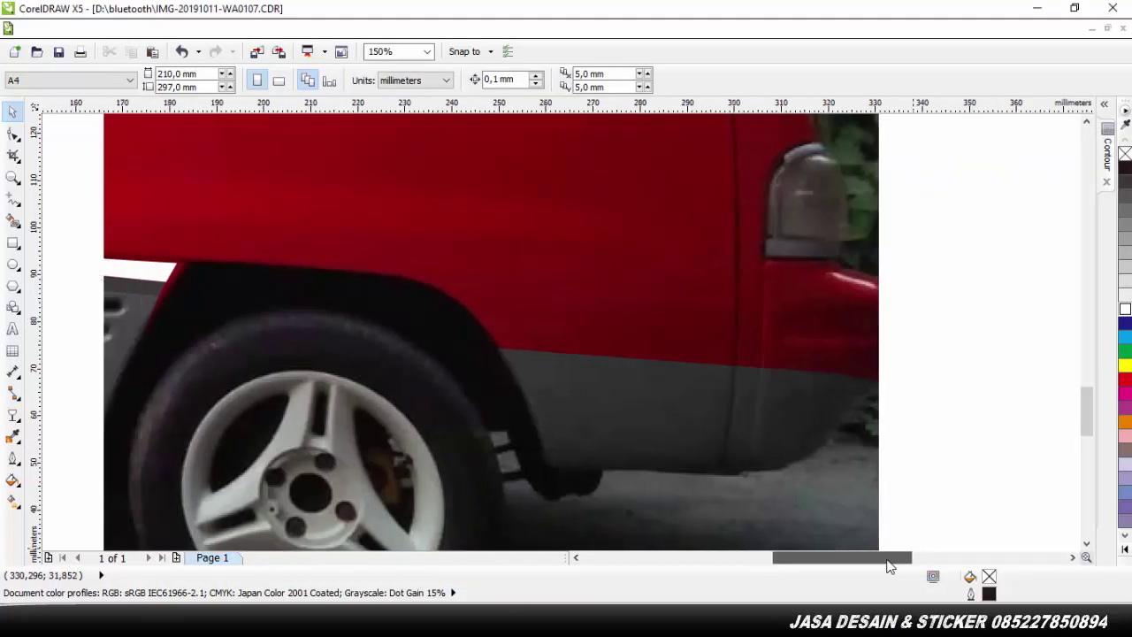
double_click(885, 381)
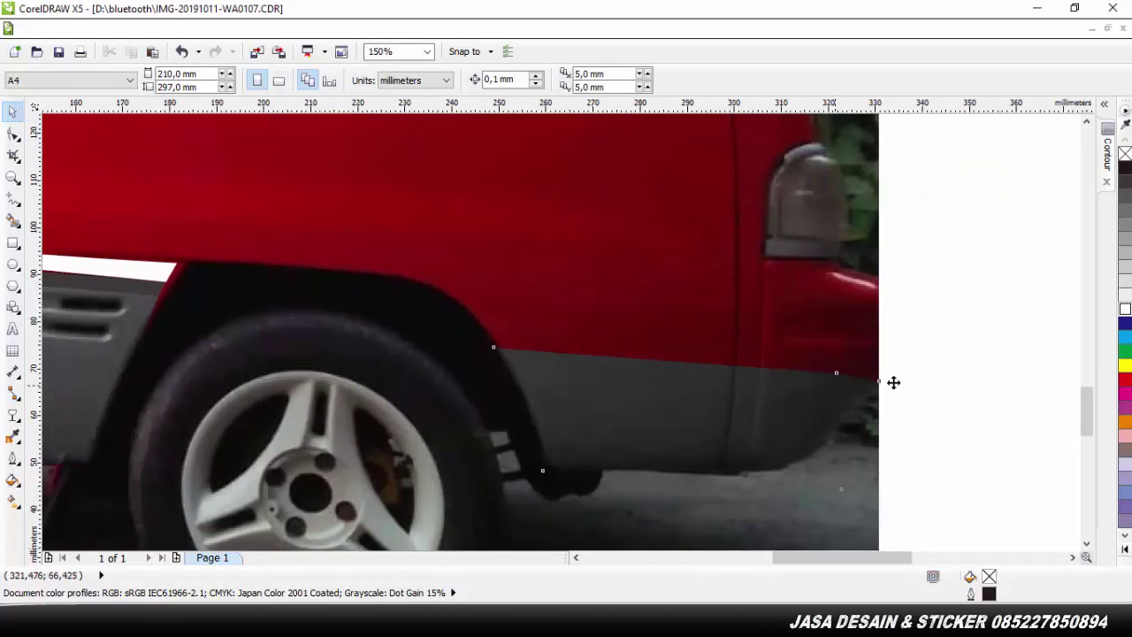
left_click(13, 199)
left_click(879, 381)
left_click(910, 336)
key("Delete")
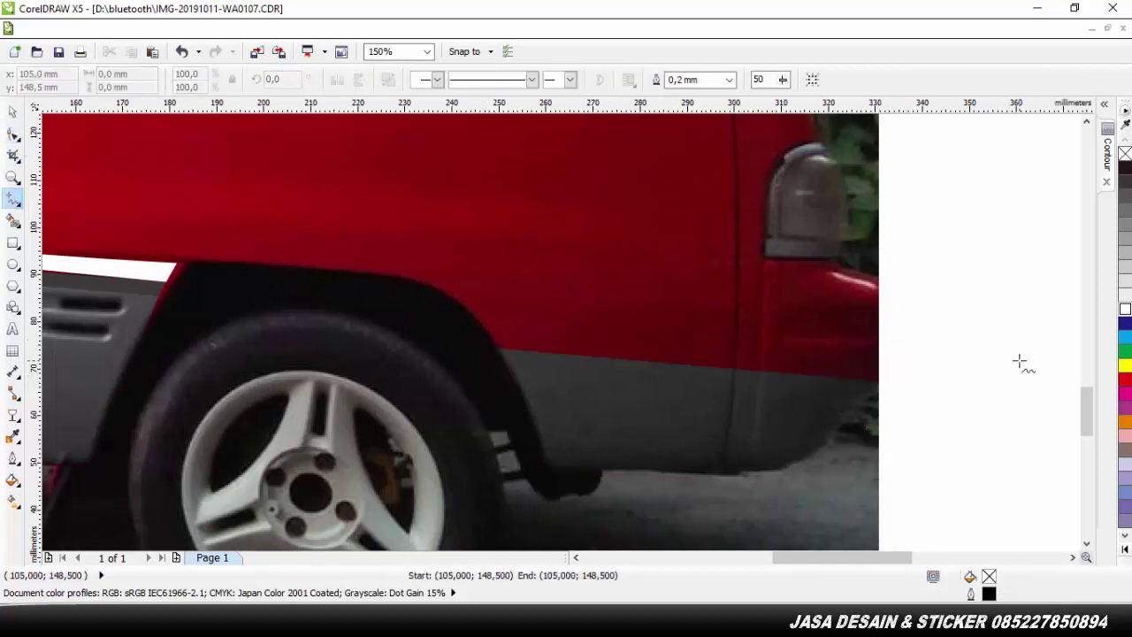
Raise the two upper corners of the cab's gray lower cut-out, moving the rear one toward the front wheel arch
left_click(11, 138)
left_click(516, 364)
left_click_drag(499, 348, 458, 299)
left_click_drag(878, 380, 882, 357)
left_click(451, 302)
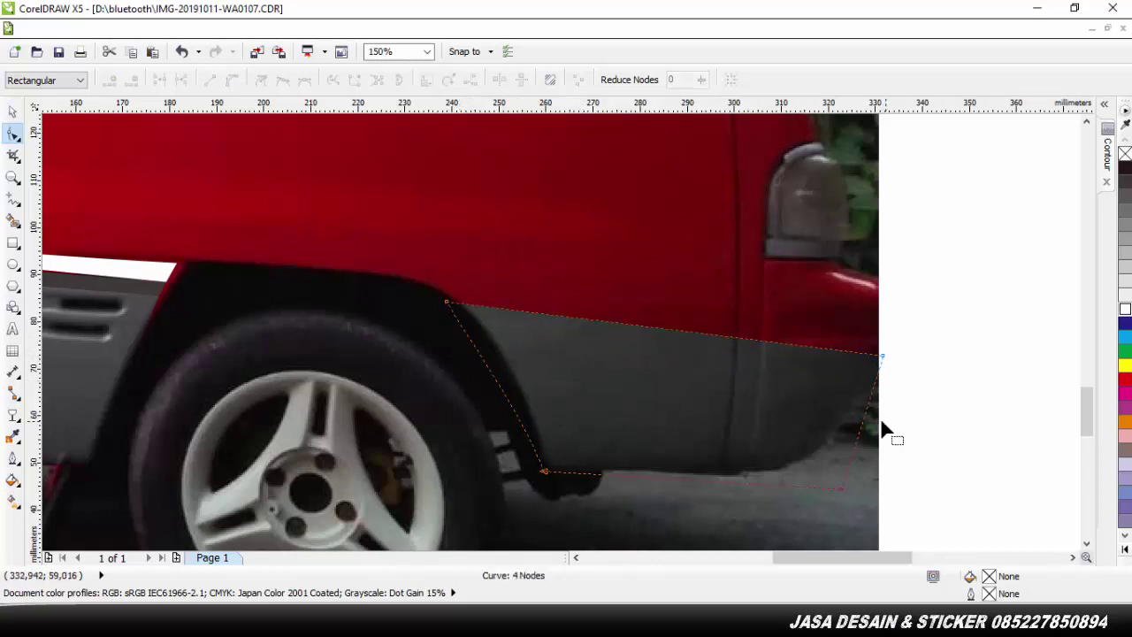
Bend the gray cut-out's rear edge along the wheel arch and give its top edge a gentle upward curve
left_click_drag(511, 376, 511, 352)
left_click_drag(446, 302, 416, 281)
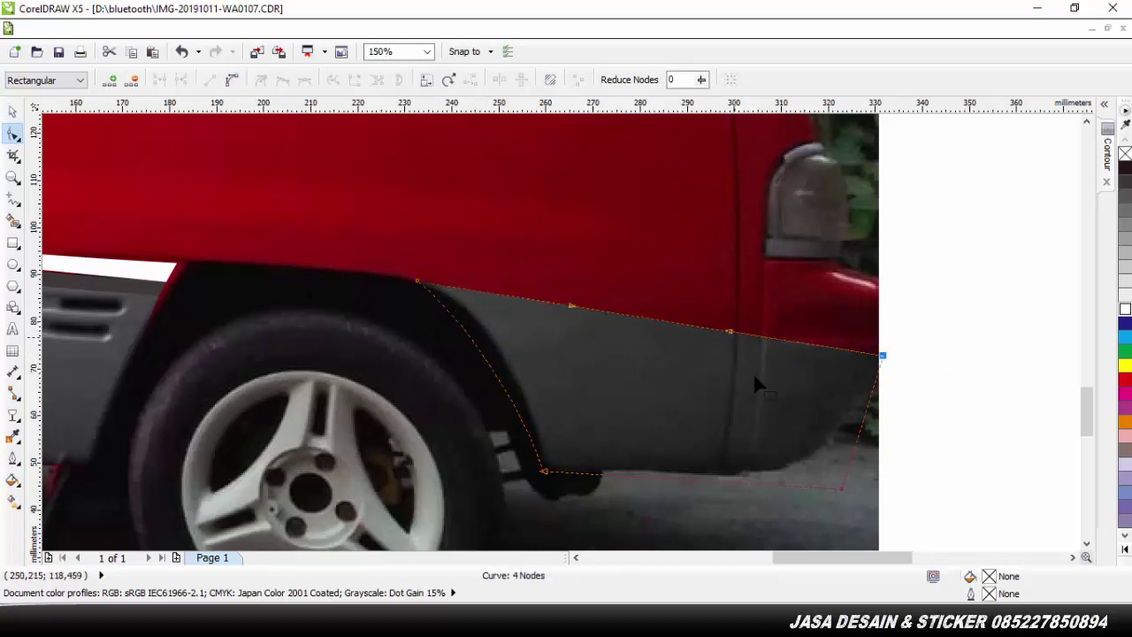
left_click_drag(572, 306, 590, 288)
left_click_drag(729, 331, 748, 323)
left_click_drag(589, 289, 592, 297)
left_click(915, 324)
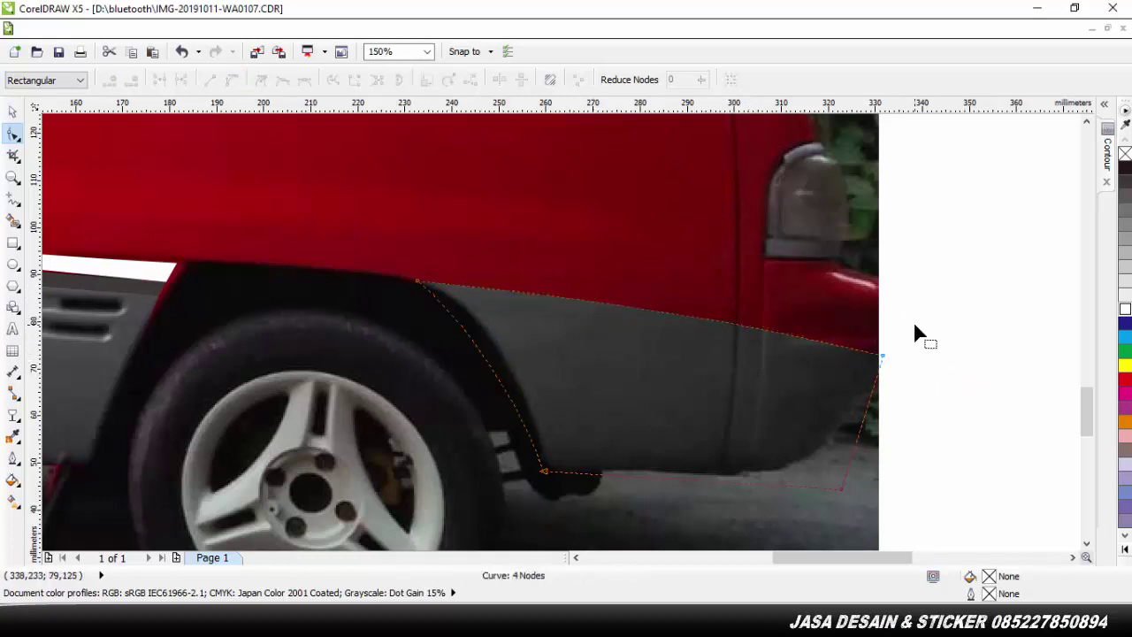
Draw a closed outline over the upper part of the gray cut-out, running from the wheel arch past the photo's front edge
left_click(13, 200)
left_click(454, 317)
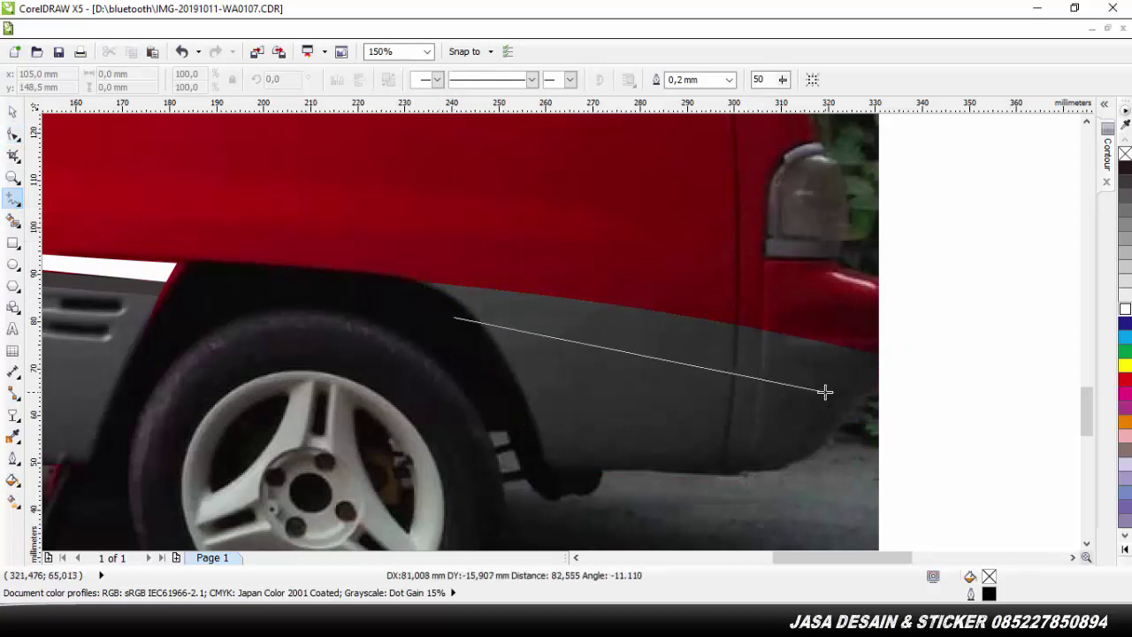
double_click(878, 379)
double_click(925, 358)
double_click(900, 323)
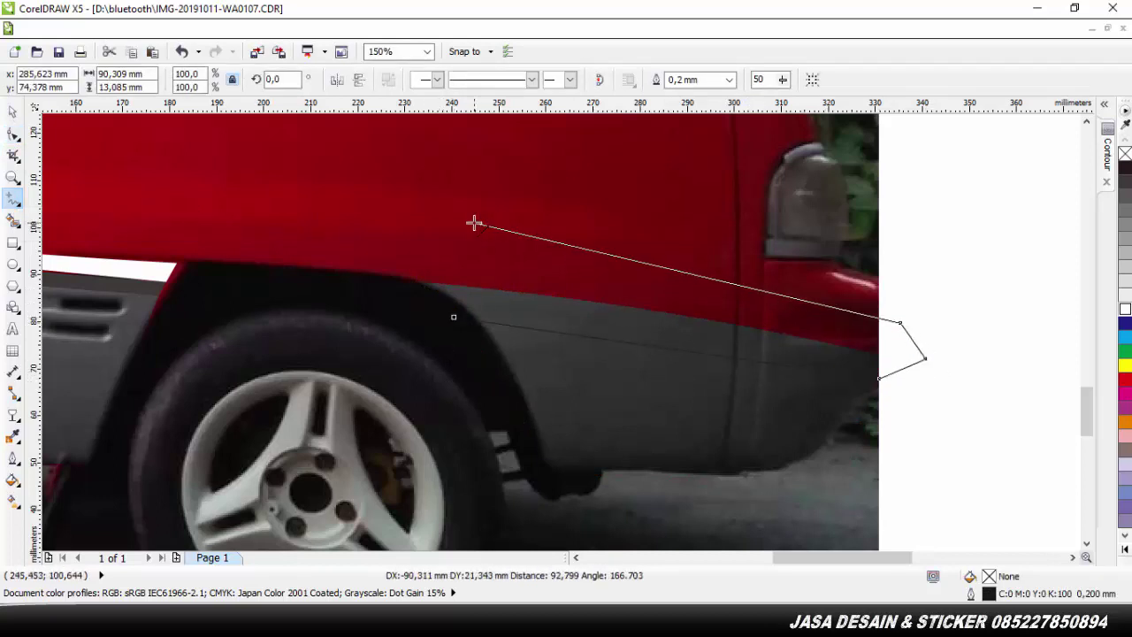
double_click(474, 222)
double_click(366, 243)
double_click(419, 312)
left_click(454, 317)
Adjust the outline's lower corners and curve its lower edge to run parallel to the gray cut-out's top edge
key("F10")
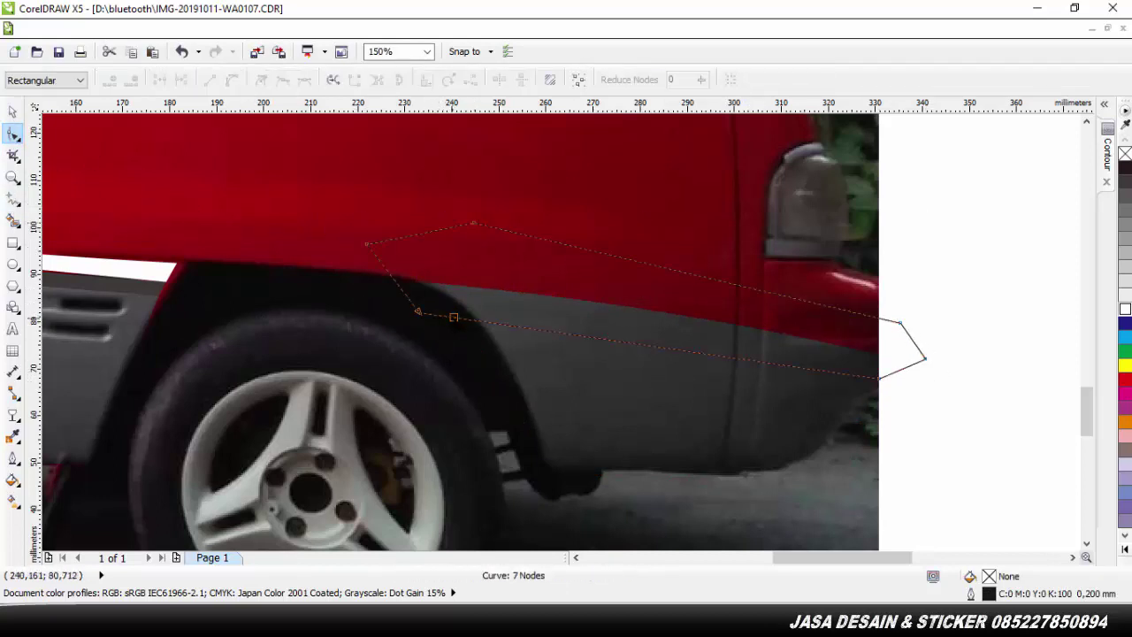
left_click_drag(878, 378, 885, 375)
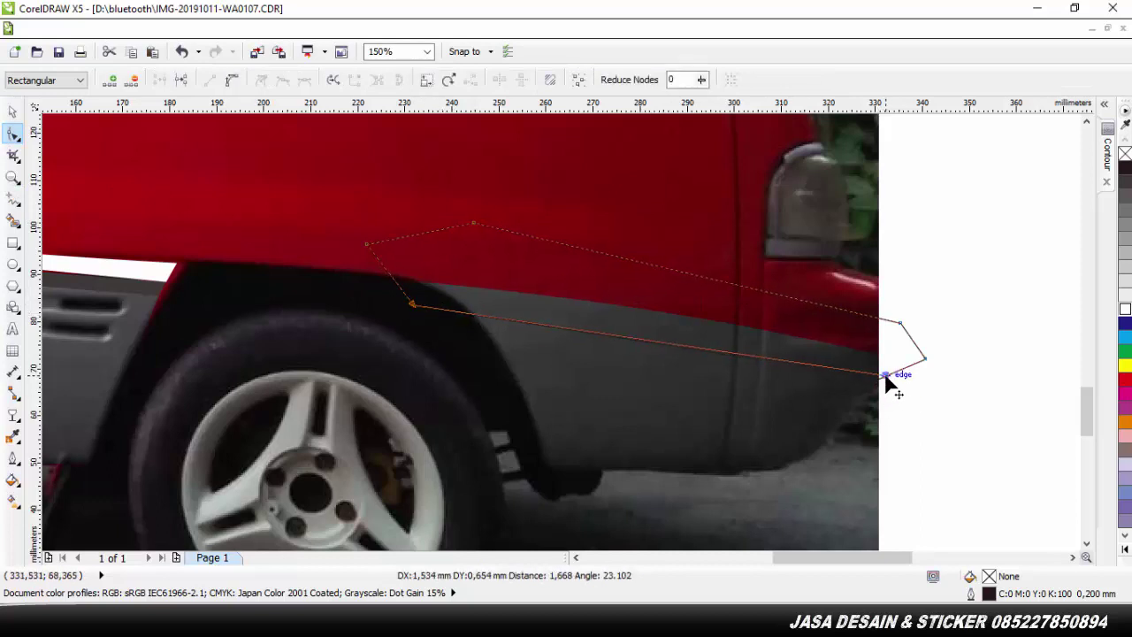
left_click_drag(570, 328, 591, 319)
left_click_drag(730, 351, 754, 345)
left_click(1018, 333)
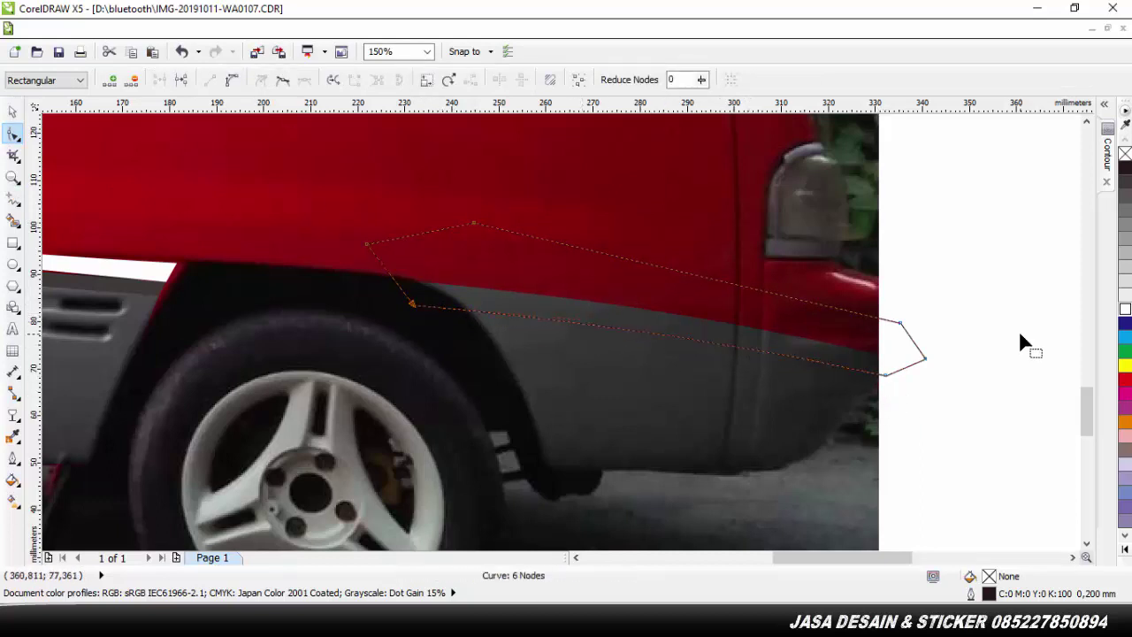
left_click(446, 311)
left_click_drag(596, 326, 596, 325)
left_click_drag(412, 303, 407, 296)
left_click_drag(885, 375, 895, 371)
Split a narrow band off the top of the cab's gray cut-out using the outline
key("space")
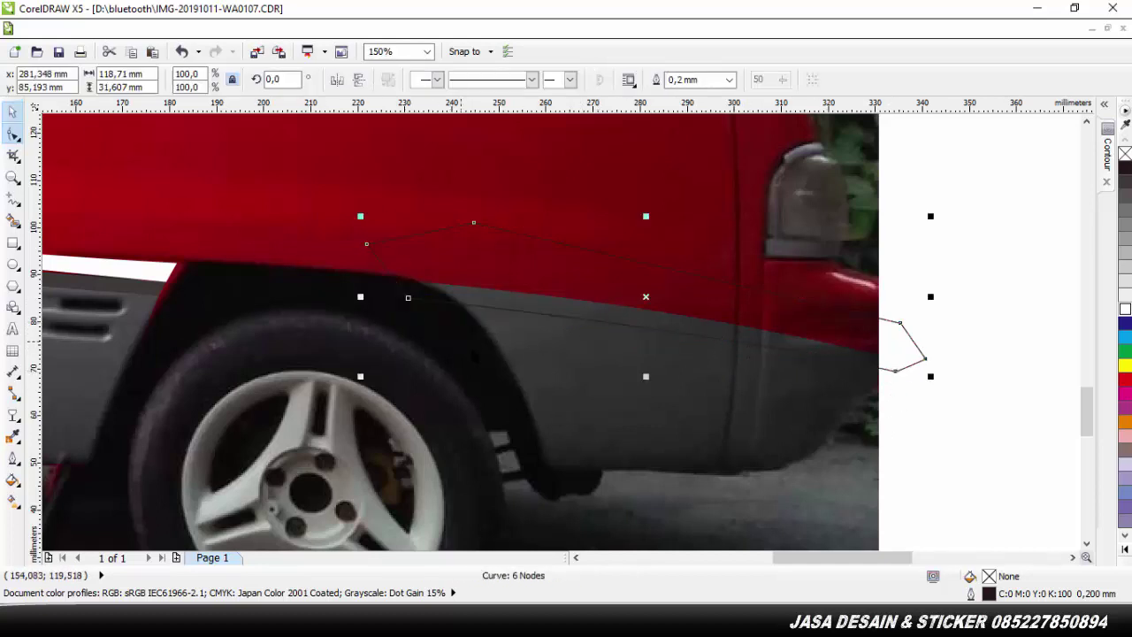
left_click(549, 359, "shift")
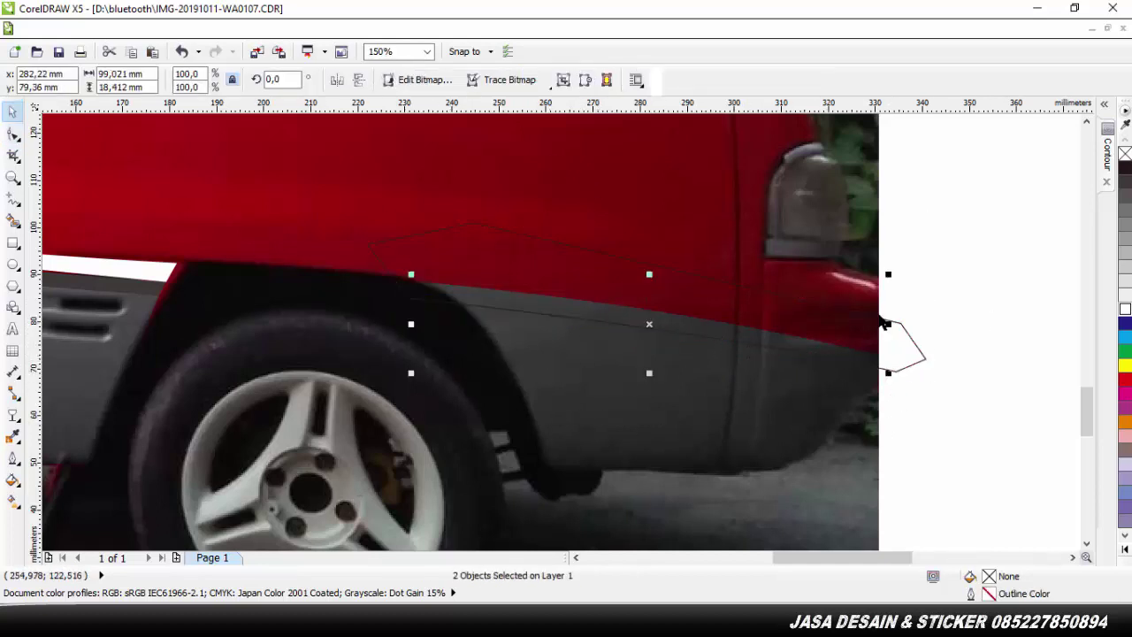
left_click(511, 81)
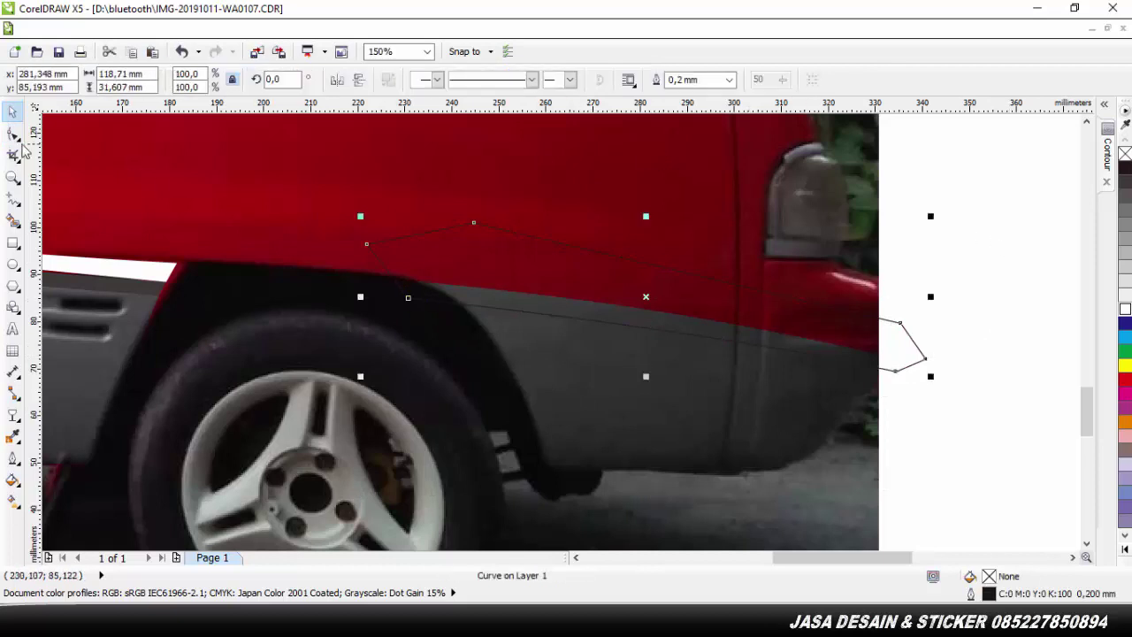
Lower the outline's lower edge slightly, and split a second band off the gray cut-out with Intersect and Trim
key("space")
left_click_drag(896, 372, 897, 382)
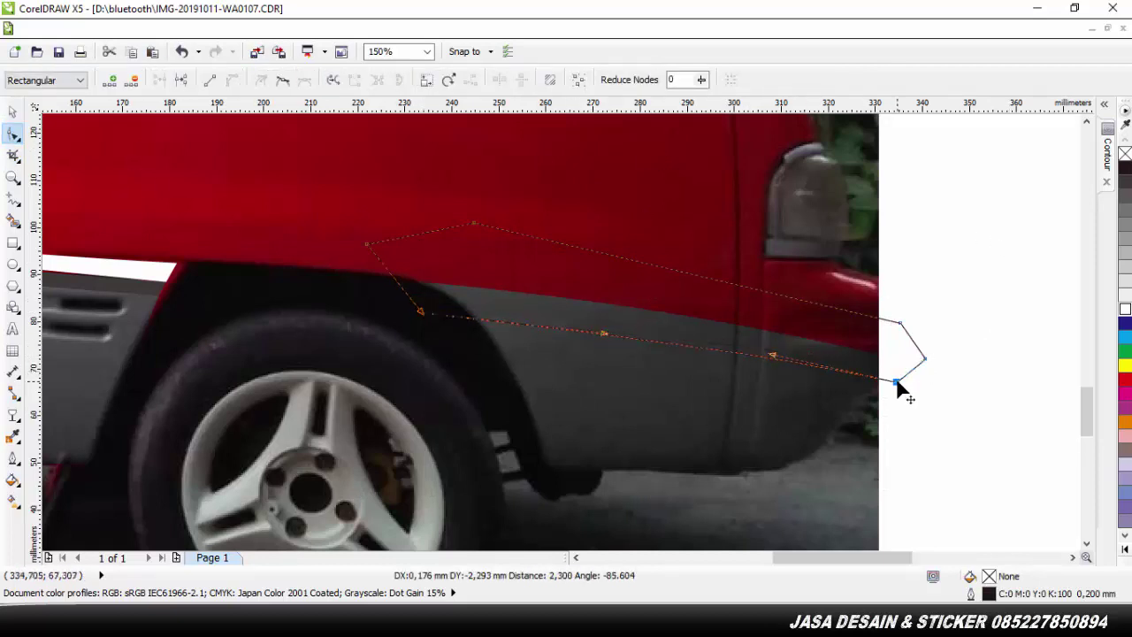
left_click(9, 113)
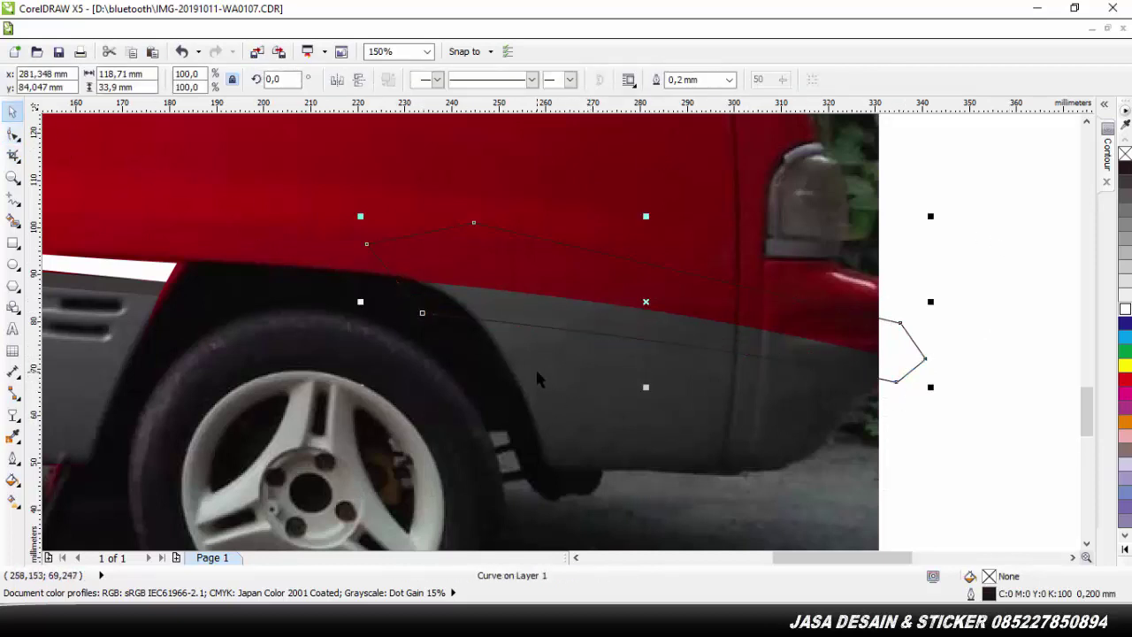
left_click(536, 373, "shift")
left_click(533, 81)
left_click(1013, 243)
left_click(568, 328)
left_click(569, 375, "shift")
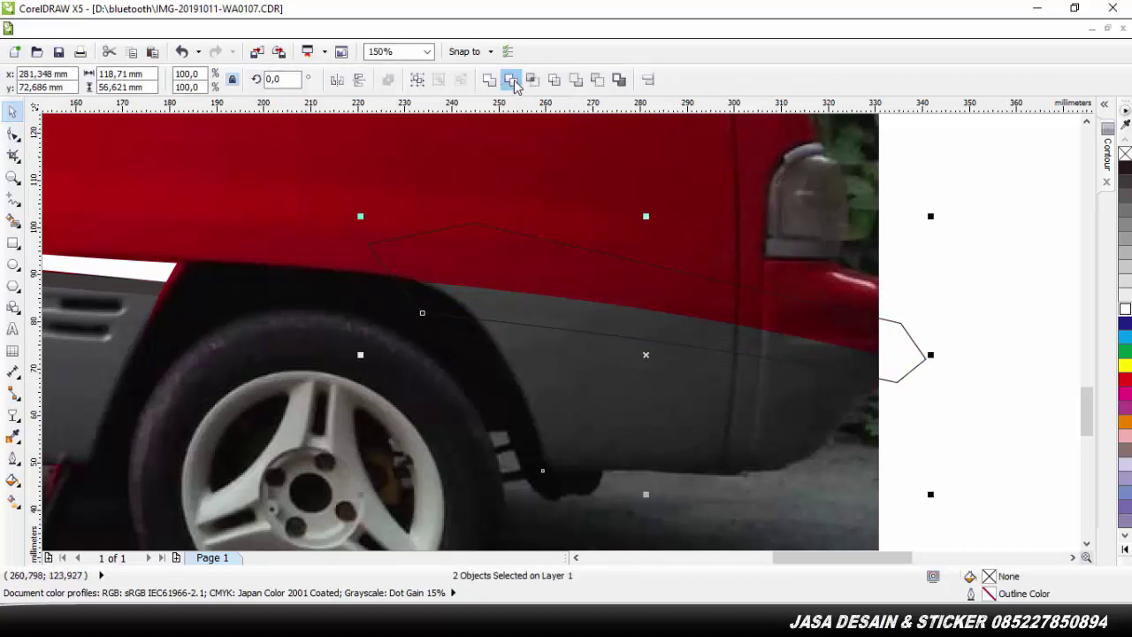
left_click(511, 80)
Lighten the upper band to near white with brightness 76 and contrast 59
left_click(243, 29)
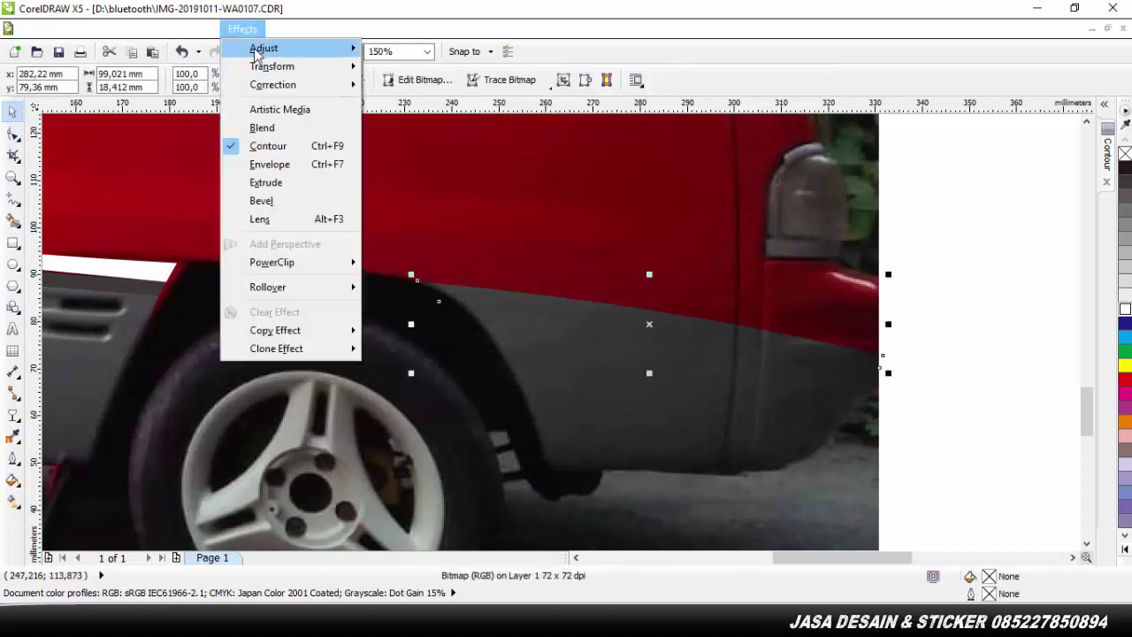
left_click(531, 139)
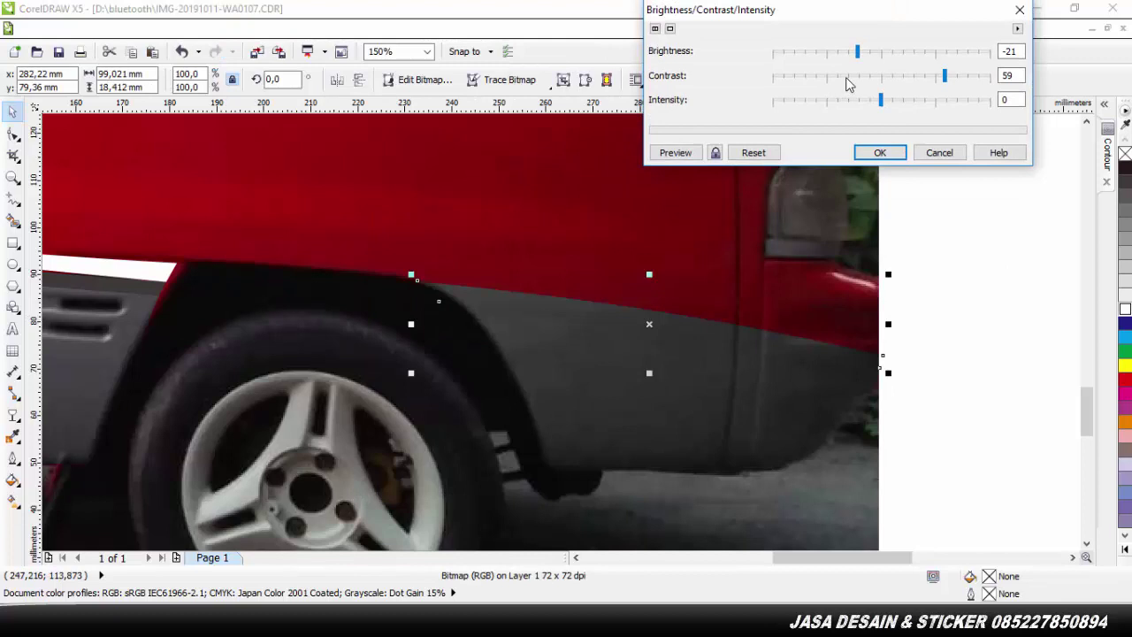
left_click_drag(857, 53, 963, 55)
left_click(677, 153)
left_click(679, 153)
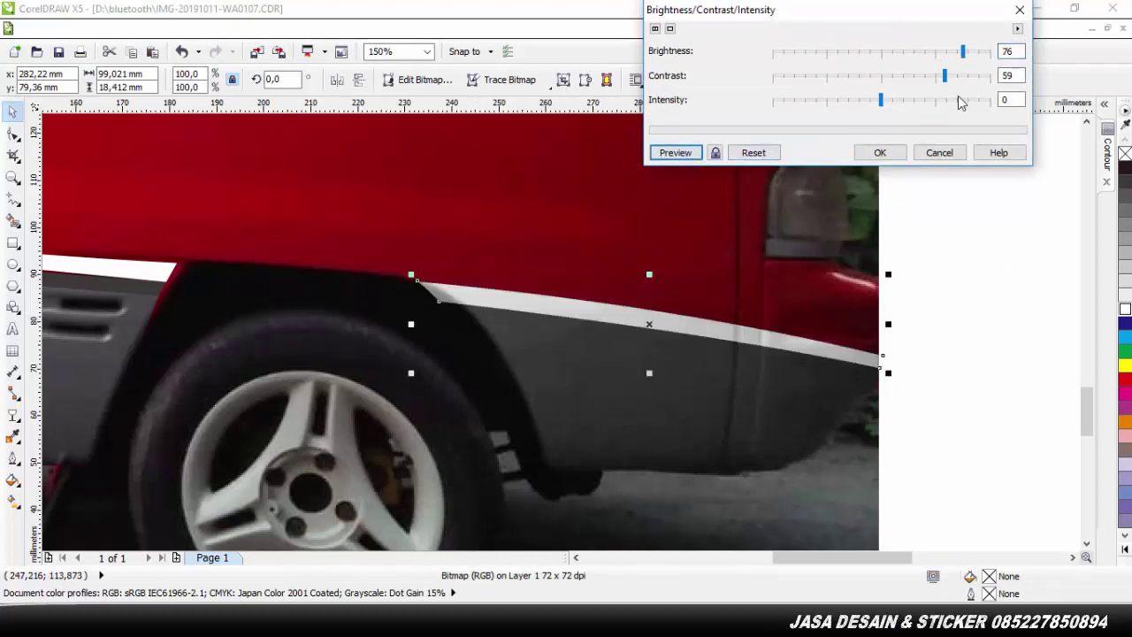
left_click(880, 152)
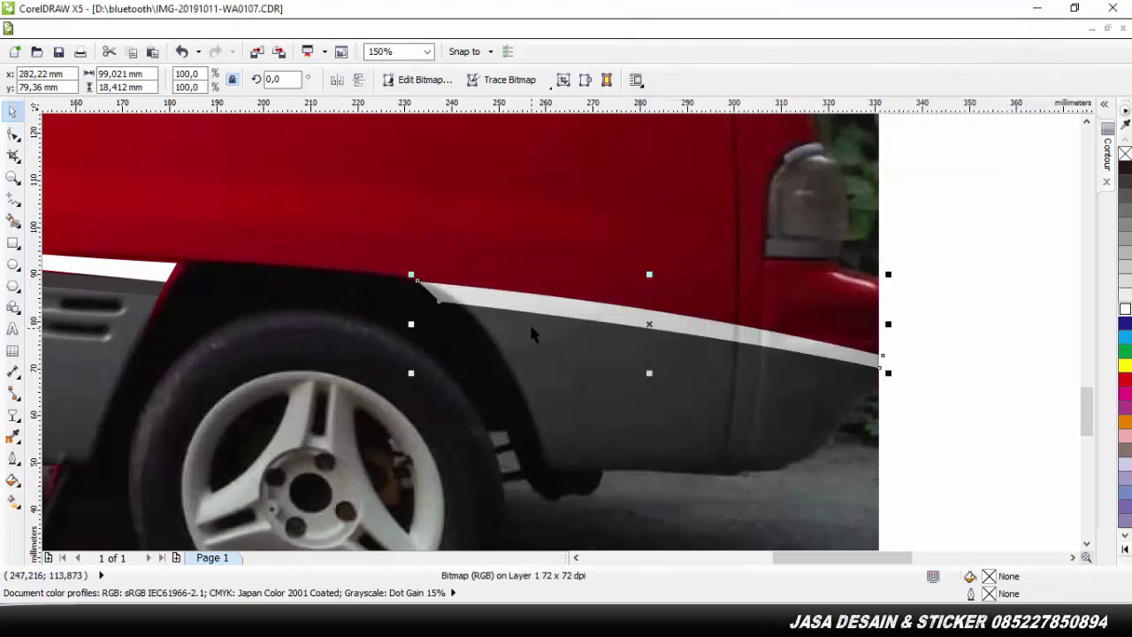
Open the Brightness/Contrast/Intensity adjustment for the second band and preview it with brightness 76 and contrast -47
left_click(242, 29)
mouse_move(265, 48)
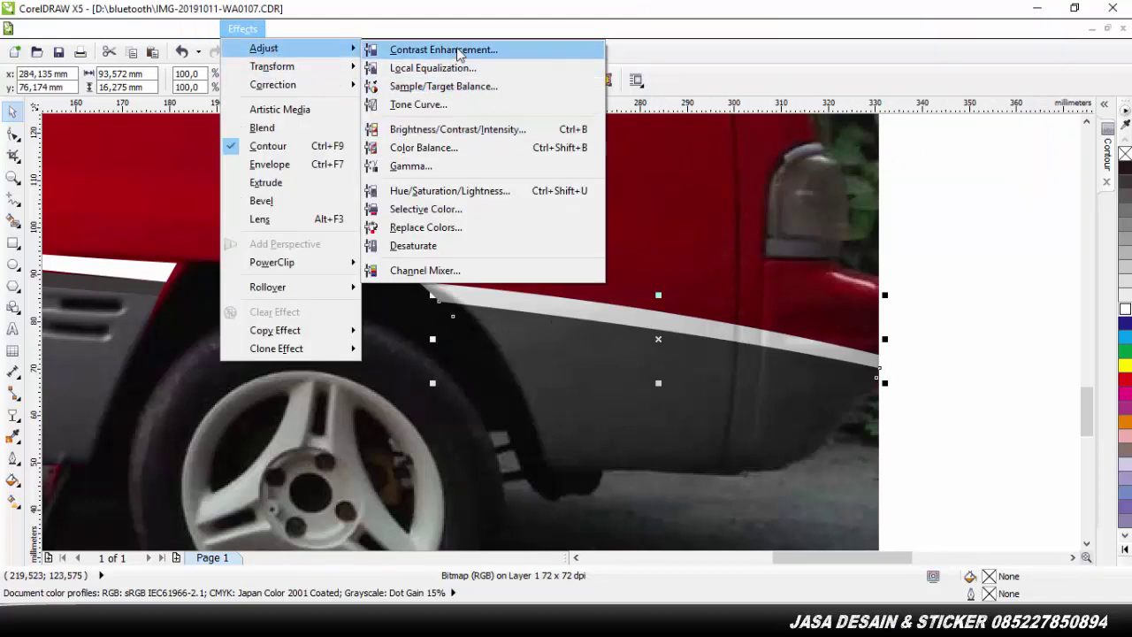
left_click(467, 129)
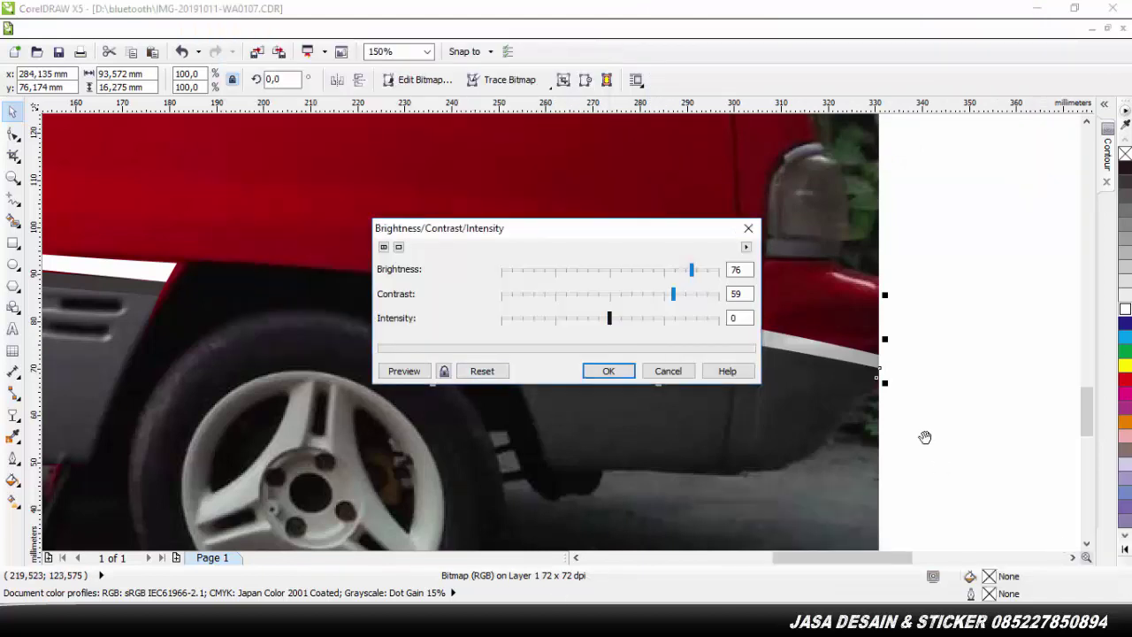
left_click(566, 298)
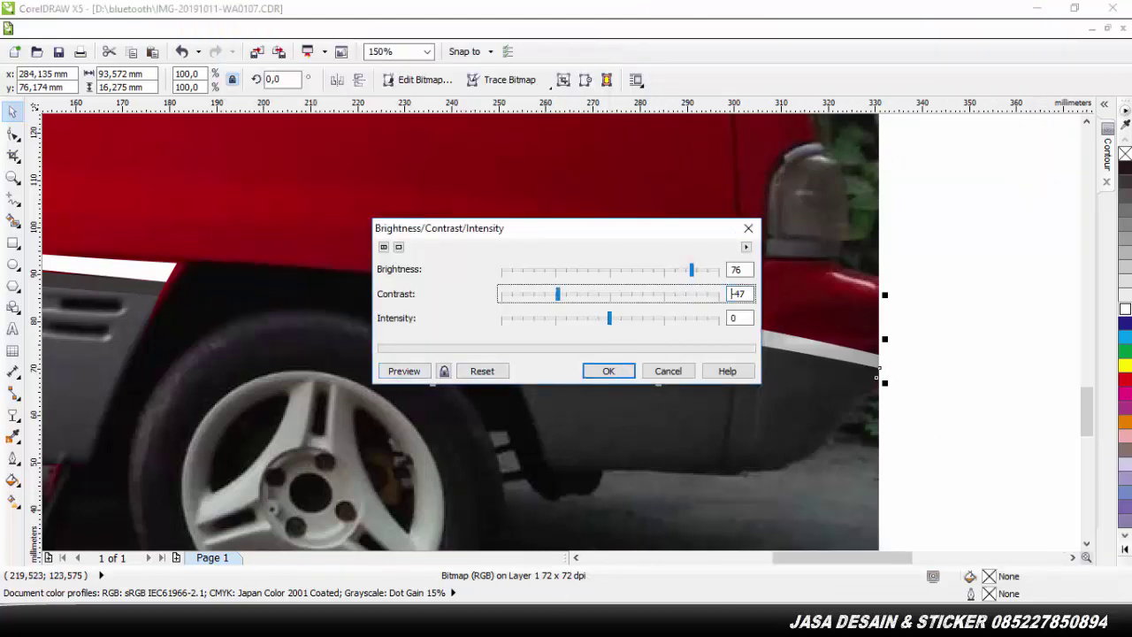
left_click(415, 377)
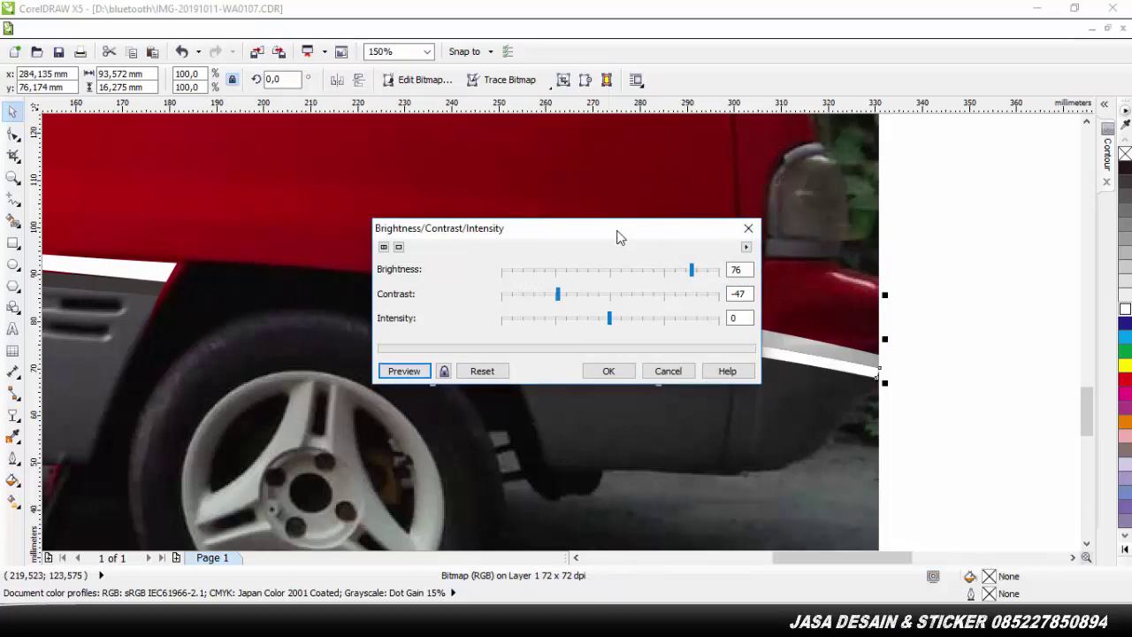
left_click_drag(618, 237, 513, 393)
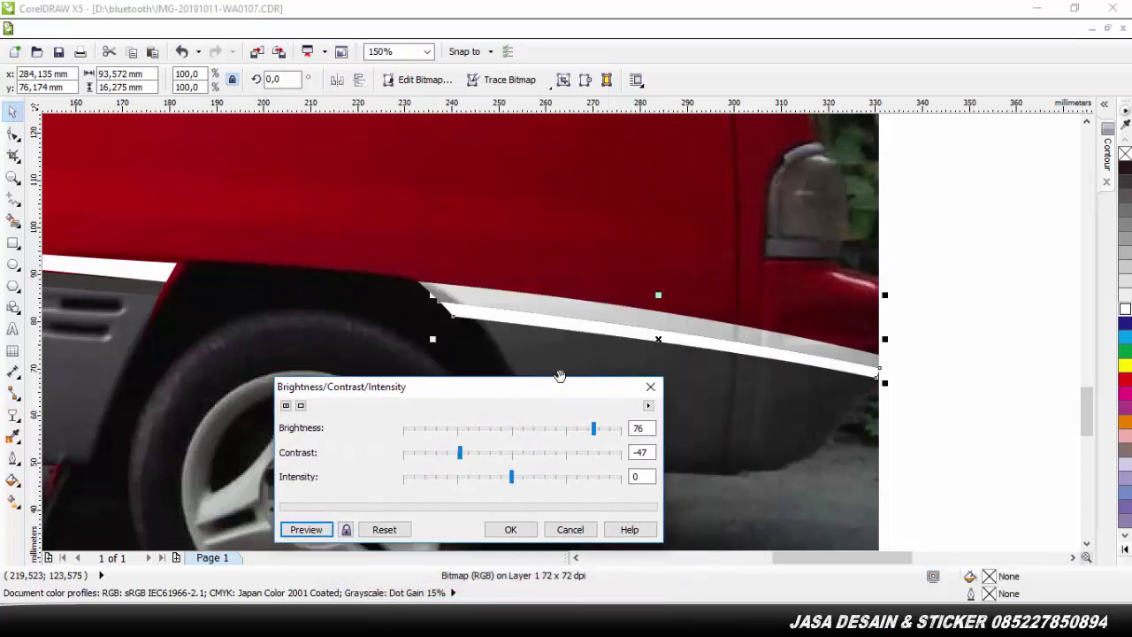
Try contrast 39 on the second band with brightness -4 and 2, previewing each
left_click(557, 452)
left_click(482, 431)
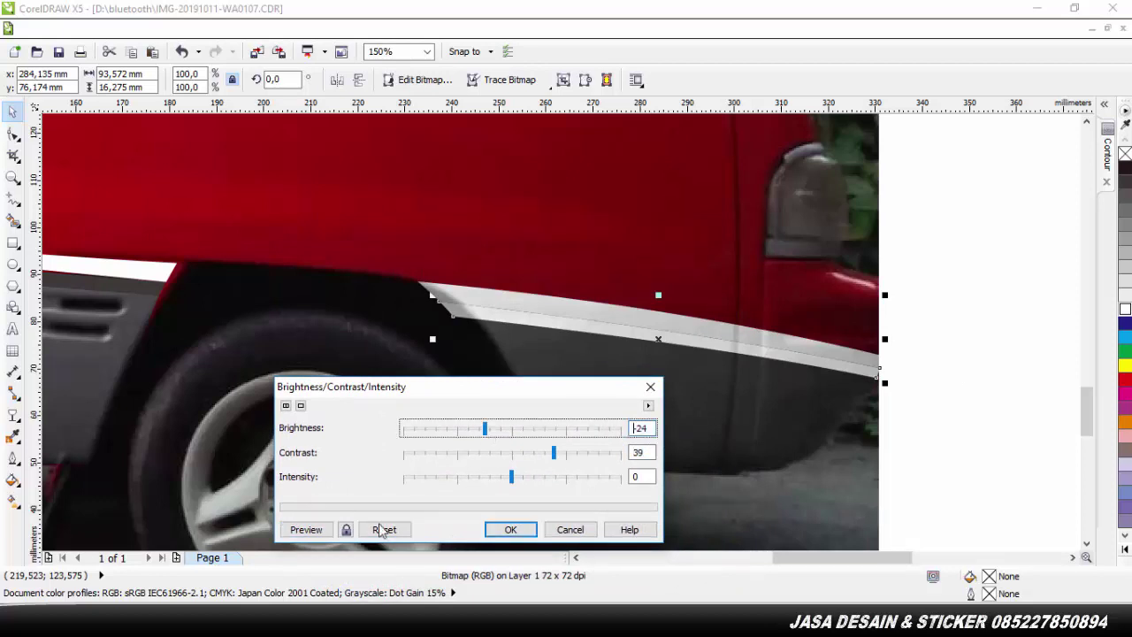
left_click(507, 430)
left_click(298, 534)
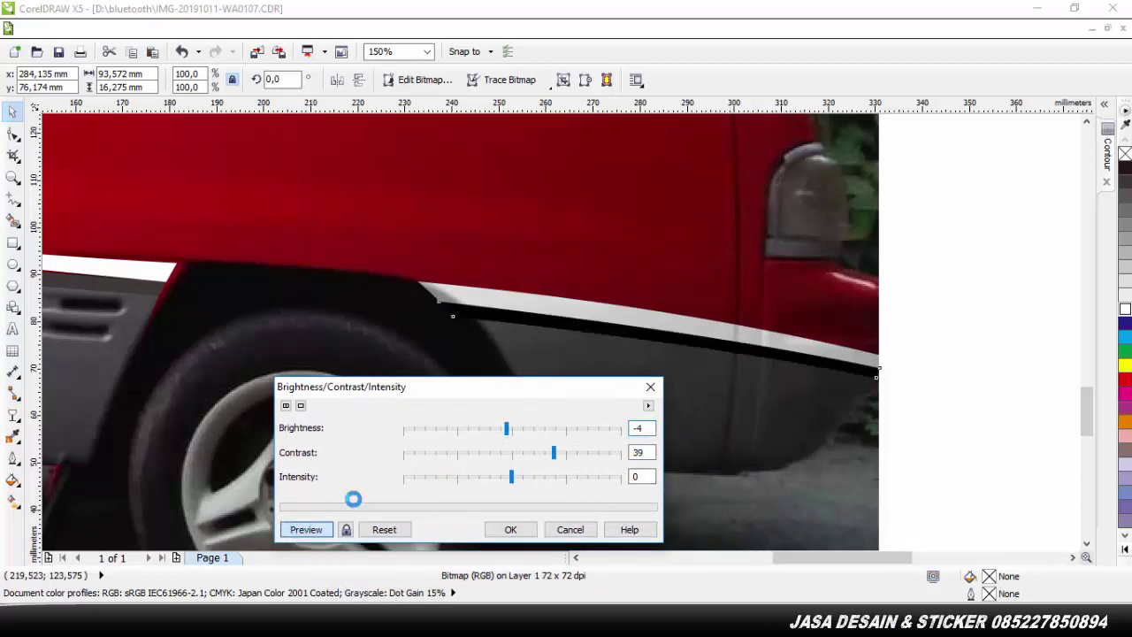
left_click(514, 430)
left_click(315, 533)
Preview the second band with contrast -17 and -46, and with brightness lowered to -18
left_click(493, 454)
left_click(311, 532)
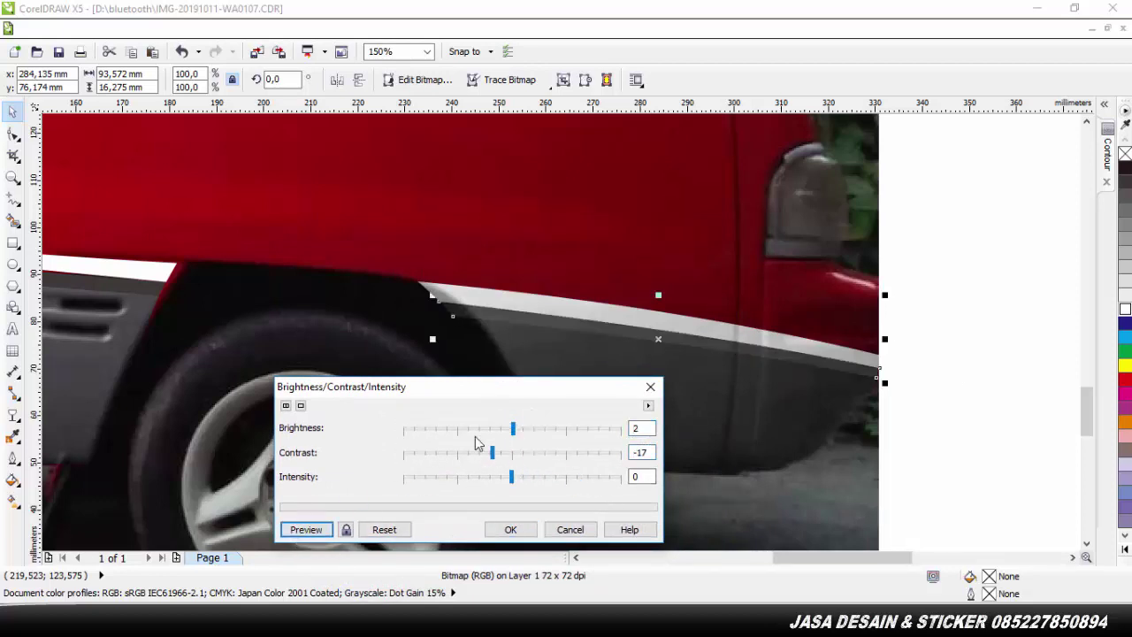
left_click(462, 453)
left_click(312, 531)
left_click(494, 430)
left_click(314, 532)
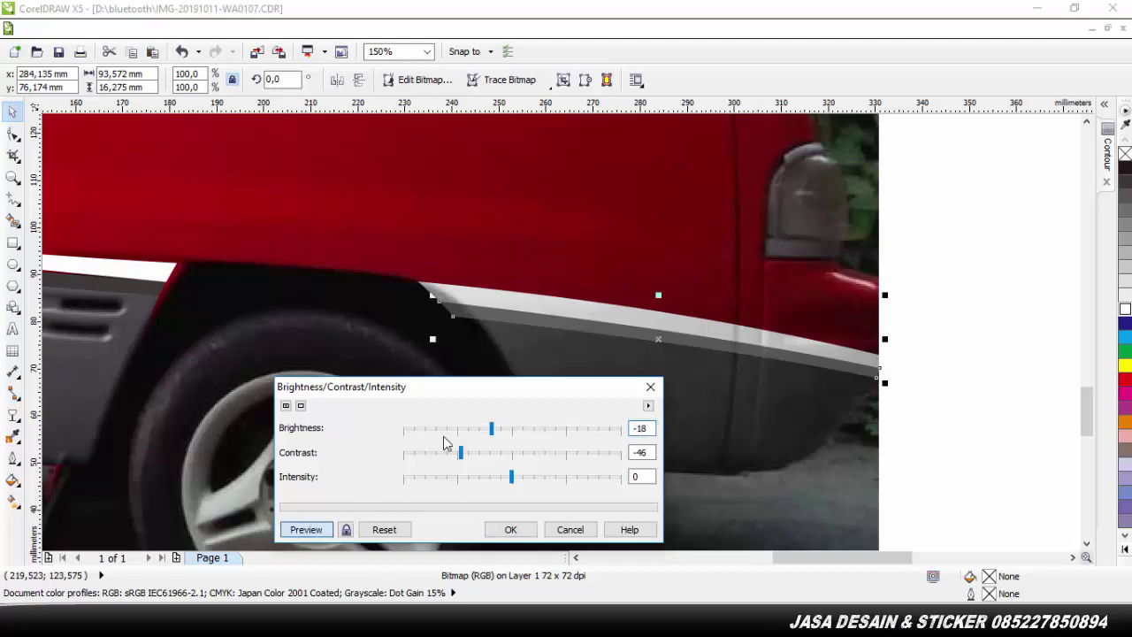
Try a darker second band with brightness -27 and contrast -52
left_click(460, 430)
left_click(306, 529)
left_click(498, 429)
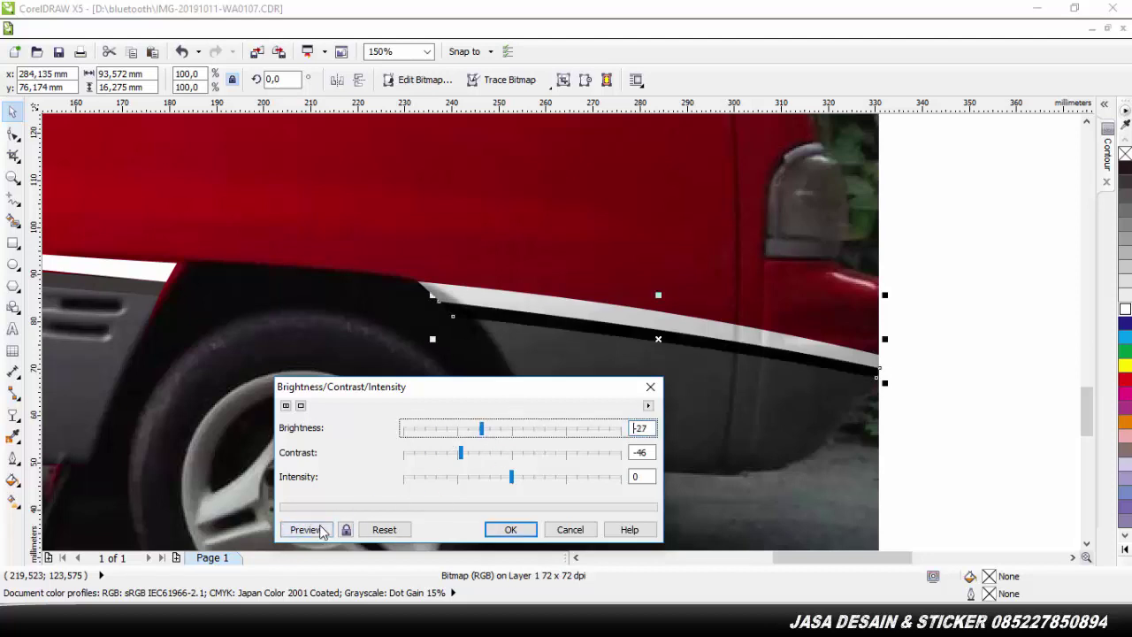
left_click(306, 528)
left_click(454, 453)
left_click(306, 529)
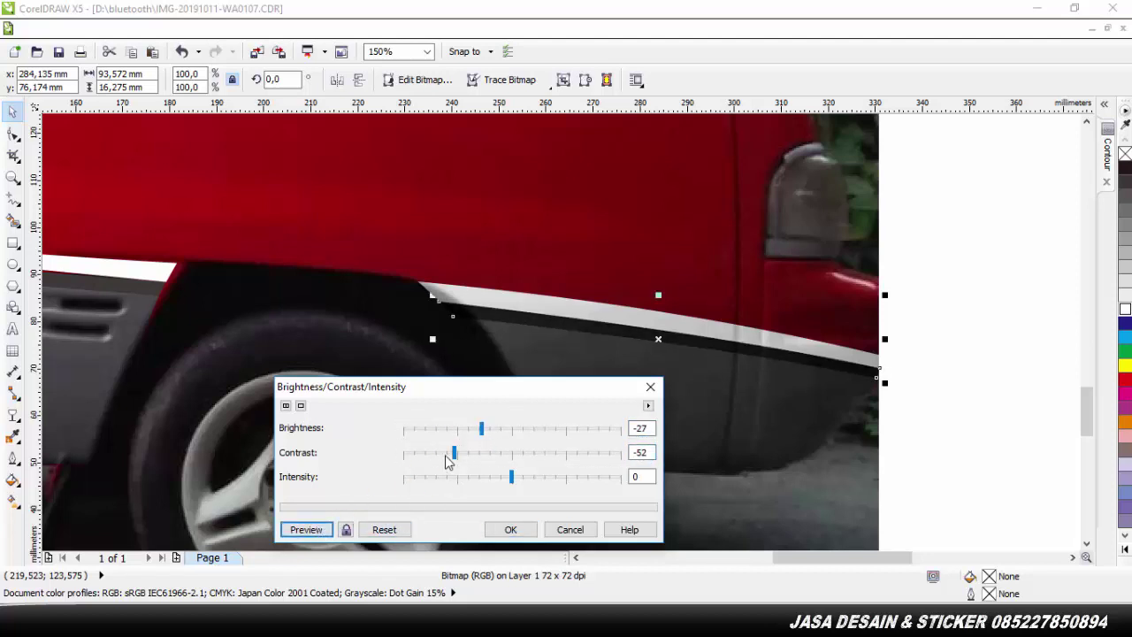
Preview stronger contrast reductions on the second band, down to -75 and -96
left_click(446, 453)
left_click(318, 529)
left_click(431, 452)
left_click(306, 528)
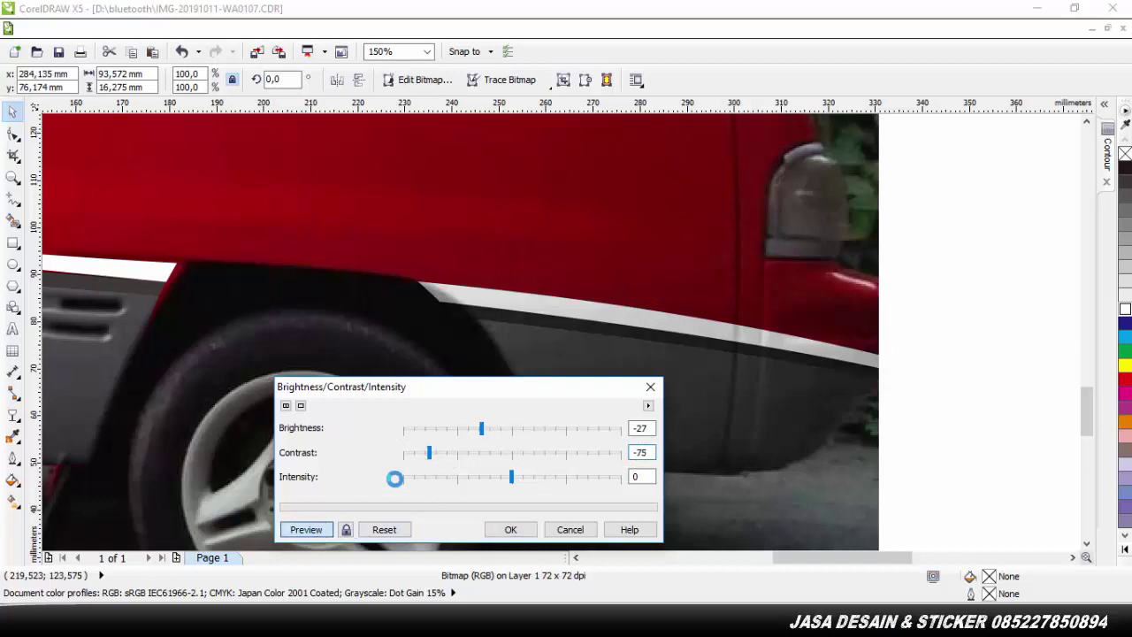
left_click(414, 453)
left_click(322, 529)
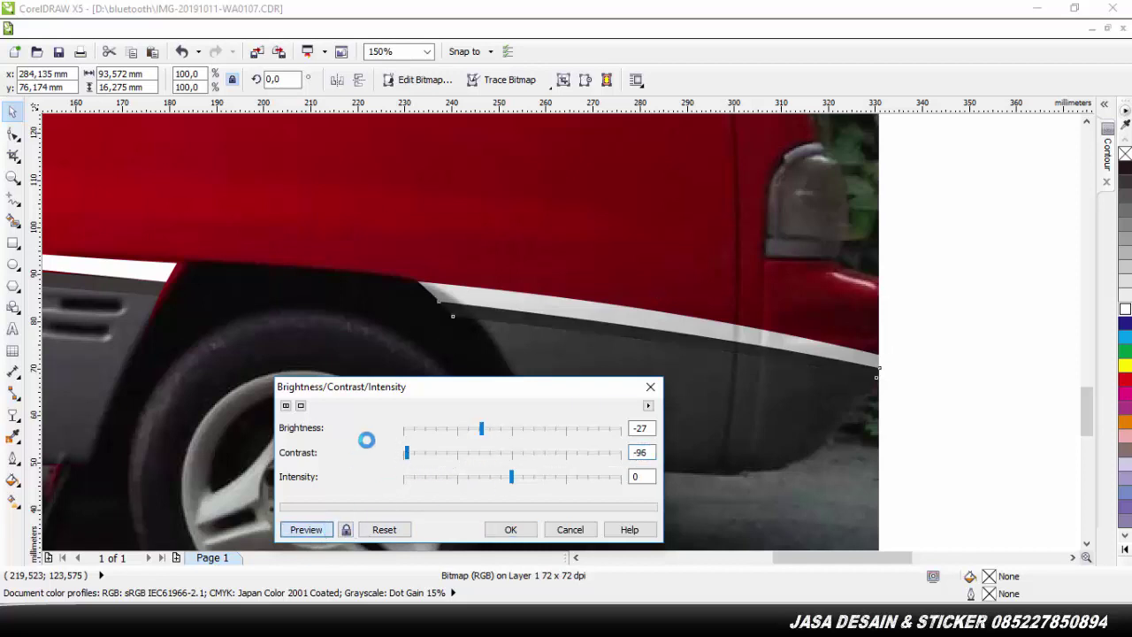
Set the second band's brightness to 1 and contrast to -15, and apply the adjustment
left_click(510, 453)
left_click(326, 529)
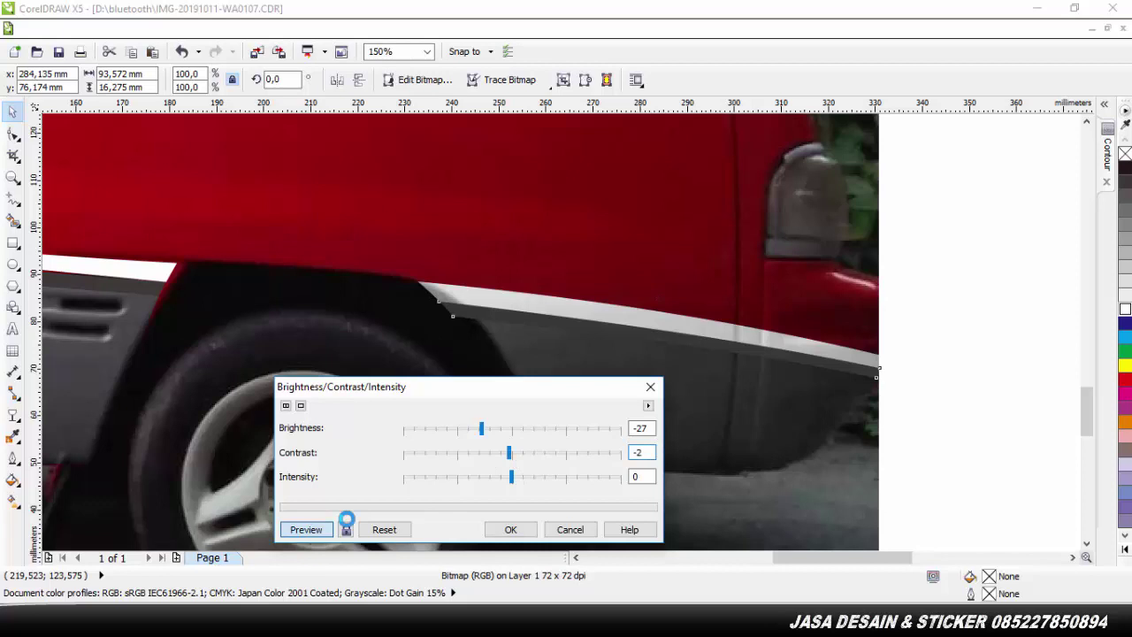
left_click(496, 453)
left_click(322, 528)
left_click(512, 428)
left_click(321, 529)
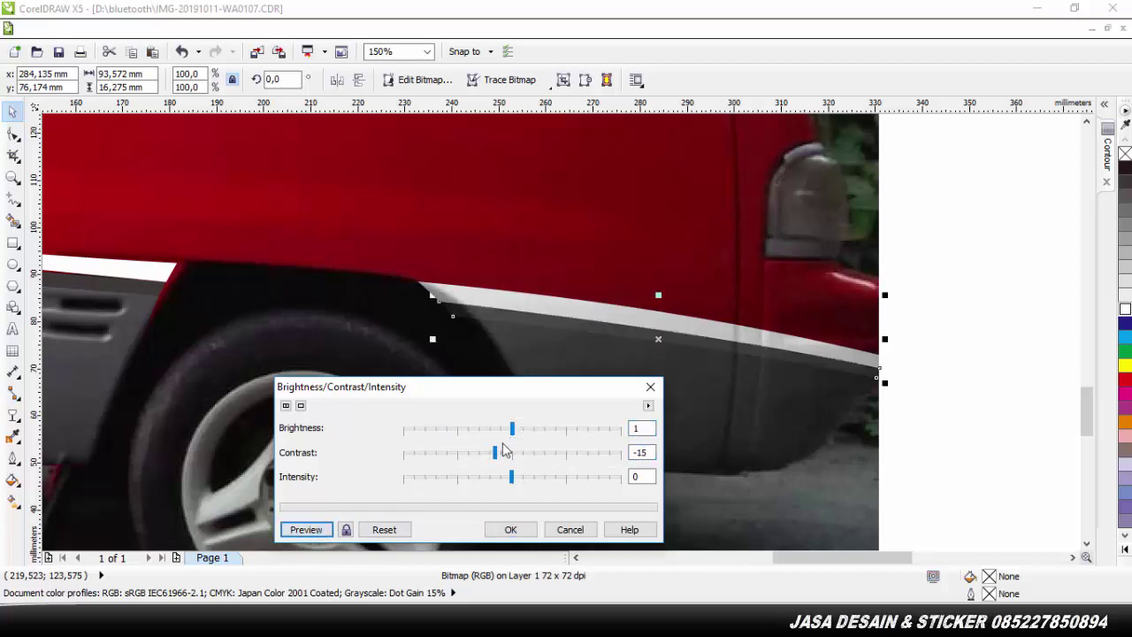
left_click(511, 529)
left_click(242, 29)
mouse_move(265, 48)
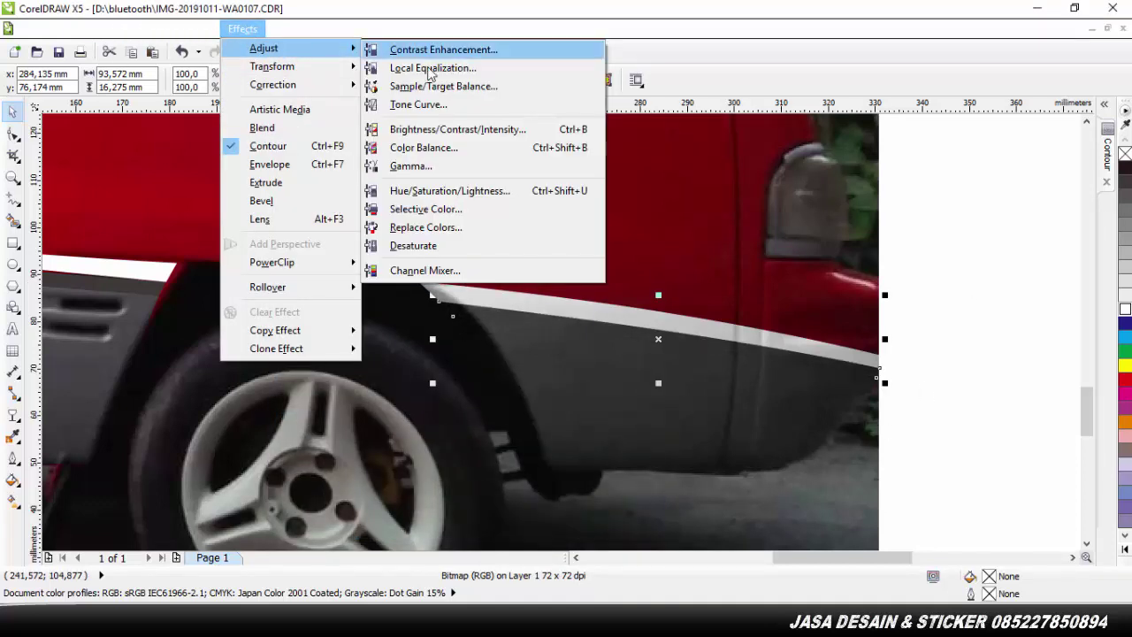
left_click(458, 130)
left_click(667, 370)
Darken the second band behind the front wheel arch with Hue/Saturation/Lightness, setting lightness to -55
left_click(245, 29)
left_click(442, 192)
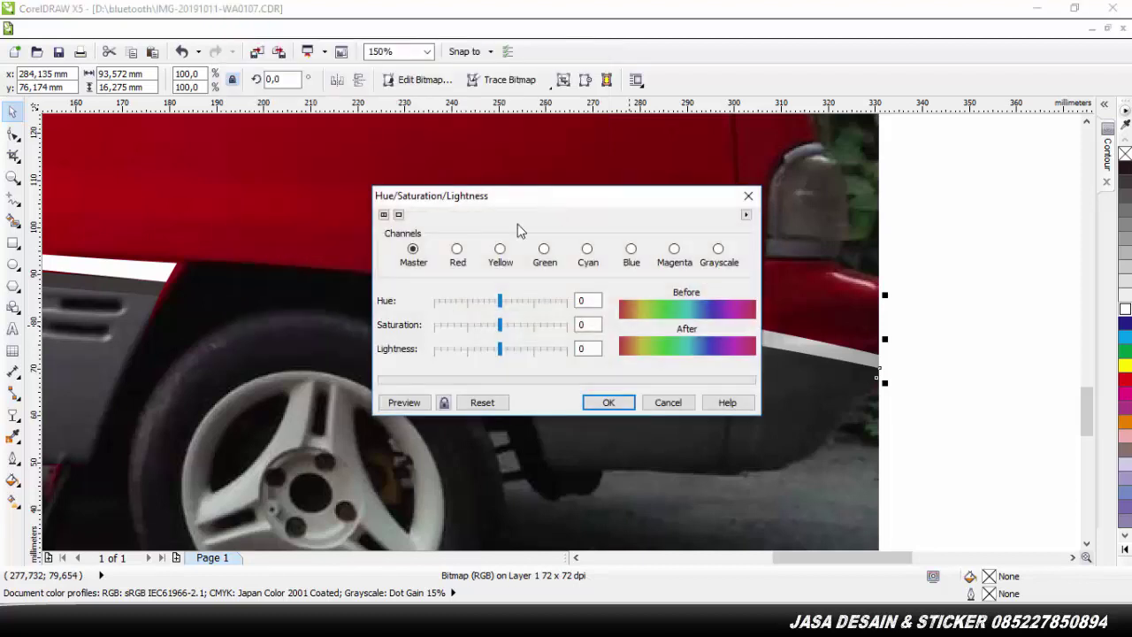
left_click_drag(519, 195, 459, 48)
left_click_drag(438, 201, 403, 201)
left_click(343, 254)
left_click(351, 257)
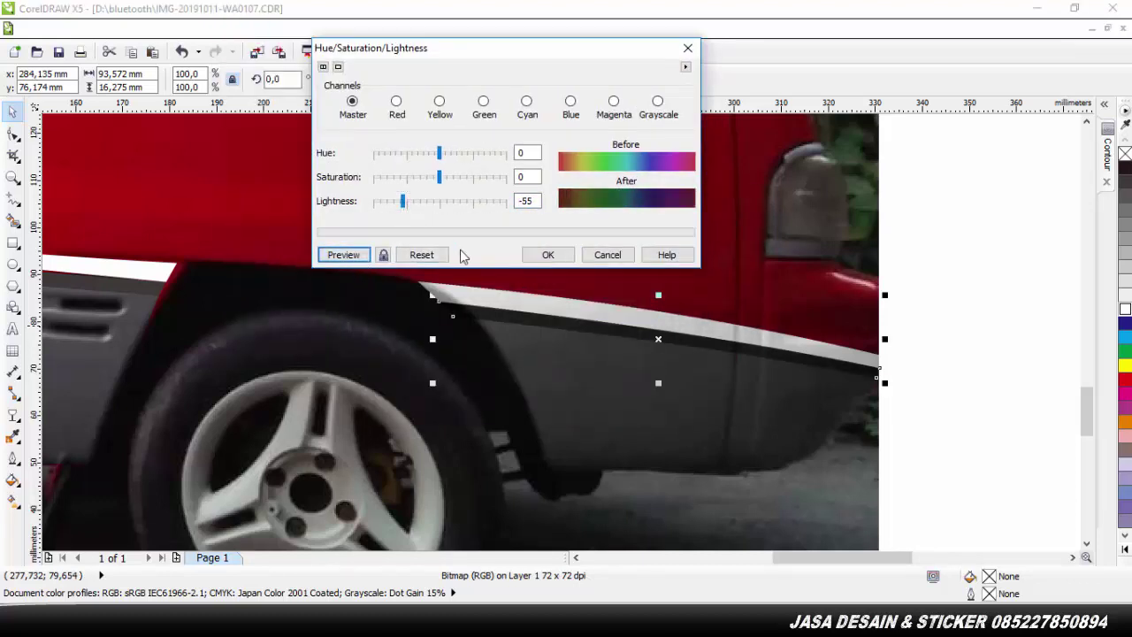
left_click(542, 259)
left_click(965, 285)
Reshape the white band's end at the front wheel arch so its edge follows the arch's curve
scroll(465, 298, "up", 1)
left_click(417, 290)
left_click(13, 134)
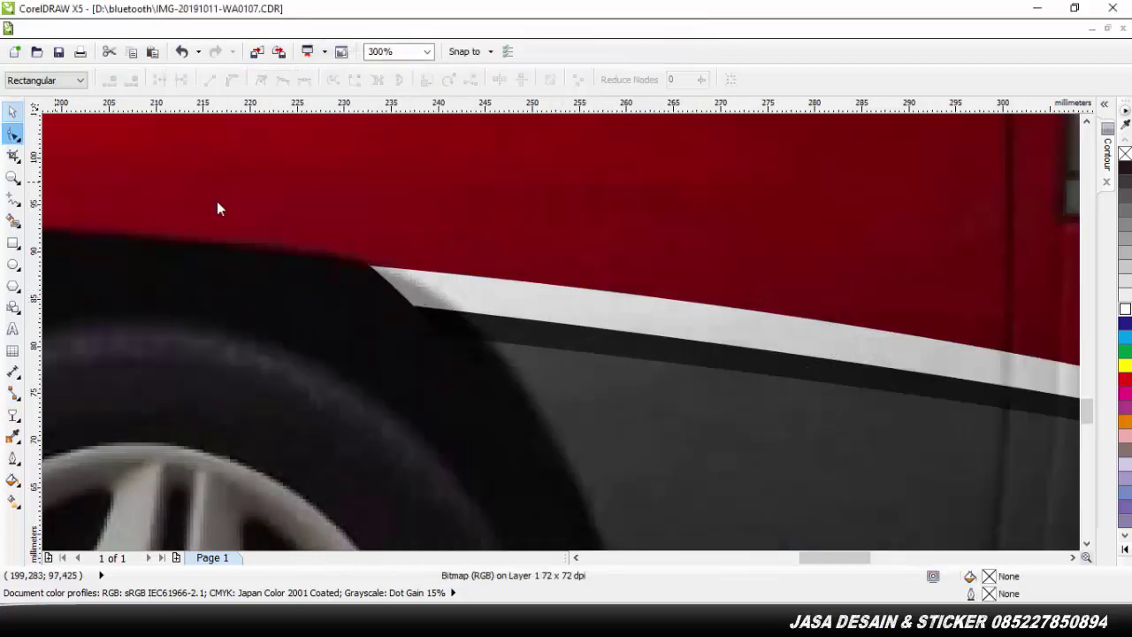
double_click(447, 306)
left_click(445, 310)
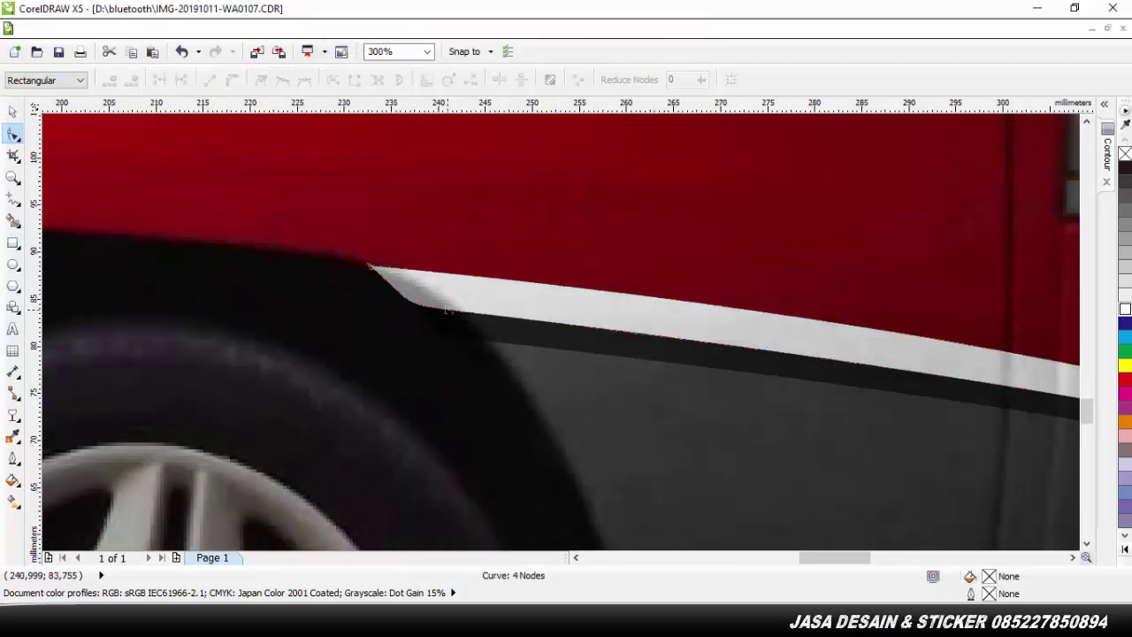
left_click(449, 310)
left_click_drag(398, 304, 431, 284)
left_click(182, 51)
left_click(449, 310)
left_click_drag(414, 294, 417, 281)
left_click(432, 284)
Remove the dark band's end nodes overlapping the front wheel arch and fit its end to the arch's edge
left_click(485, 342)
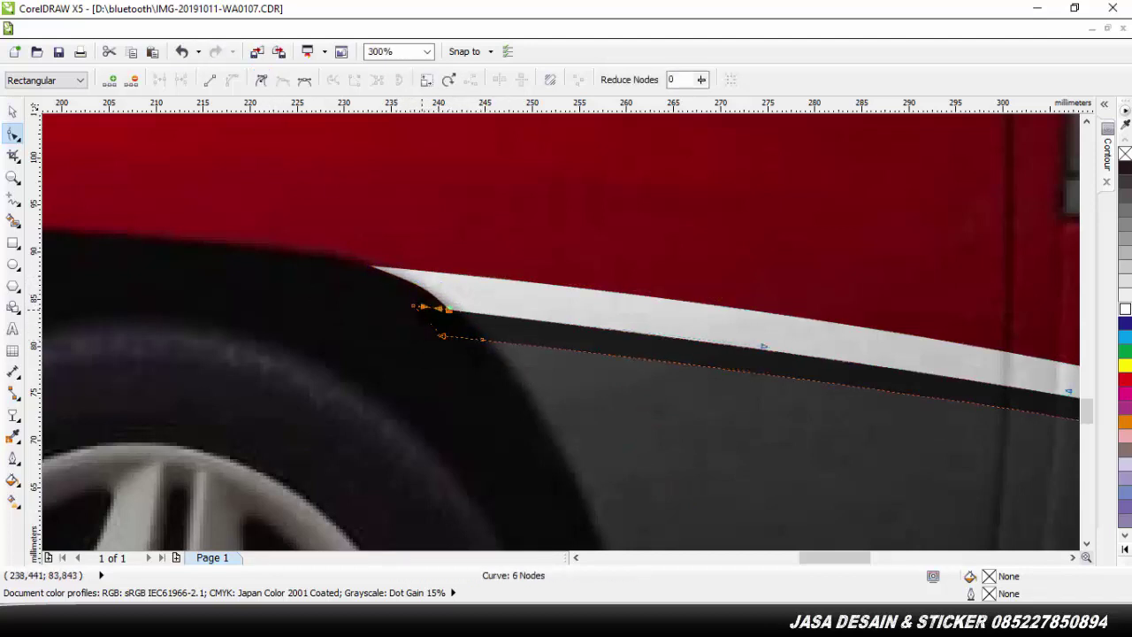
double_click(414, 306)
double_click(442, 336)
left_click(482, 339)
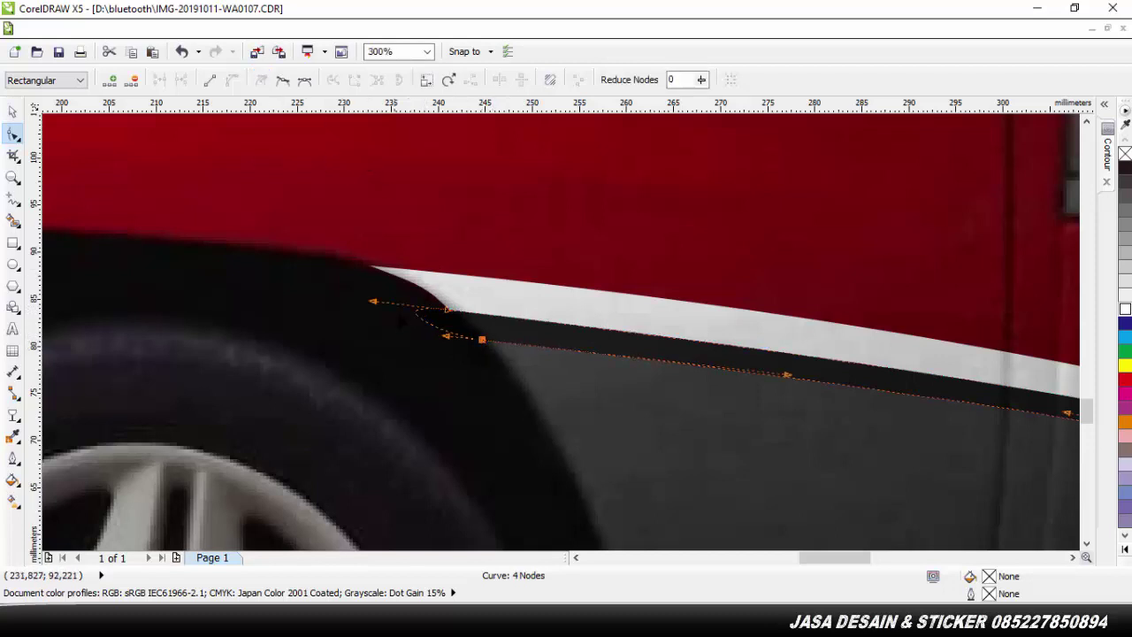
left_click(375, 303)
left_click(448, 309)
left_click_drag(372, 301, 404, 324)
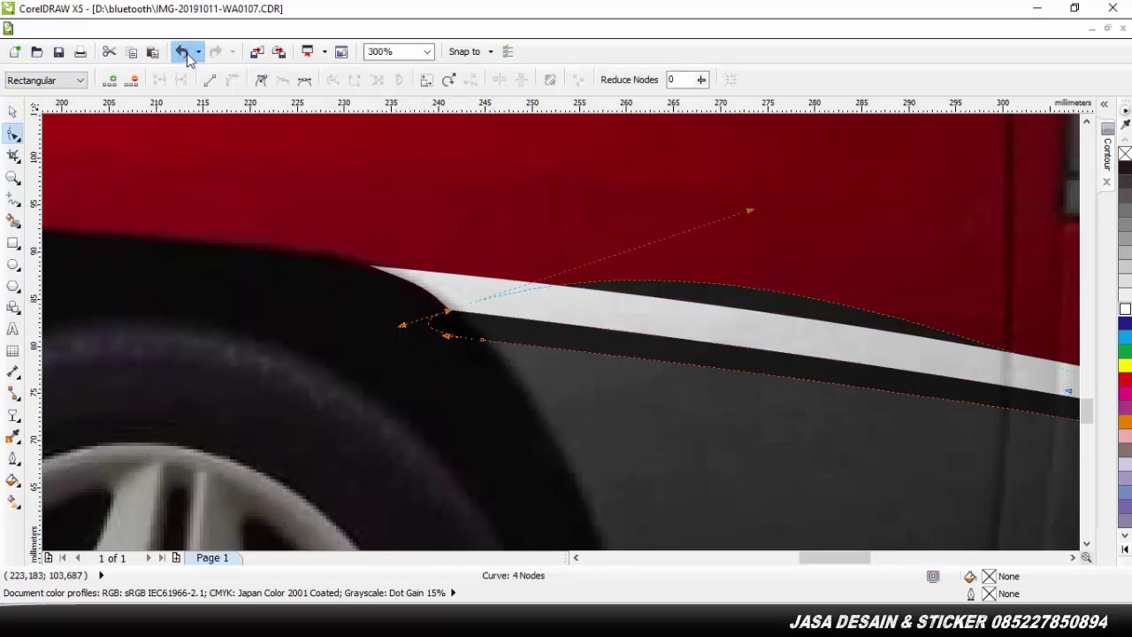
left_click(184, 53)
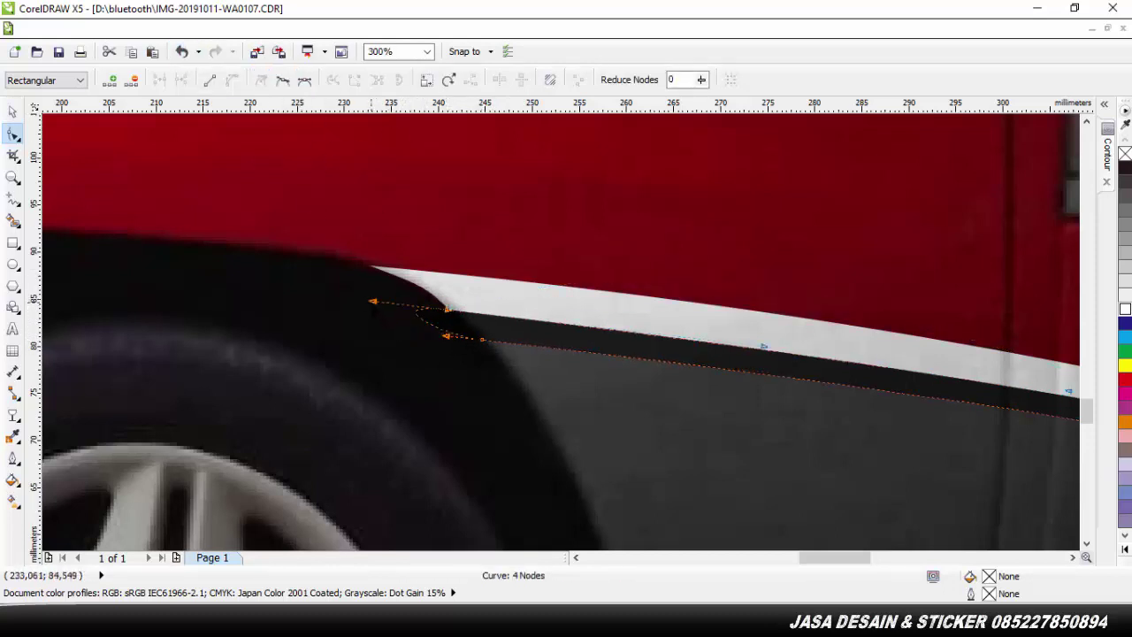
left_click_drag(481, 337, 433, 314)
Fine-tune the white band's end nodes and curve against the edge of the front wheel arch
scroll(489, 337, "up", 2)
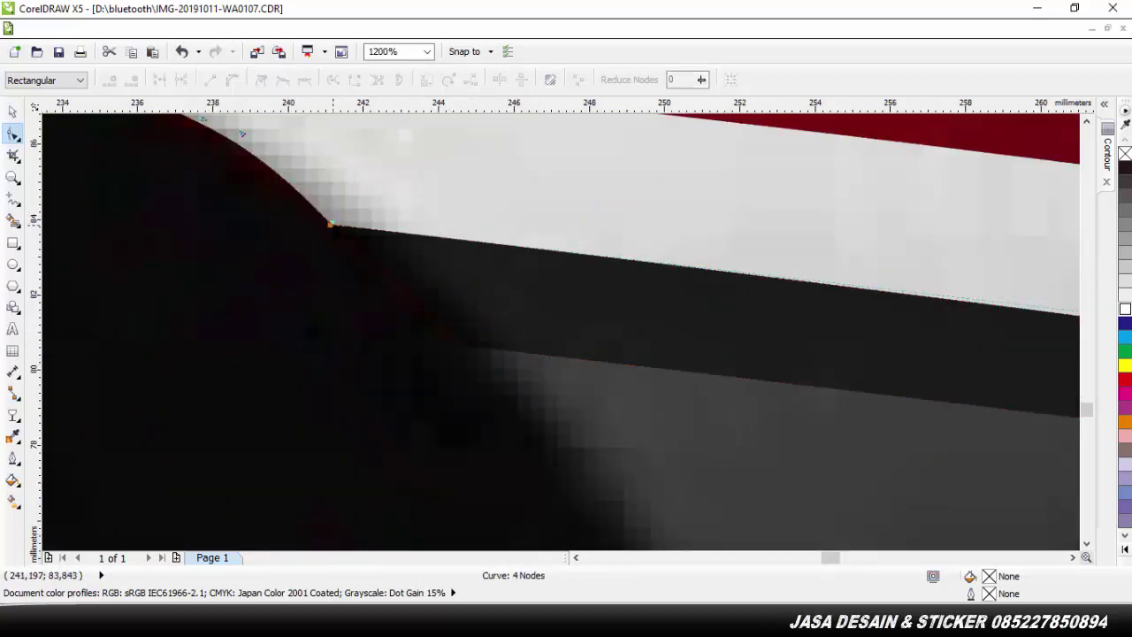
scroll(283, 181, "down", 1)
left_click(275, 165)
scroll(157, 122, "down", 1)
left_click(135, 115)
scroll(136, 115, "up", 1)
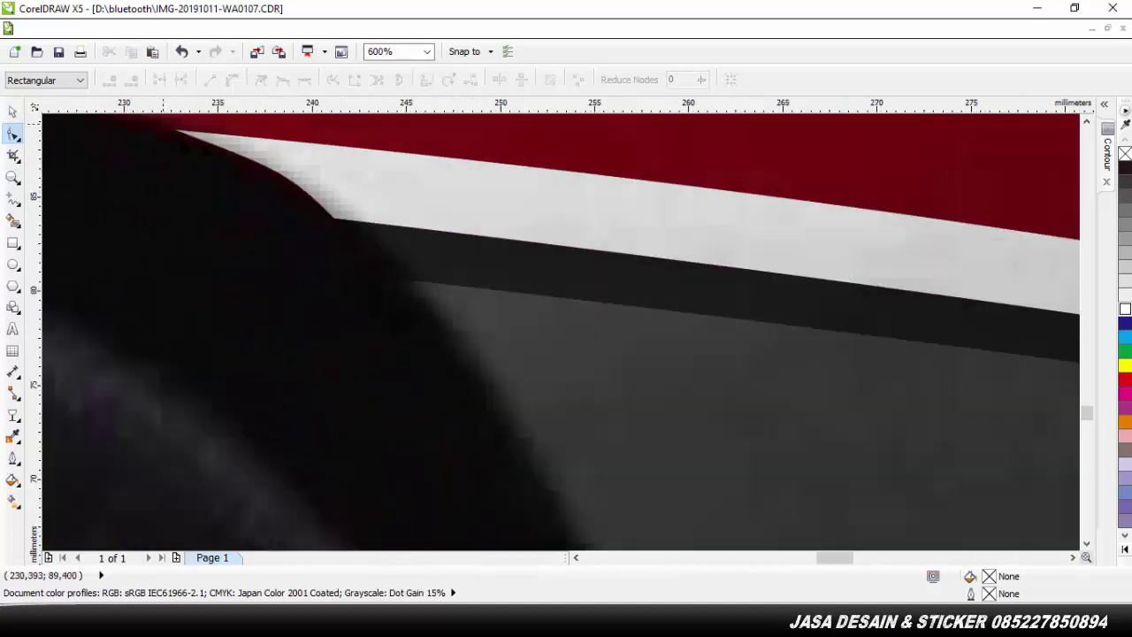
left_click_drag(177, 131, 168, 181)
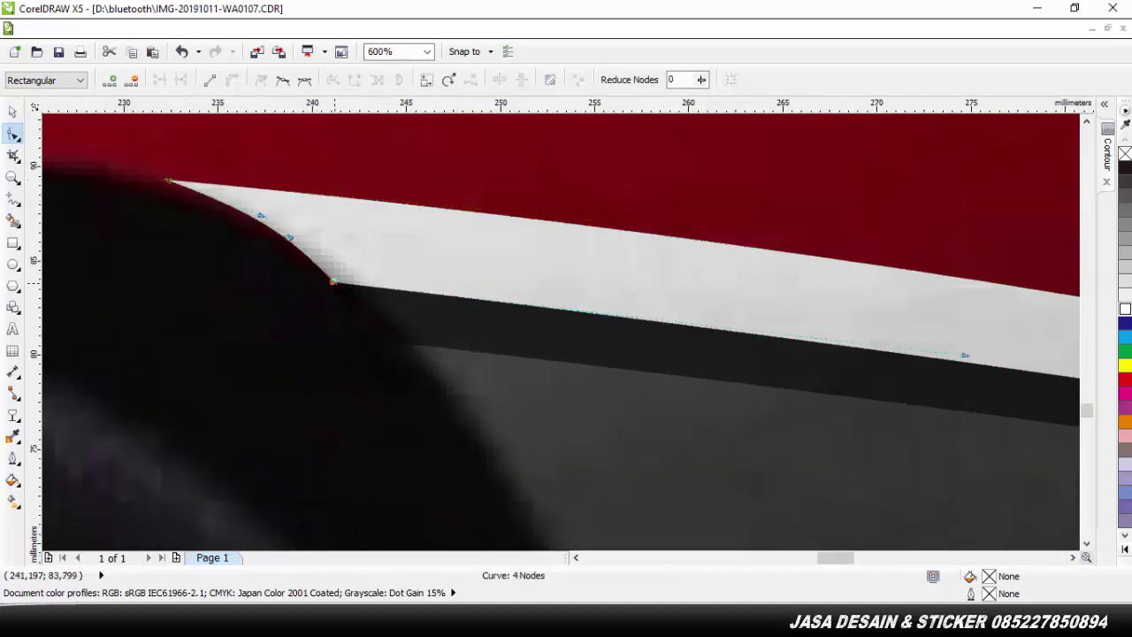
left_click_drag(333, 281, 341, 283)
key("Escape")
Reshape the lower yellow bolt, extending its short front tip and lowering its bottom edge to the gray panel's bottom edge
scroll(585, 335, "down", 10)
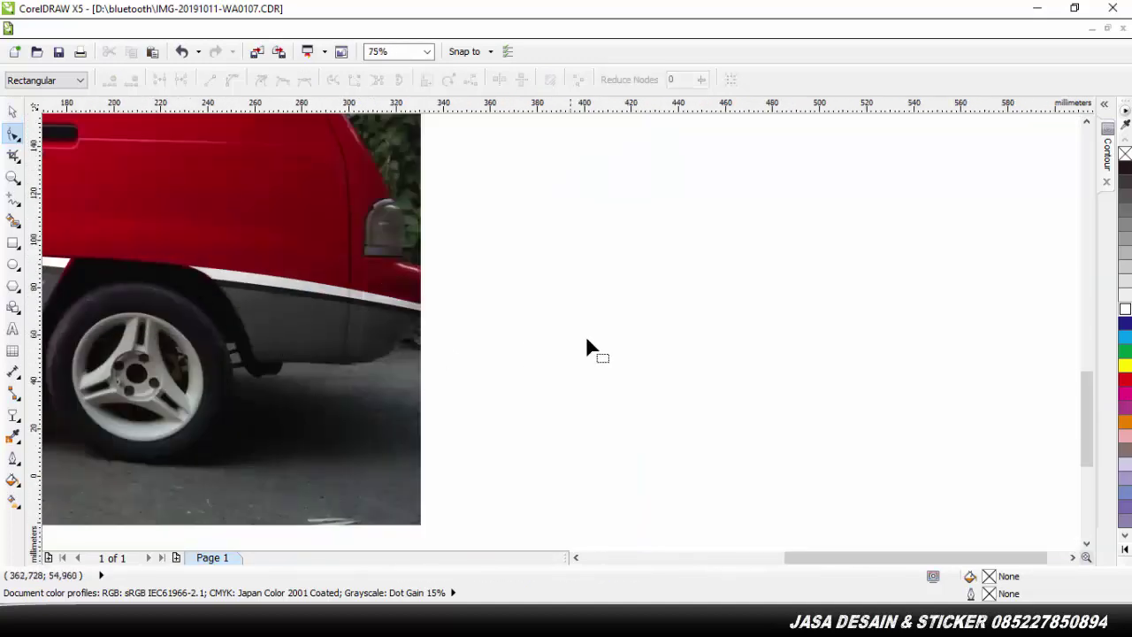
scroll(535, 450, "up", 5)
scroll(645, 427, "up", 2)
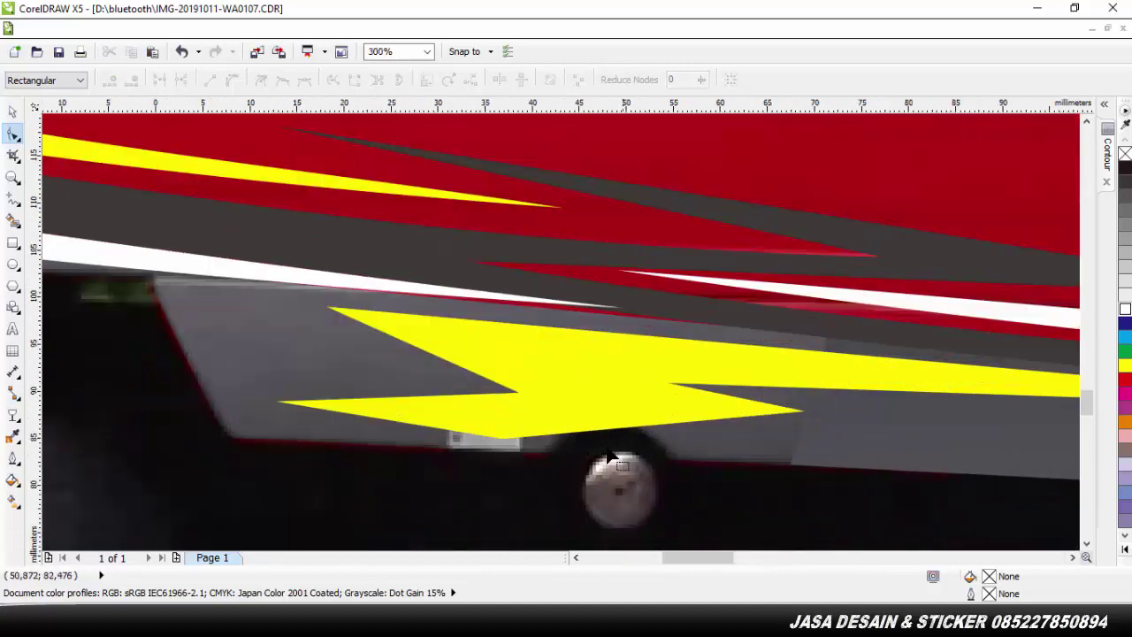
left_click(619, 417)
scroll(618, 415, "up", 1)
double_click(521, 448)
left_click(986, 406)
left_click_drag(987, 406, 977, 373)
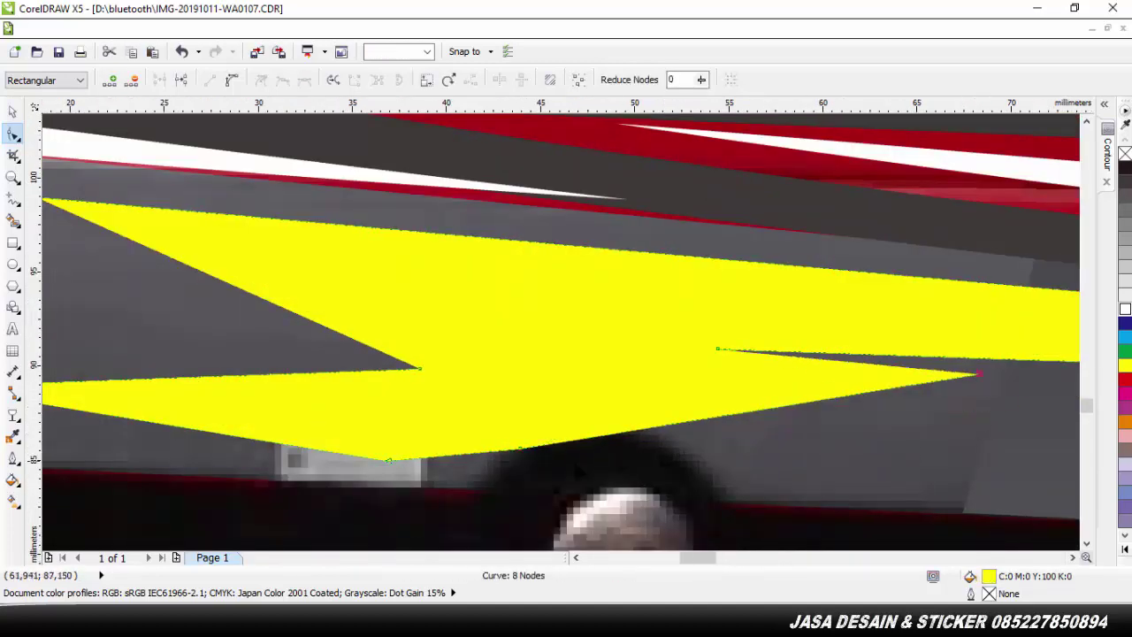
left_click_drag(389, 458, 445, 488)
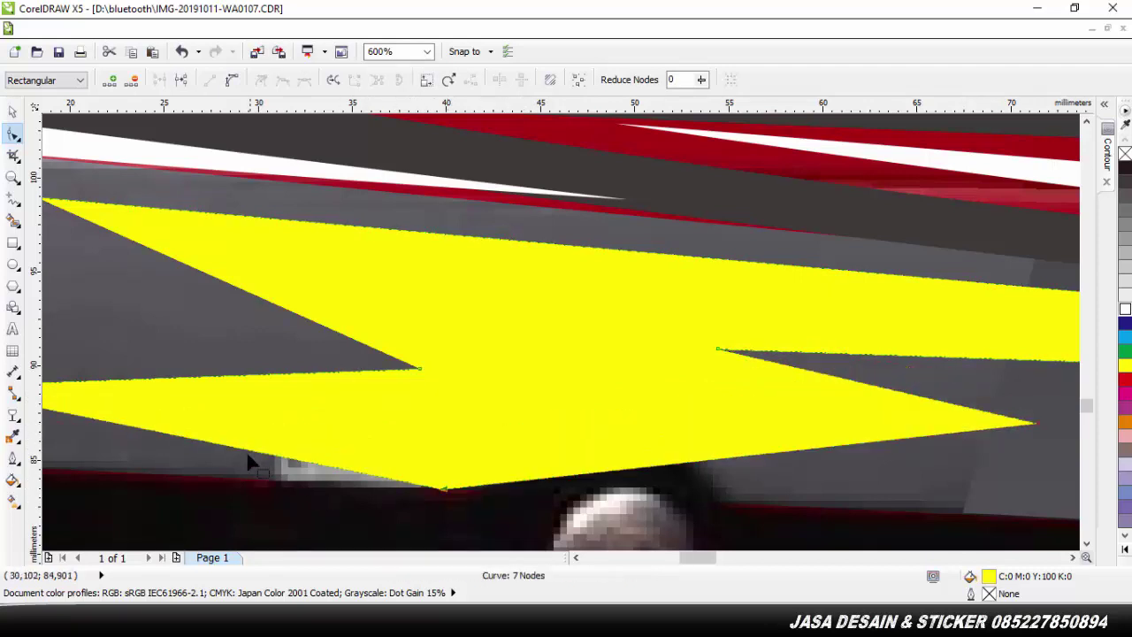
left_click_drag(235, 467, 226, 483)
left_click_drag(445, 489, 474, 485)
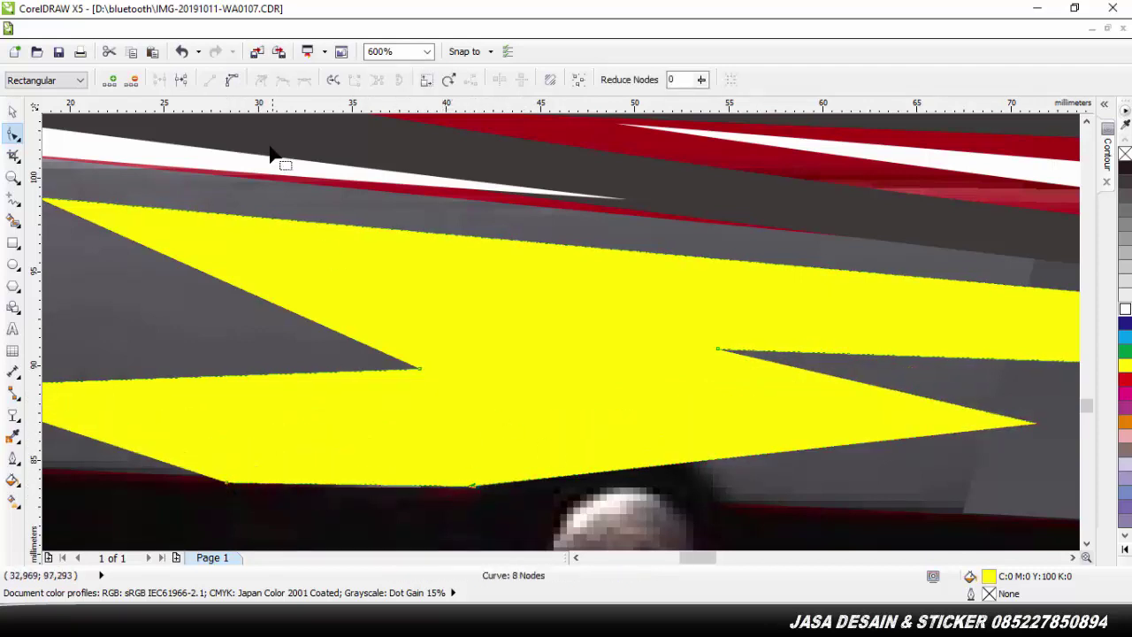
Add a node to the yellow bolt's bottom edge and curve that segment around the round black opening
double_click(702, 461)
left_click(260, 79)
left_click_drag(550, 477, 547, 424)
left_click_drag(626, 469, 627, 412)
left_click_drag(627, 413, 614, 390)
left_click_drag(547, 425, 519, 411)
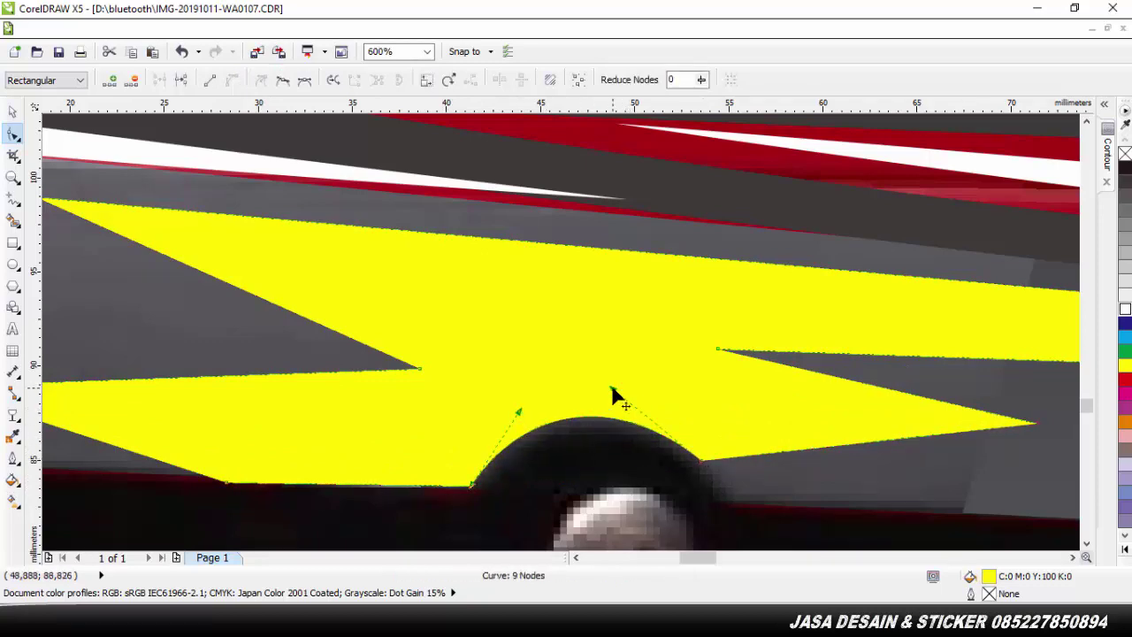
left_click_drag(613, 389, 614, 396)
left_click(559, 475)
Add nodes along the gray panel's rear edge and pull its upper and middle parts outward toward the truck bed's edge
scroll(559, 475, "down", 3)
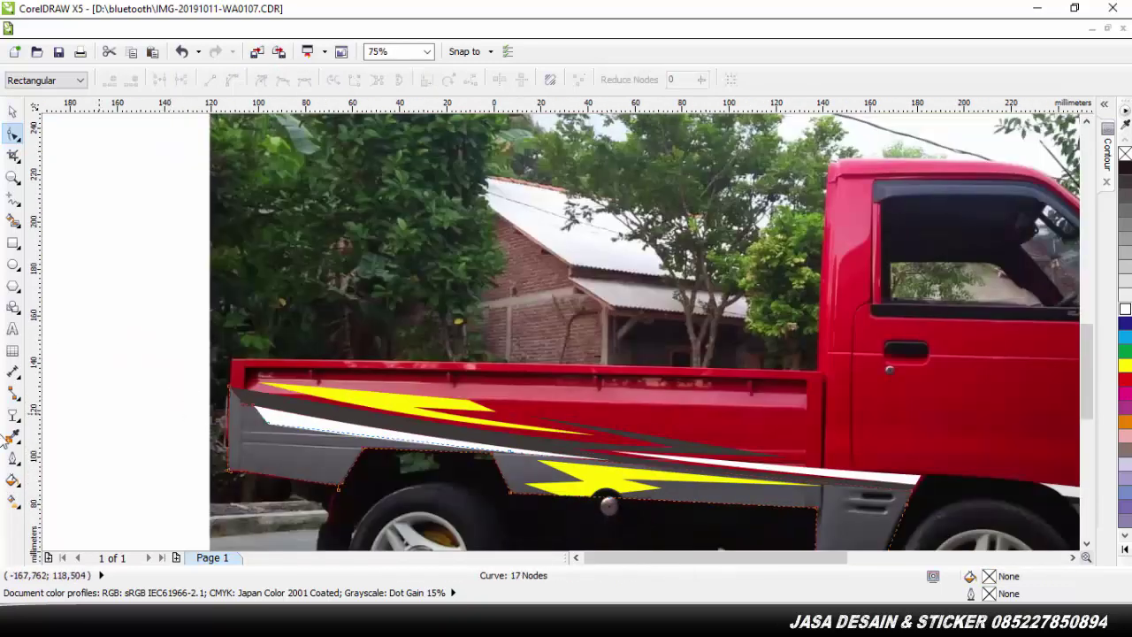
scroll(131, 491, "up", 1)
scroll(299, 395, "up", 1)
double_click(352, 375)
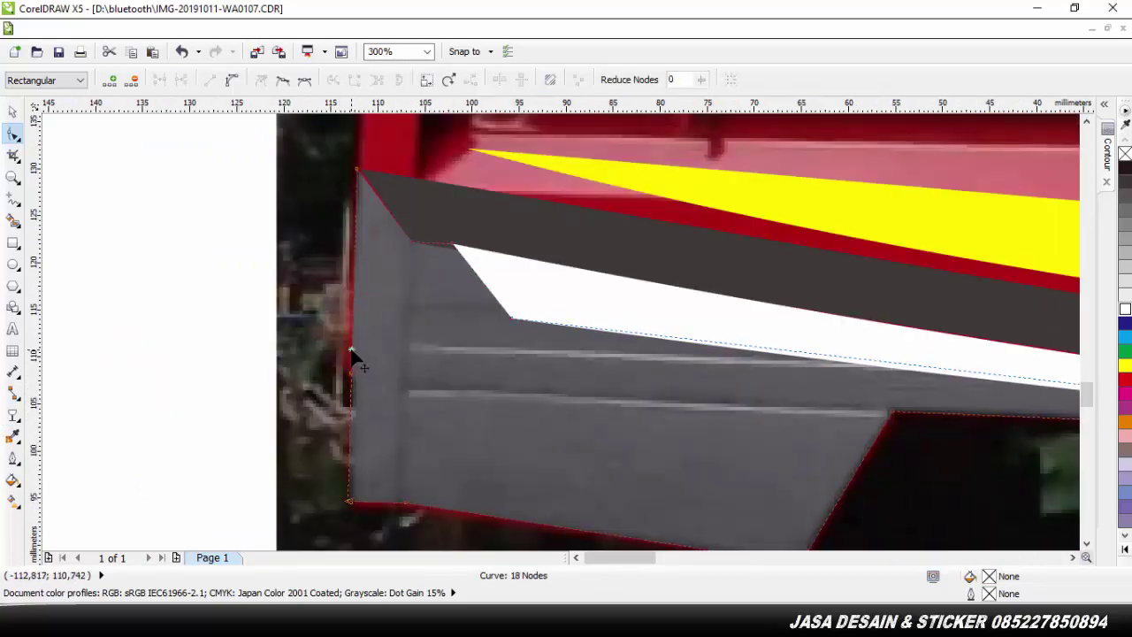
double_click(351, 349)
left_click_drag(352, 349, 347, 366)
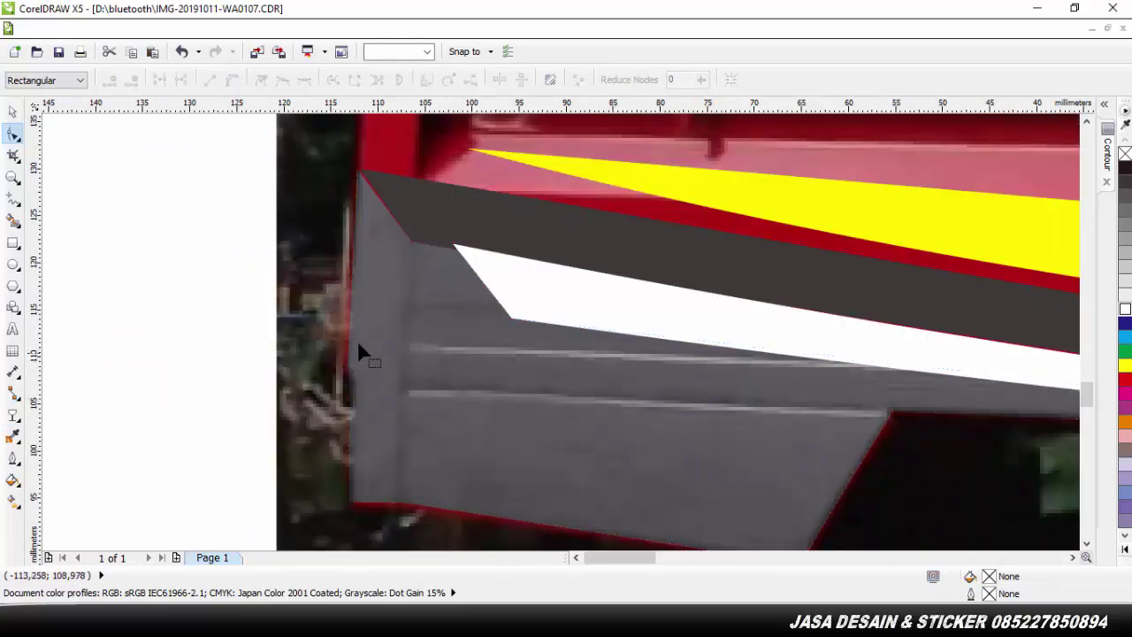
double_click(355, 204)
left_click_drag(356, 204, 343, 192)
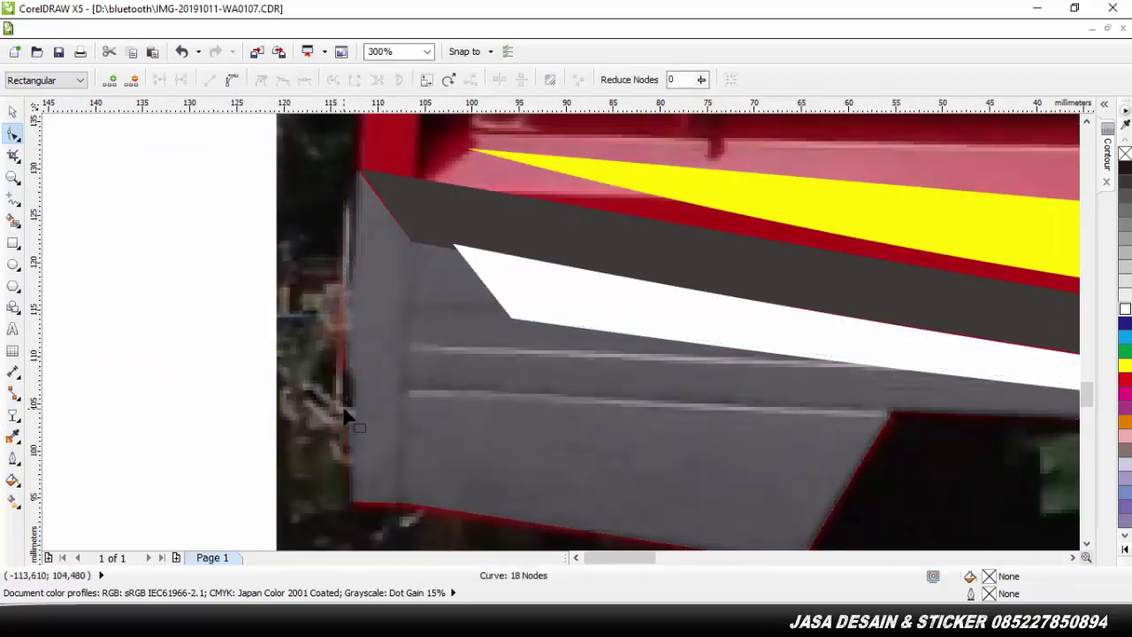
Refine the gray panel's rear edge with further nodes so it lines up with the truck bed
double_click(345, 414)
left_click_drag(346, 414, 332, 407)
left_click(168, 371)
left_click_drag(343, 192, 355, 204)
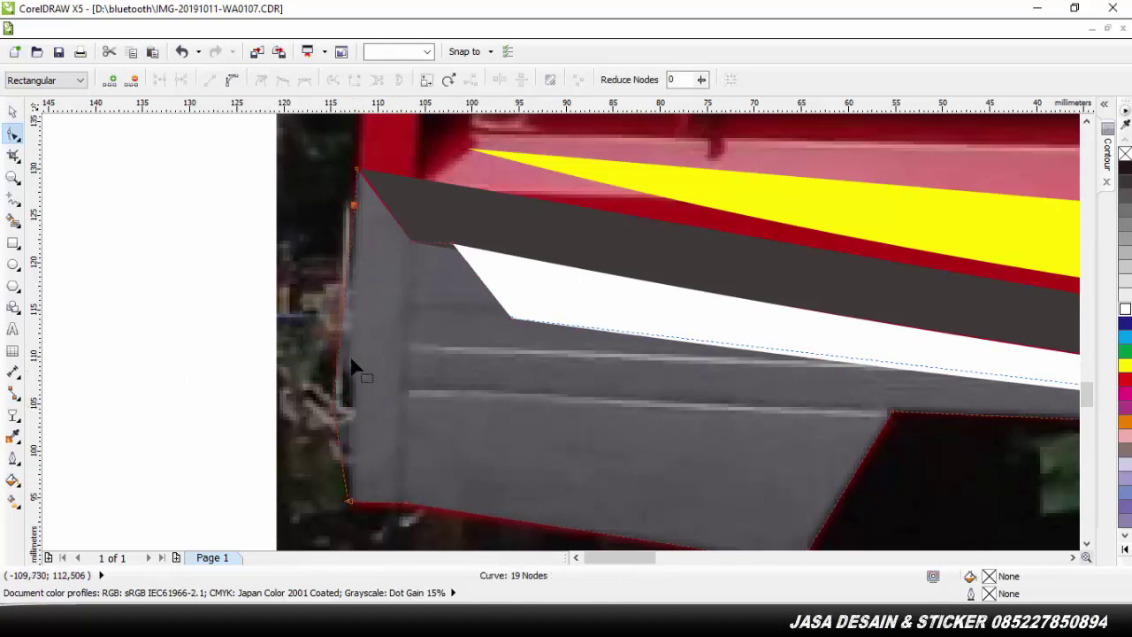
double_click(341, 331)
left_click(163, 397)
left_click_drag(341, 331, 346, 355)
scroll(61, 364, "down", 2)
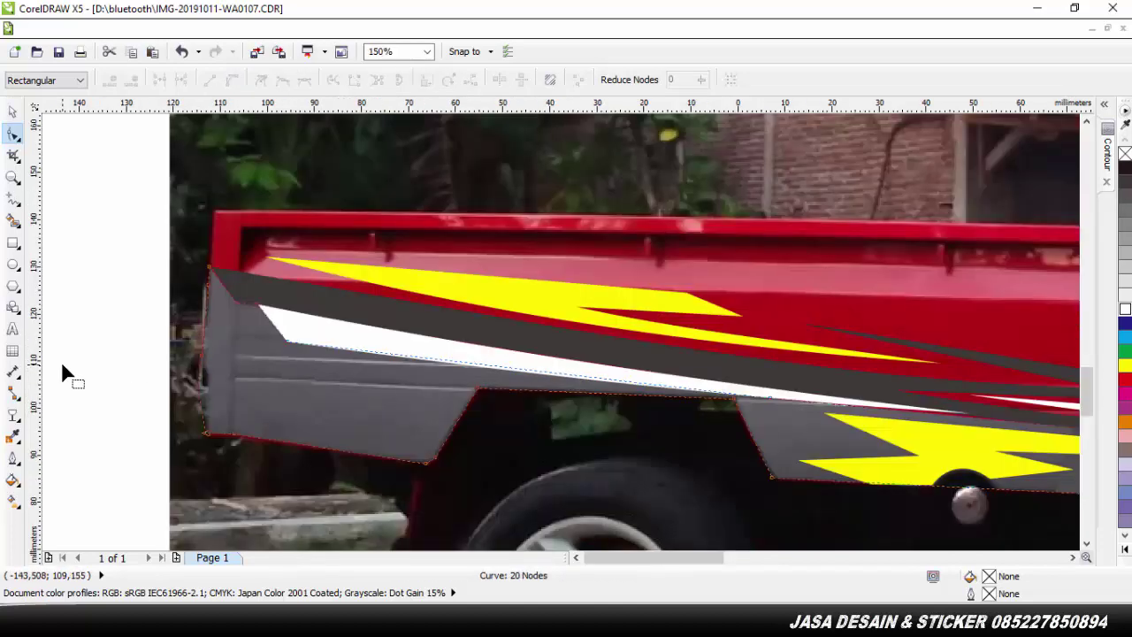
Deselect the panel and inspect the whole pickup mockup at overview and close-up scale
left_click(13, 111)
left_click(61, 168)
scroll(125, 301, "up", 2)
scroll(125, 300, "down", 2)
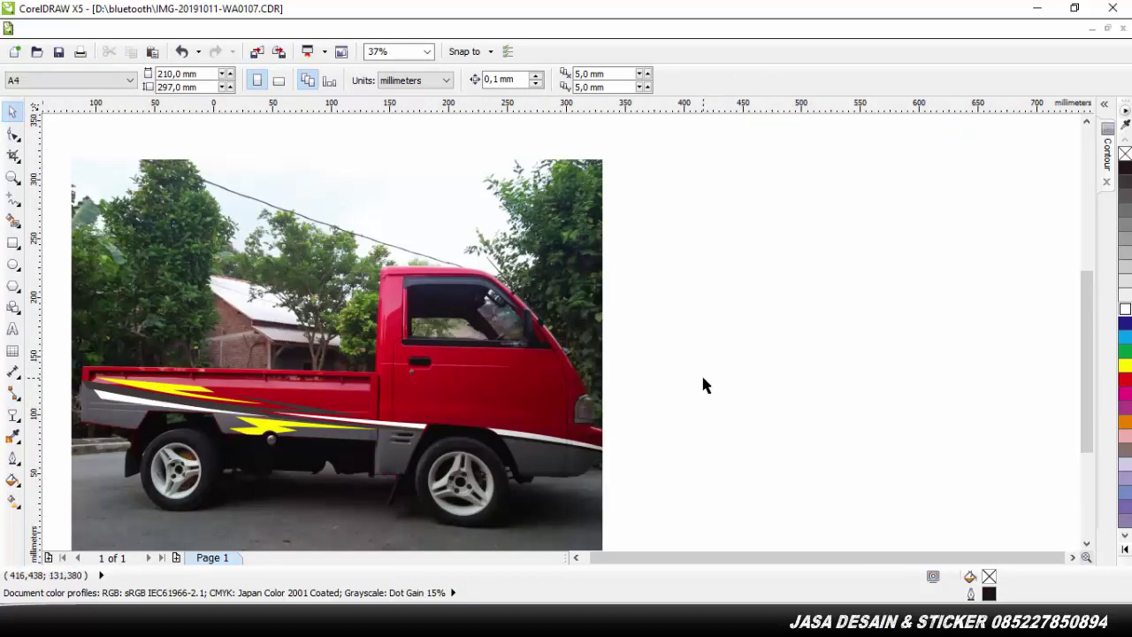
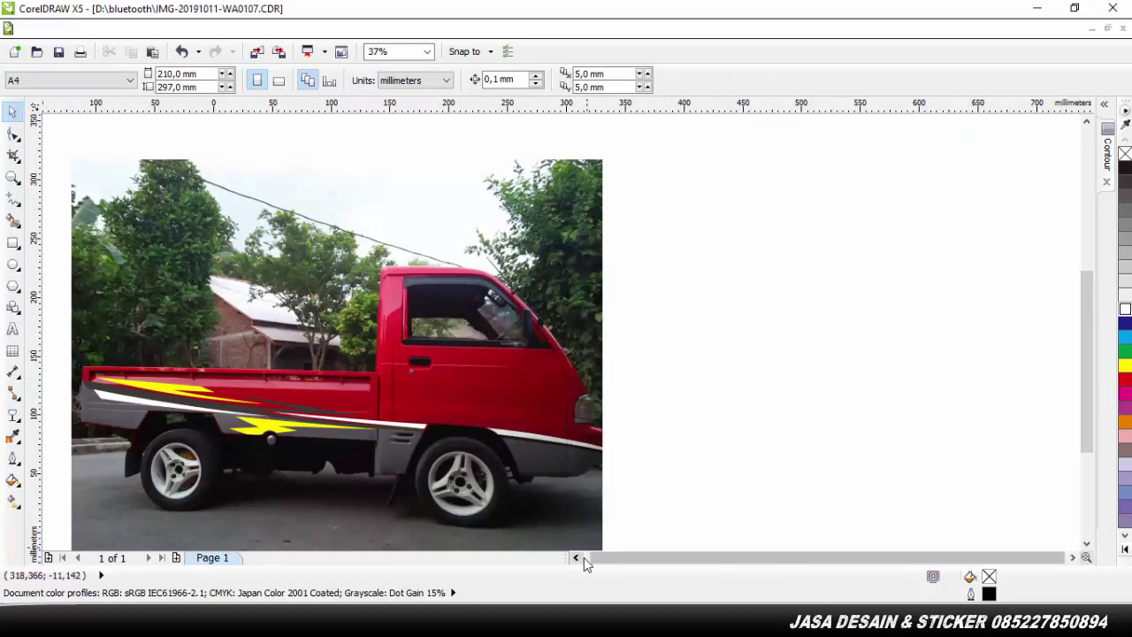
left_click_drag(590, 561, 576, 560)
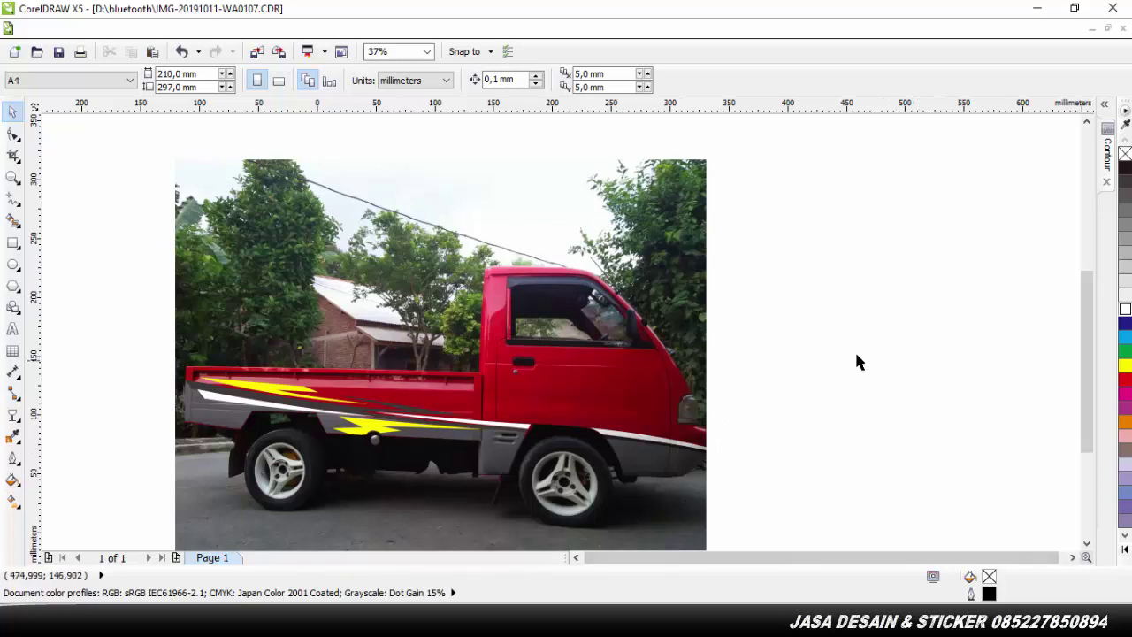
scroll(413, 378, "up", 2)
scroll(590, 431, "down", 2)
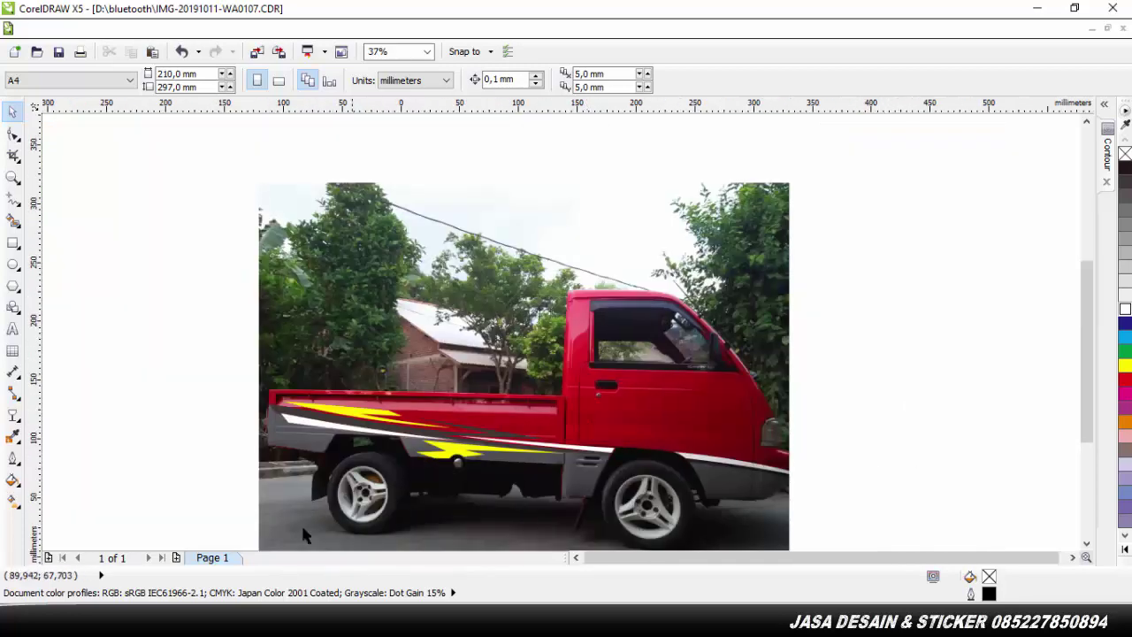
scroll(944, 319, "down", 2)
scroll(469, 357, "up", 2)
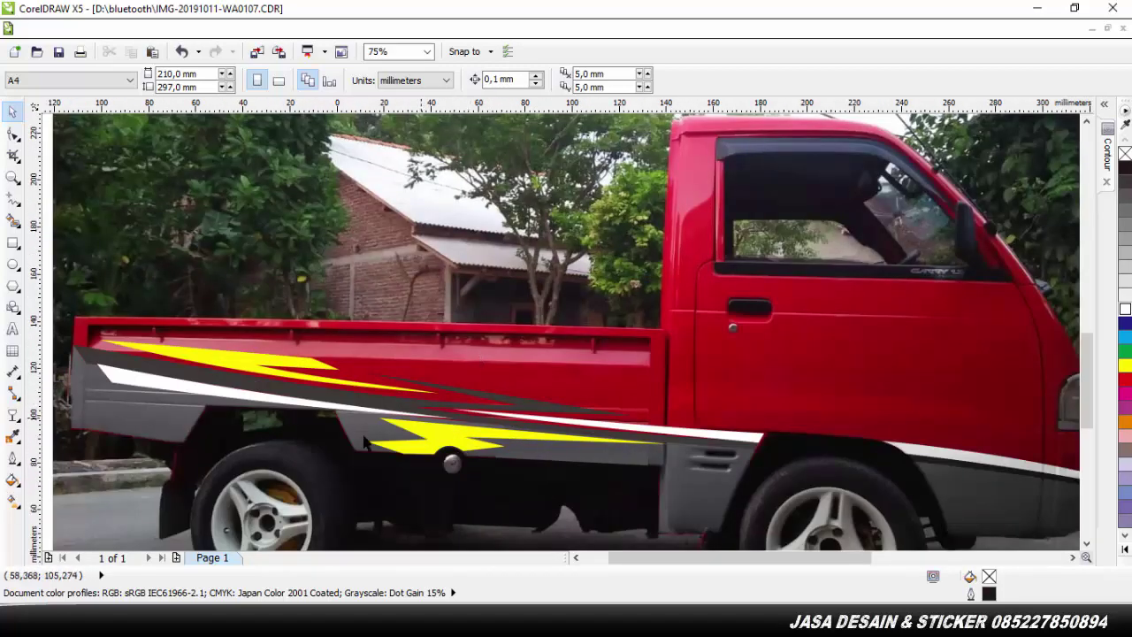
Add the artistic text "JET PICK UP" and place it on the lower part of the cab door
left_click(13, 328)
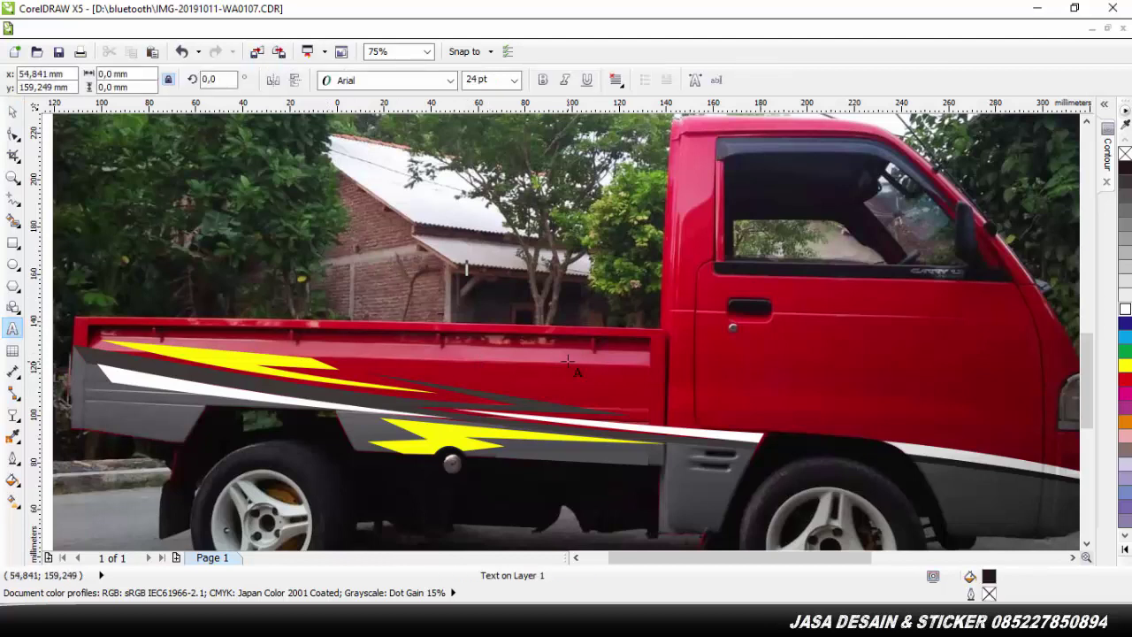
left_click(486, 267)
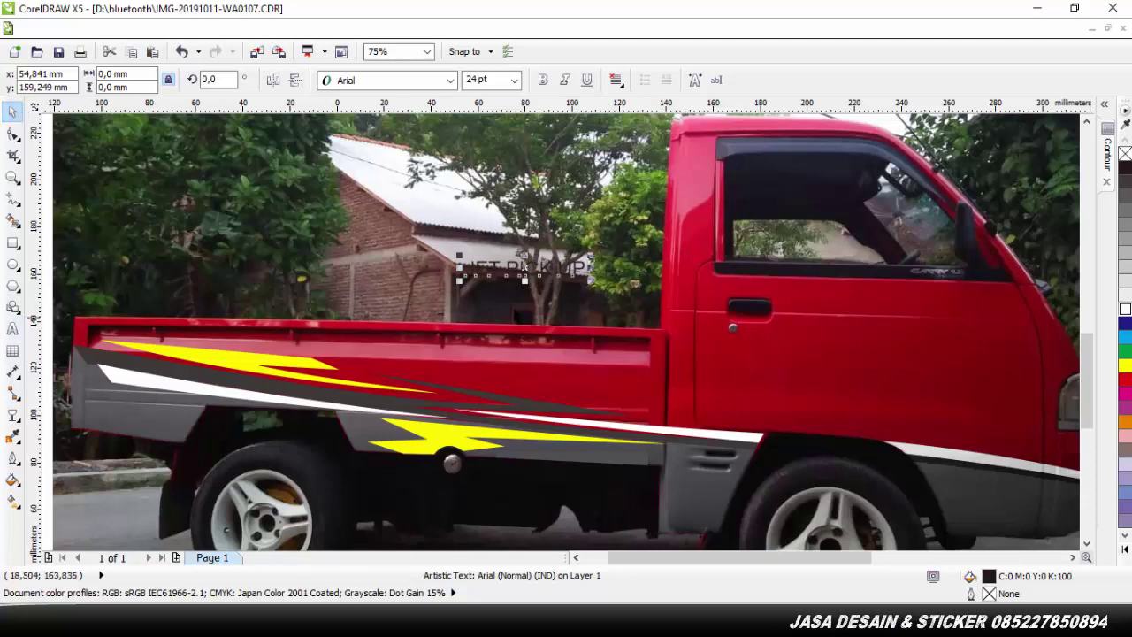
left_click_drag(531, 269, 831, 390)
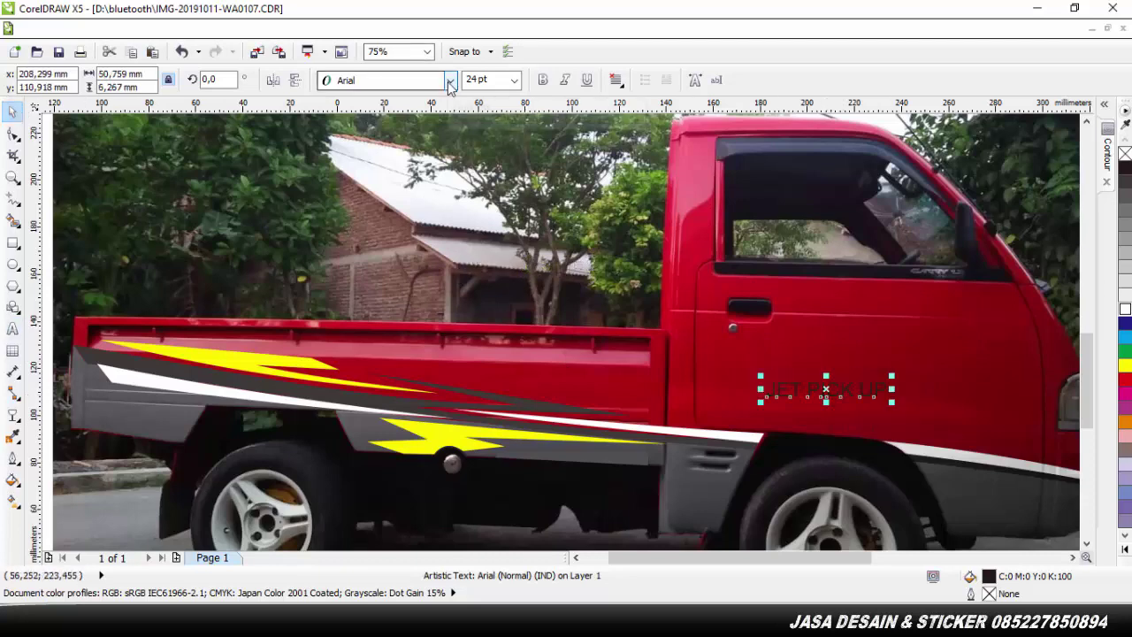
Set the font of the "JET PICK UP" lettering to Babylon5
left_click(450, 81)
left_click(389, 166)
left_click(450, 81)
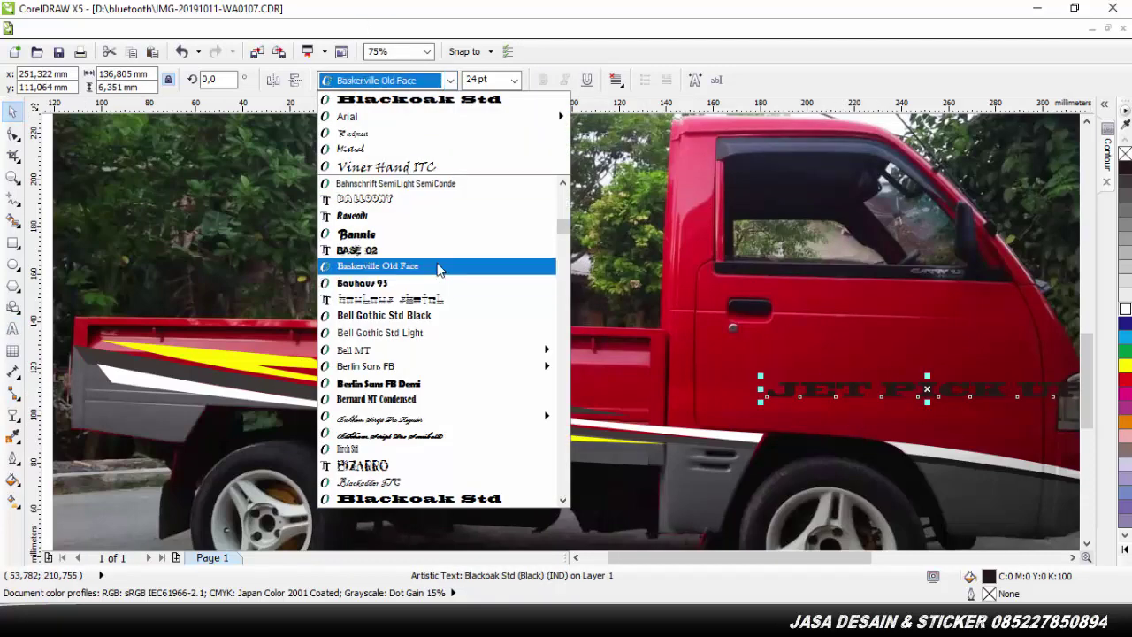
scroll(437, 265, "up", 6)
left_click(386, 349)
Stretch the lettering to about 163 mm wide and 12 mm high, positioned across the truck bed and cab door
left_click_drag(845, 396, 619, 384)
key("ctrl+z")
left_click_drag(724, 378, 975, 398)
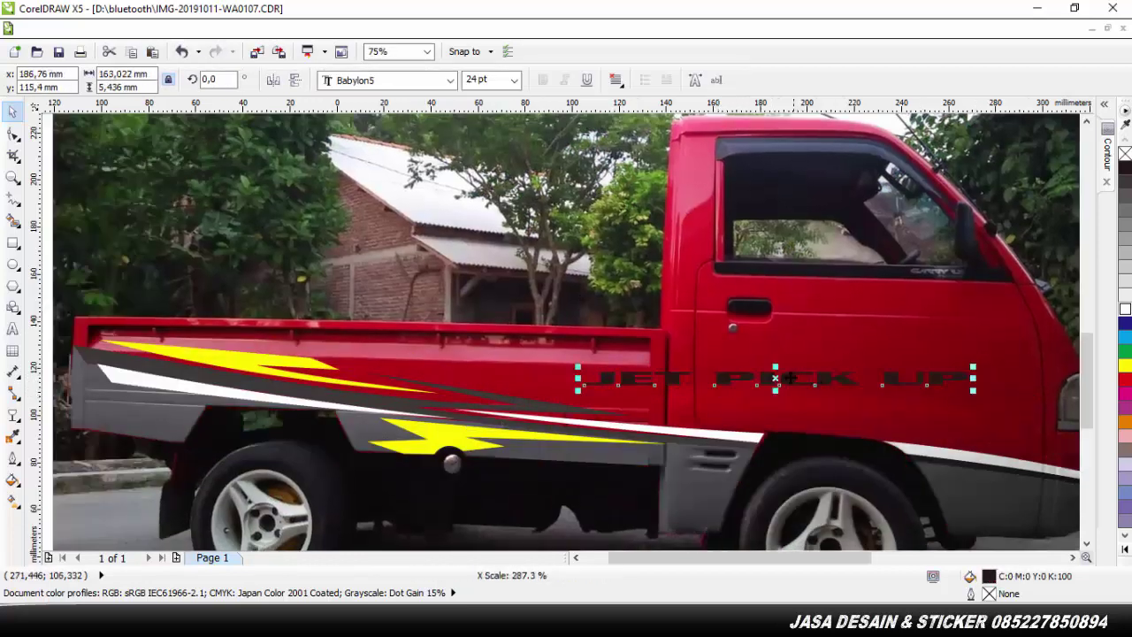
left_click_drag(775, 366, 804, 403)
Rotate the "JET PICK UP" lettering to 355.8° along the stripe and widen it to about 198 mm
left_click(803, 404)
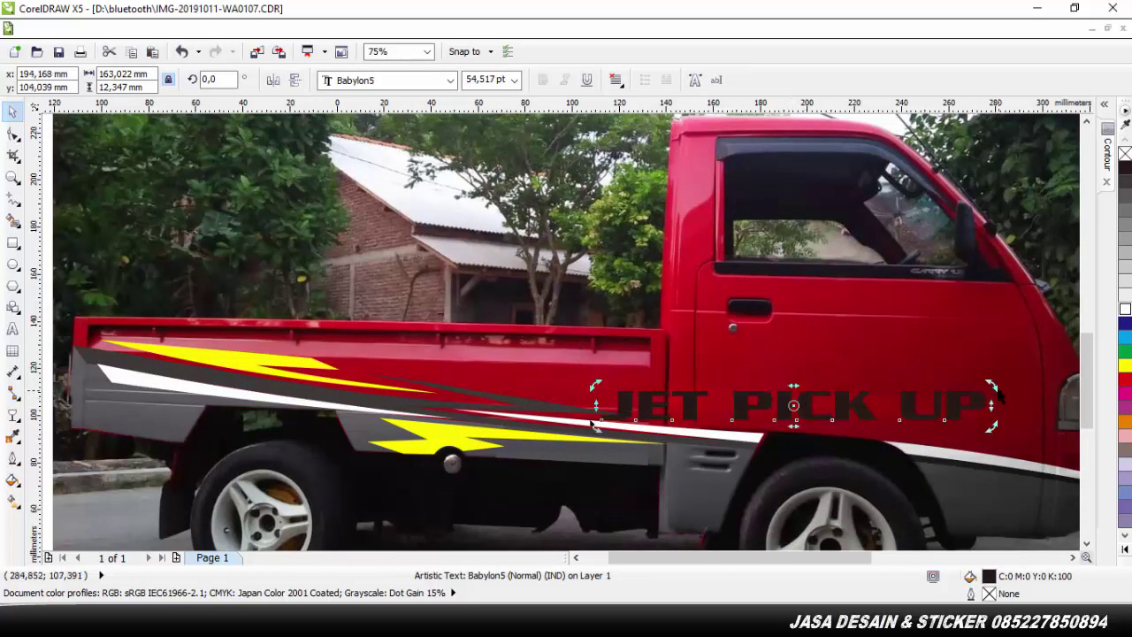
left_click_drag(990, 383, 1002, 398)
left_click_drag(594, 407, 518, 407)
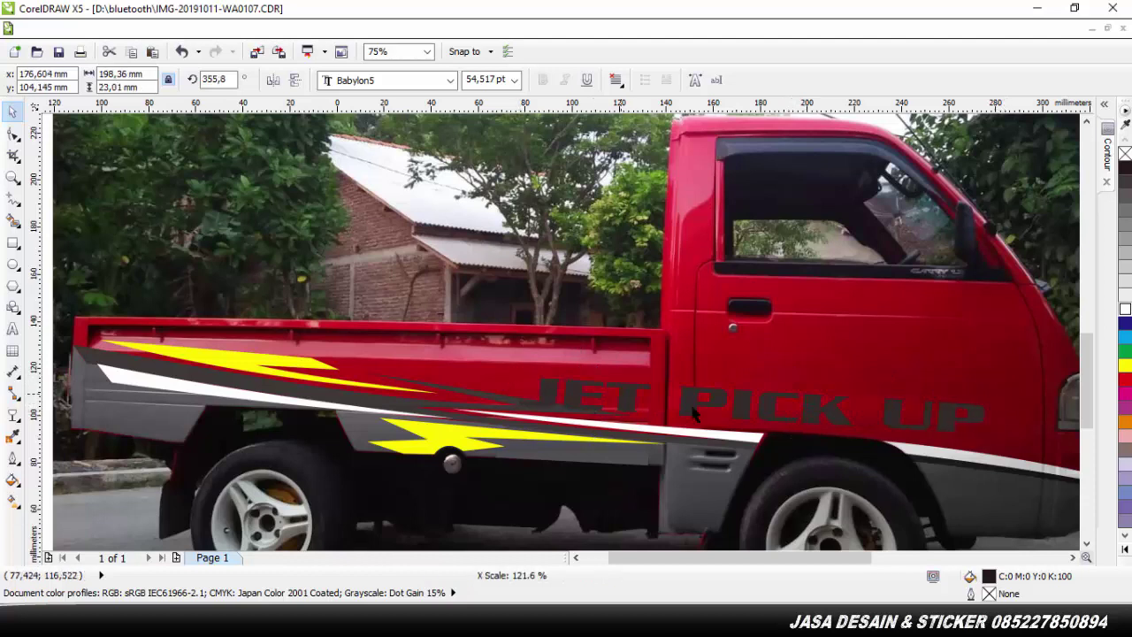
Slant and enlarge the "JET PICK UP" lettering to about 224 mm wide and 28 mm high, following the stripe at 355,9°
left_click(763, 411)
left_click_drag(751, 371, 767, 400)
left_click(743, 389)
left_click_drag(986, 404, 1049, 409)
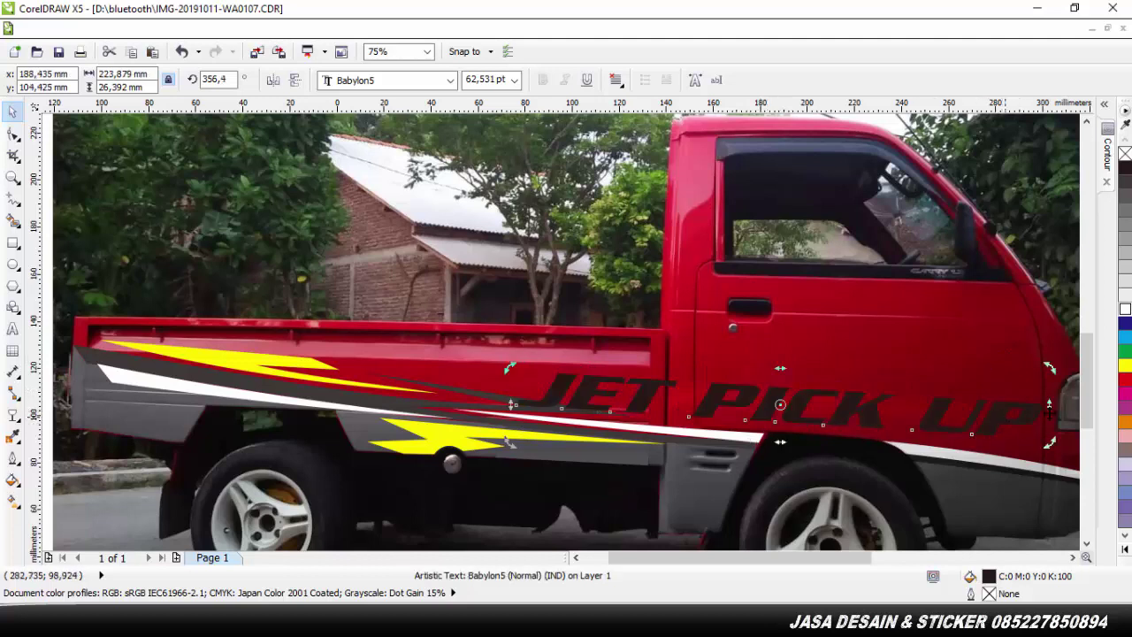
left_click(935, 365)
left_click(864, 416)
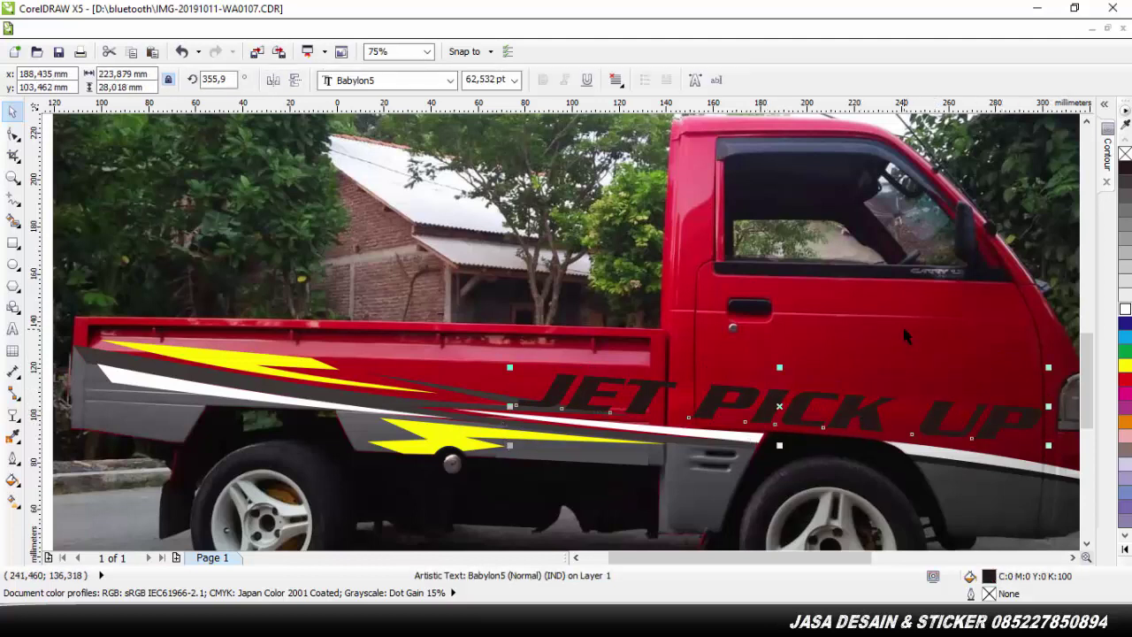
Fill the "JET PICK UP" lettering yellow and add a one-step black outside contour with a 2,04 mm offset
left_click(1122, 367)
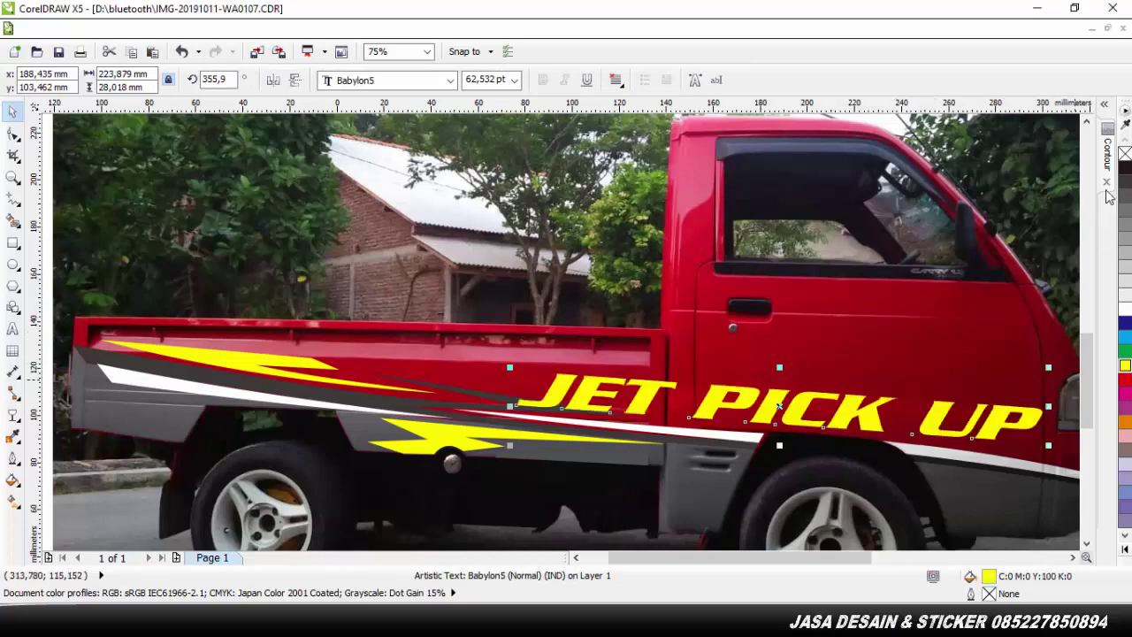
left_click(1107, 152)
left_click(1017, 333)
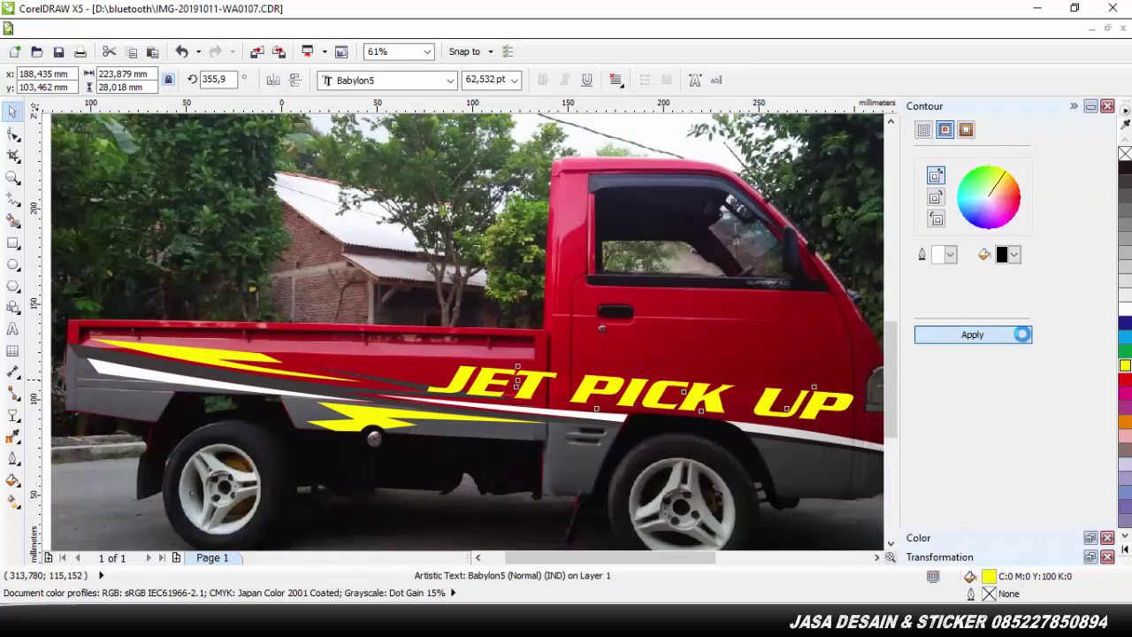
left_click(923, 130)
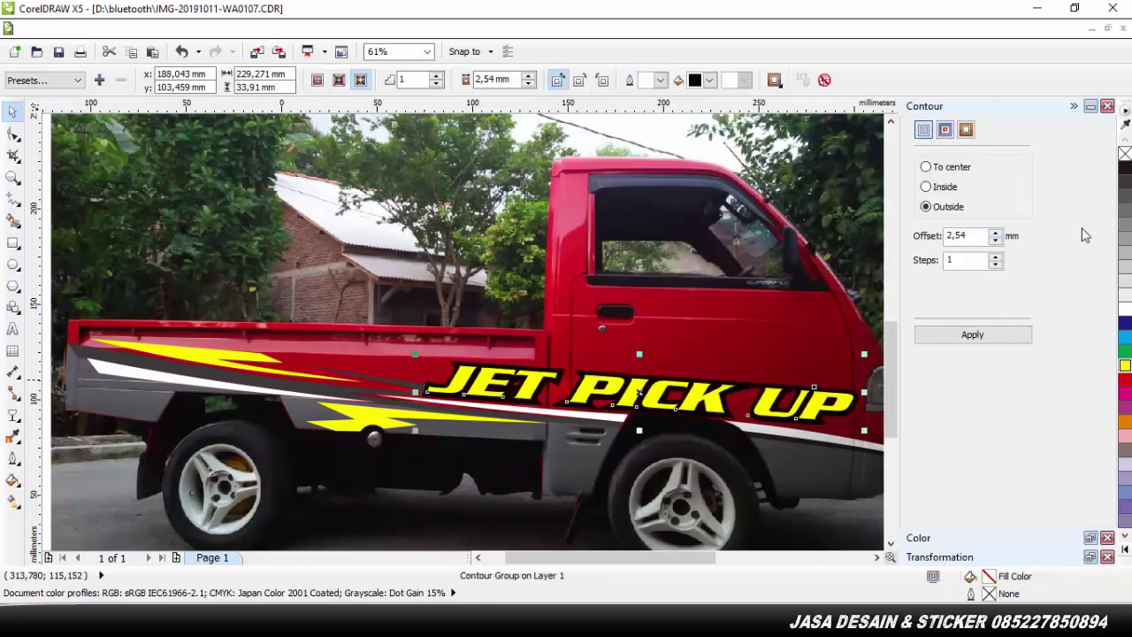
left_click(1001, 342)
left_click(811, 337)
scroll(812, 337, "down", 1)
left_click(167, 271)
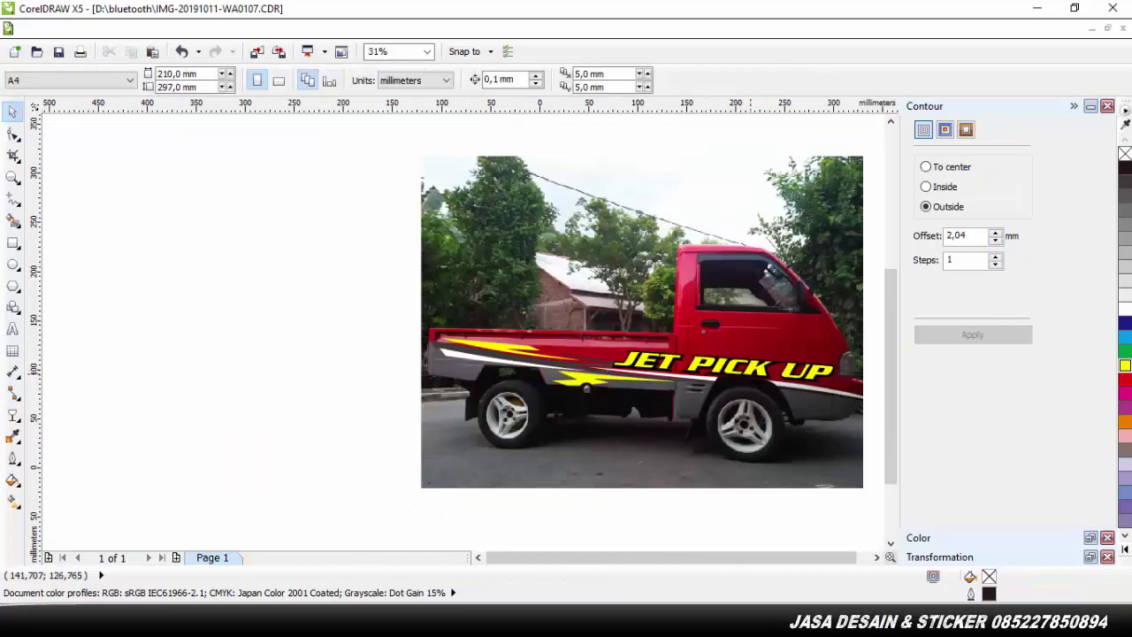
scroll(896, 387, "down", 1)
scroll(583, 376, "up", 2)
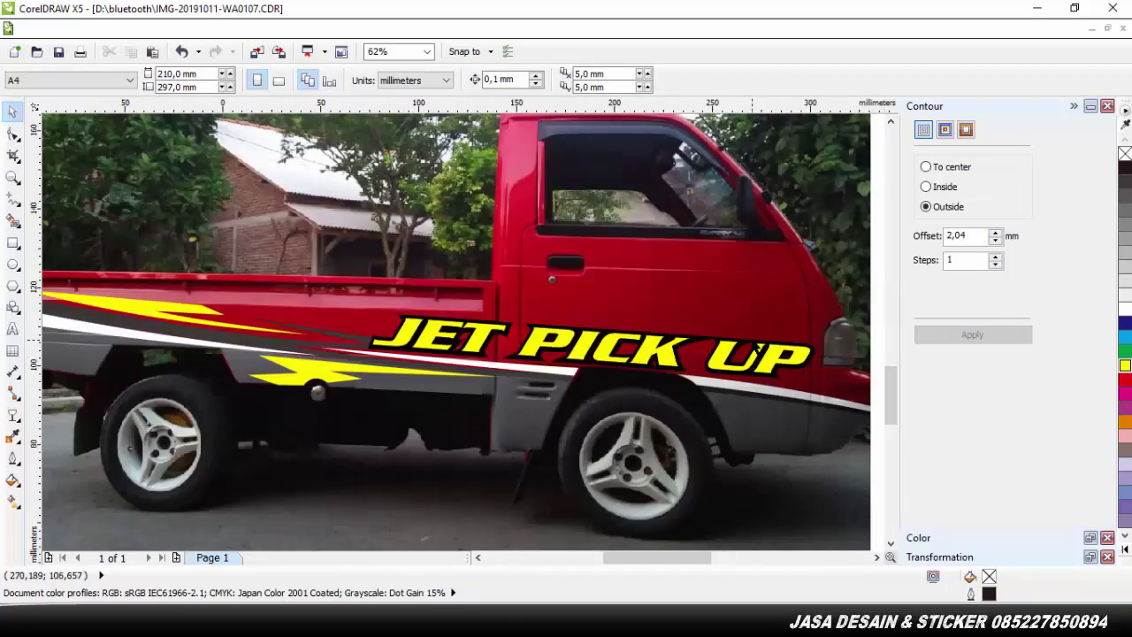
Nudge the contoured "JET PICK UP" lettering slightly toward the rear of the truck
left_click(583, 371)
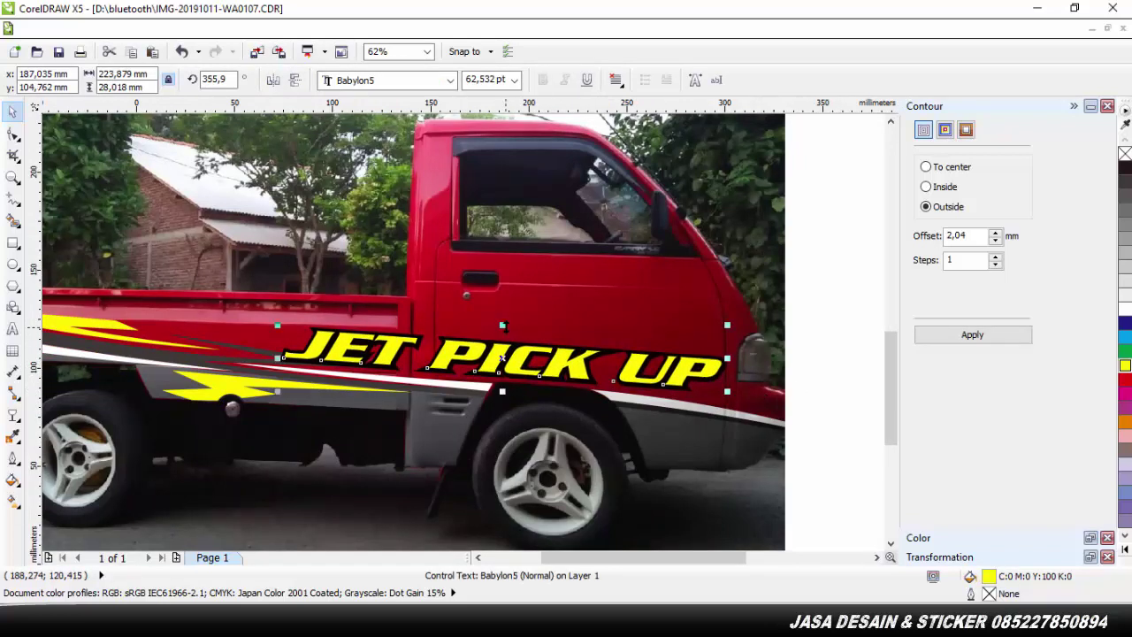
left_click(794, 336)
left_click(699, 370)
key("Left")
key("Left")
key("Left")
key("Left")
key("Left")
key("Left")
key("Left")
key("Left")
key("Left")
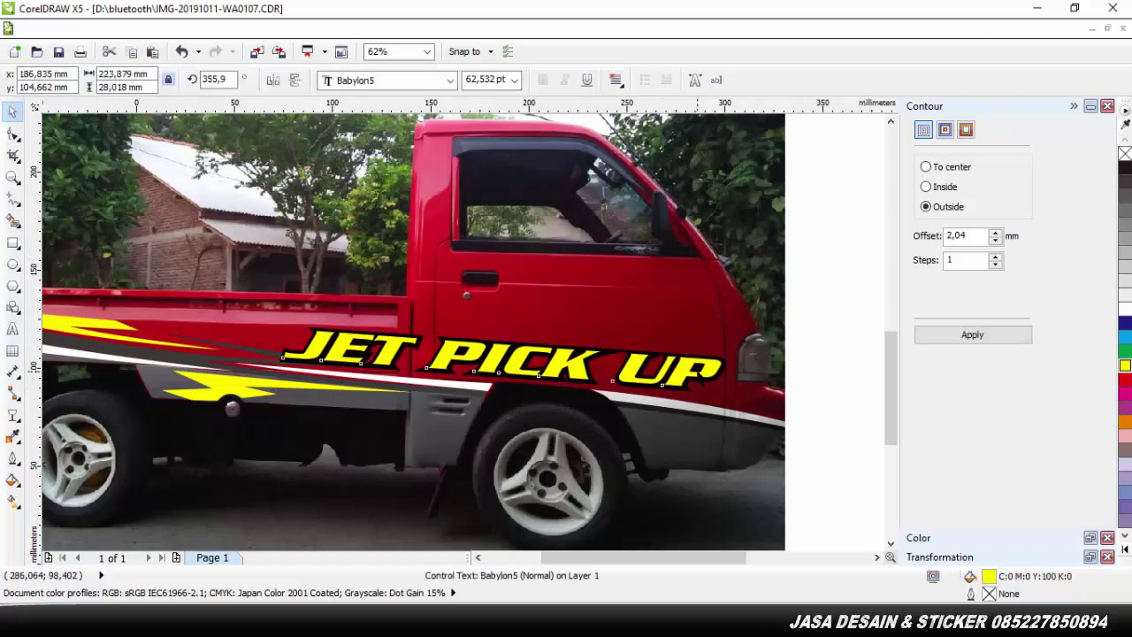
left_click(854, 259)
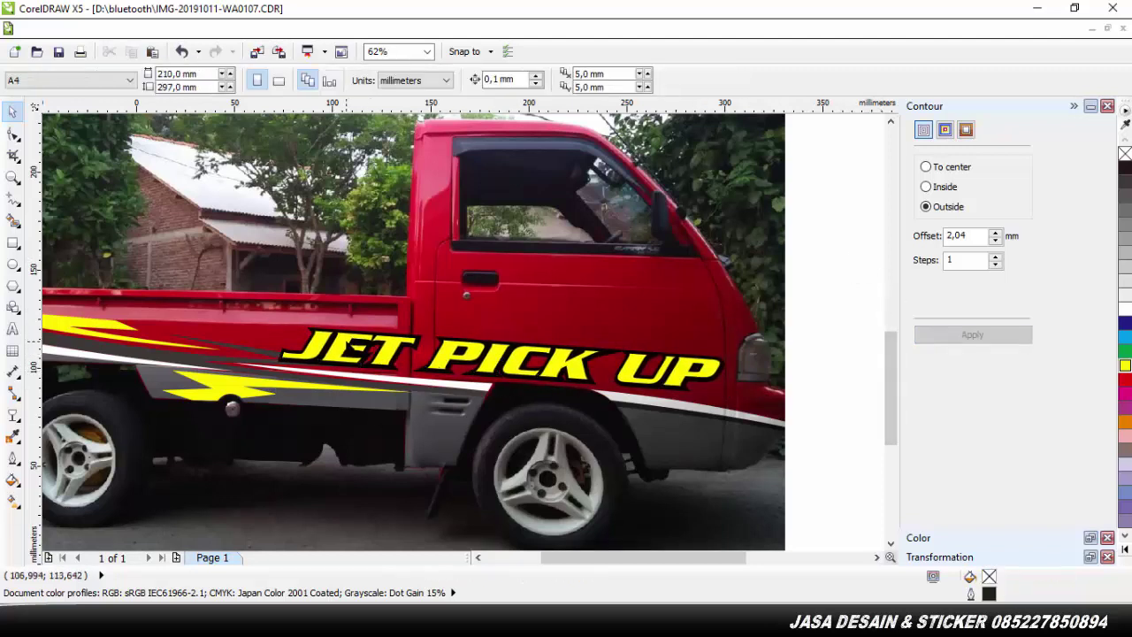
Try replacing the lettering with "THE RED" and filling the word "RED" with red
double_click(347, 341)
type("THE RED")
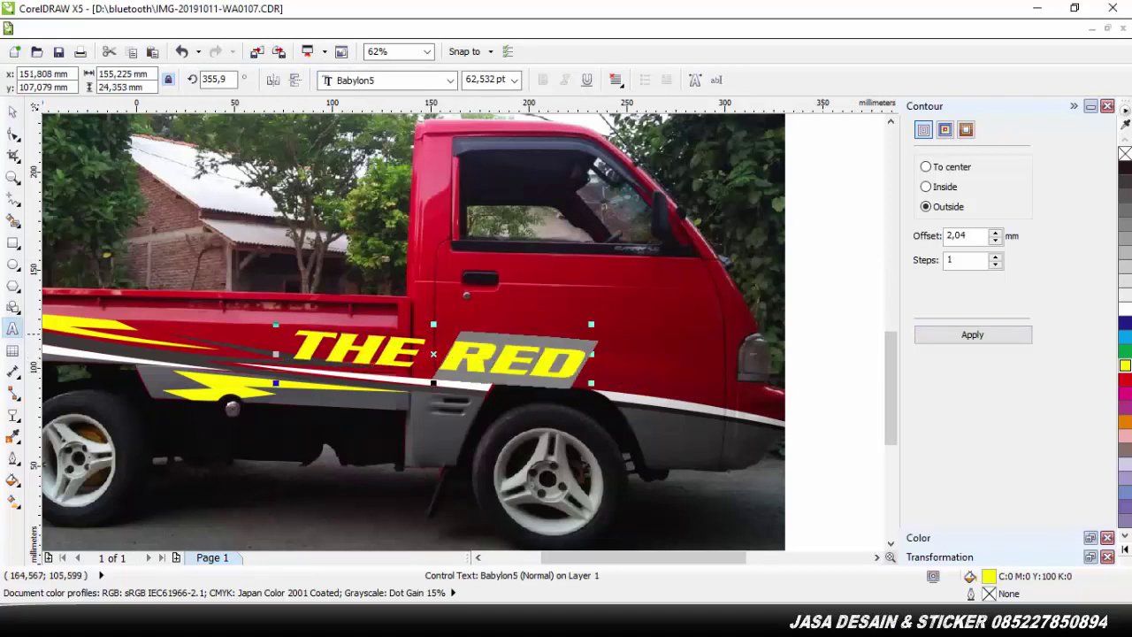
left_click(1125, 380)
left_click(12, 113)
Try enlarging the "THE RED" lettering to about 171 mm wide and shifting it toward the front of the cab
left_click(669, 301)
left_click(557, 361)
left_click_drag(590, 325, 624, 320)
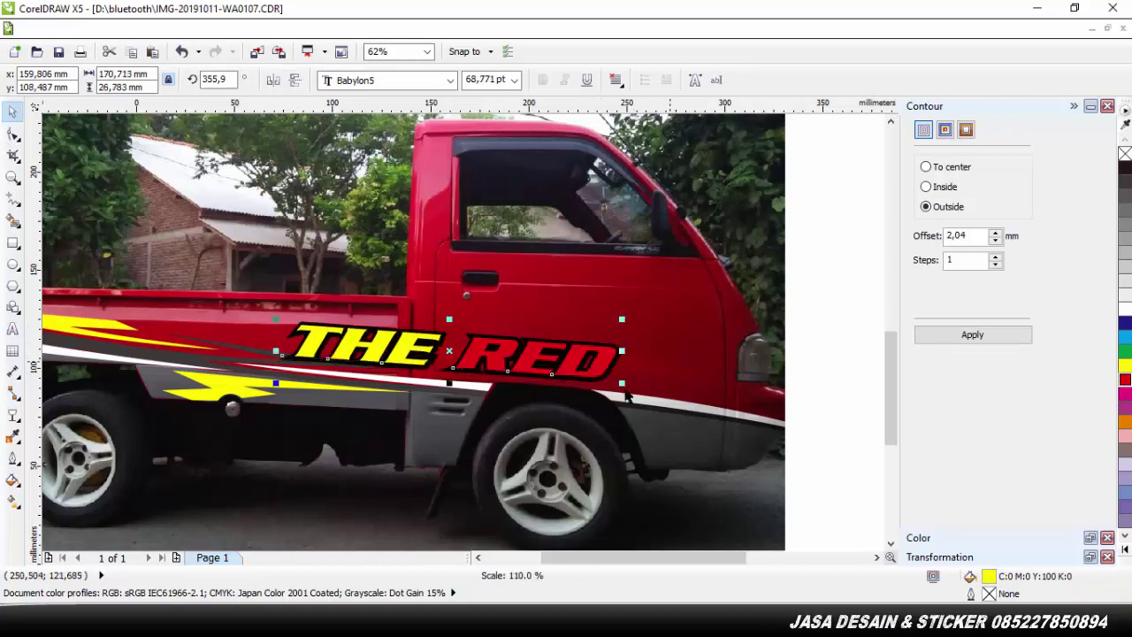
left_click_drag(601, 361, 687, 368)
left_click(845, 287)
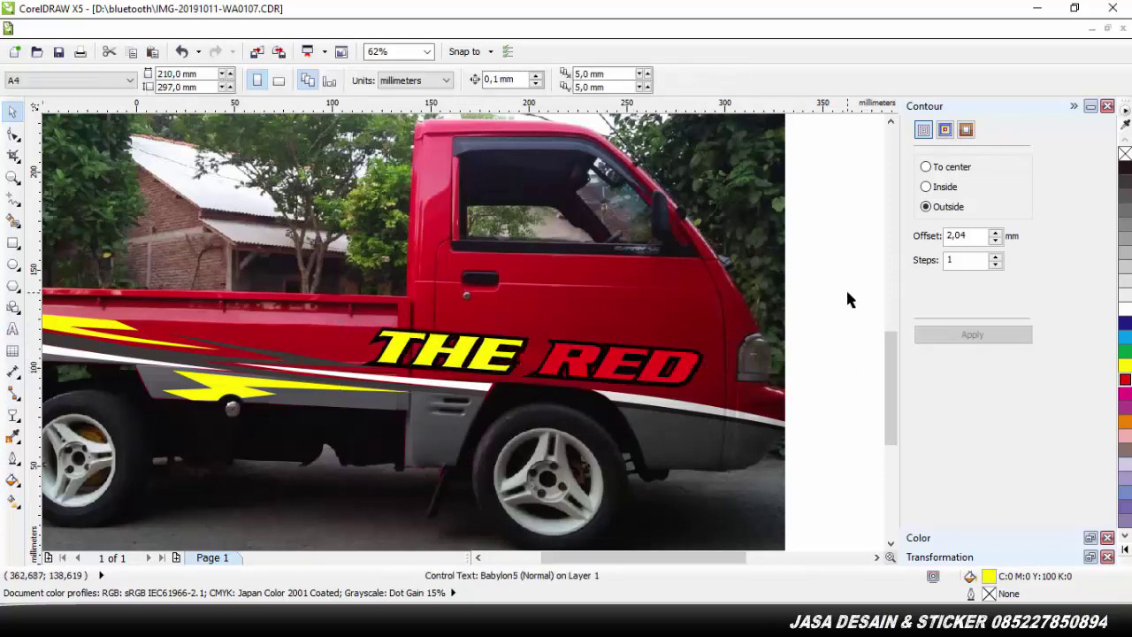
Undo the "THE RED" edits back to the contoured "JET PICK UP" lettering
left_click(181, 52)
left_click(181, 53)
left_click(182, 52)
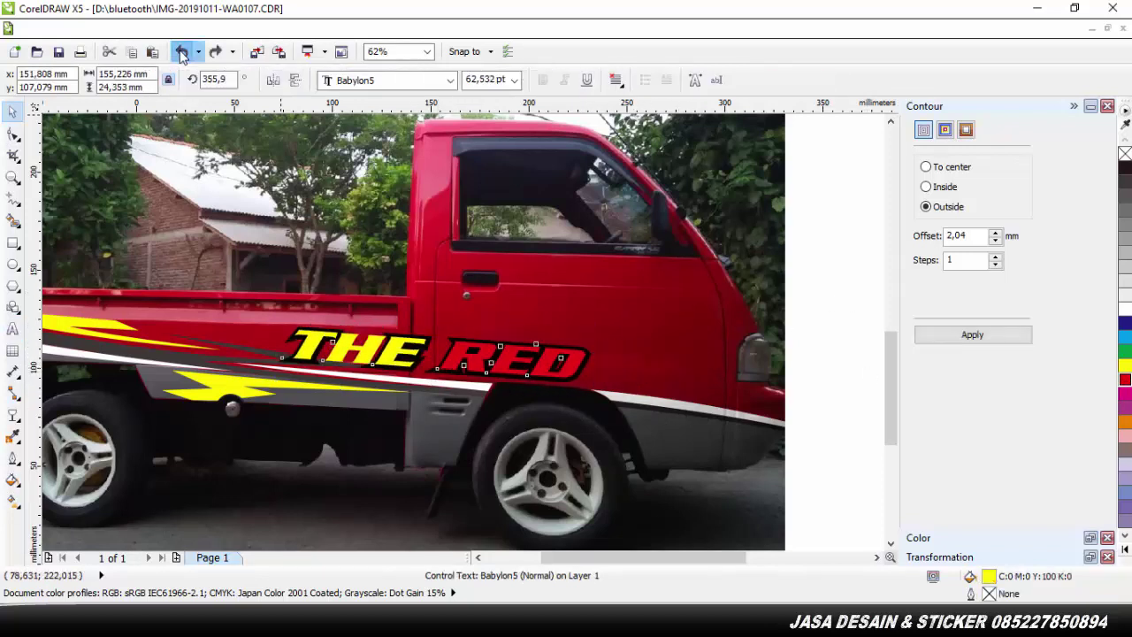
left_click(182, 53)
left_click(181, 52)
left_click(182, 53)
left_click(834, 288)
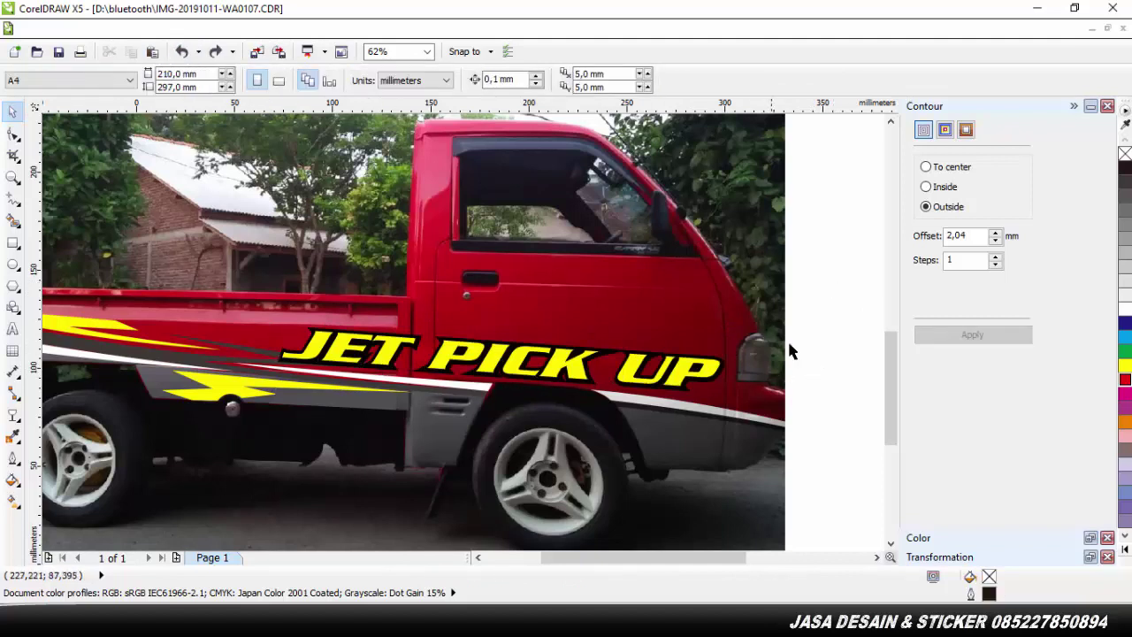
Shift the "JET PICK UP" lettering a few millimetres further toward the rear of the truck
left_click_drag(631, 367, 623, 371)
left_click_drag(759, 382, 765, 379)
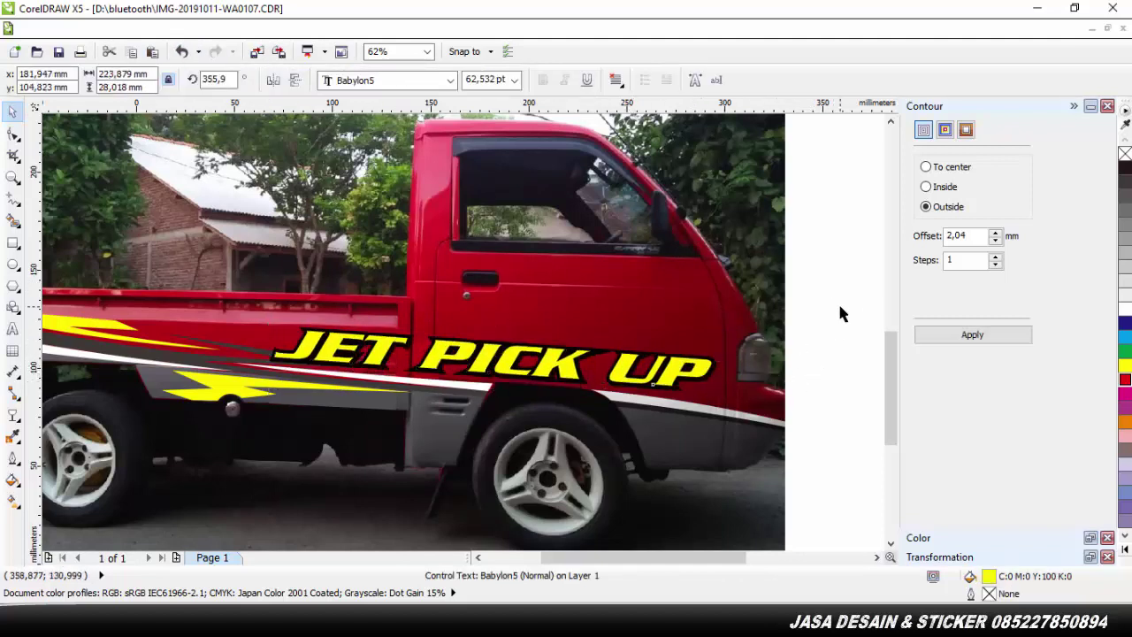
left_click(837, 301)
scroll(837, 300, "down", 2)
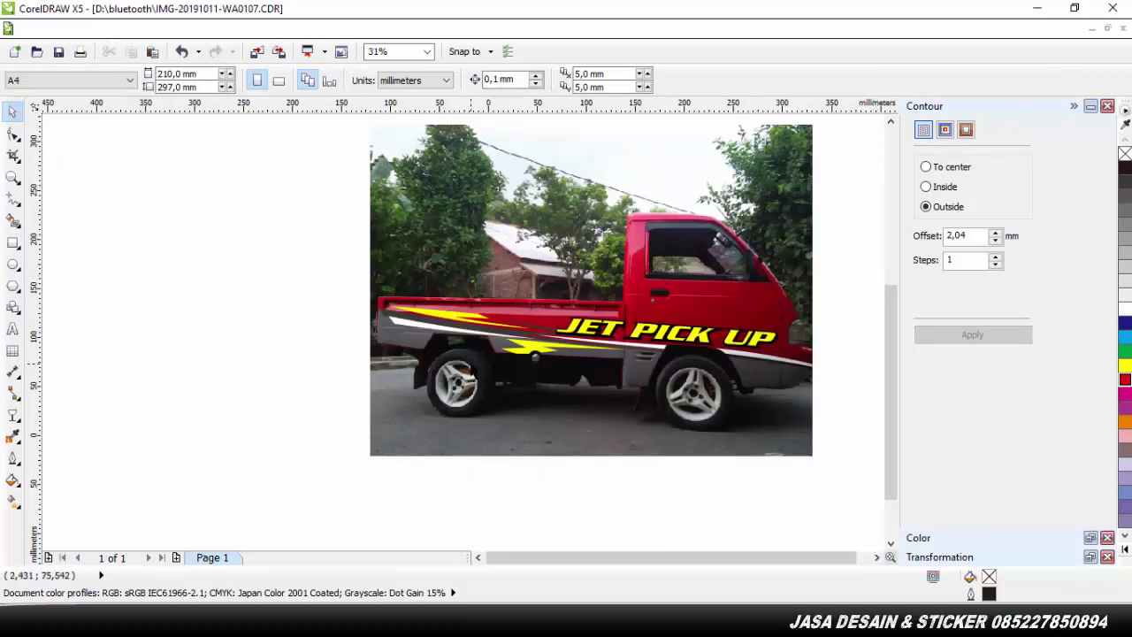
Add the artistic text "STANDAR ELEGANT" on the cab door above the "JET PICK UP" lettering
scroll(463, 337, "up", 2)
scroll(463, 337, "down", 1)
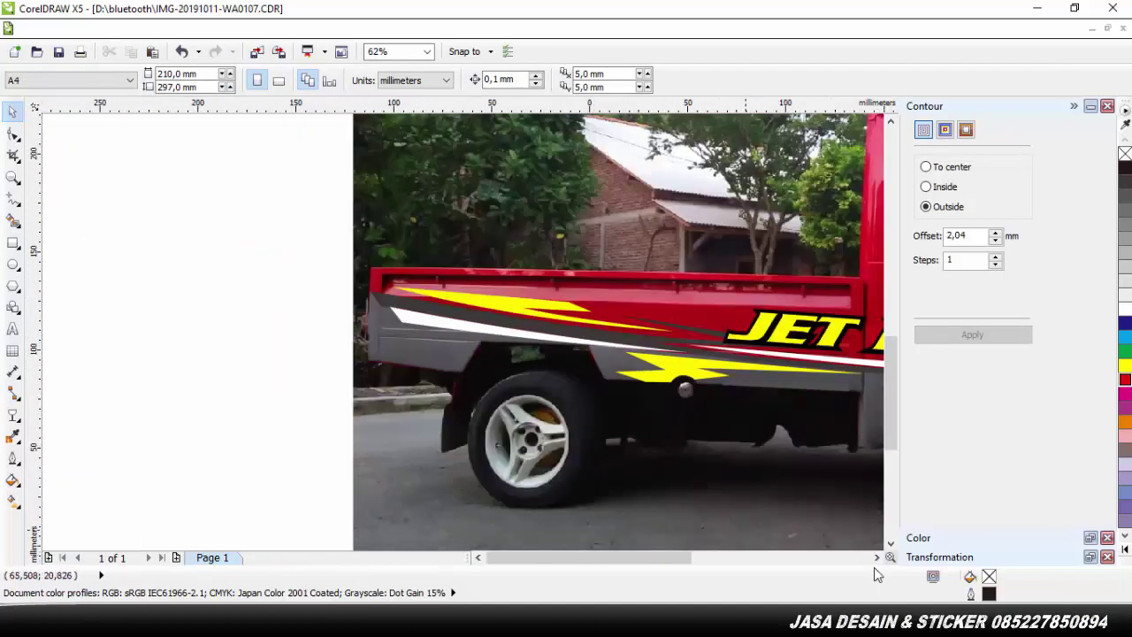
left_click(876, 558)
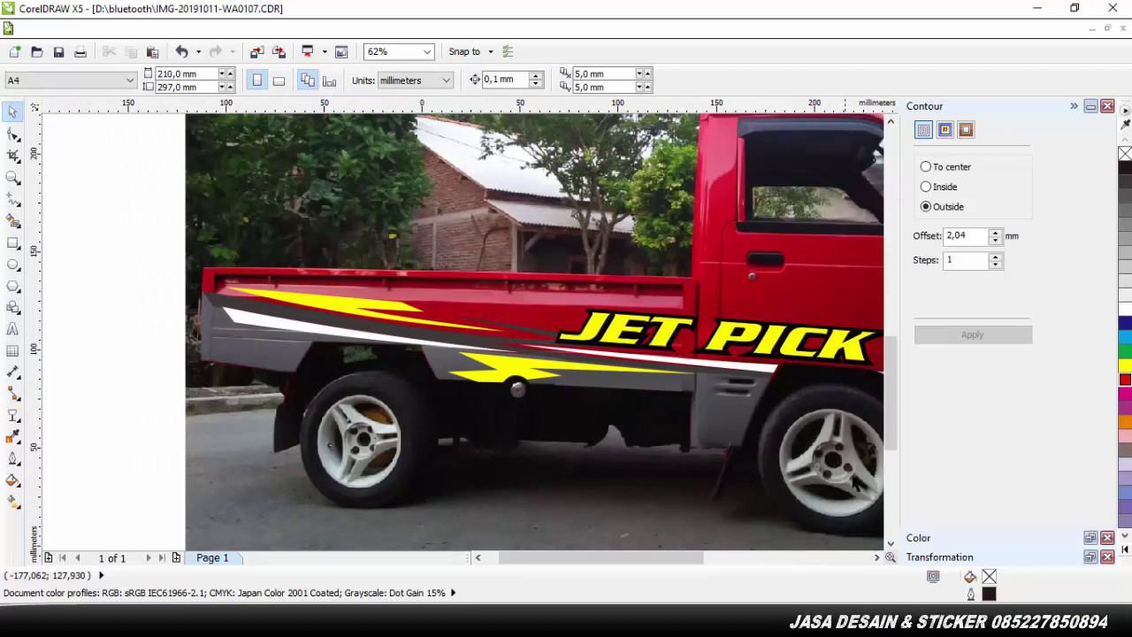
double_click(877, 558)
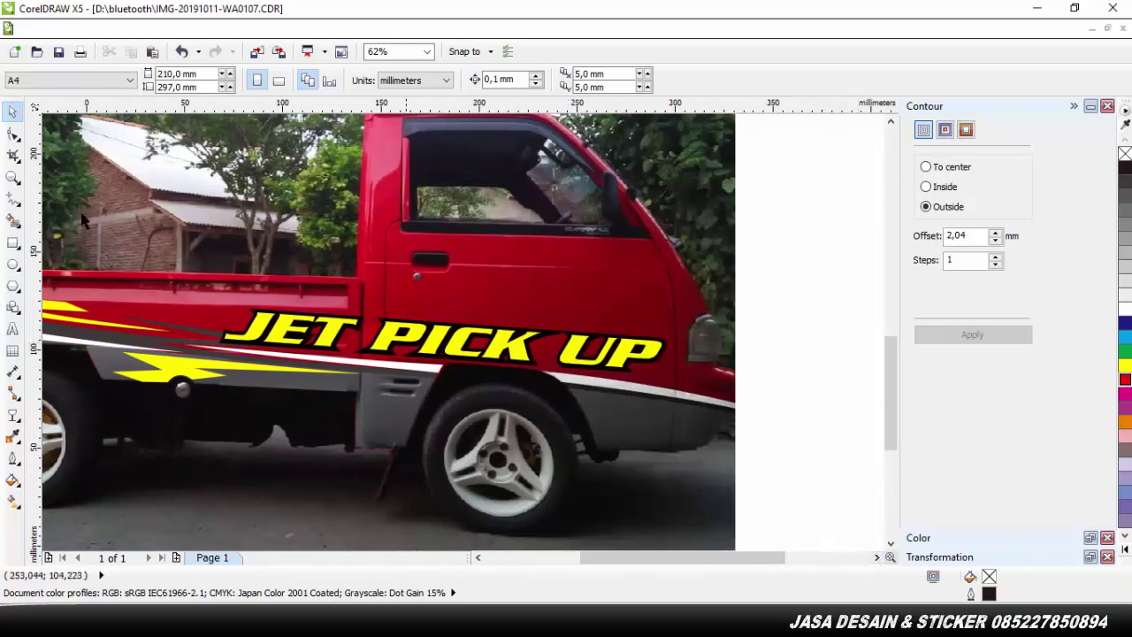
key("F8")
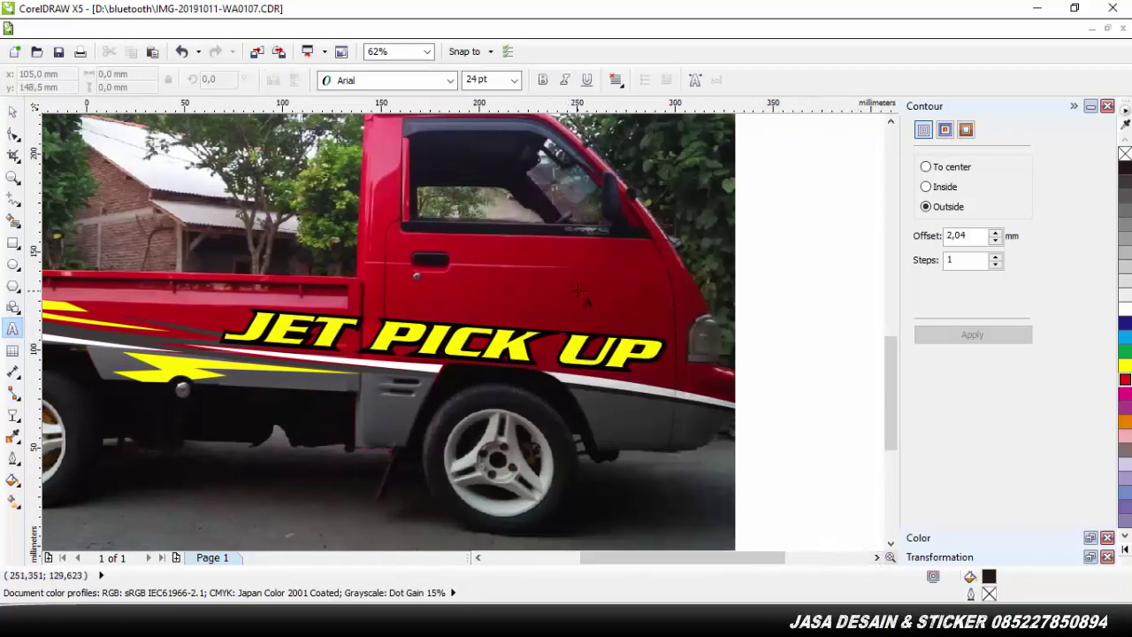
left_click(577, 292)
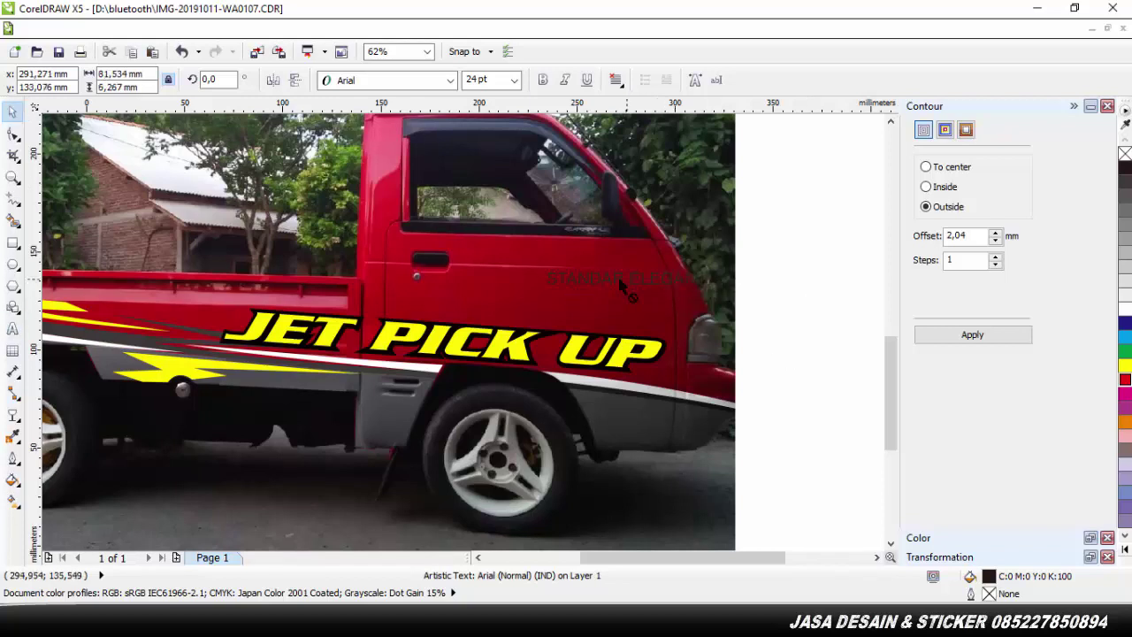
Place the "STANDAR ELEGANT" text just above the word "UP" on the cab door
scroll(602, 315, "up", 1)
left_click(450, 80)
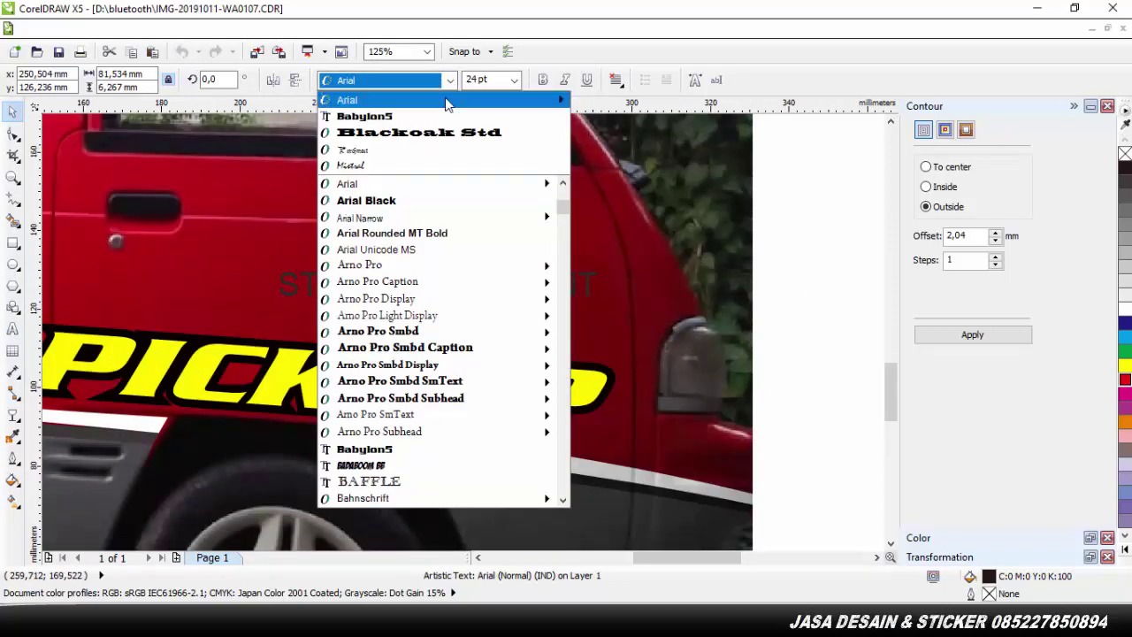
left_click_drag(770, 199, 579, 330)
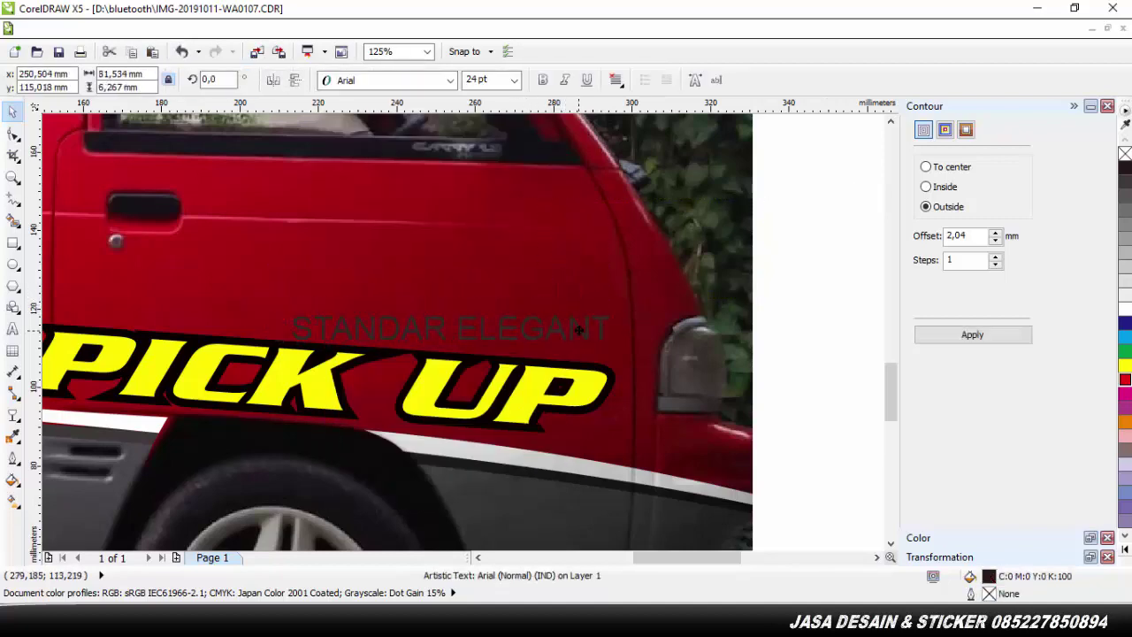
left_click(795, 269)
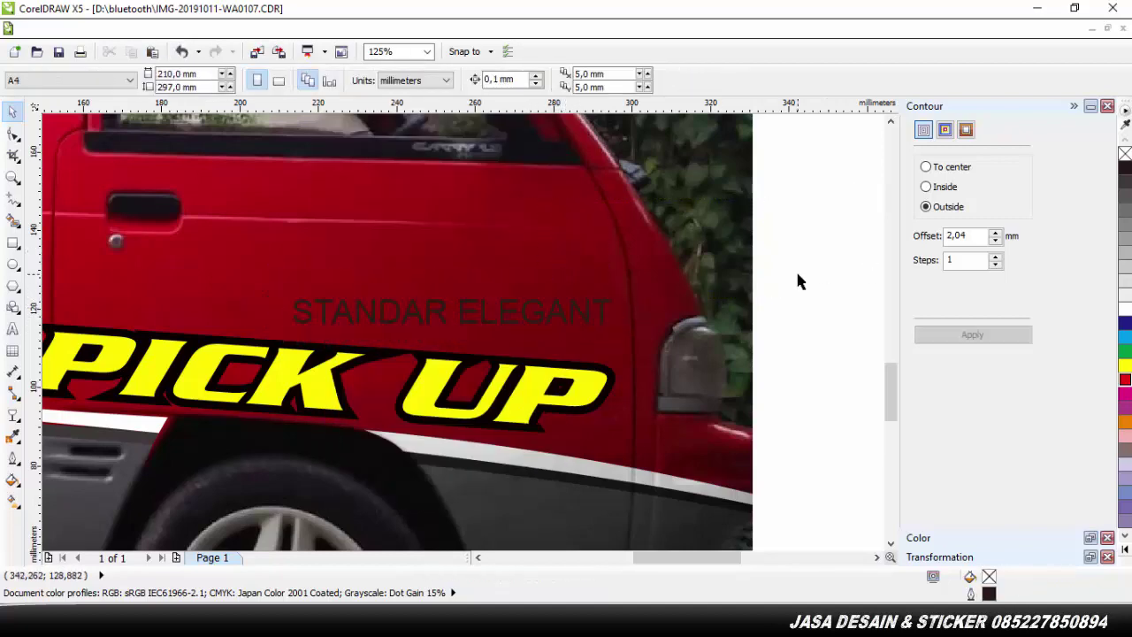
scroll(807, 267, "down", 3)
left_click(663, 304)
scroll(663, 304, "up", 3)
left_click_drag(664, 303, 665, 311)
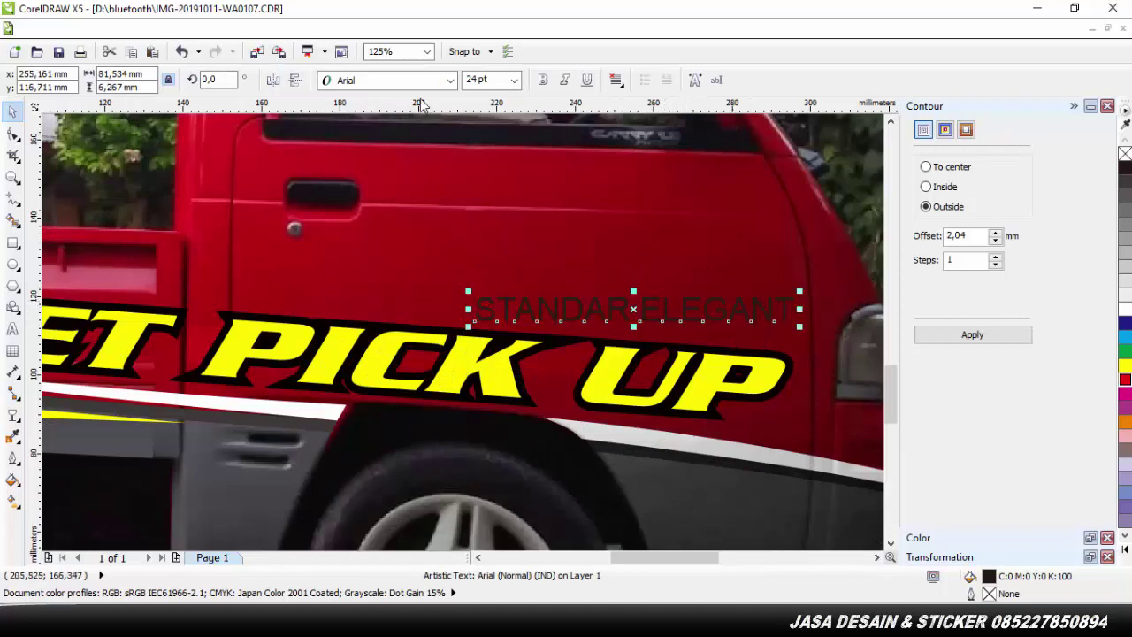
Set the font of the "STANDAR ELEGANT" text to Blackoak Std after trying Franklin Gothic Heavy
left_click(450, 80)
scroll(430, 450, "down", 6)
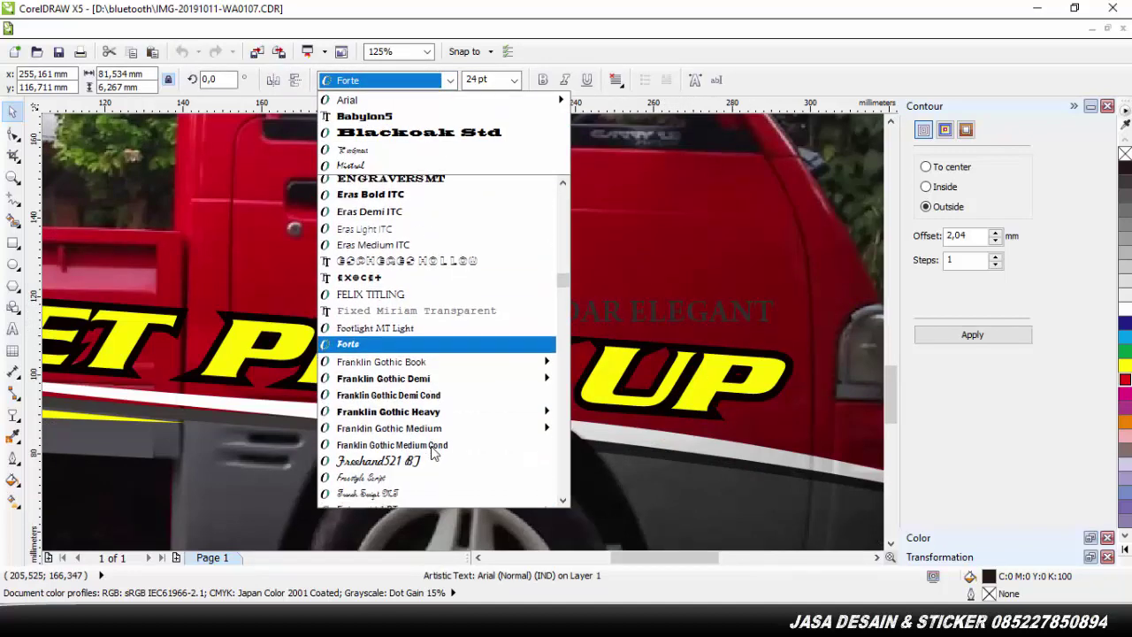
scroll(433, 453, "down", 4)
scroll(407, 406, "up", 3)
left_click(397, 366)
left_click(380, 81)
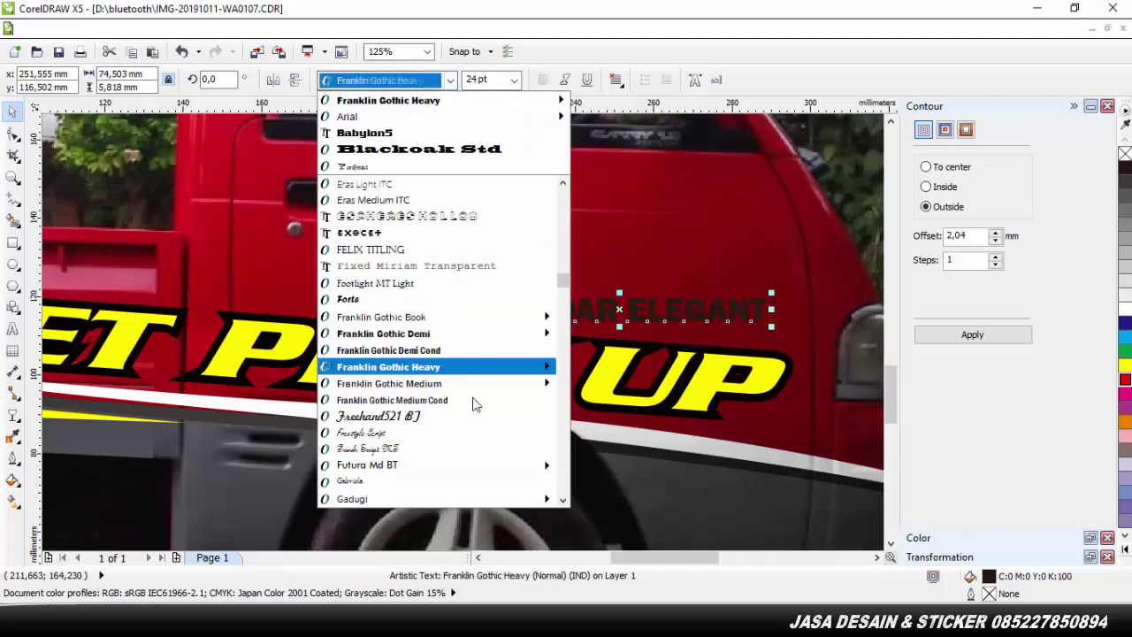
left_click(418, 150)
Fit "STANDAR ELEGANT" along the upper edge of "PICK UP" at about 130 mm wide, rotated to 355,6°
left_click_drag(752, 310, 518, 292)
left_click(601, 623)
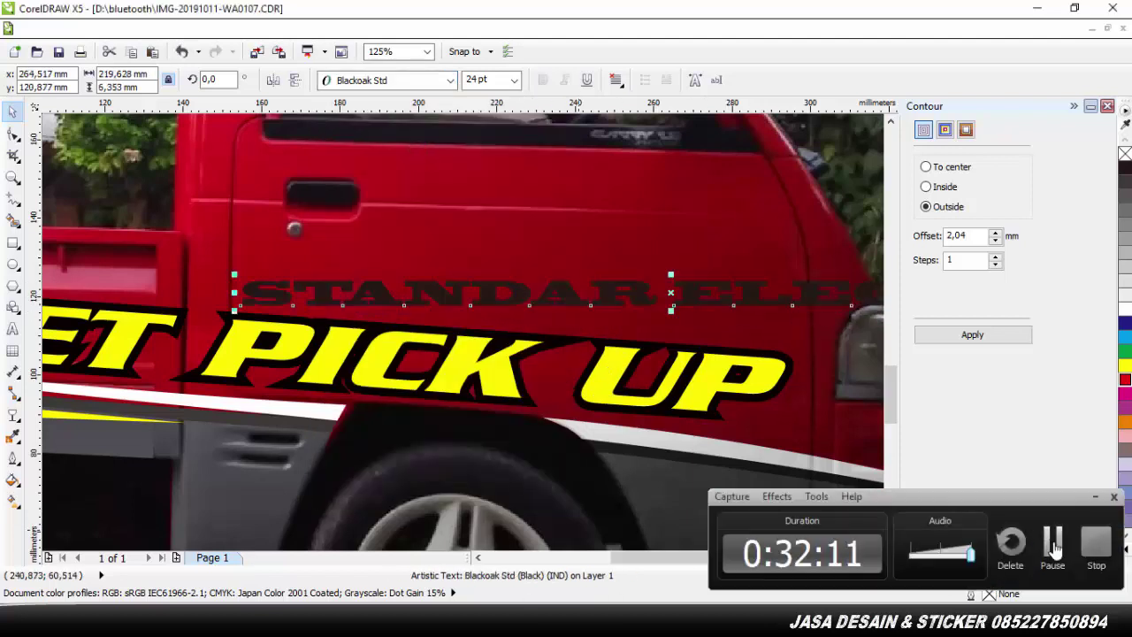
left_click(1052, 548)
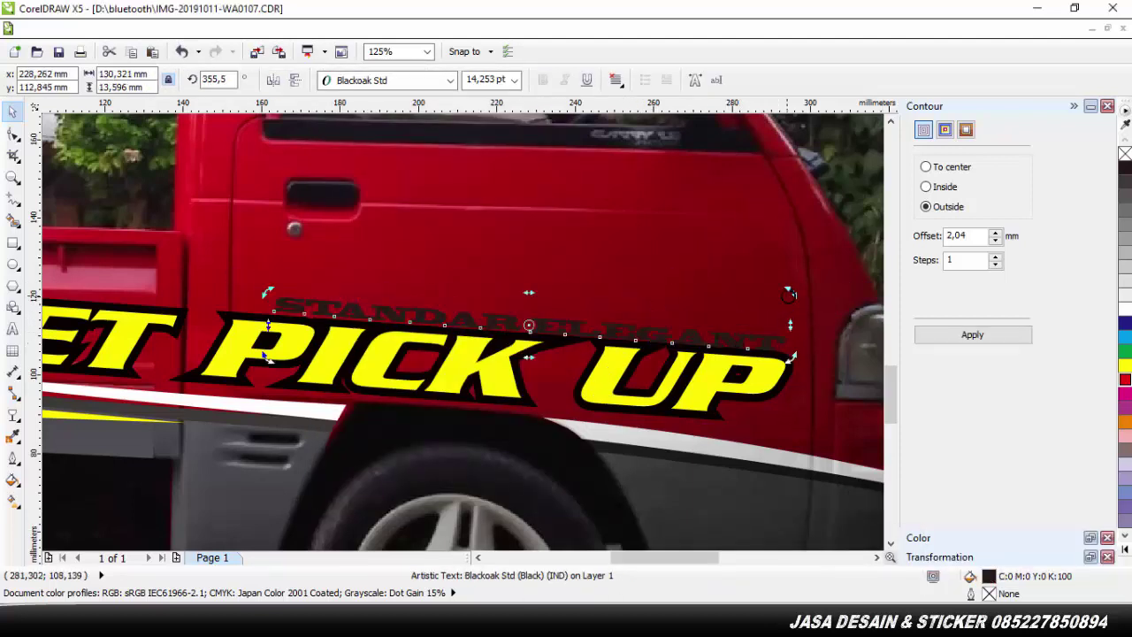
left_click_drag(790, 295, 795, 262)
scroll(779, 327, "up", 1)
scroll(378, 289, "left", 5)
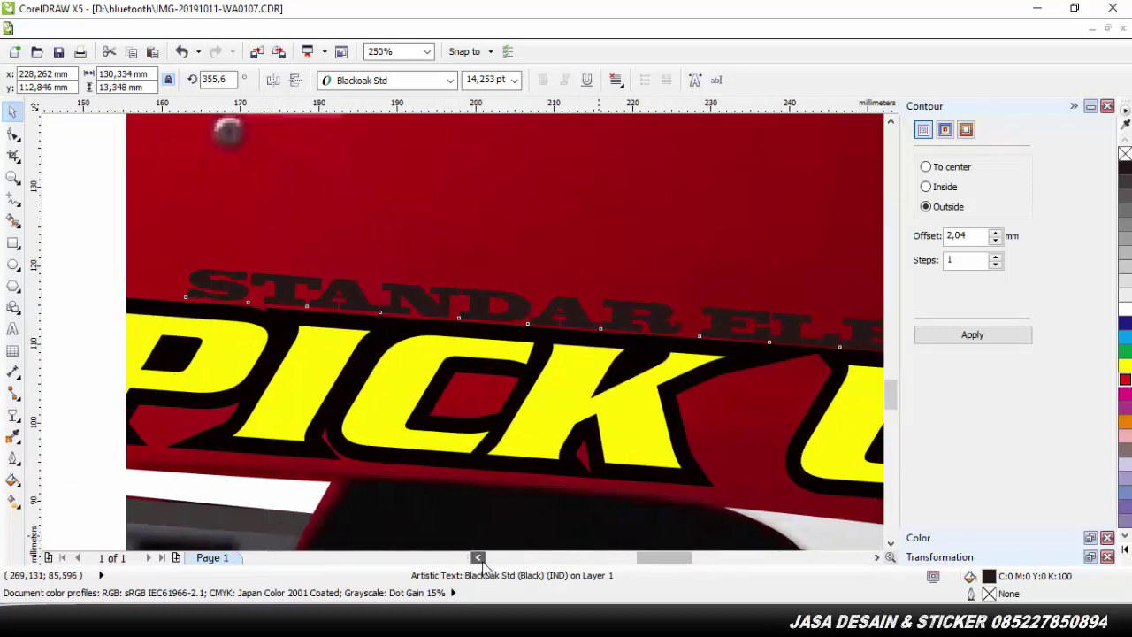
left_click_drag(266, 326, 264, 328)
left_click(876, 558)
Fill the "STANDAR ELEGANT" text with the black sampled from the contour around "JET PICK UP"
double_click(988, 576)
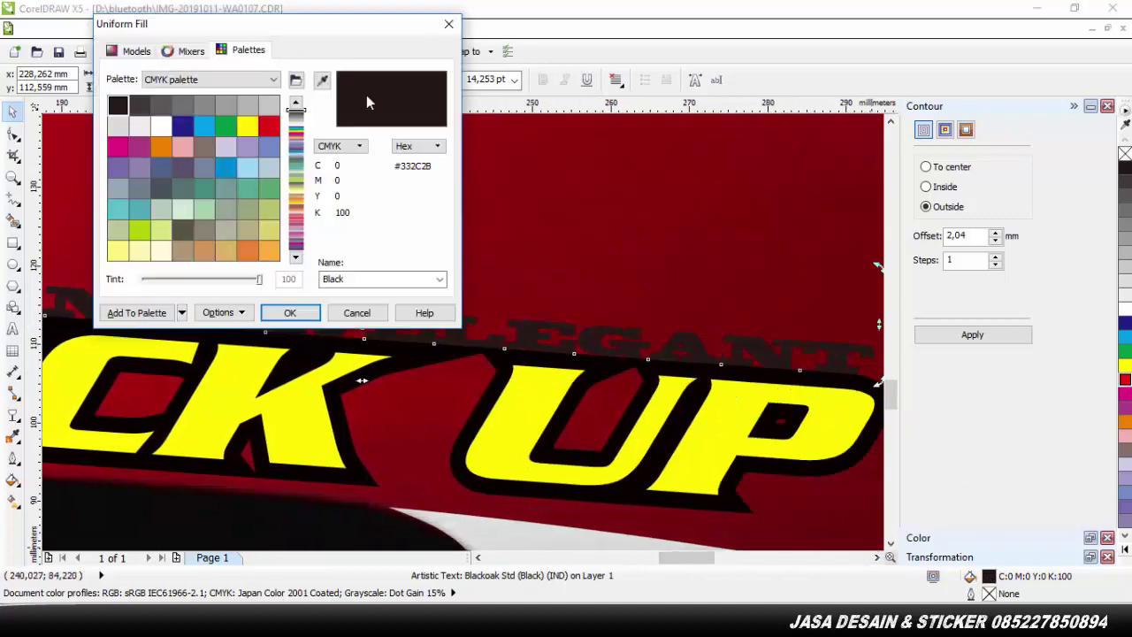
left_click(322, 81)
left_click(543, 357)
key("Return")
left_click(799, 268)
scroll(743, 310, "down", 2)
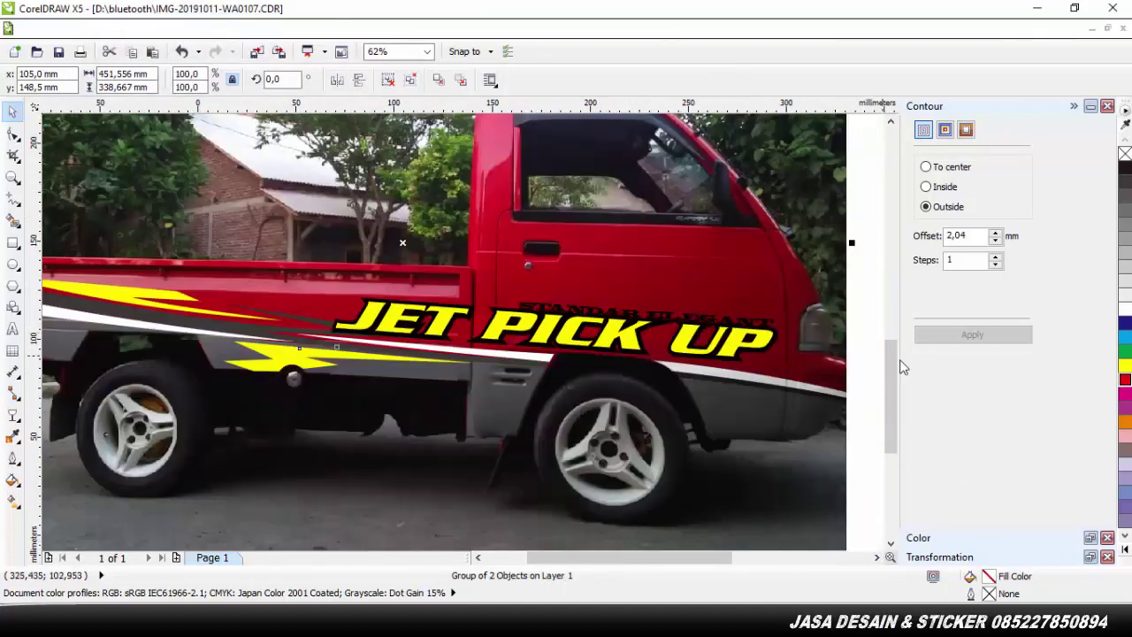
scroll(610, 319, "up", 2)
left_click(616, 280)
left_click(640, 214)
scroll(638, 212, "down", 2)
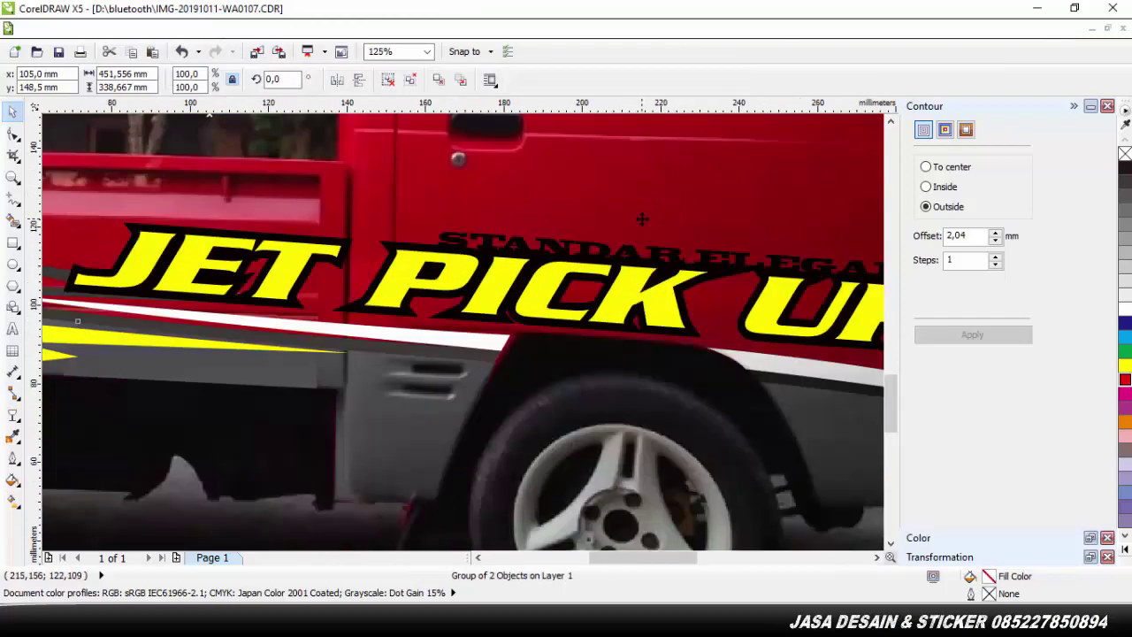
scroll(617, 371, "up", 2)
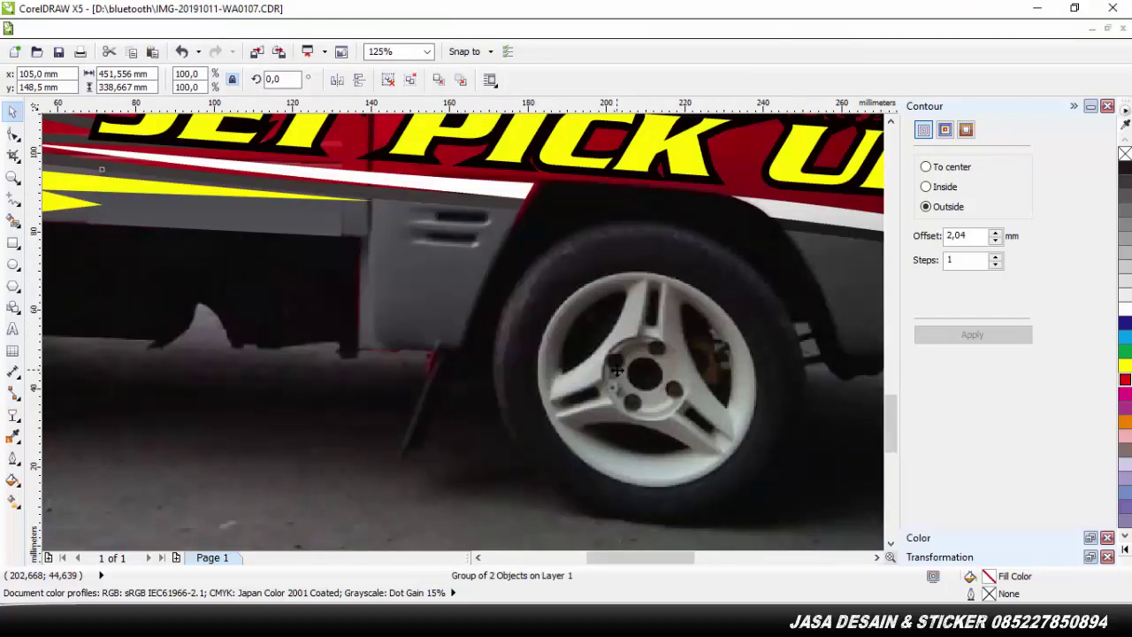
Draw an ellipse about 56 × 54 mm around the front wheel rim and an enlarged concentric copy about 66 × 64 mm
left_click(14, 265)
left_click_drag(537, 268, 756, 492)
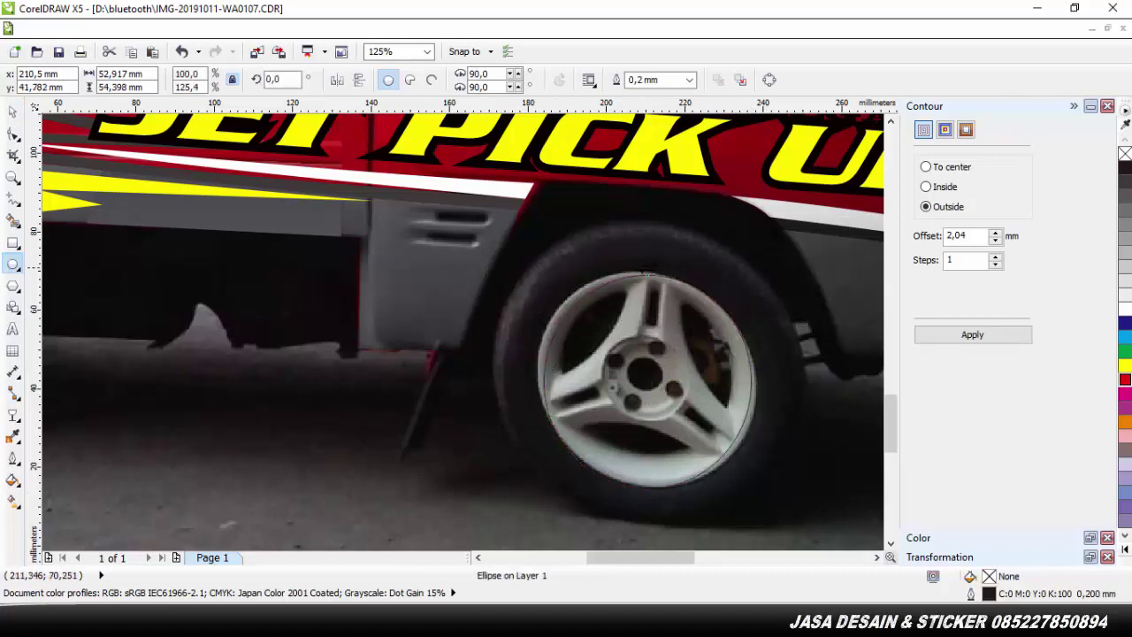
left_click_drag(646, 271, 631, 266)
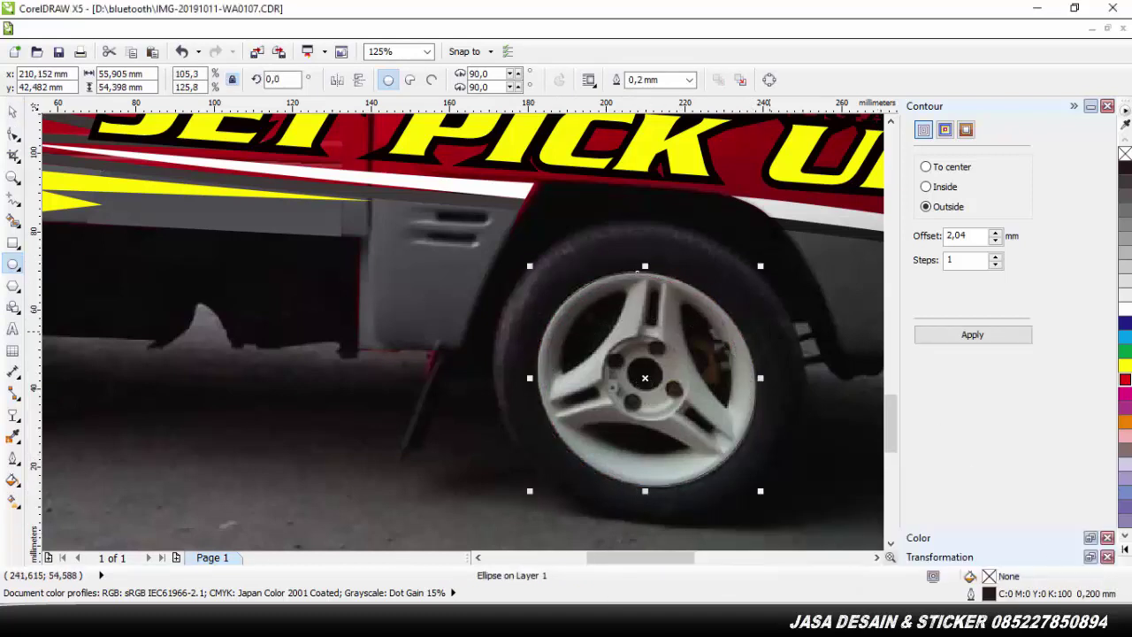
left_click_drag(762, 264, 774, 253)
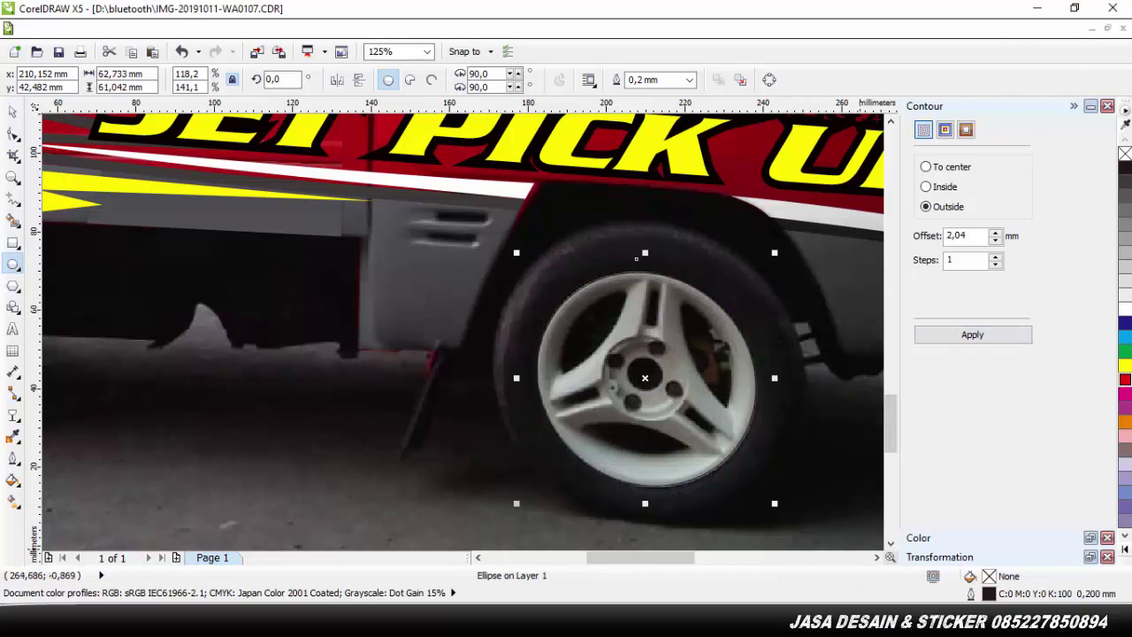
left_click_drag(636, 258, 634, 253)
Try to trim the larger front wheel ellipse with the smaller one
left_click(724, 305)
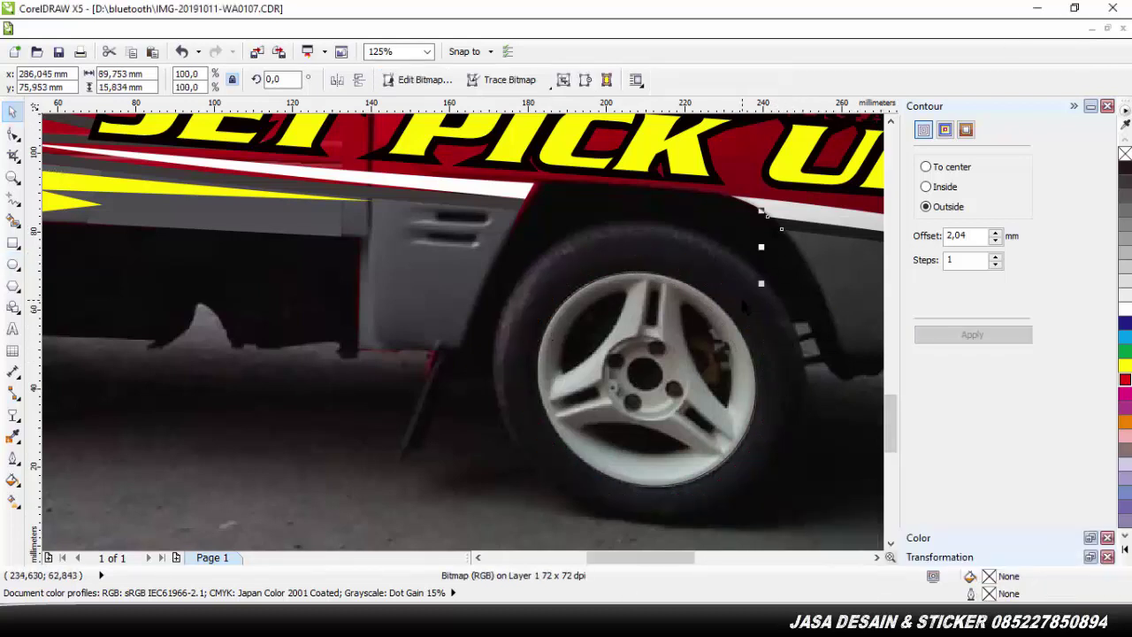
left_click(744, 300)
left_click(746, 338, "shift")
left_click(511, 82)
left_click(511, 82)
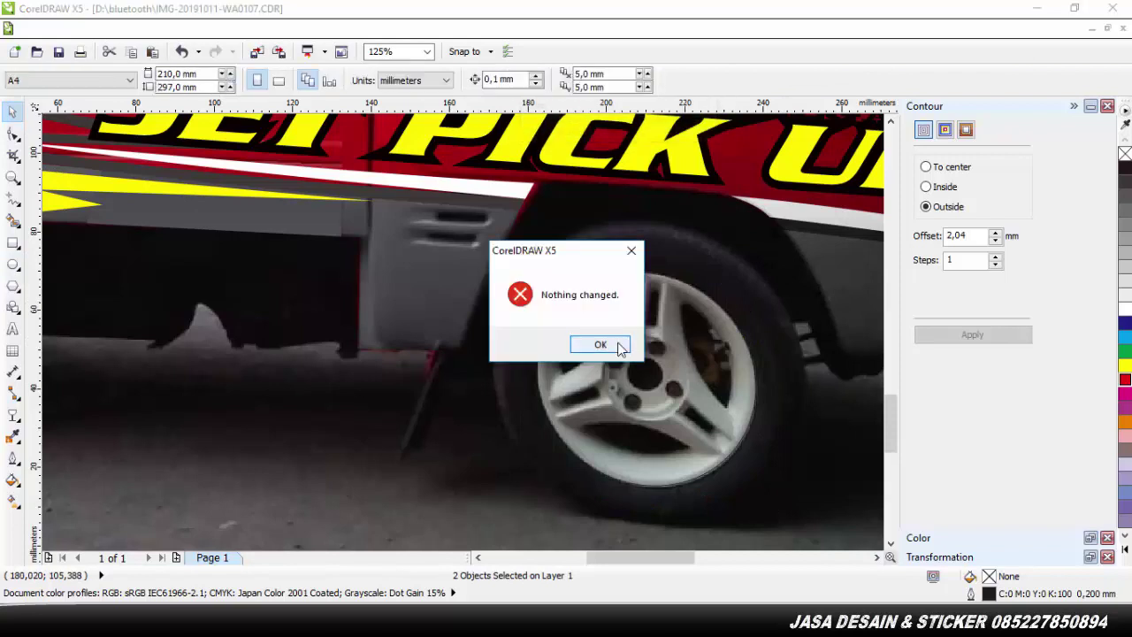
left_click(613, 346)
Trim the inner rim ellipse out of the larger front wheel ellipse and delete the inner ellipse
left_click(773, 361)
scroll(773, 361, "up", 2)
left_click(752, 355, "shift")
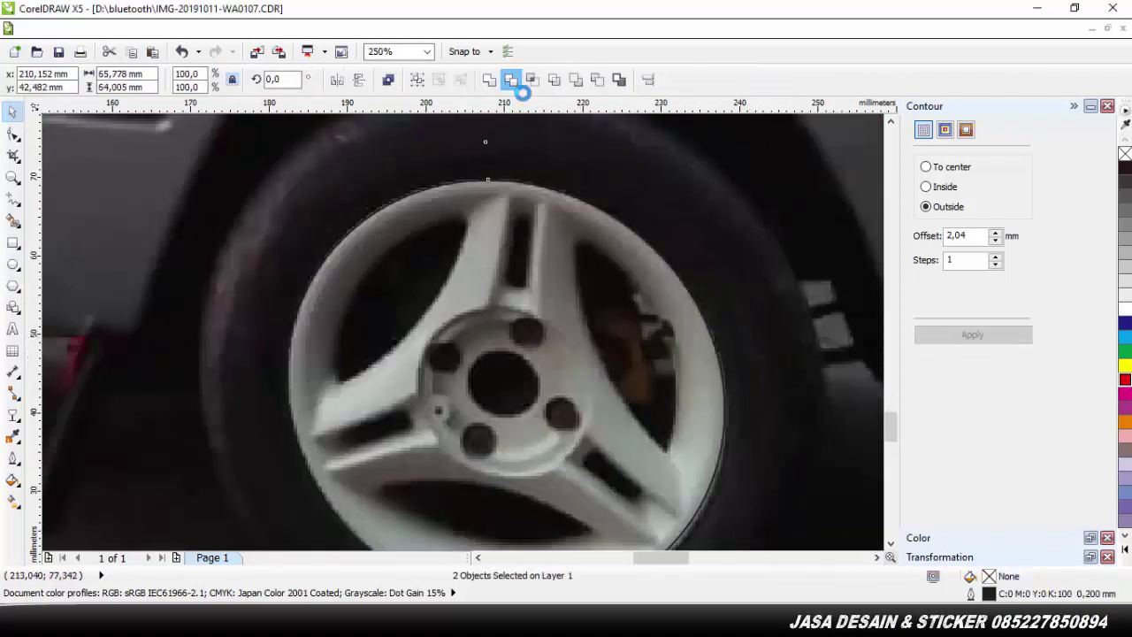
left_click(512, 82)
left_click(548, 346)
key("Delete")
Fill the front wheel ring with the grey sampled from the wheel rim, R147 G152 B146
left_click(717, 270)
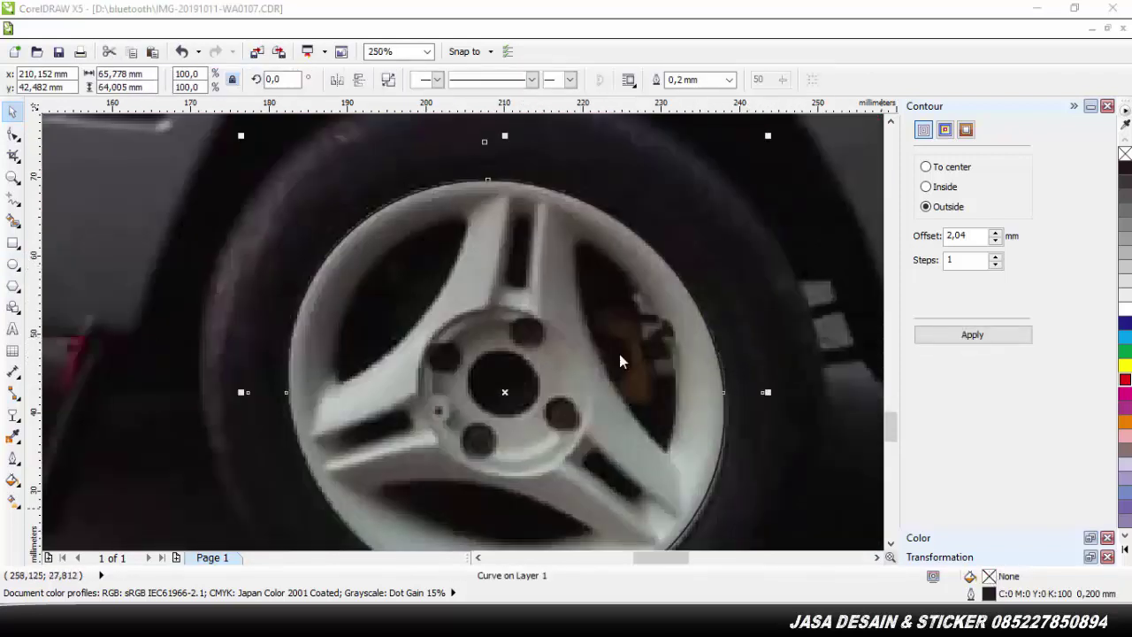
key("shift+F11")
left_click(325, 82)
left_click(716, 403)
key("Return")
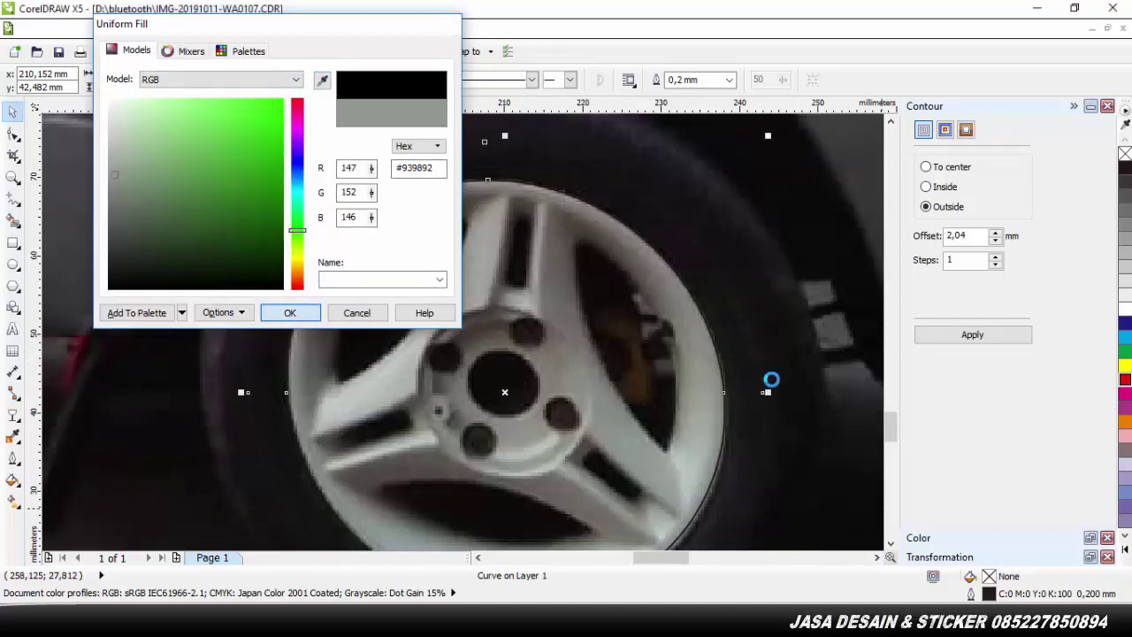
Try scaling the front wheel ring to about 65 × 63 mm and undo the change
scroll(816, 426, "down", 2)
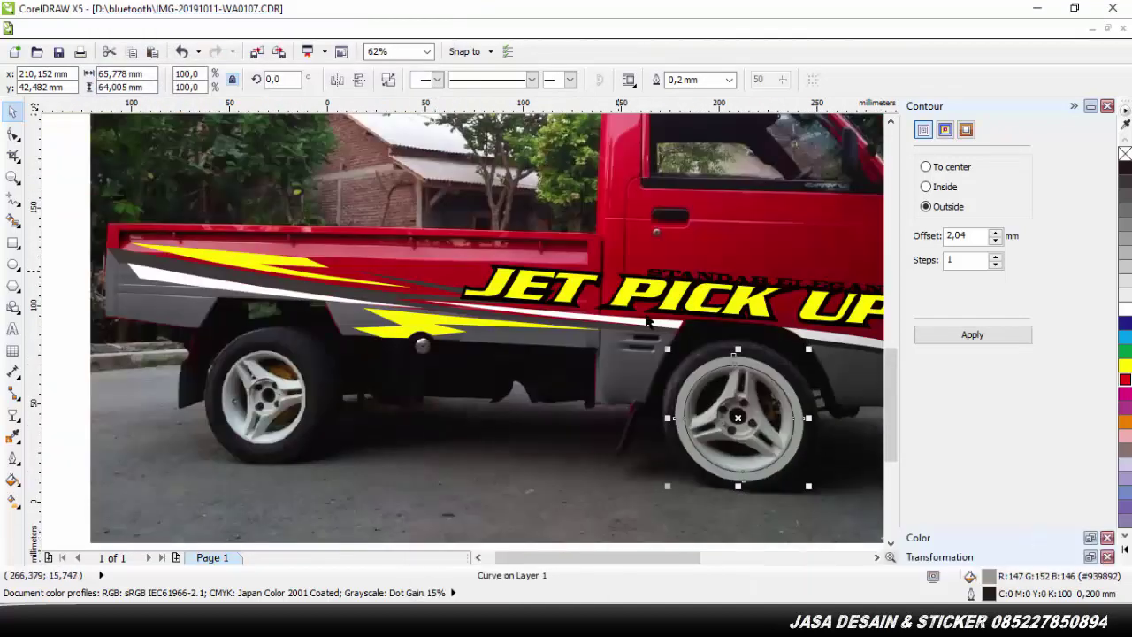
scroll(750, 364, "up", 4)
left_click_drag(421, 306, 429, 311)
scroll(651, 333, "down", 1)
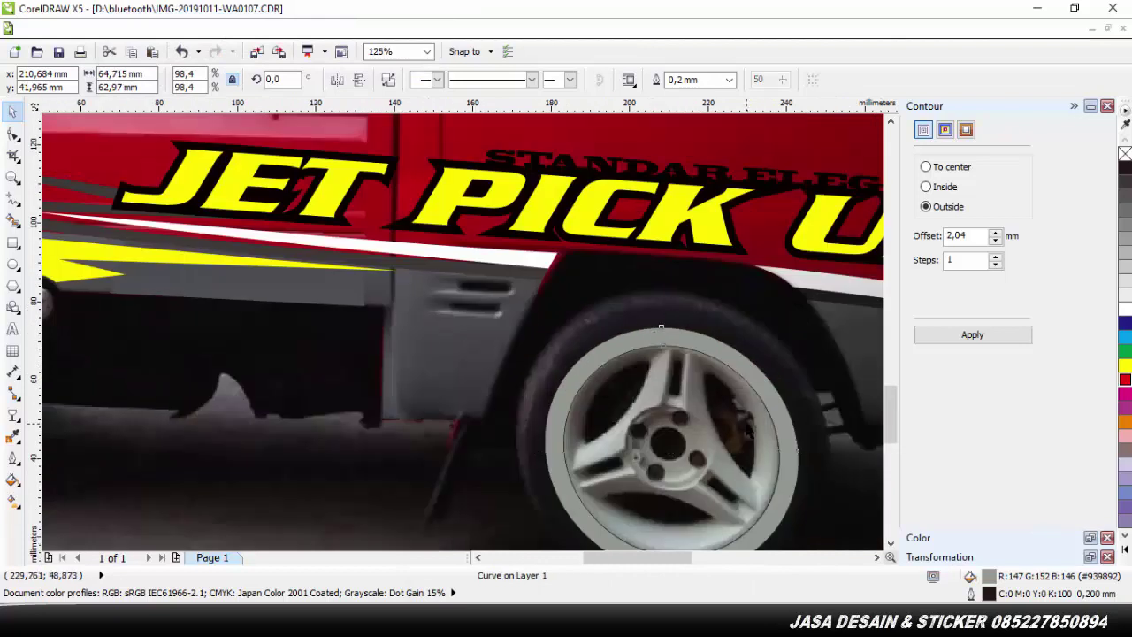
key("ctrl+z")
Remove the front wheel ring's outline, scale it to about 65 × 63 mm and nudge it into line with the rim
left_click(729, 81)
left_click(698, 93)
left_click_drag(804, 317, 800, 321)
key("Up")
key("Up")
key("Up")
key("Up")
key("Up")
key("Right")
key("Right")
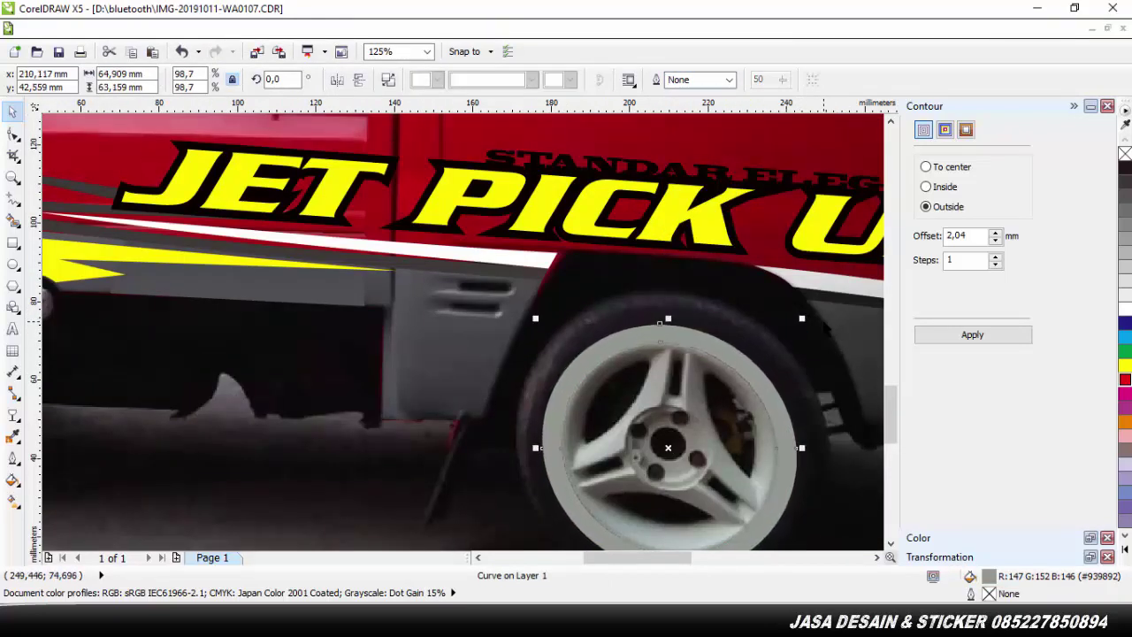
Draw an ellipse about 43 × 48 mm that follows the outer edge of the rear wheel rim
scroll(862, 332, "down", 1)
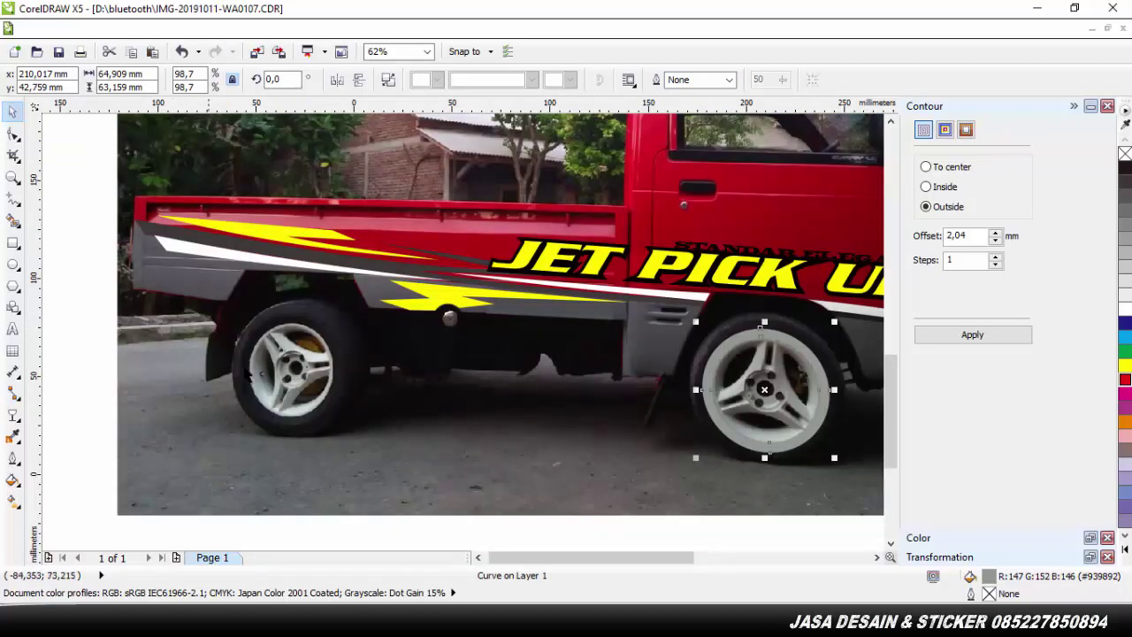
scroll(247, 376, "up", 2)
key("F7")
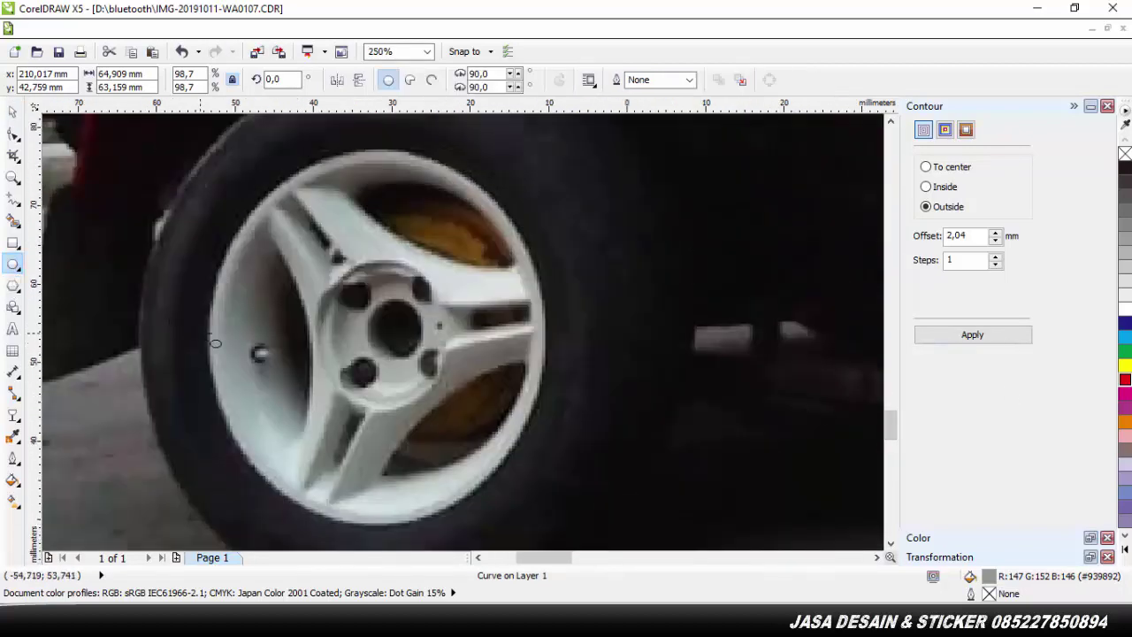
mouse_move(212, 333)
left_mouse_down()
mouse_move(379, 434)
mouse_move(541, 442)
left_mouse_up()
left_click_drag(374, 331, 374, 143)
left_click_drag(376, 452, 374, 530)
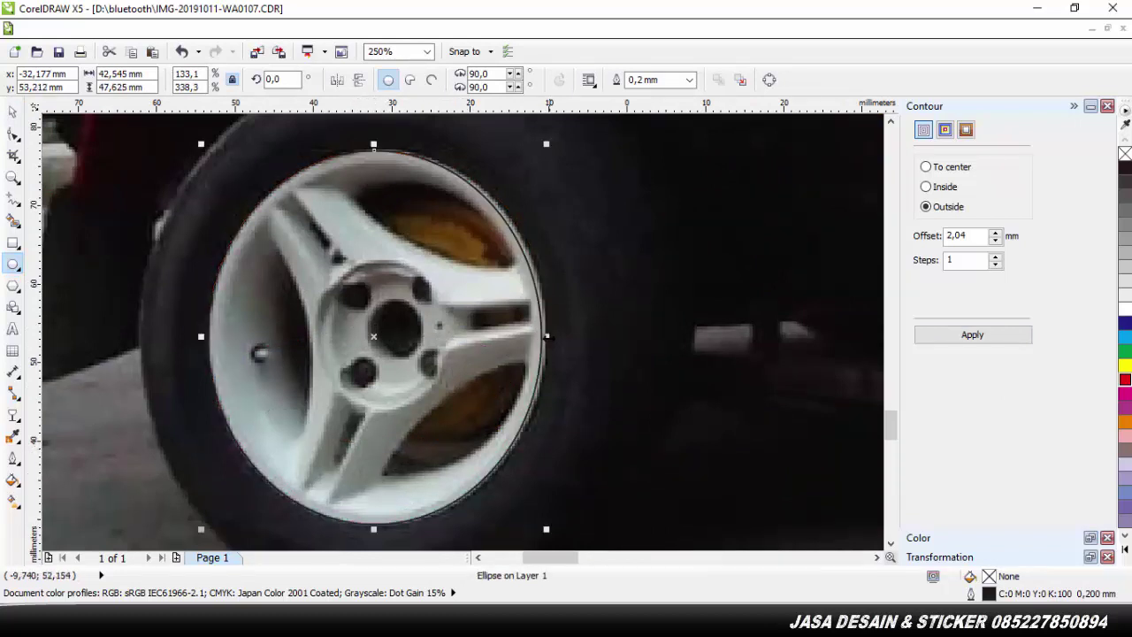
mouse_move(546, 334)
left_mouse_down()
mouse_move(581, 334)
mouse_move(551, 333)
left_mouse_up()
Make an enlarged concentric copy of the rear rim ellipse, about 51 × 57 mm, and trim the rim ellipse out of it
scroll(544, 275, "down", 1)
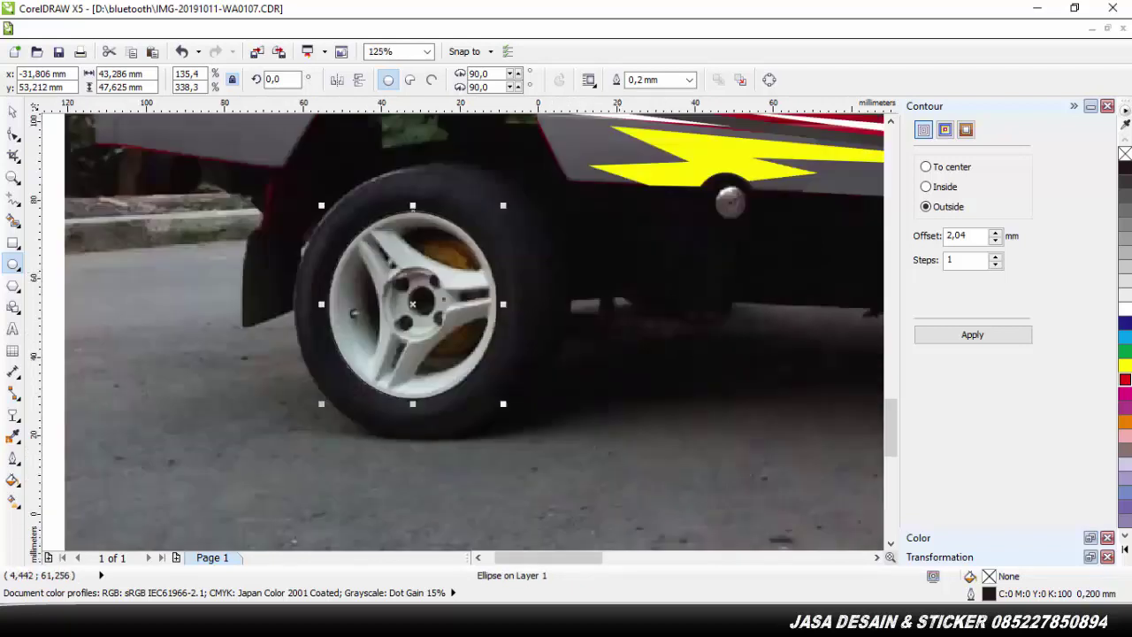
left_click_drag(504, 204, 528, 185)
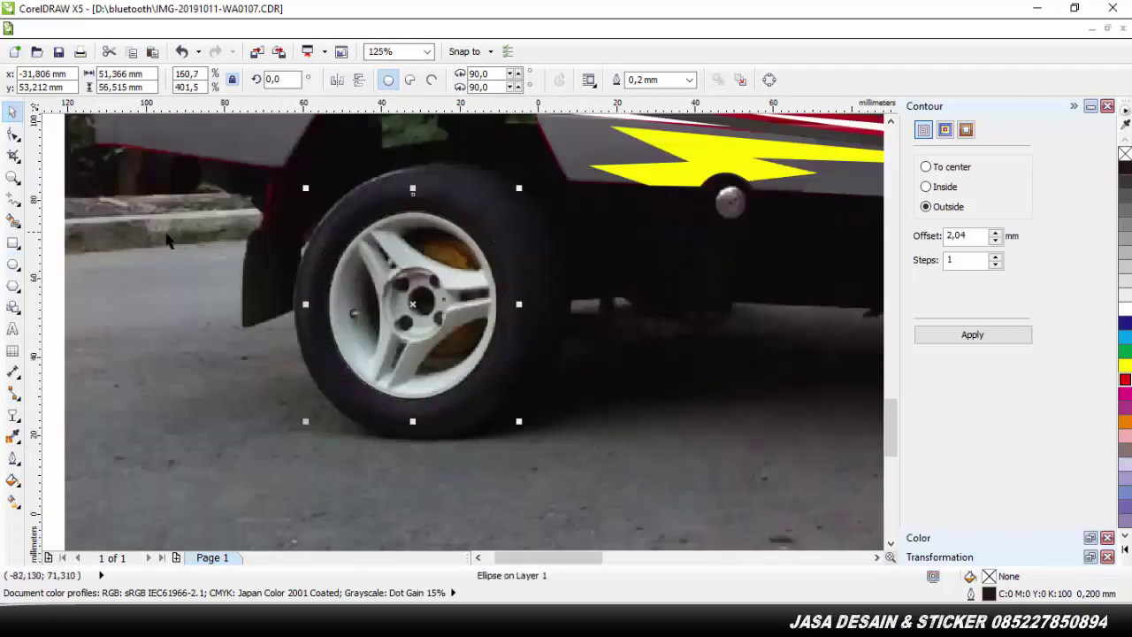
left_click(454, 222, "shift")
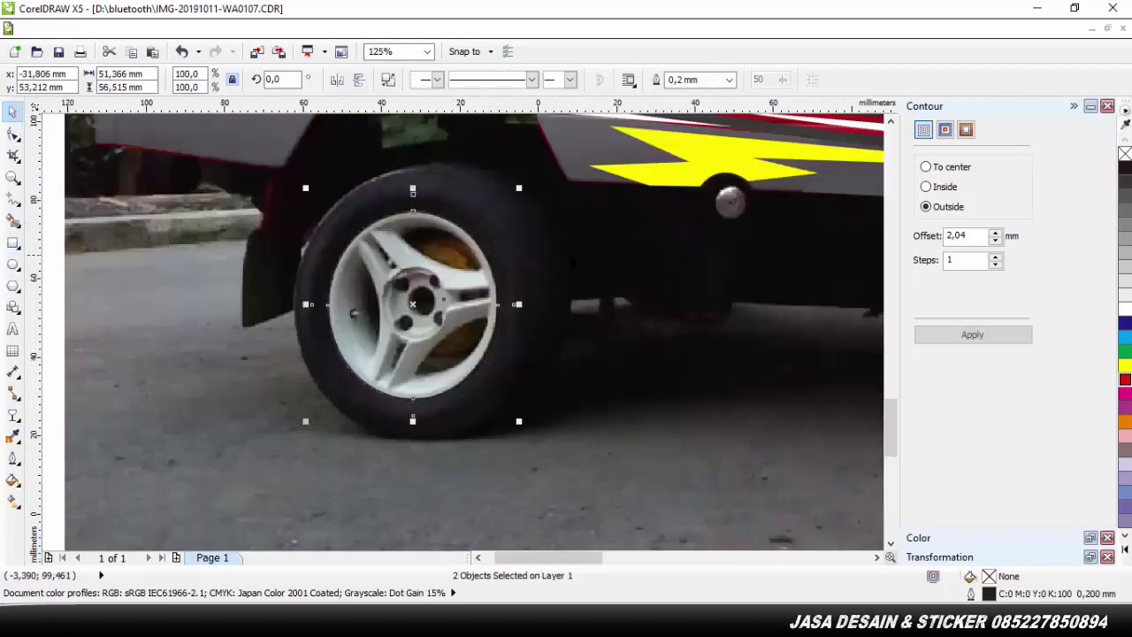
left_click(511, 81)
left_click(499, 273)
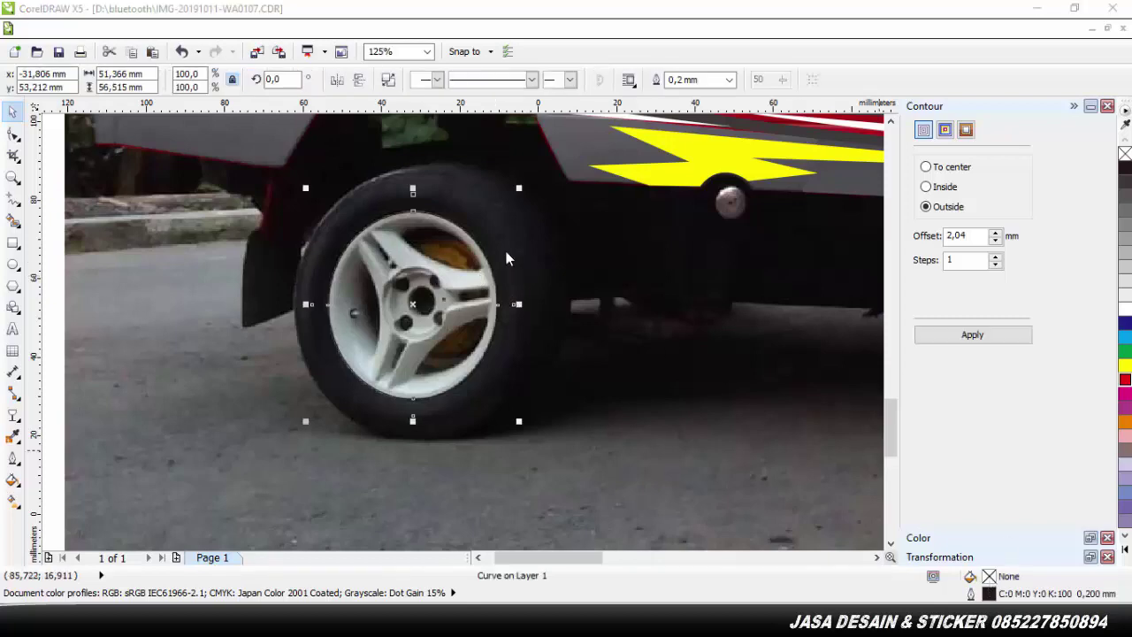
Fill the rear wheel ring with the grey sampled from the upper edge of the rim, R145 G144 B139
left_click_drag(333, 24, 701, 336)
left_click(695, 391)
left_click(398, 216)
key("Return")
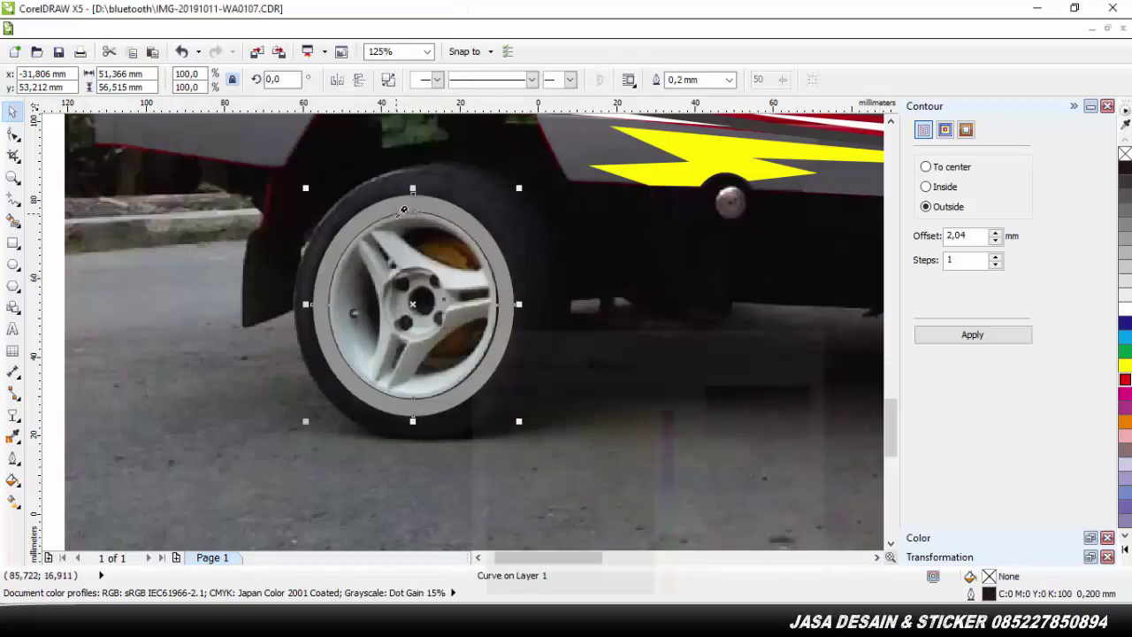
Remove the rear wheel ring's outline and fit the ring around the rim at about 50 × 55 mm
scroll(532, 369, "up", 2)
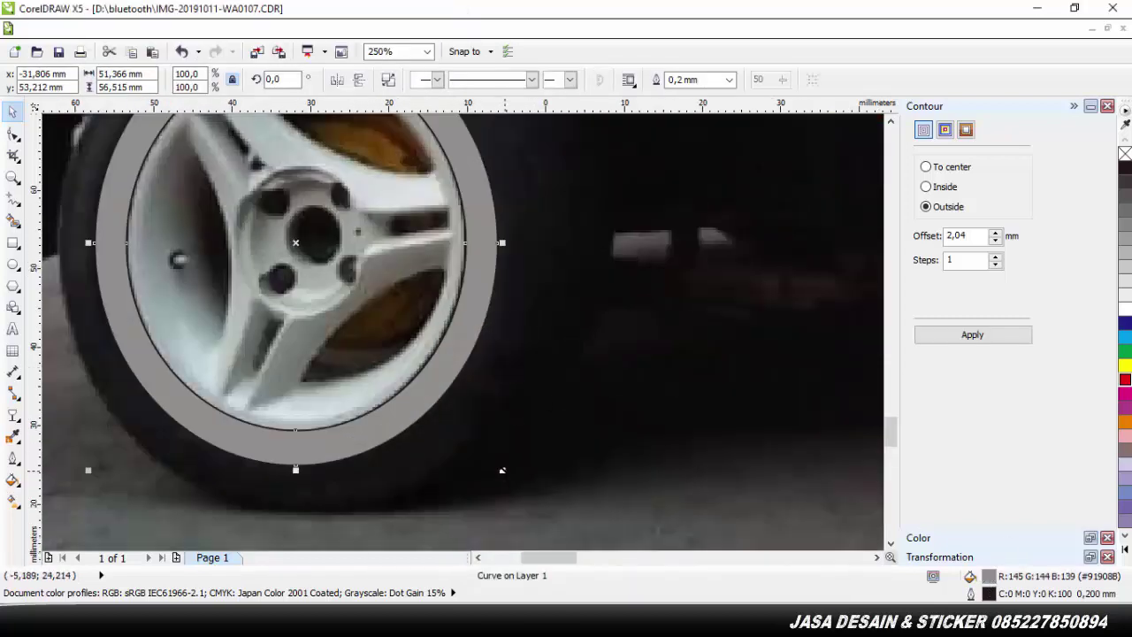
left_click(730, 80)
left_click(695, 92)
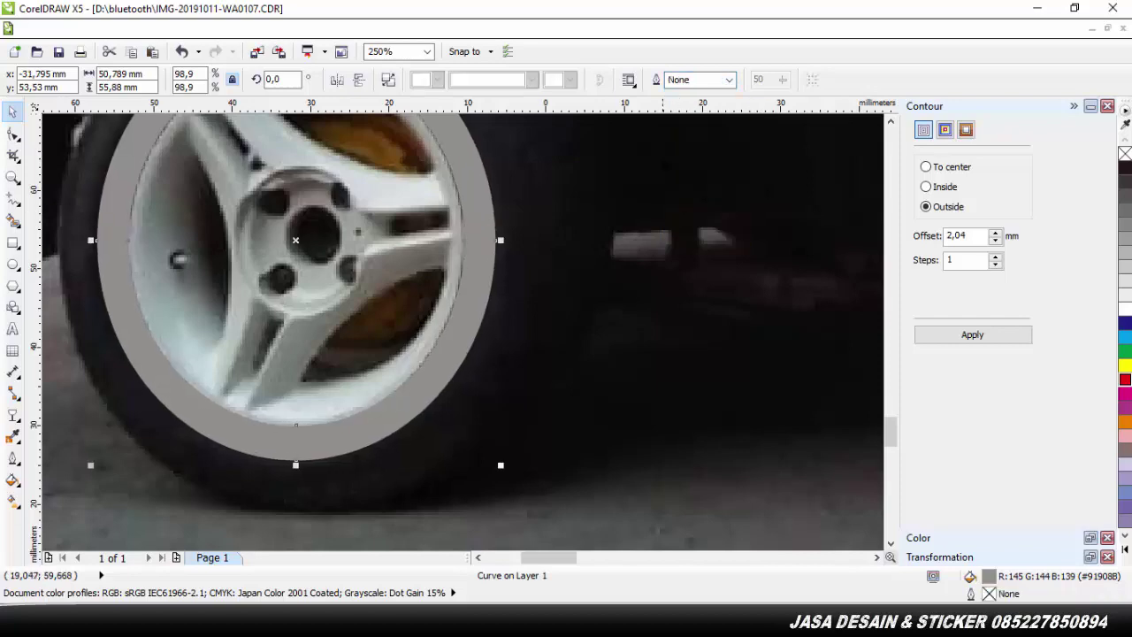
scroll(595, 198, "down", 2)
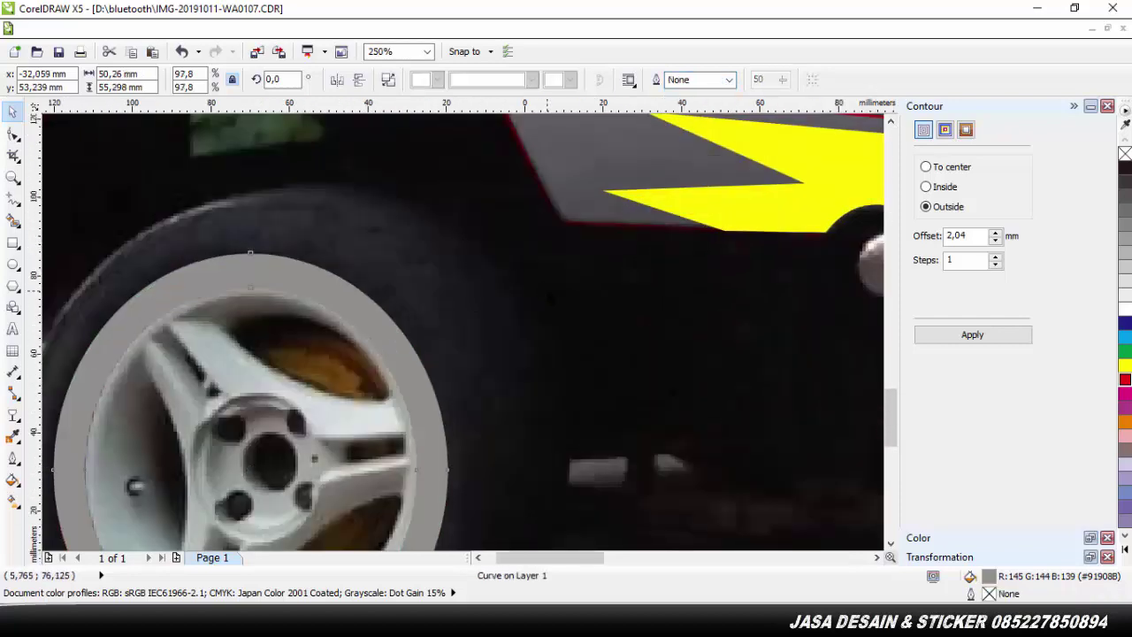
scroll(546, 290, "down", 2)
scroll(594, 364, "down", 2)
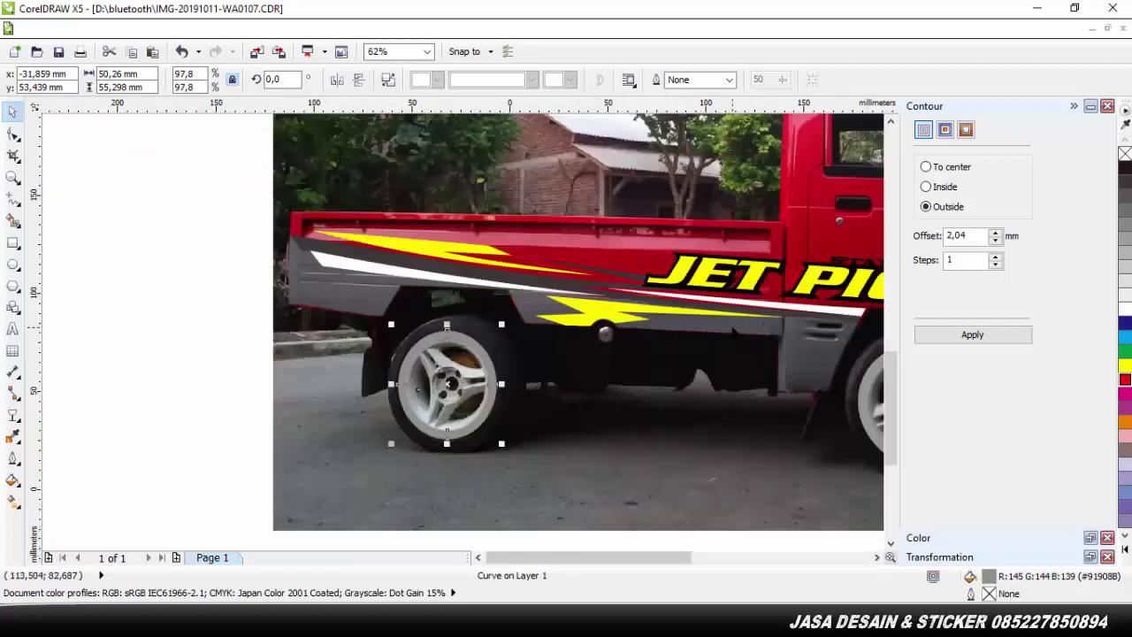
left_click(240, 29)
mouse_move(259, 44)
left_click(442, 190)
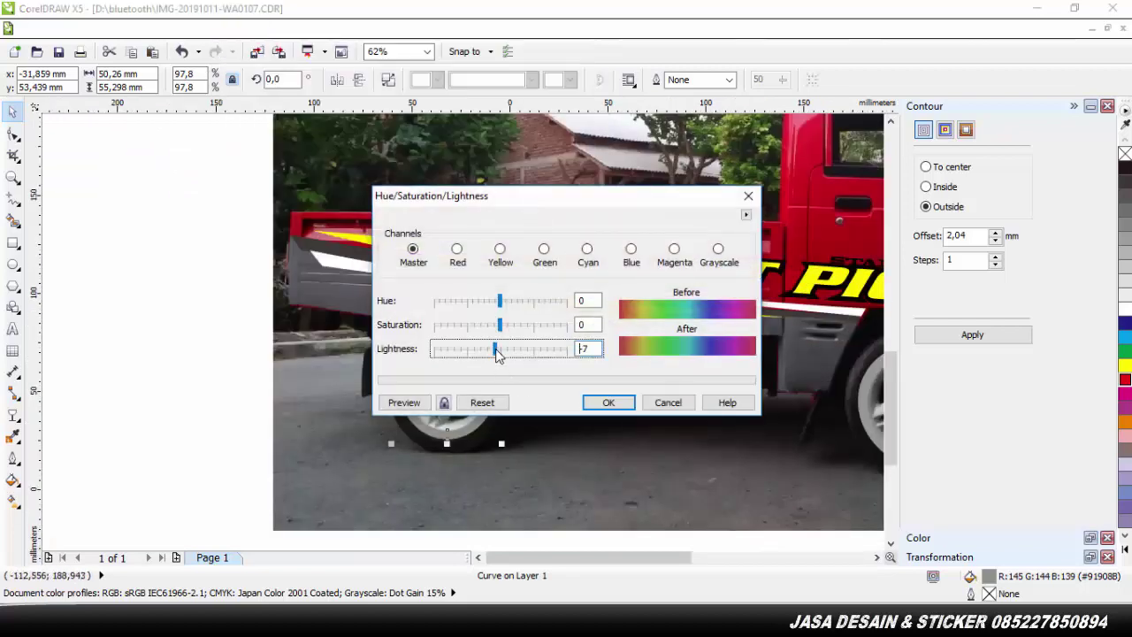
left_click_drag(559, 205, 714, 76)
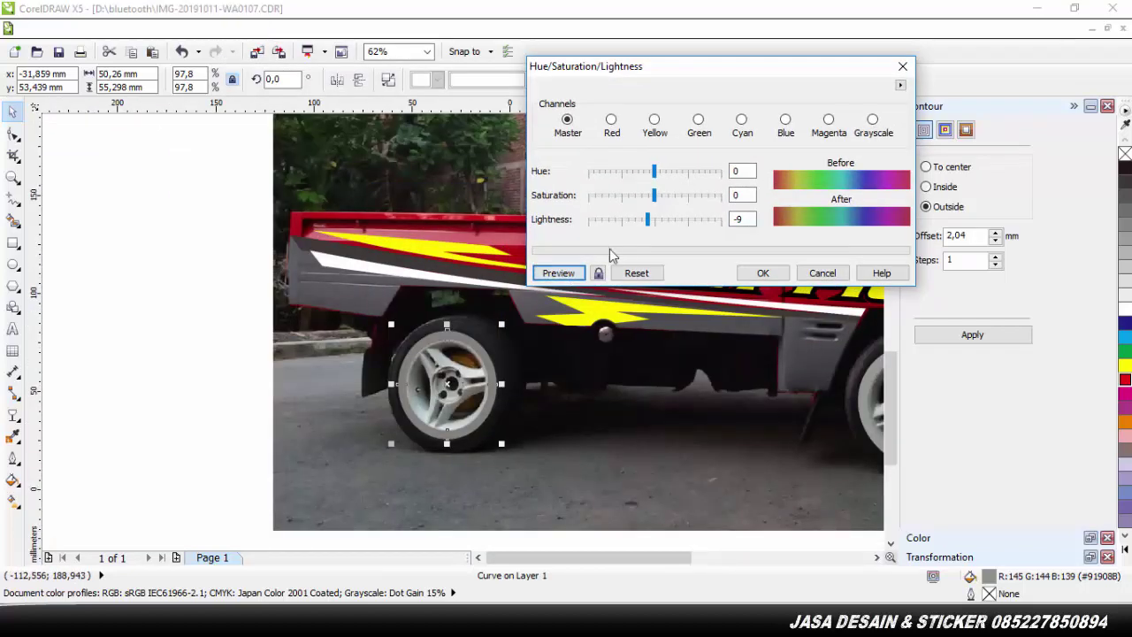
left_click(555, 275)
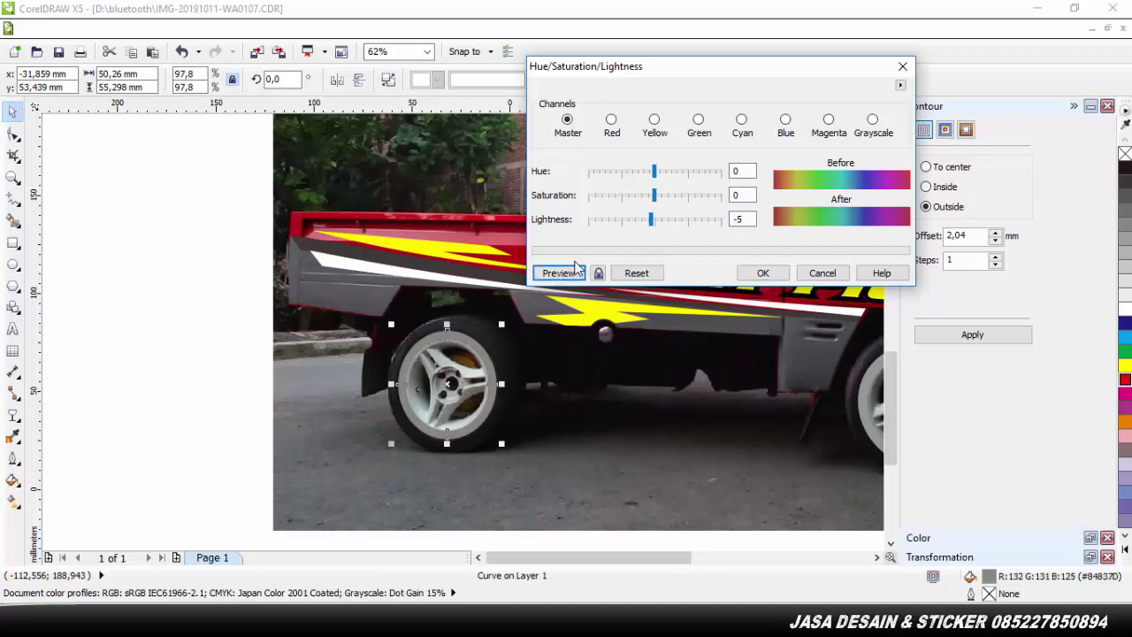
left_click(821, 274)
Refill the rear wheel ring with the blue-grey sampled from the inside of the rim, #91A3A3, and deselect it
scroll(553, 451, "up", 2)
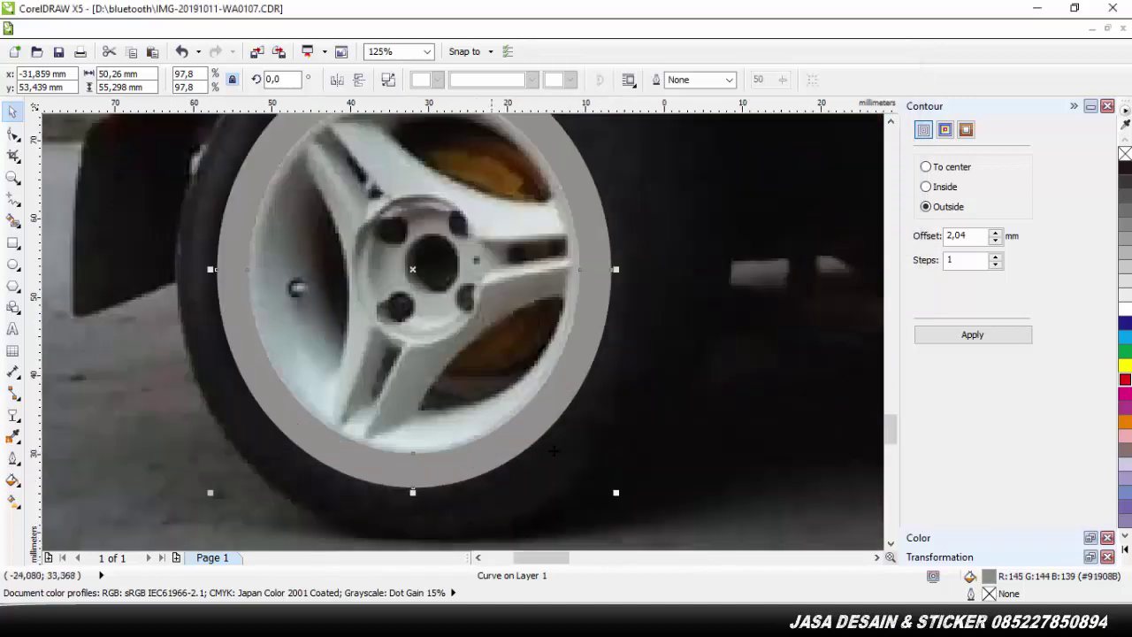
double_click(992, 583)
left_click(695, 394)
left_click(265, 314)
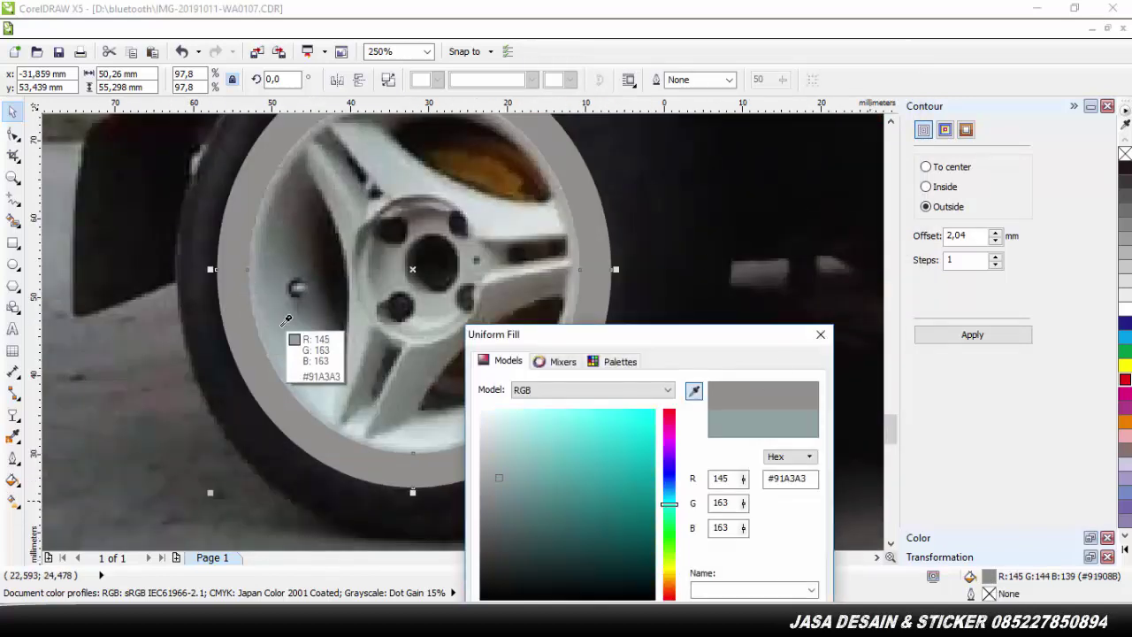
key("Return")
scroll(650, 330, "down", 2)
left_click(388, 302)
Draw a tapering stripe outline with straight freehand lines across the cab door below the window, about 143 × 36 mm
scroll(757, 459, "down", 1)
left_click(876, 557)
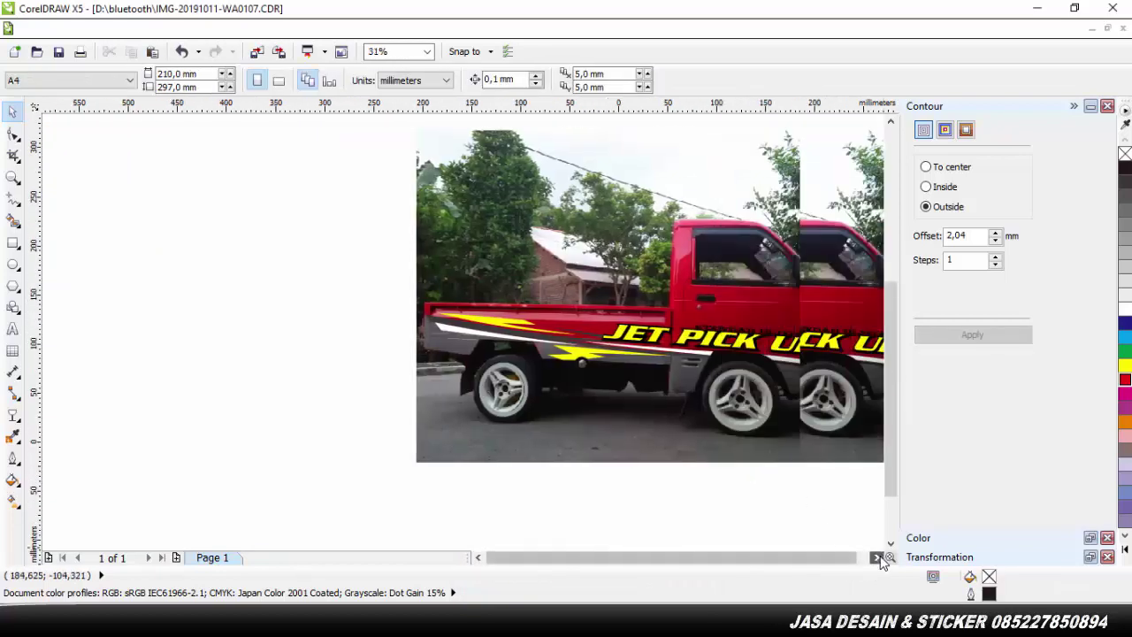
left_click(876, 557)
scroll(620, 291, "up", 4)
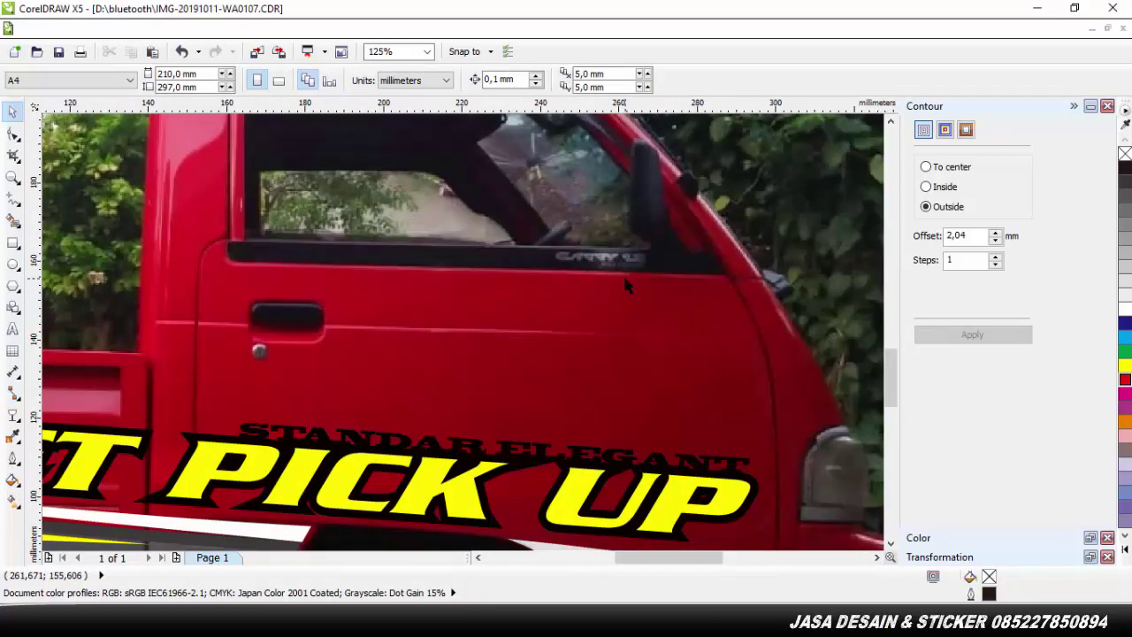
left_click(13, 199)
left_click(142, 242)
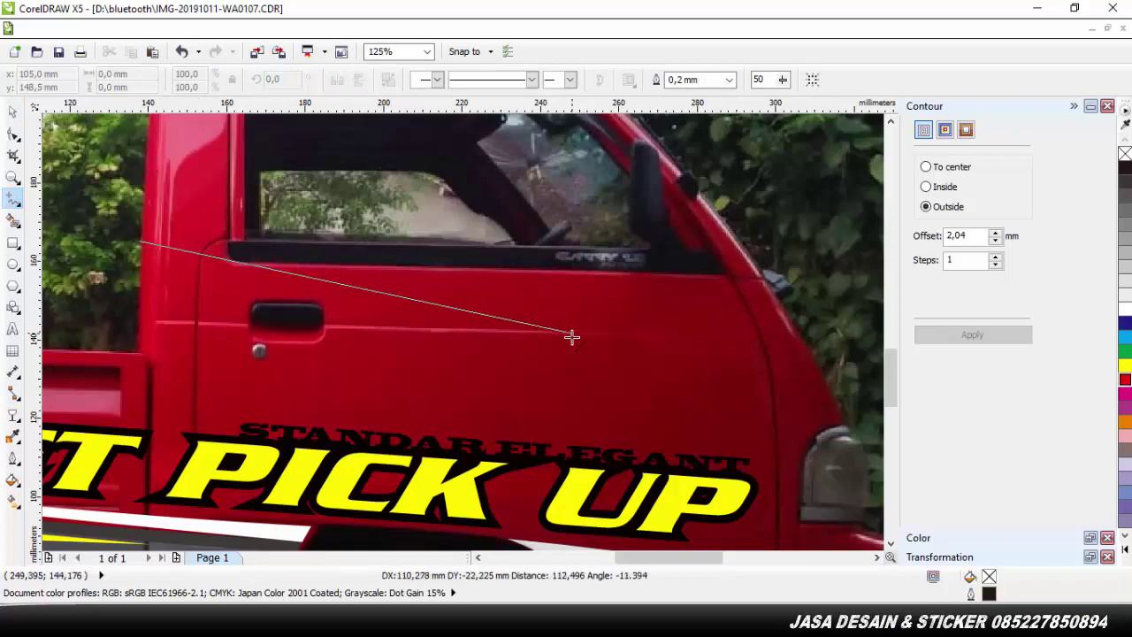
double_click(700, 381)
double_click(407, 331)
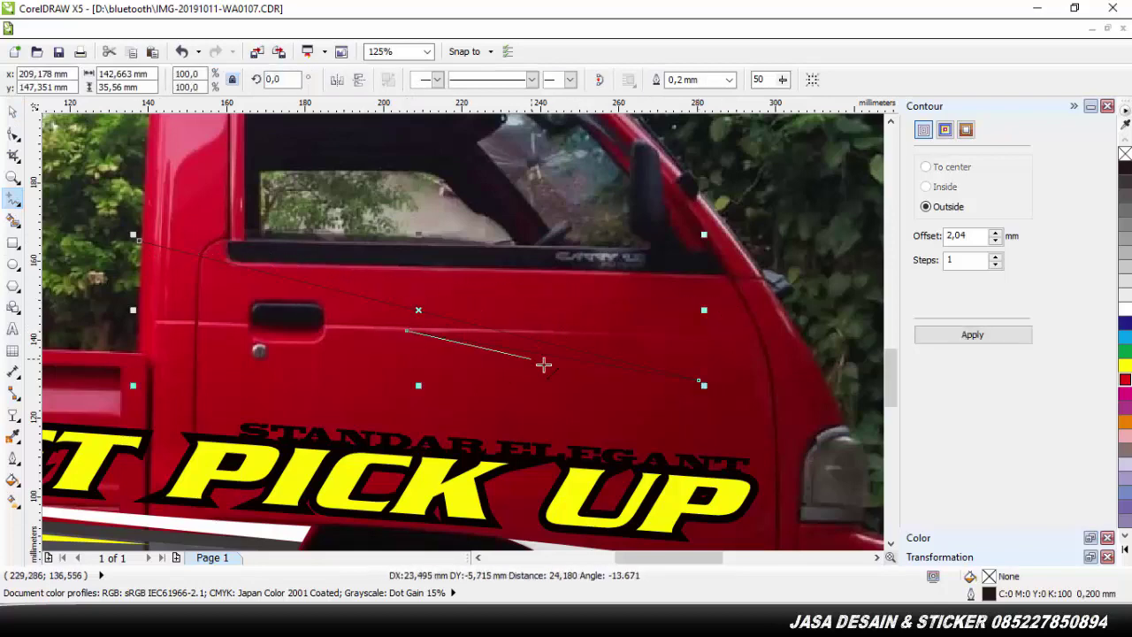
double_click(138, 283)
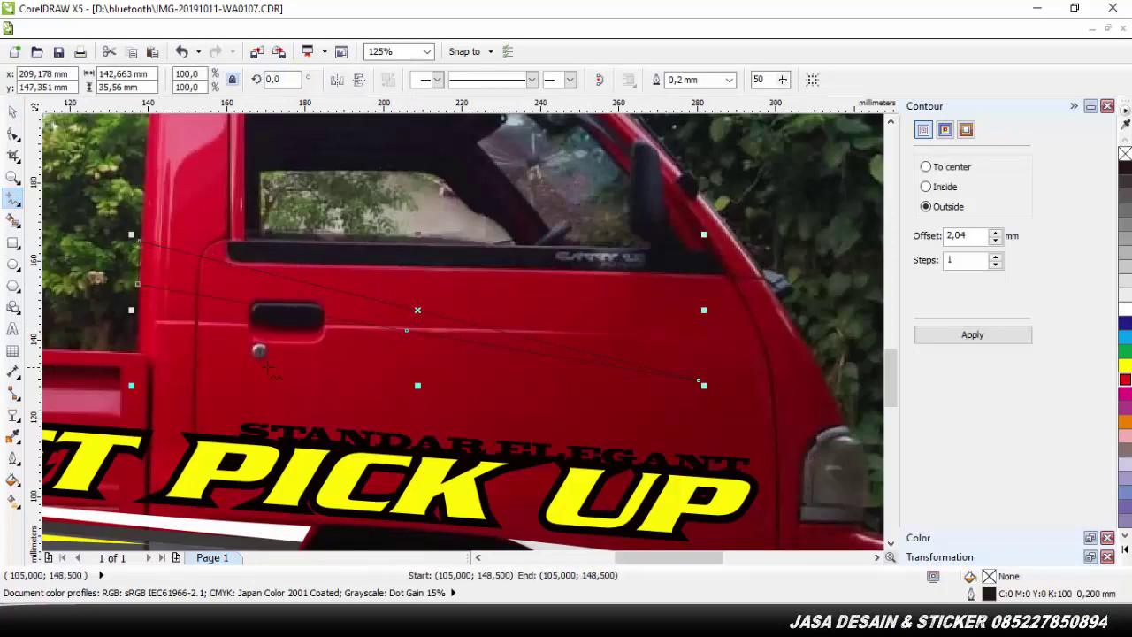
Draw a closed, notched stripe outline with straight freehand lines from the door's middle to the headlight, about 121 × 33 mm
scroll(483, 333, "down", 4)
scroll(483, 333, "up", 4)
left_click(303, 286)
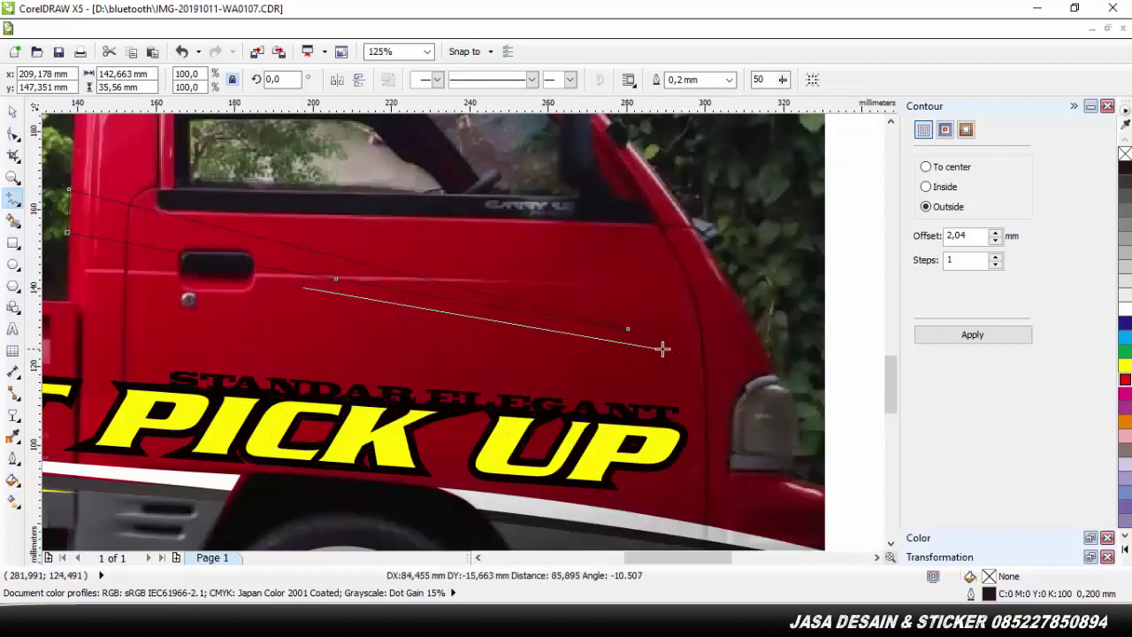
double_click(720, 351)
double_click(604, 308)
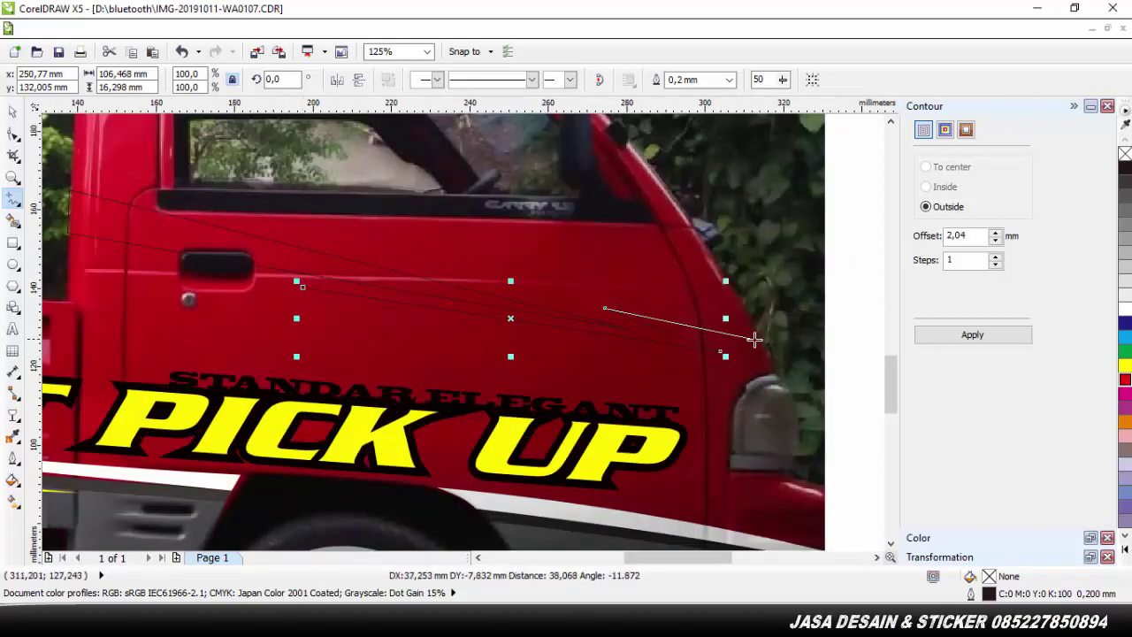
double_click(761, 343)
double_click(776, 371)
double_click(725, 413)
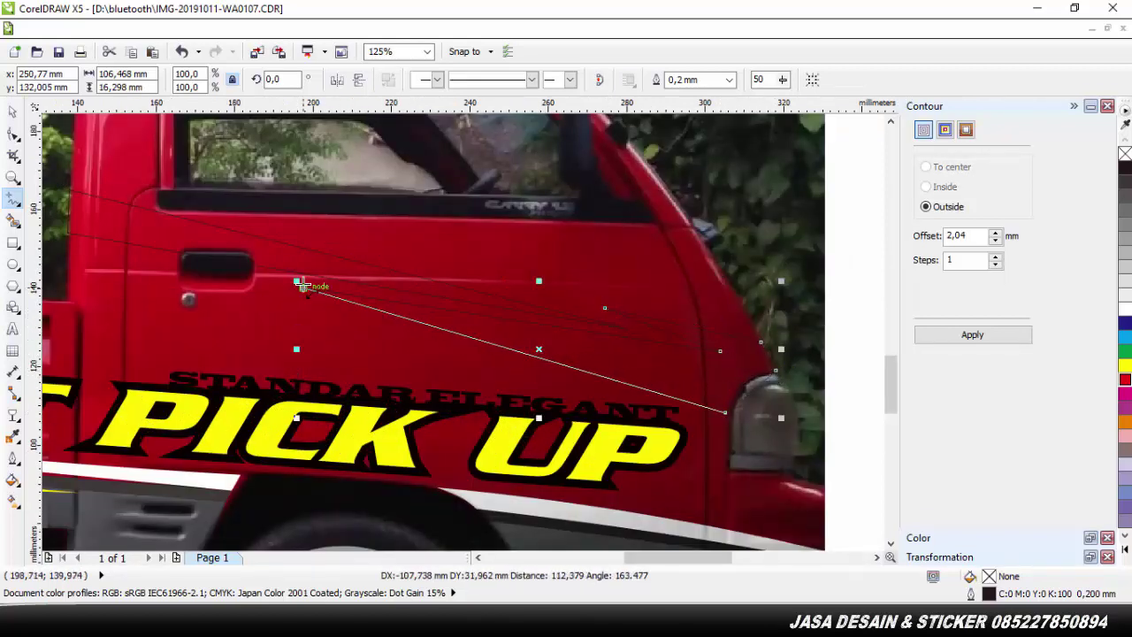
left_click(302, 287)
Curve the stripe outline's front edge with the Shape tool so it follows the headlight's upper rim
scroll(803, 410, "up", 2)
key("F10")
left_click_drag(488, 425, 510, 437)
left_click(568, 383)
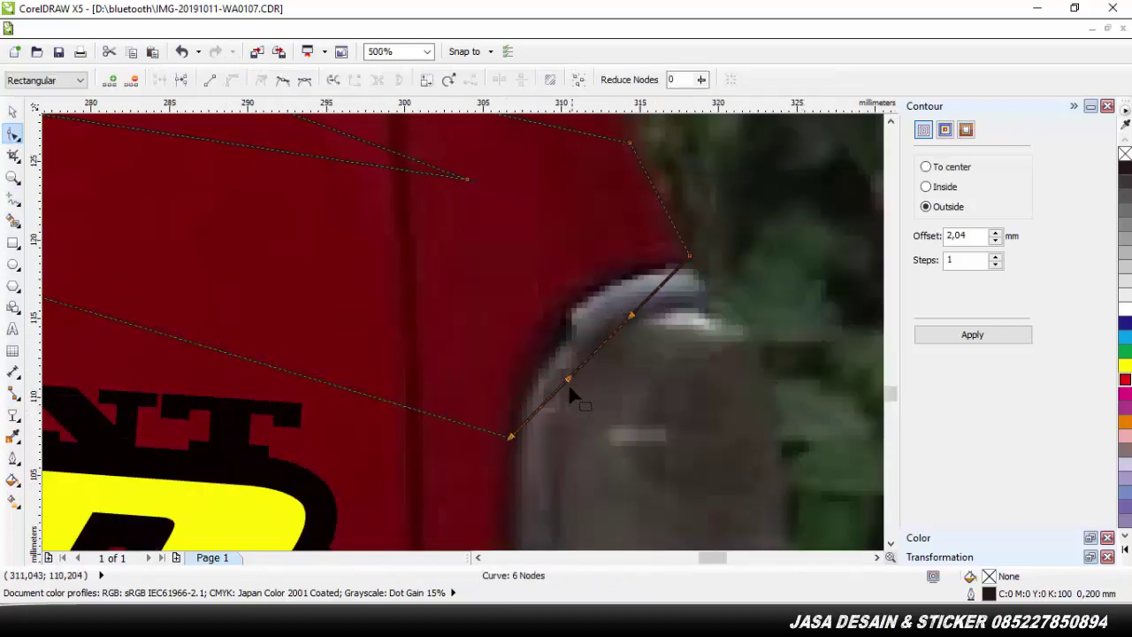
left_click_drag(568, 383, 622, 306)
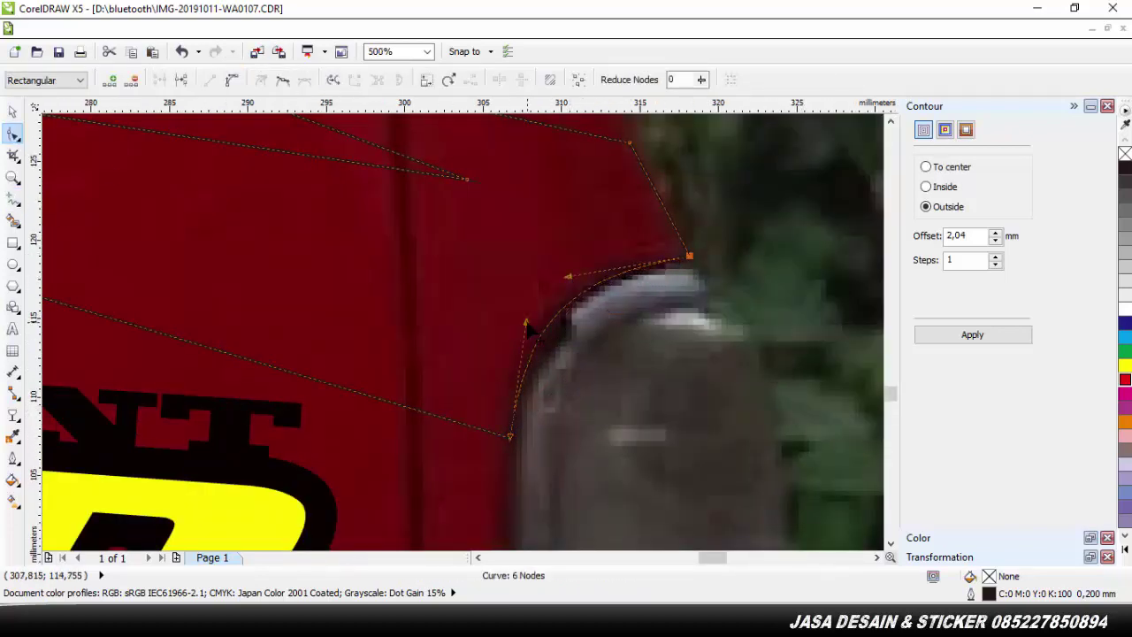
Draw a closed triangular stripe outline with freehand lines from the cab's rear edge across the door lock, about 74 × 18 mm
scroll(421, 271, "down", 6)
left_click(478, 558)
left_click(478, 558)
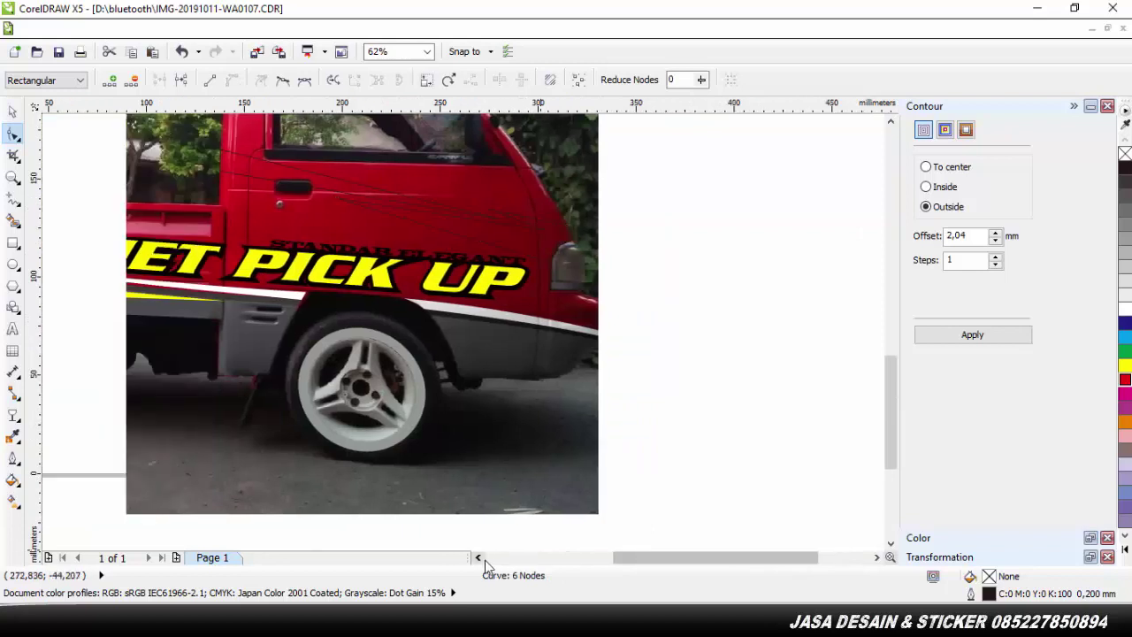
left_click(479, 558)
scroll(442, 159, "up", 1)
left_click(12, 200)
left_click(166, 200)
double_click(456, 269)
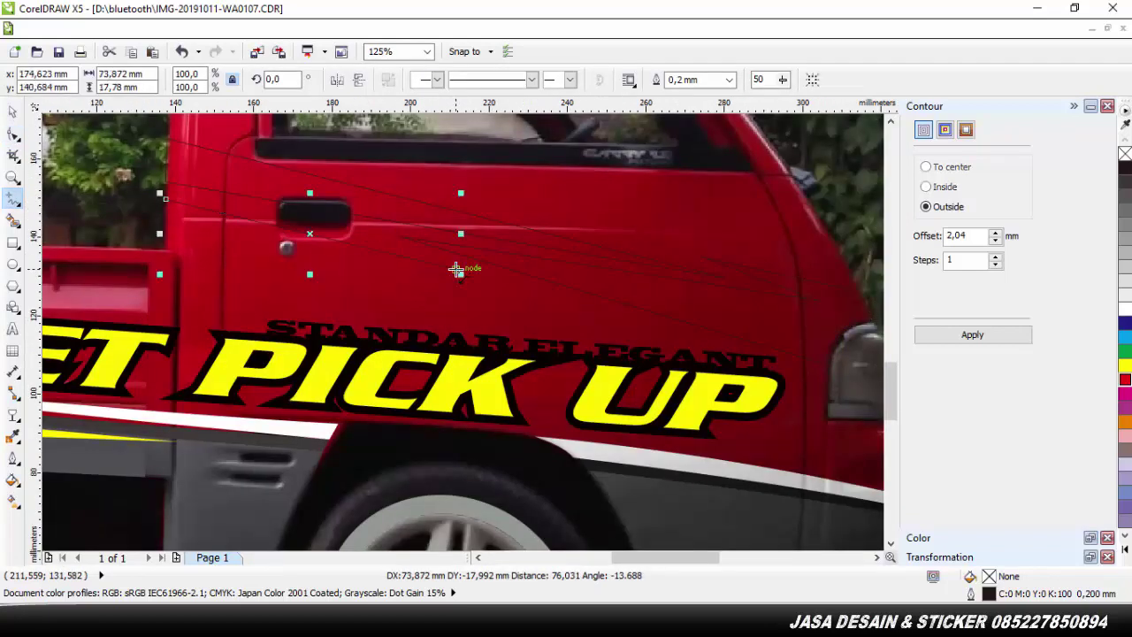
double_click(164, 243)
left_click(166, 200)
Intersect the headlight stripe outline with the truck photo, delete the outline and select the resulting bitmap piece
key("space")
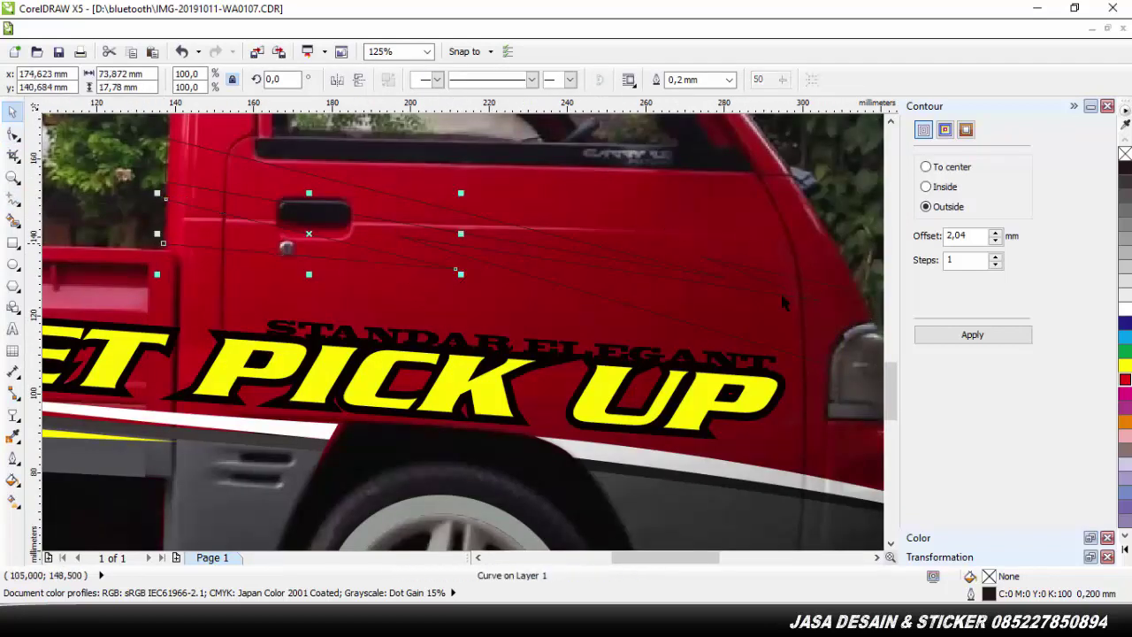
left_click(754, 207, "shift")
left_click(532, 80)
left_click(758, 317)
key("Delete")
left_click(757, 309)
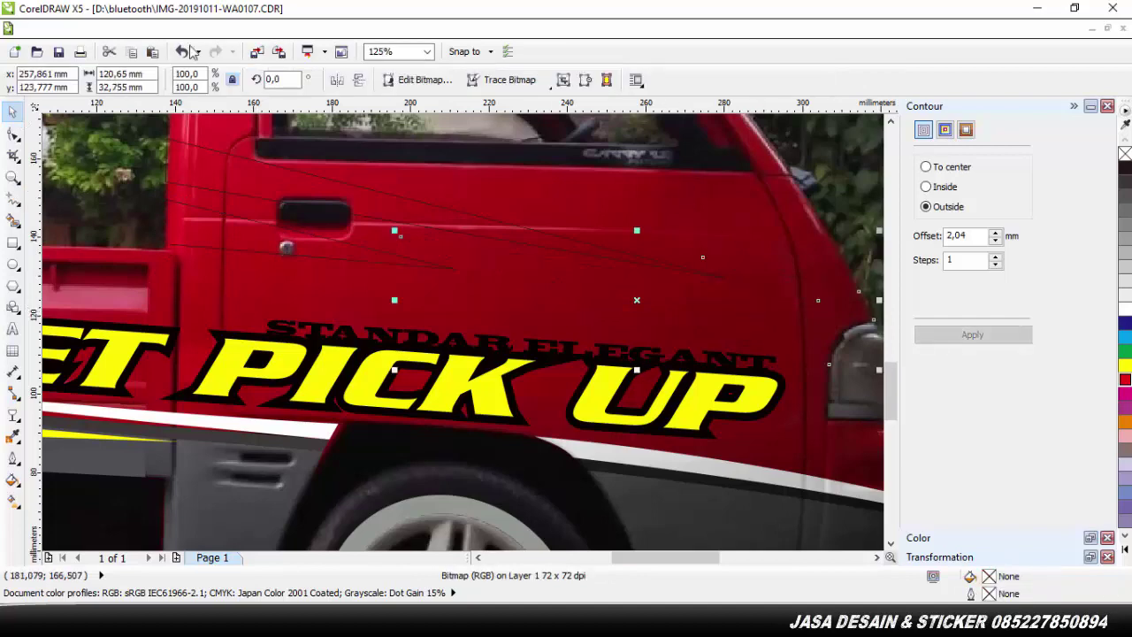
Recolour the headlight stripe piece yellow by adjusting its hue and lightness with Hue/Saturation/Lightness
left_click(243, 29)
mouse_move(283, 47)
left_click(443, 191)
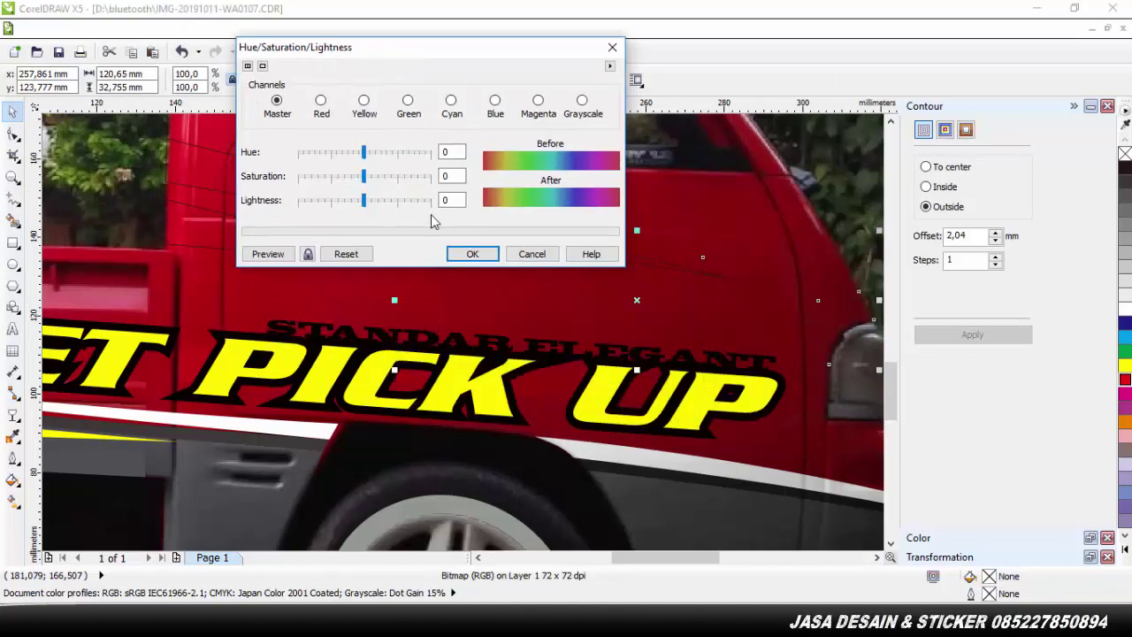
left_click(390, 152)
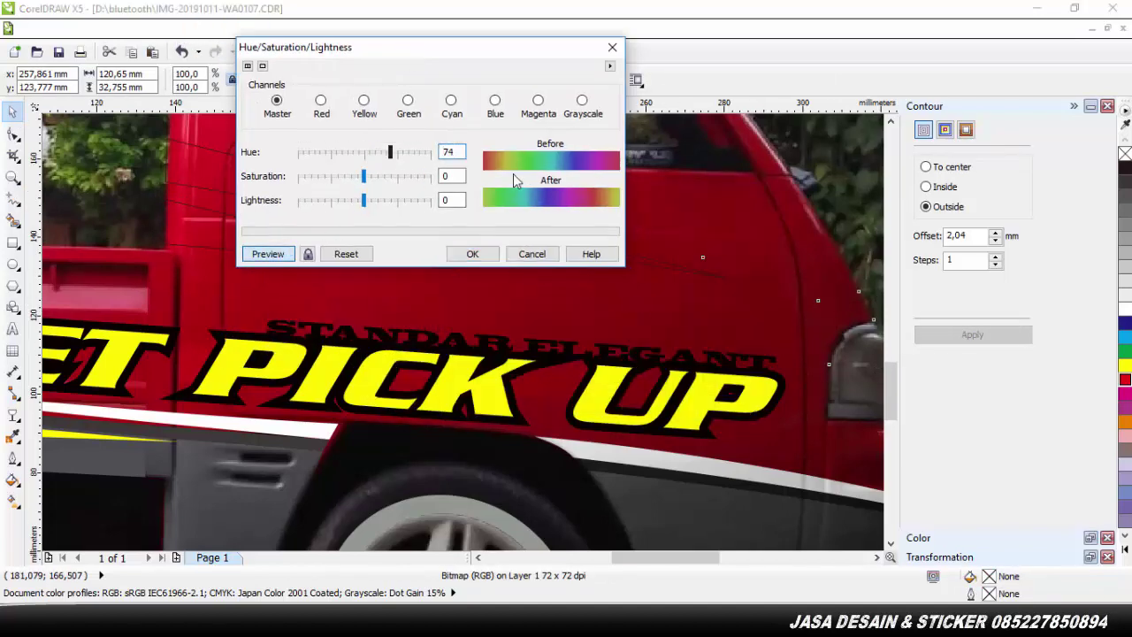
left_click(396, 152)
left_click(383, 201)
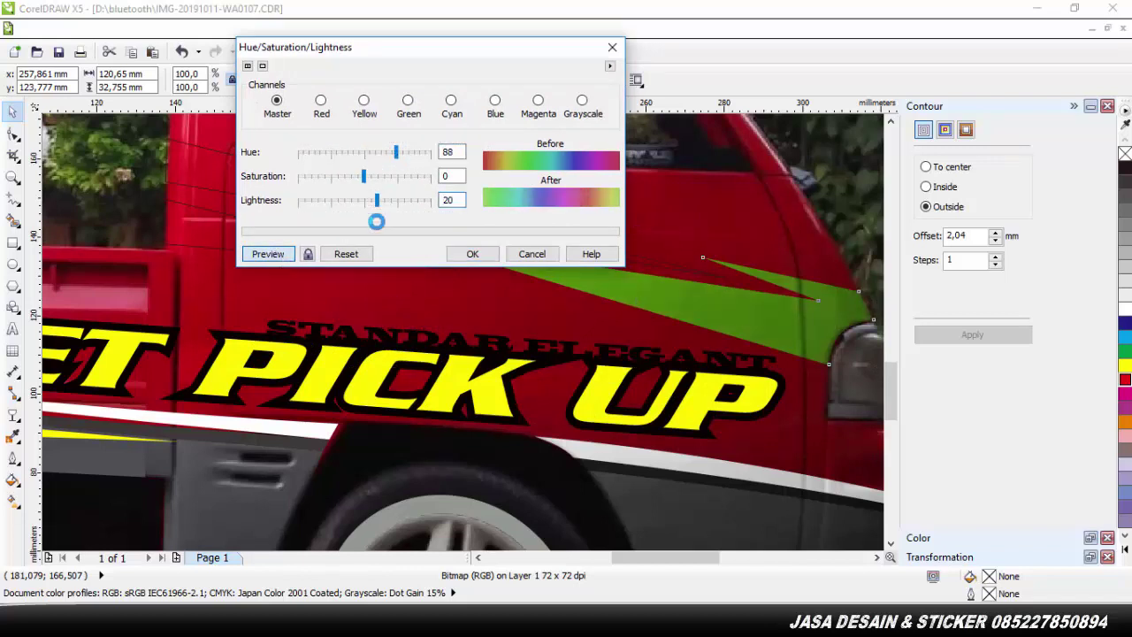
left_click(409, 152)
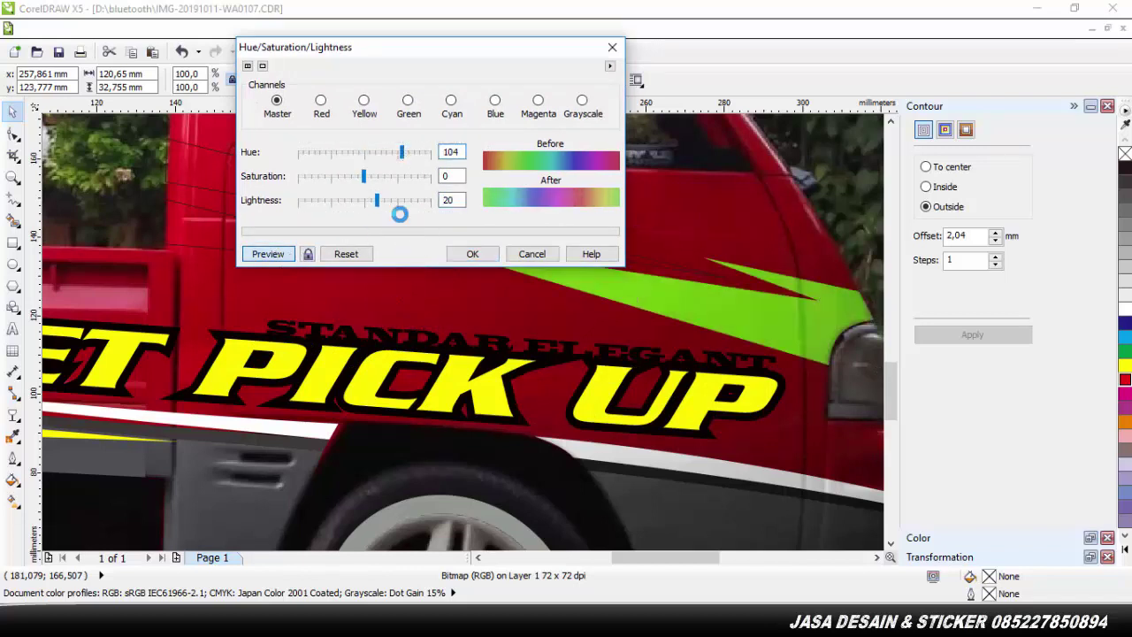
left_click(417, 152)
left_click(269, 253)
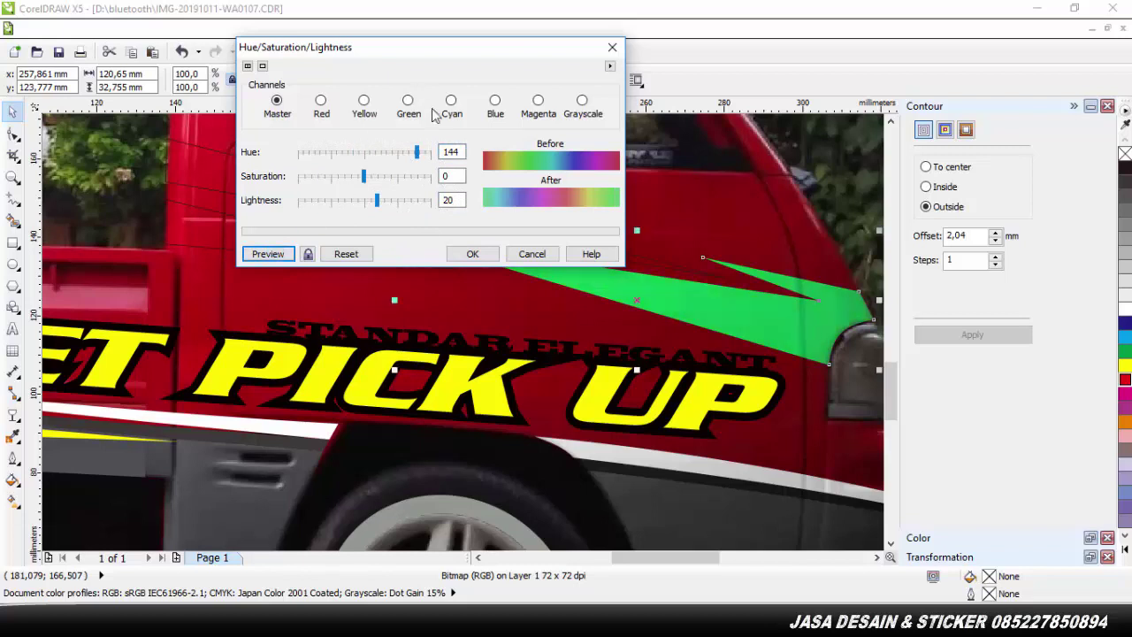
left_click(263, 256)
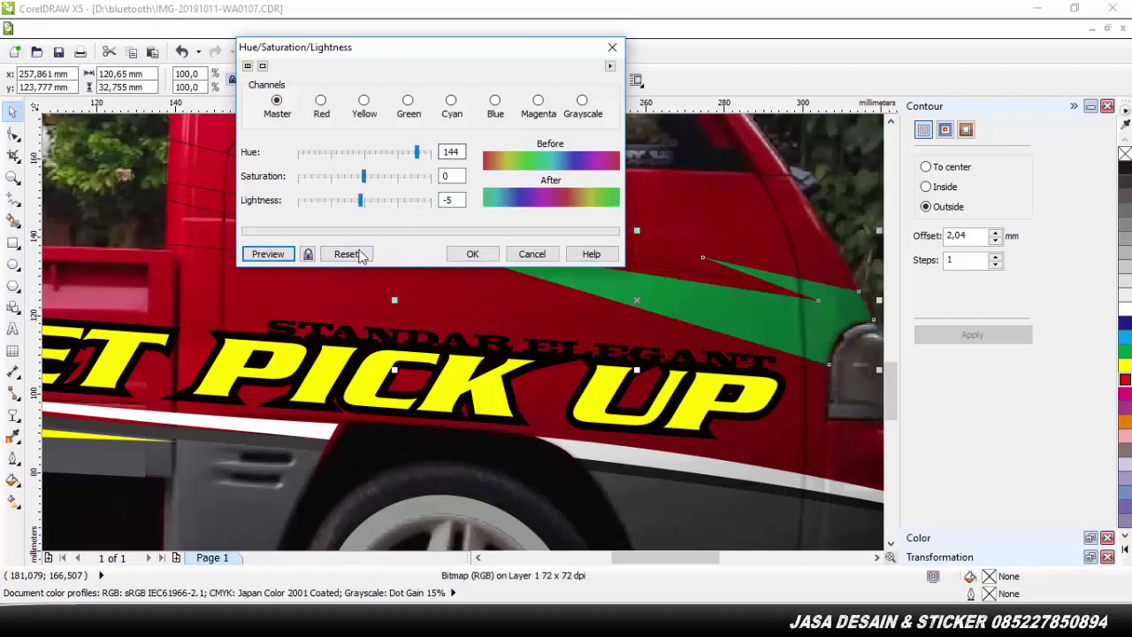
left_click_drag(361, 203, 367, 207)
left_click(268, 255)
left_click(681, 620)
left_click(1047, 541)
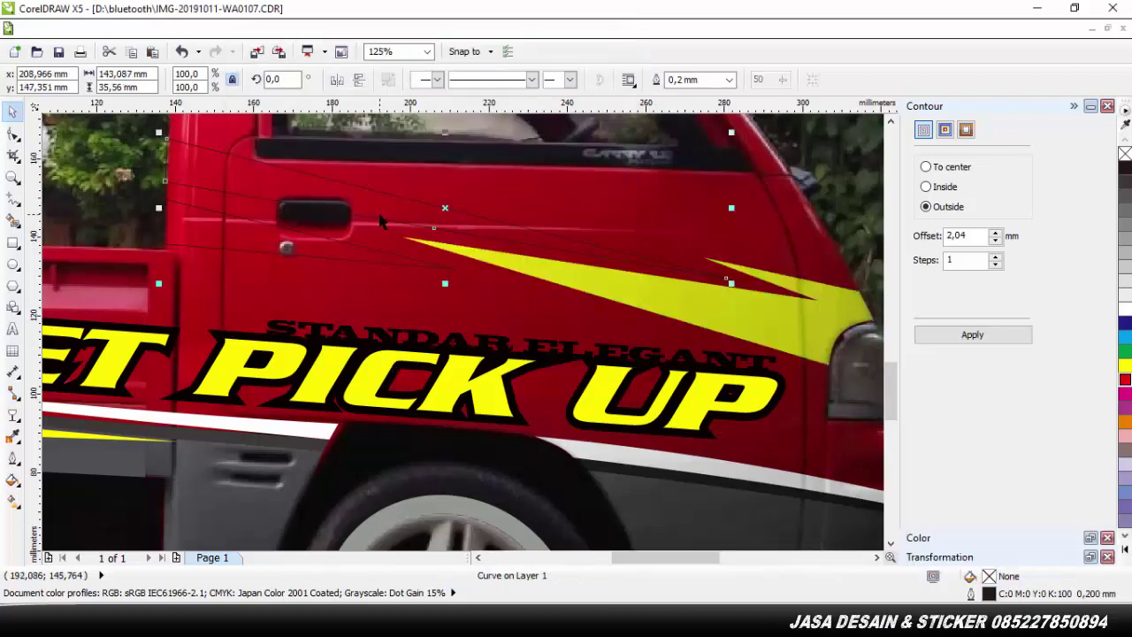
left_click(292, 30)
mouse_move(266, 49)
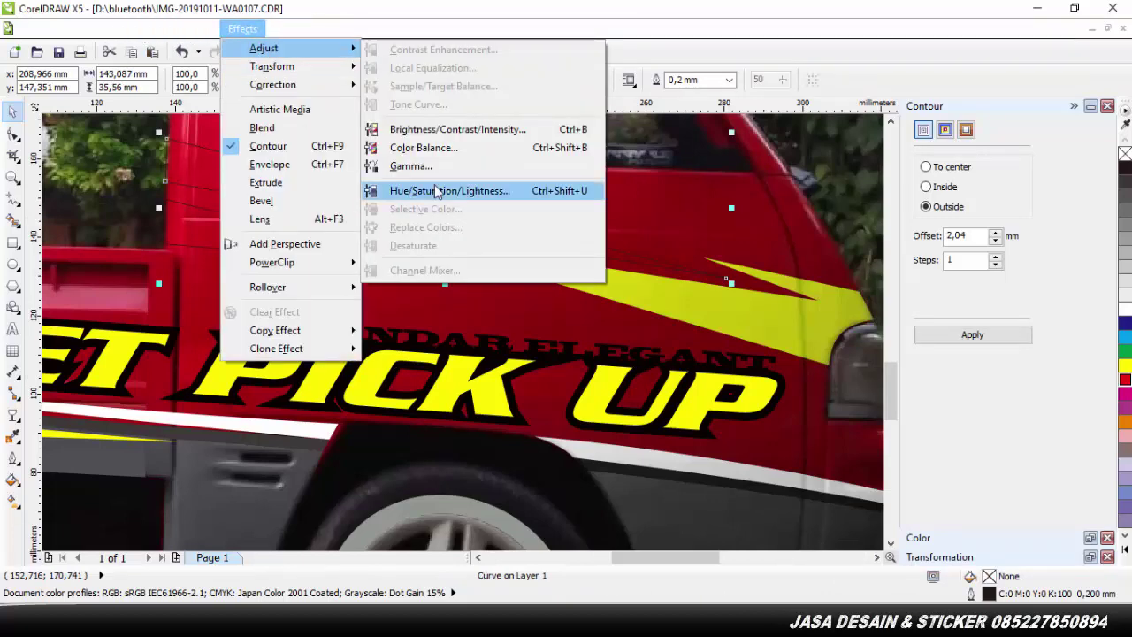
left_click(442, 186)
left_click_drag(500, 302, 440, 317)
left_click(438, 325)
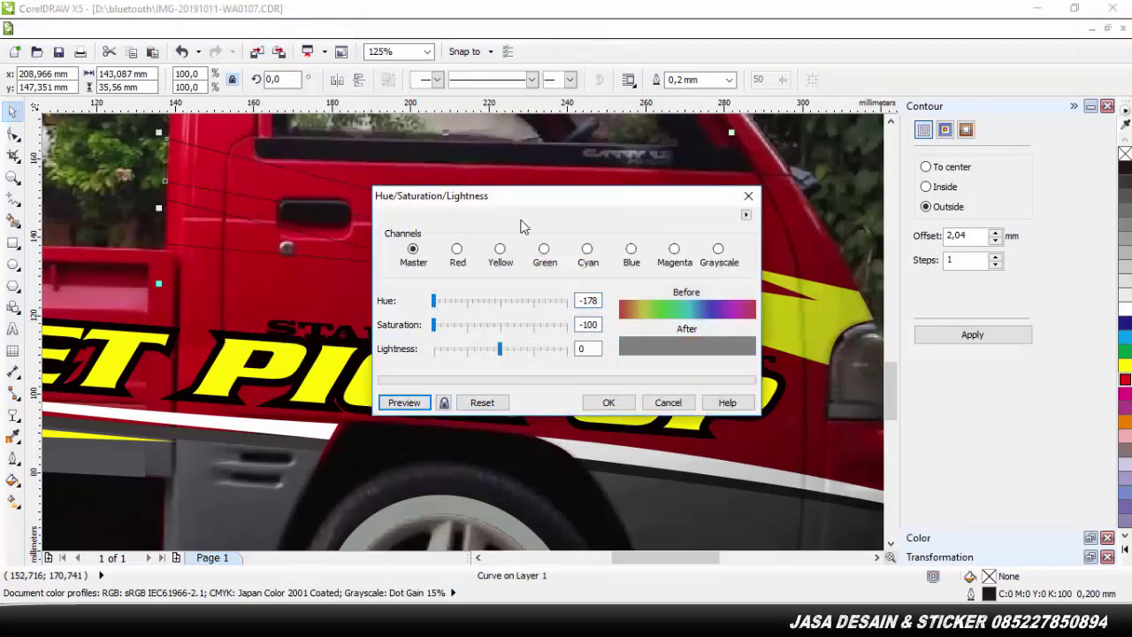
left_click_drag(521, 197, 561, 304)
left_click(702, 510)
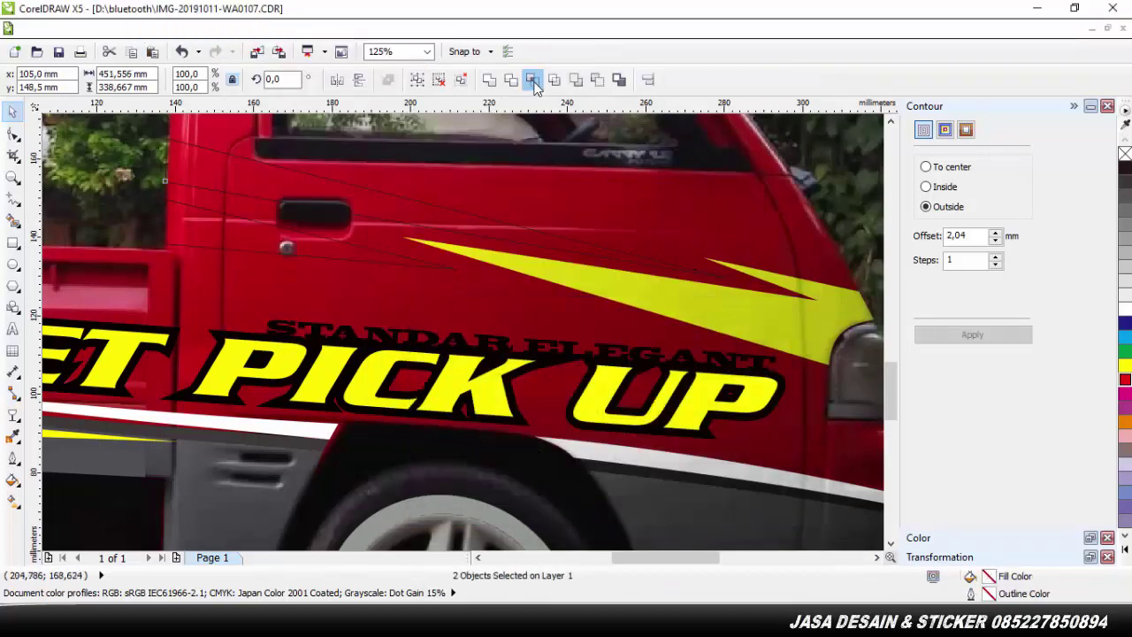
Intersect the upper door stripe outline with the photo and recolour the cut piece grey with hue -178 and saturation -94
left_click(534, 79)
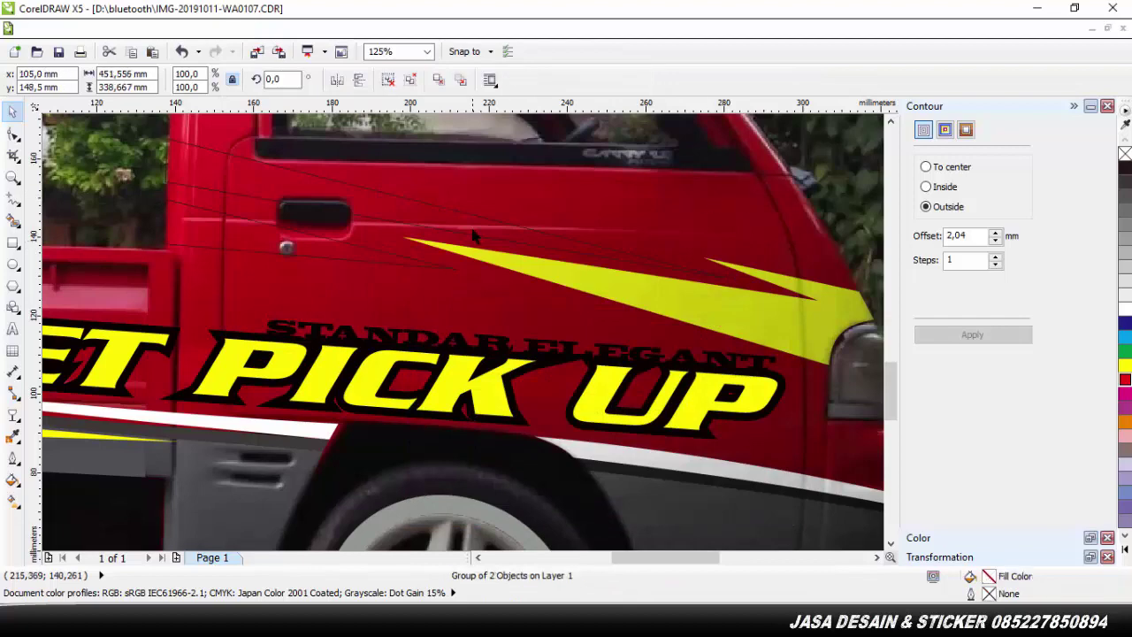
left_click(265, 32)
left_click(559, 178)
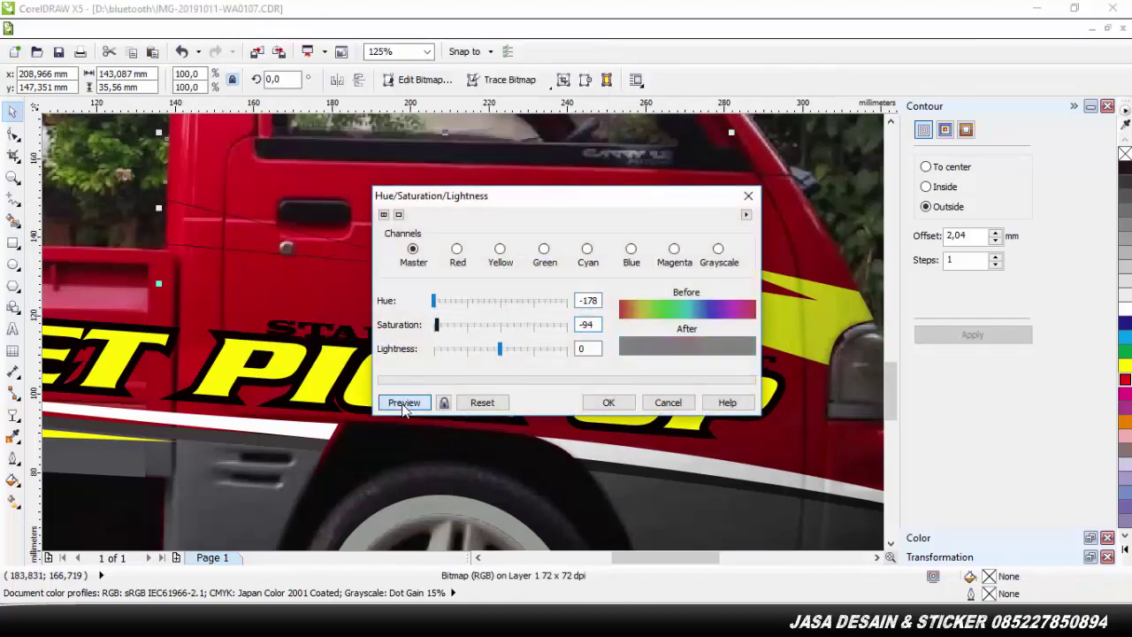
left_click_drag(451, 196, 497, 106)
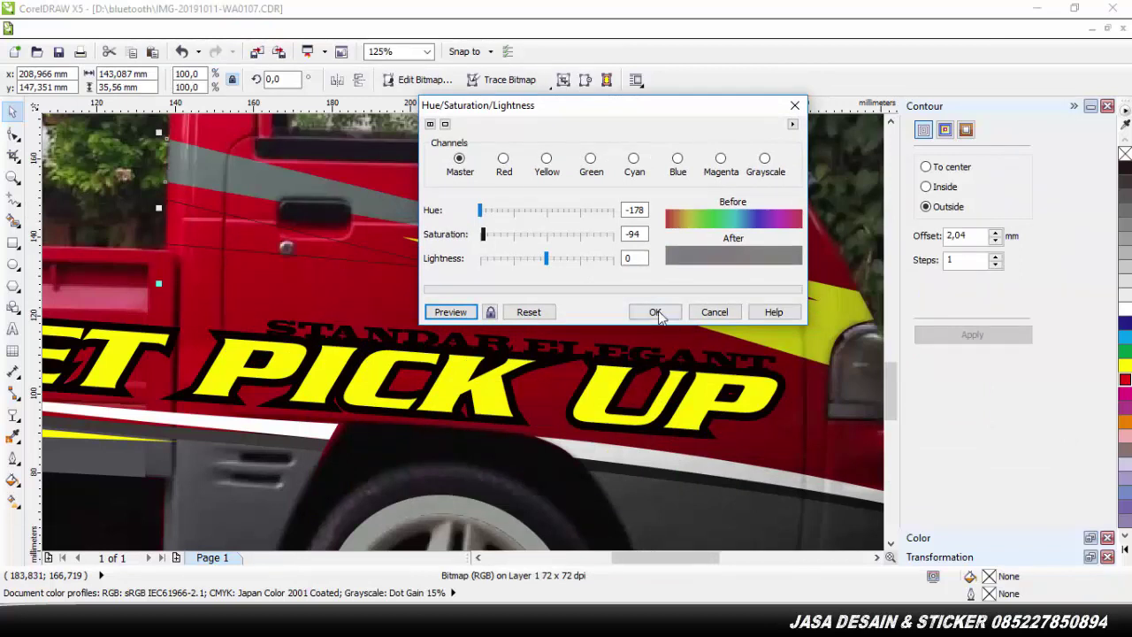
left_click(655, 312)
Intersect the lower door stripe outline with the photo, delete the outline and select the cut bitmap piece
left_click(237, 249)
left_click(625, 176, "shift")
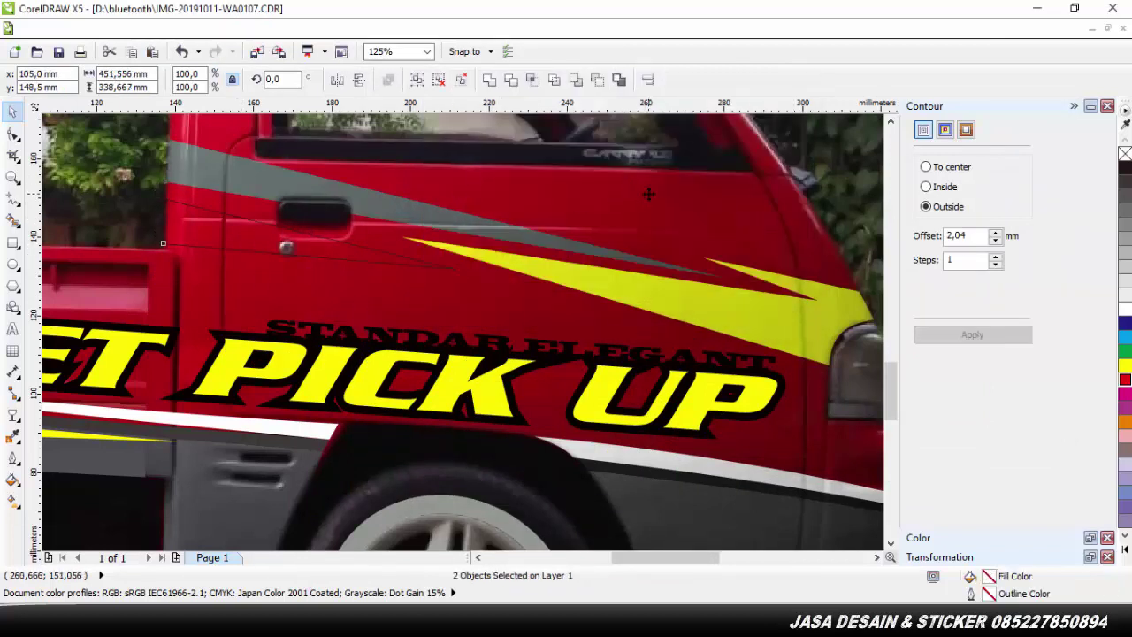
left_click(535, 84)
left_click(332, 255)
key("Delete")
left_click(332, 257)
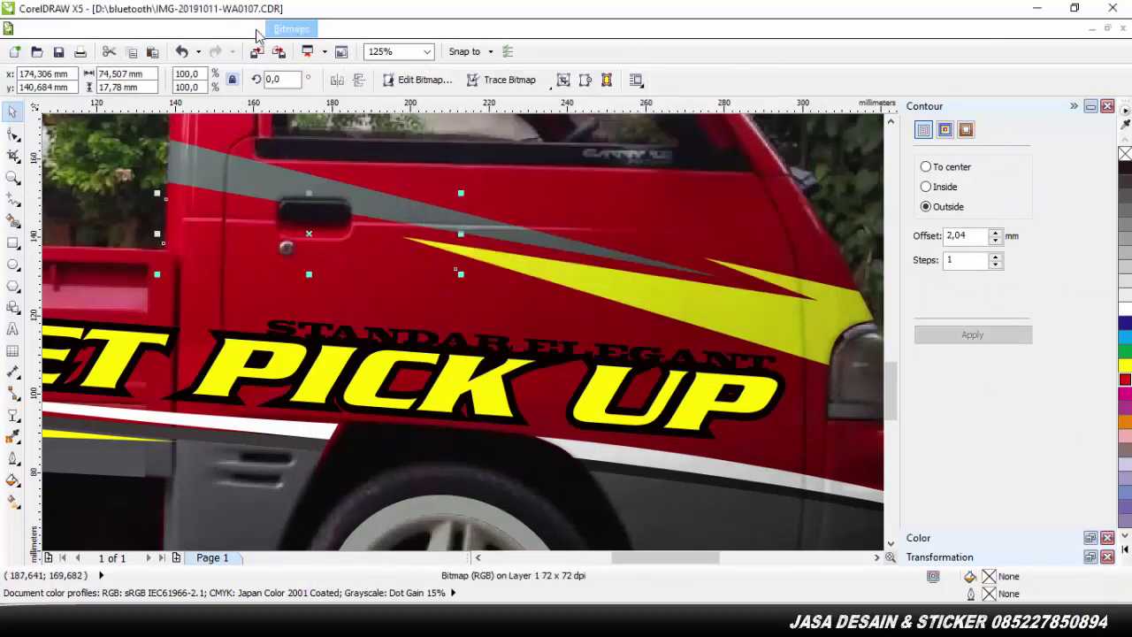
Recolour the lower door stripe piece near-white with hue -180, saturation -99 and lightness 70
left_click(258, 30)
mouse_move(269, 45)
left_click(416, 192)
left_click(434, 325)
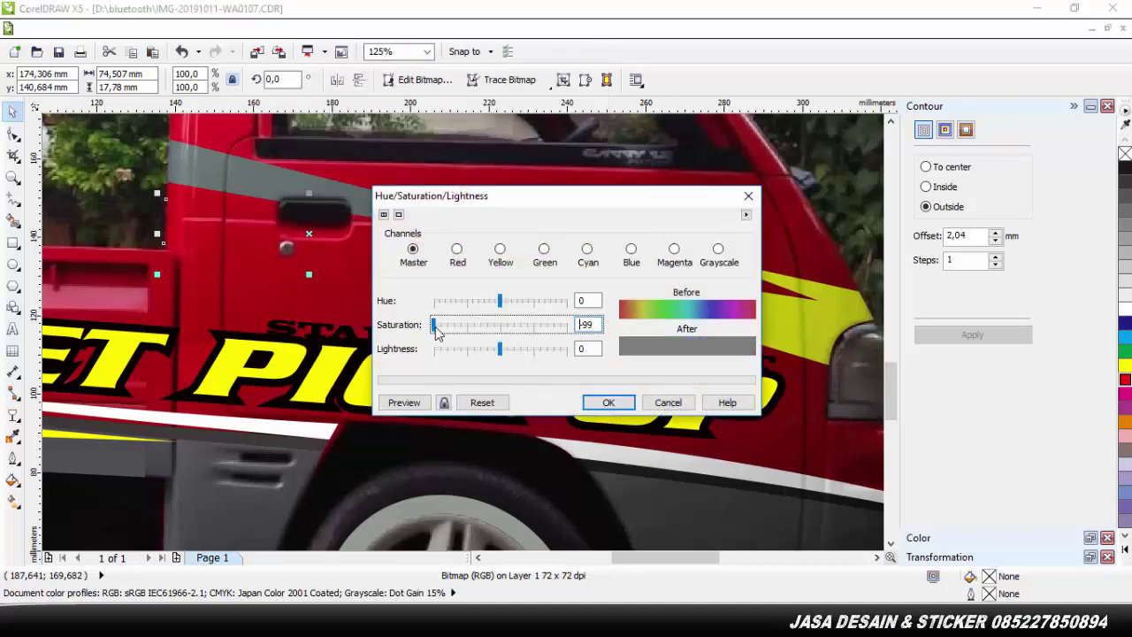
left_click_drag(510, 352, 554, 352)
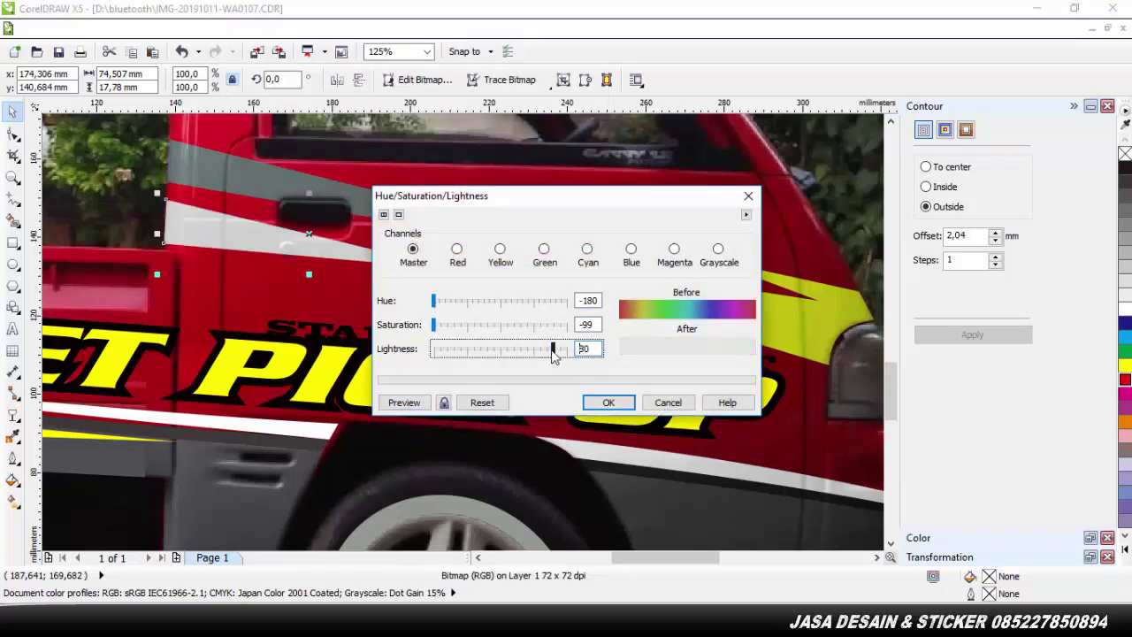
left_click(549, 353)
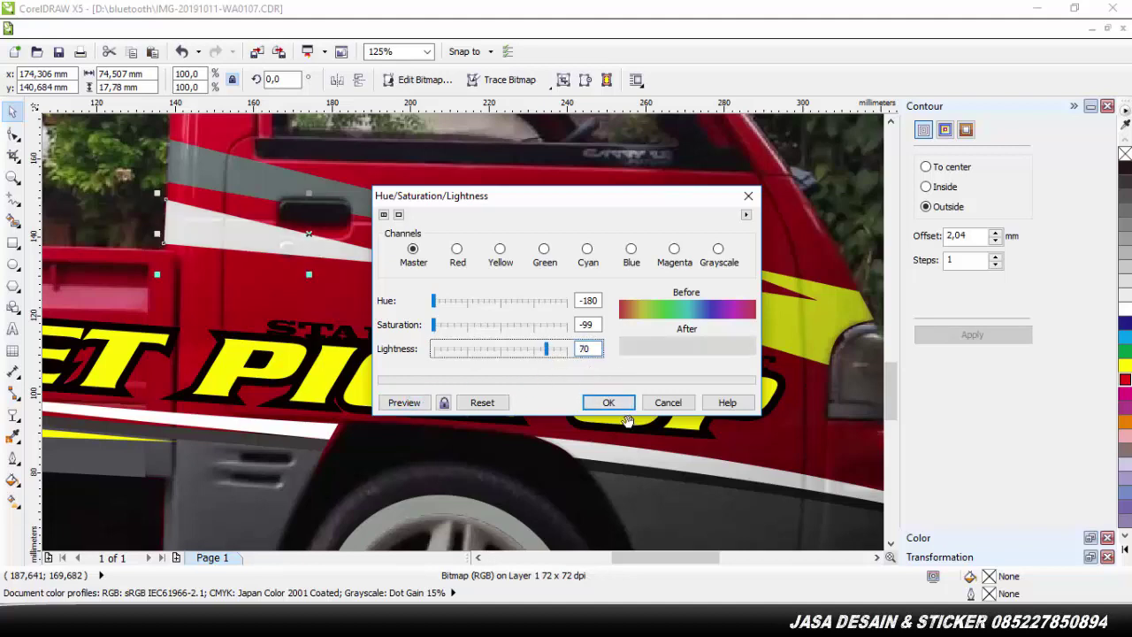
left_click(608, 404)
Draw a circle of about 4.7 mm and centre it over the door lock
scroll(299, 204, "up", 4)
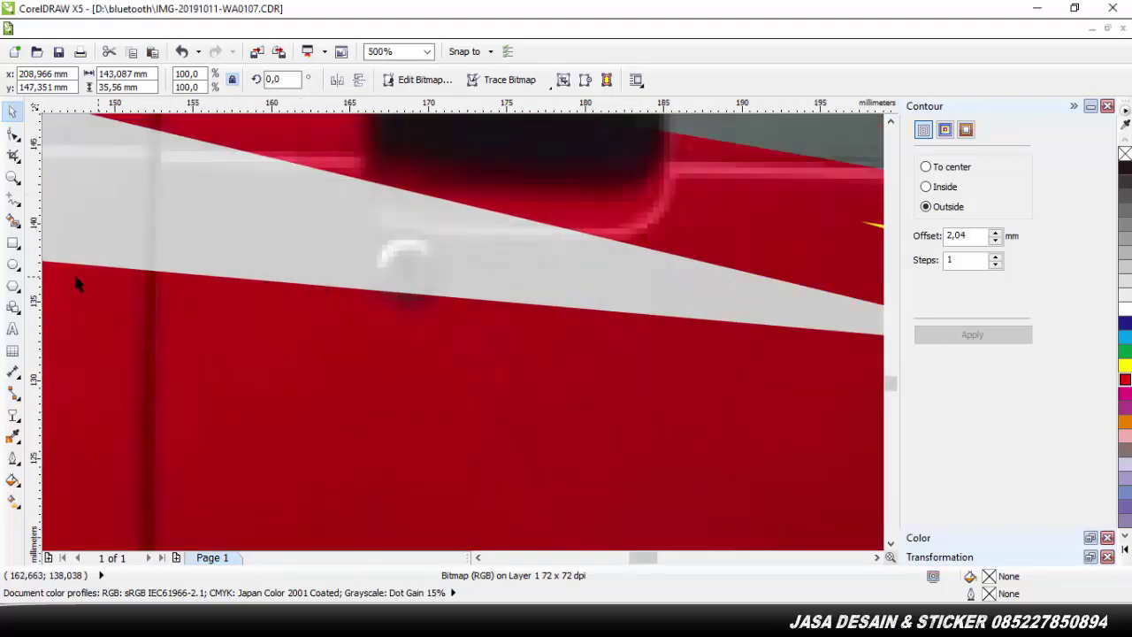
key("F7")
left_click_drag(376, 234, 451, 308)
left_click_drag(415, 274, 405, 272)
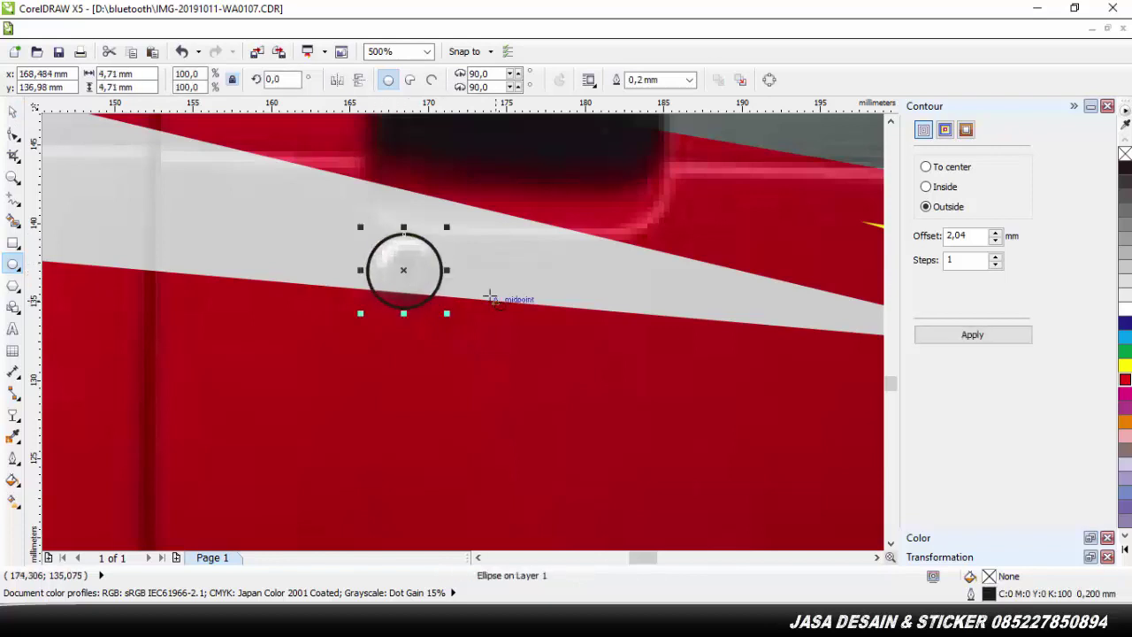
Trim the near-white stripe with the circle around the door lock and delete the circle
left_click(16, 113)
left_click(488, 256, "shift")
left_click(511, 80)
left_click(418, 306)
key("Delete")
left_click(418, 302)
key("Escape")
Draw a narrow closed freehand outline over the door's rear seam where it crosses the near-white stripe
scroll(163, 247, "down", 1)
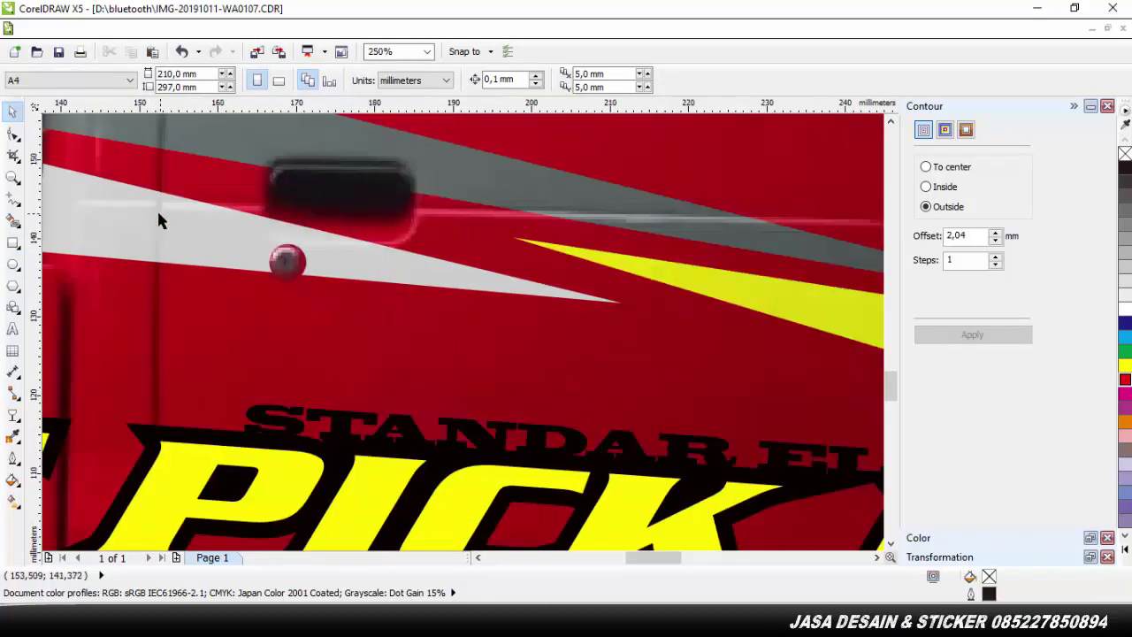
left_click_drag(638, 558, 627, 558)
left_click(890, 121)
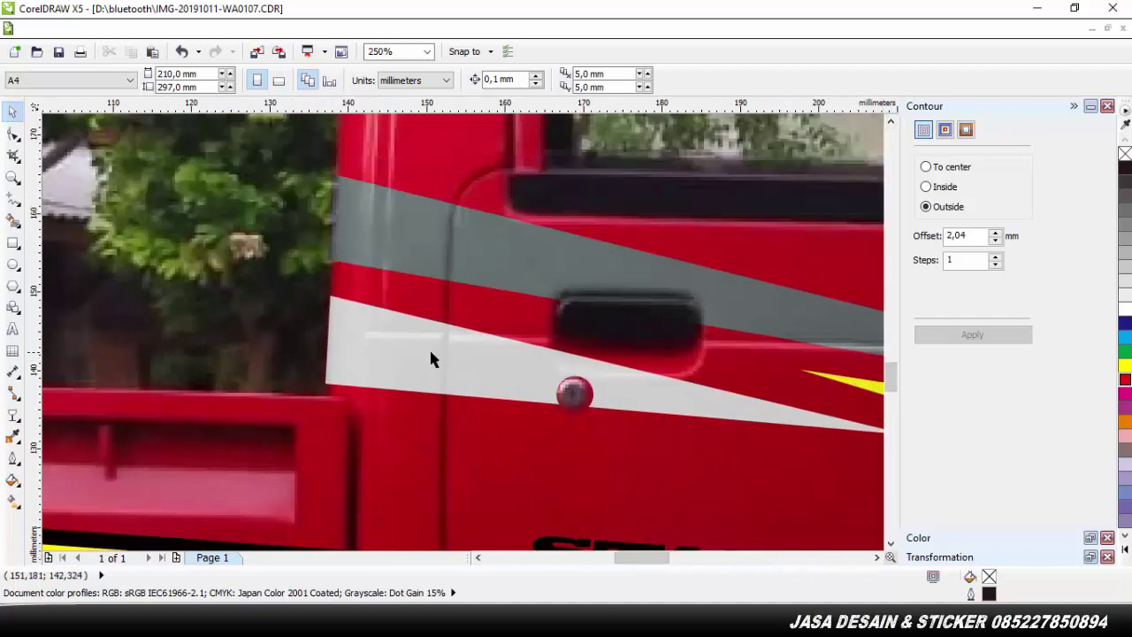
left_click(567, 383)
scroll(567, 383, "up", 1)
key("F5")
left_click(316, 248)
left_click(319, 293)
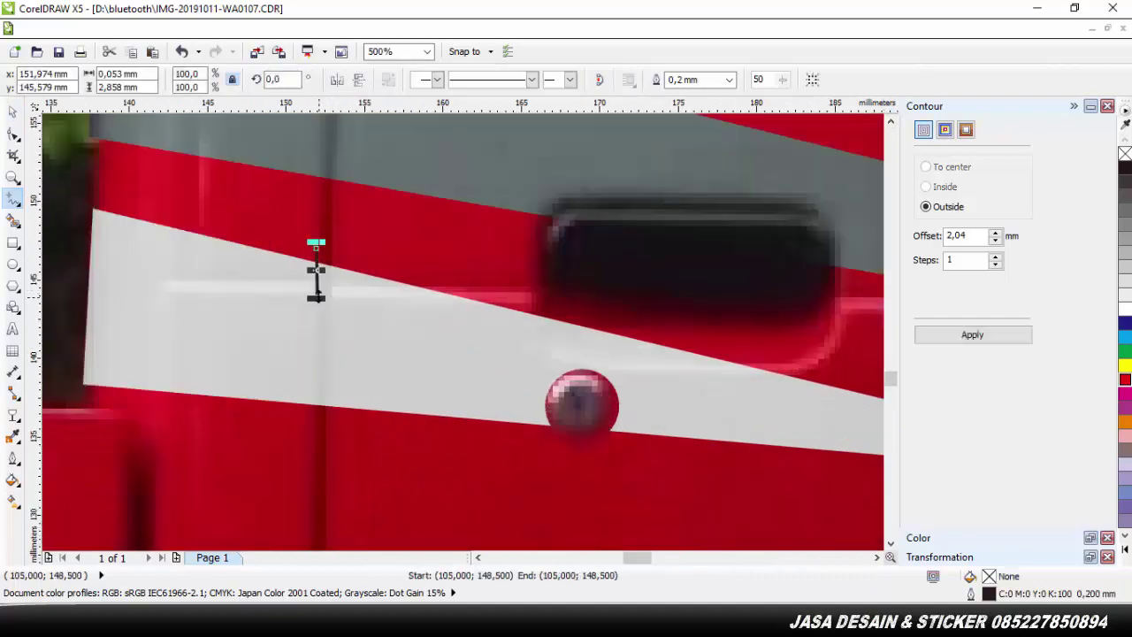
left_click(319, 293)
double_click(309, 418)
double_click(330, 429)
double_click(337, 252)
left_click(317, 248)
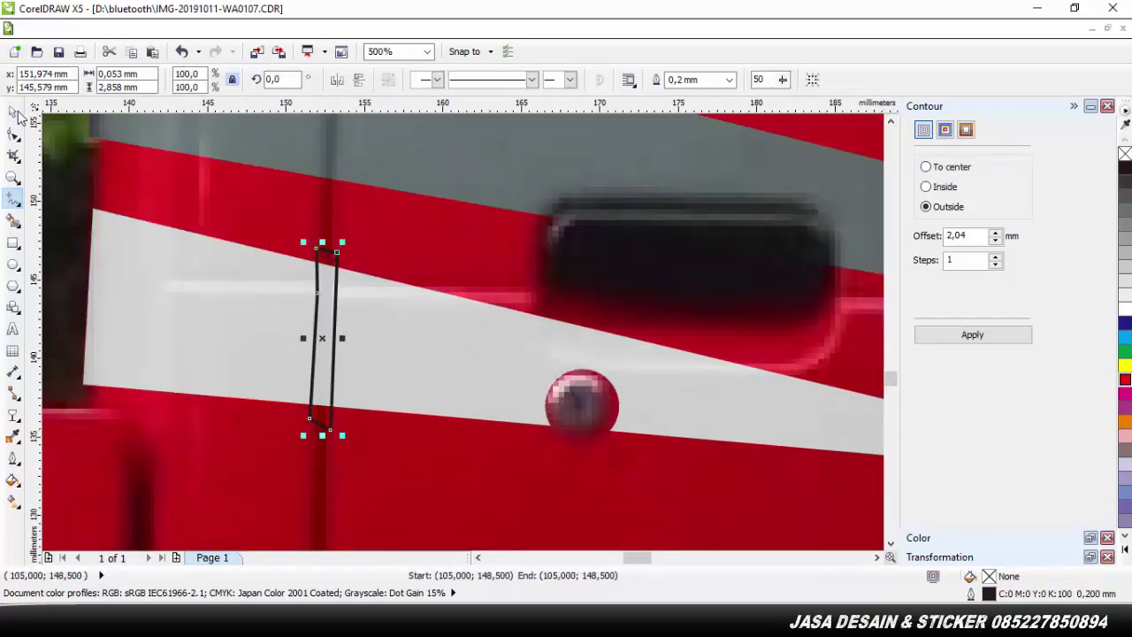
Trim the near-white stripe with the narrow seam outline and delete the outline
left_click(15, 113)
left_click(477, 336, "shift")
left_click(510, 80)
left_click(324, 257)
key("Delete")
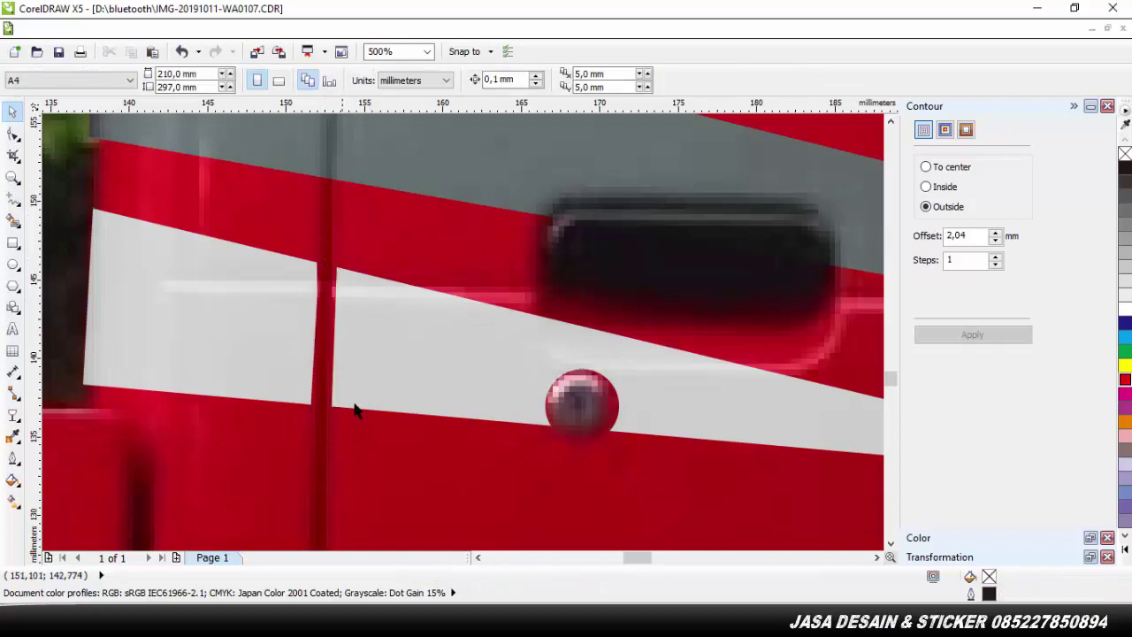
Adjust the near-white stripe's nodes so its cut edges follow the door seam and its lower rear corner meets the cab edge
left_click(354, 409)
left_click(13, 133)
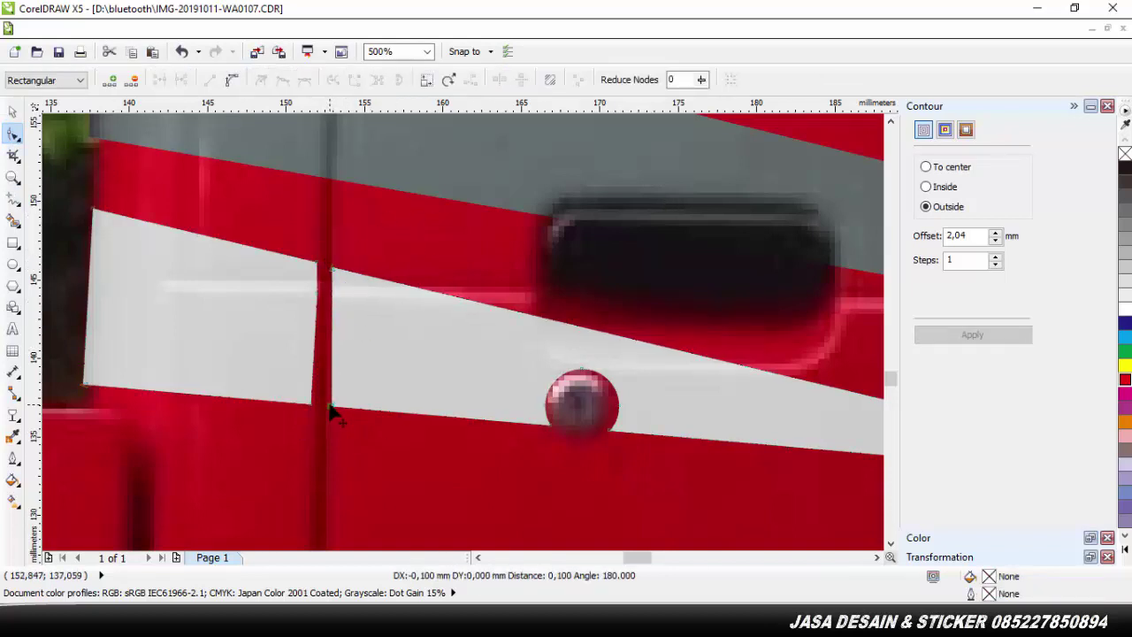
left_click_drag(333, 412, 323, 414)
double_click(317, 294)
key("Right")
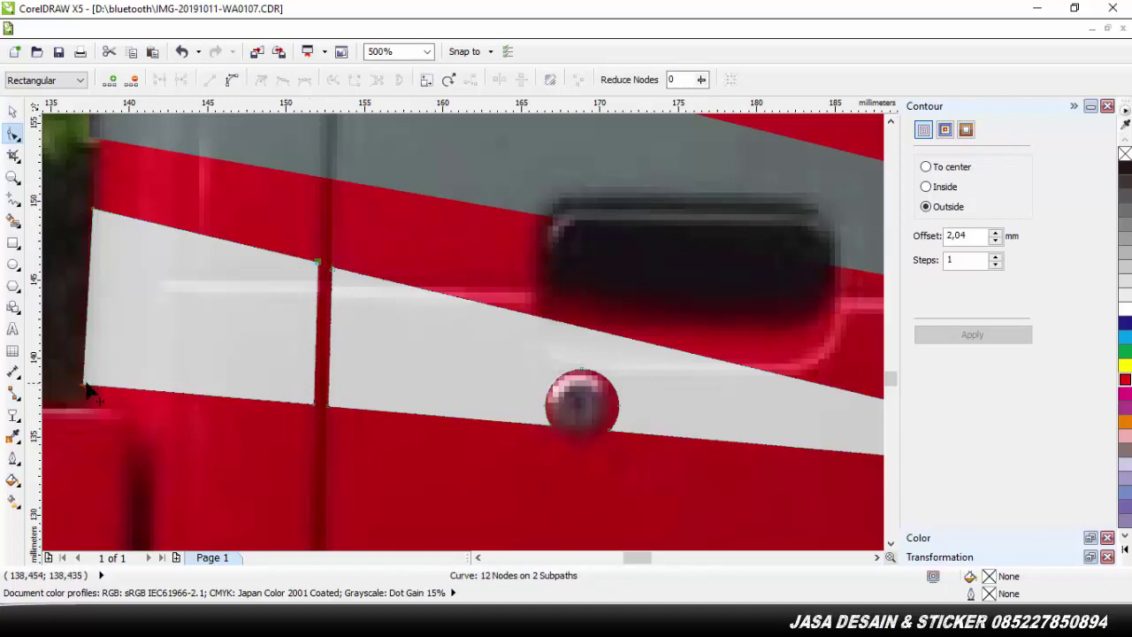
key("Right")
key("Right")
key("Right")
key("Right")
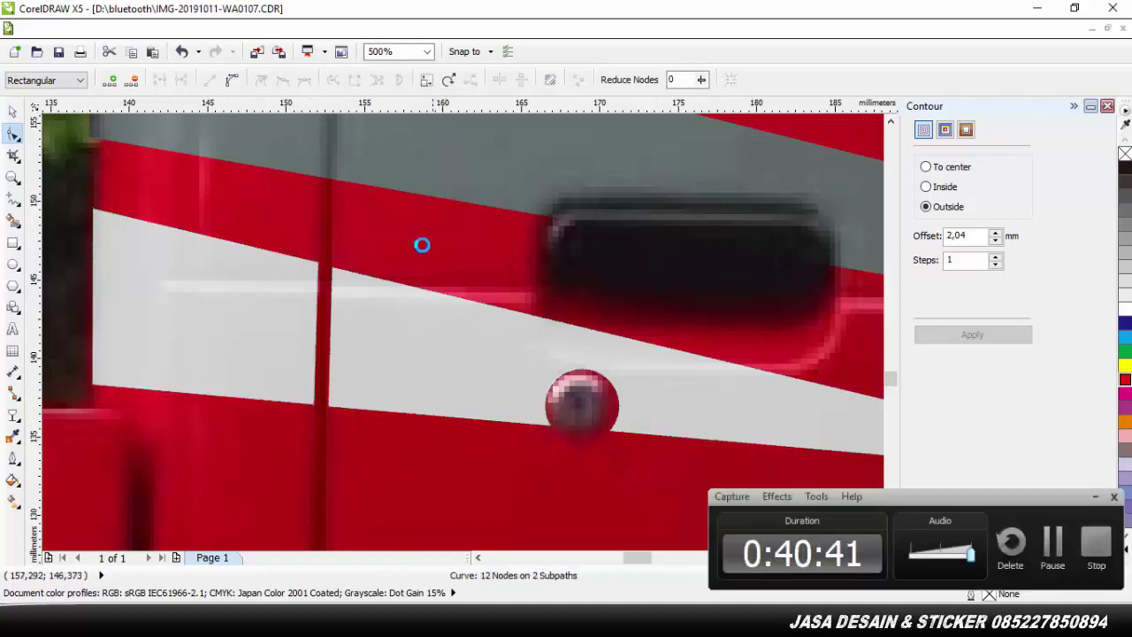
scroll(422, 245, "down", 6)
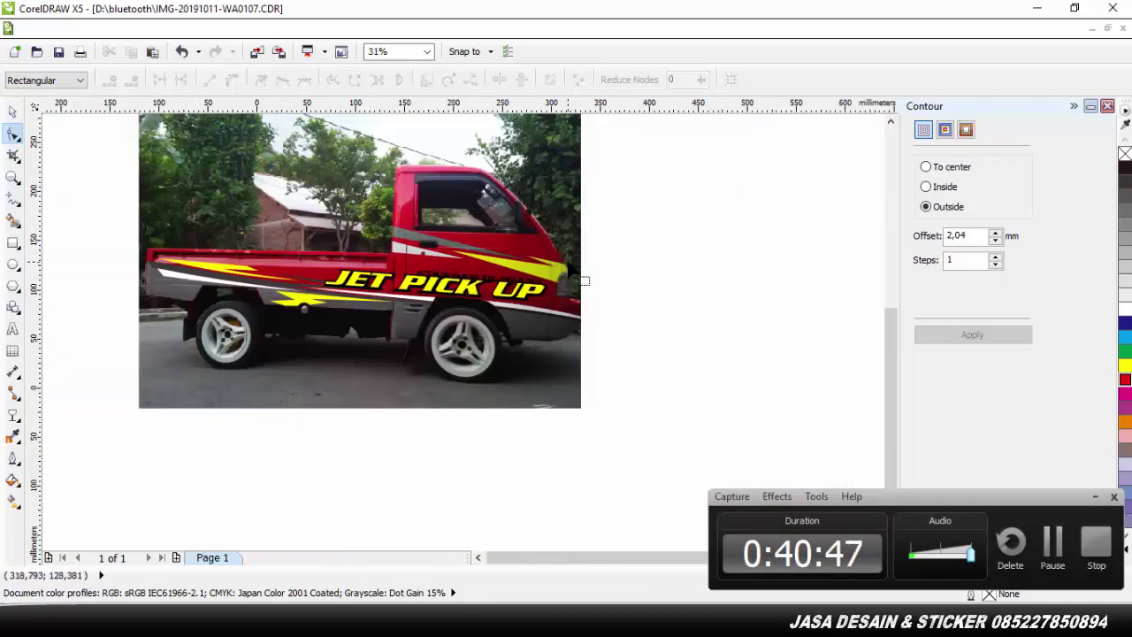